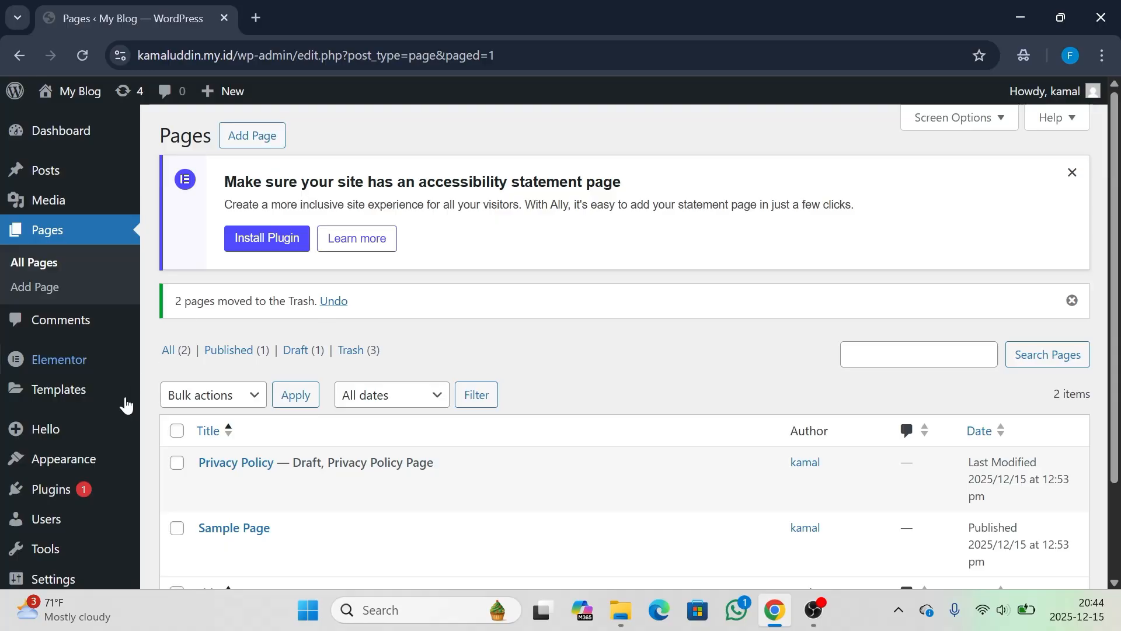
Review the installed plugins, including the Elementor Pro and Template Kit Import entries
{"action": "mouse_move", "coordinate": [57, 399]}
{"action": "mouse_move", "coordinate": [76, 372]}
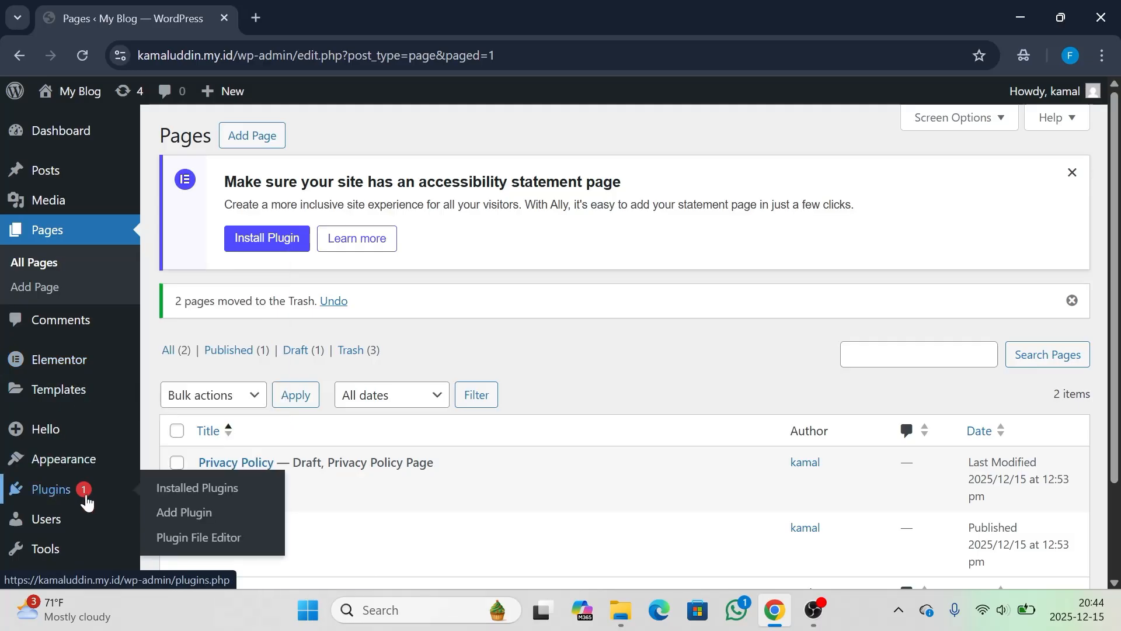
{"action": "left_click", "coordinate": [86, 501]}
{"action": "scroll", "coordinate": [87, 496], "scroll_direction": "down", "scroll_amount": 3}
{"action": "scroll", "coordinate": [376, 458], "scroll_direction": "down", "scroll_amount": 2}
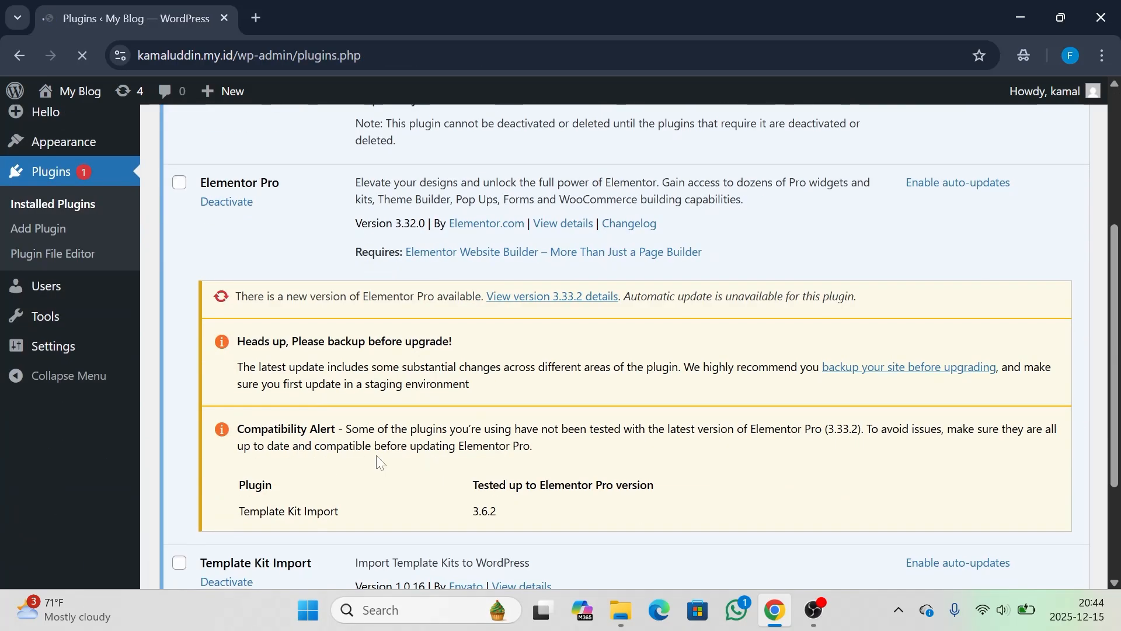
{"action": "scroll", "coordinate": [376, 458], "scroll_direction": "up", "scroll_amount": 4}
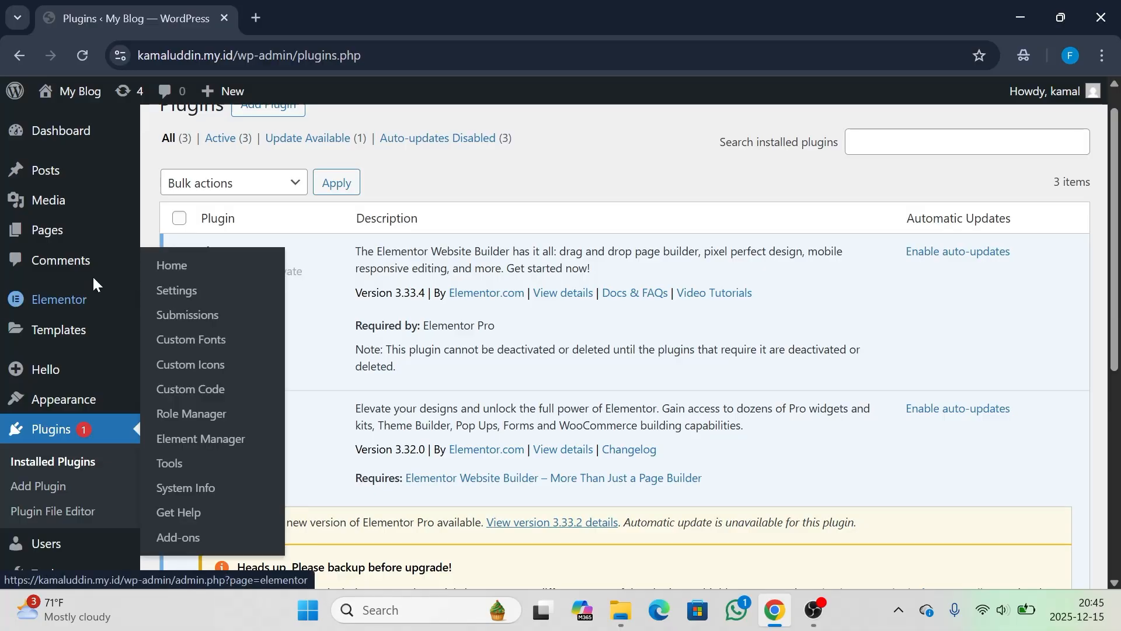
Add a new page titled "Home" and set its template to Elementor Canvas
{"action": "left_click", "coordinate": [69, 245]}
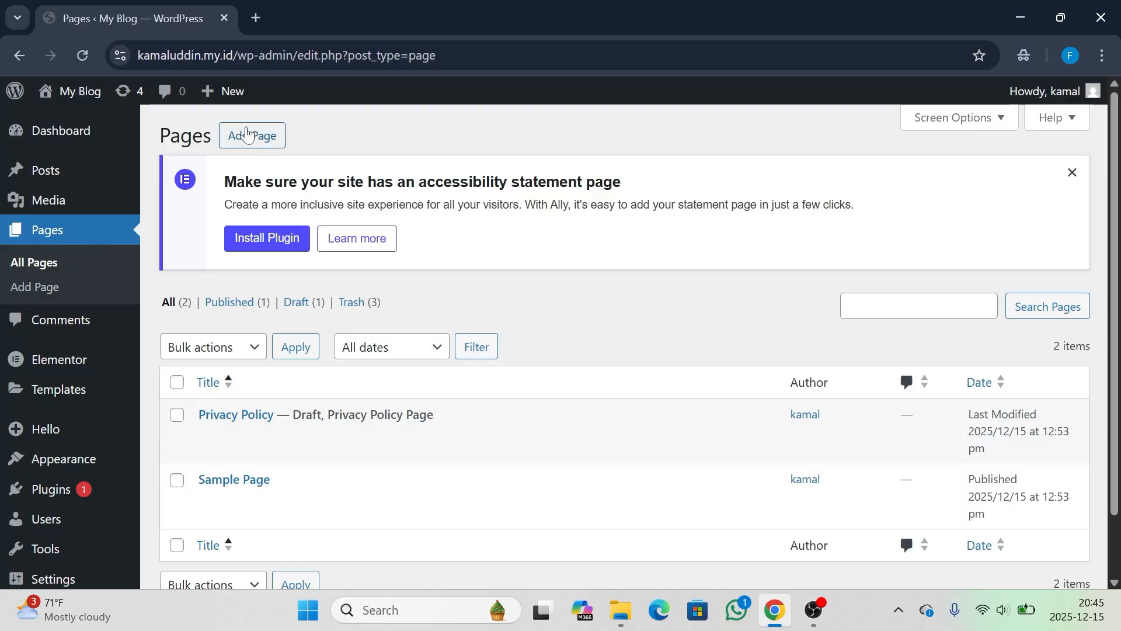
{"action": "left_click", "coordinate": [247, 133]}
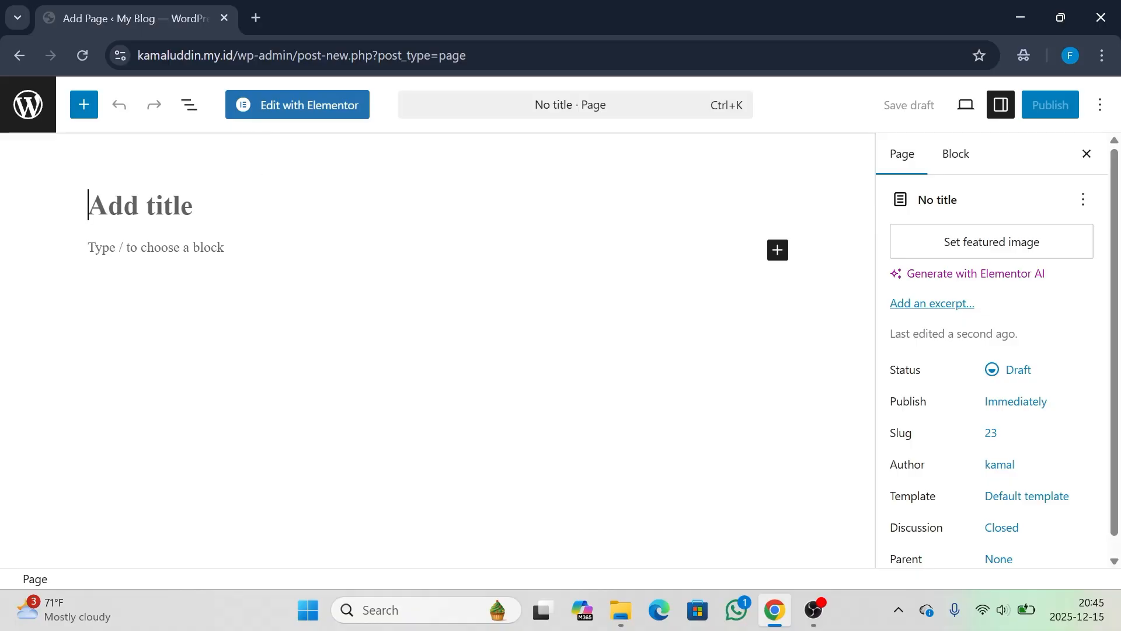
{"action": "type", "text": "H"}
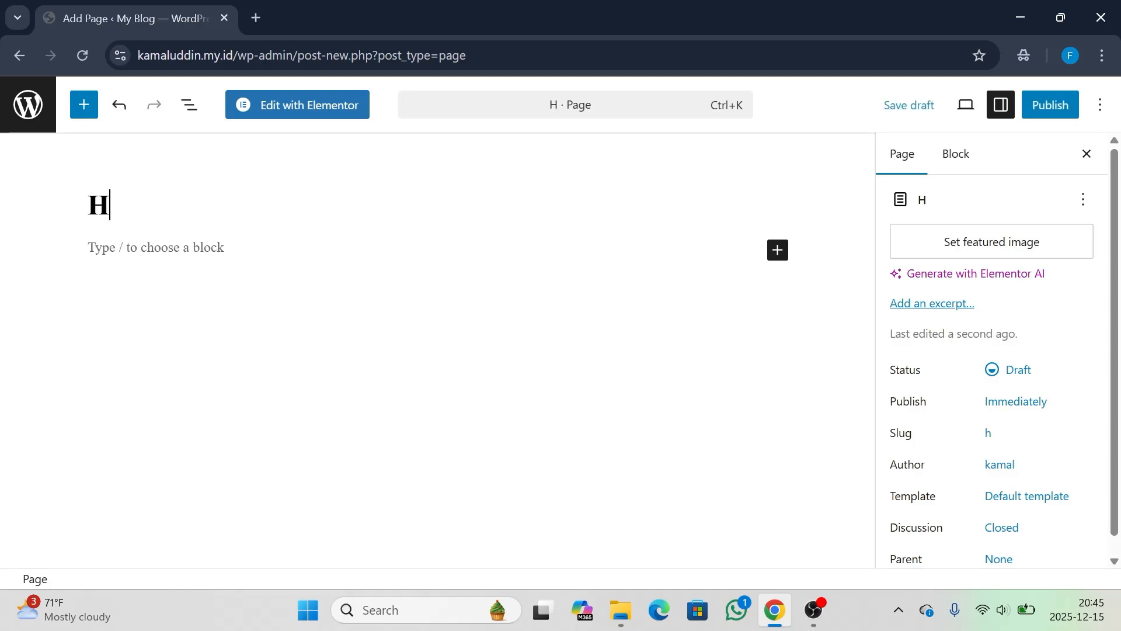
{"action": "type", "text": "ome"}
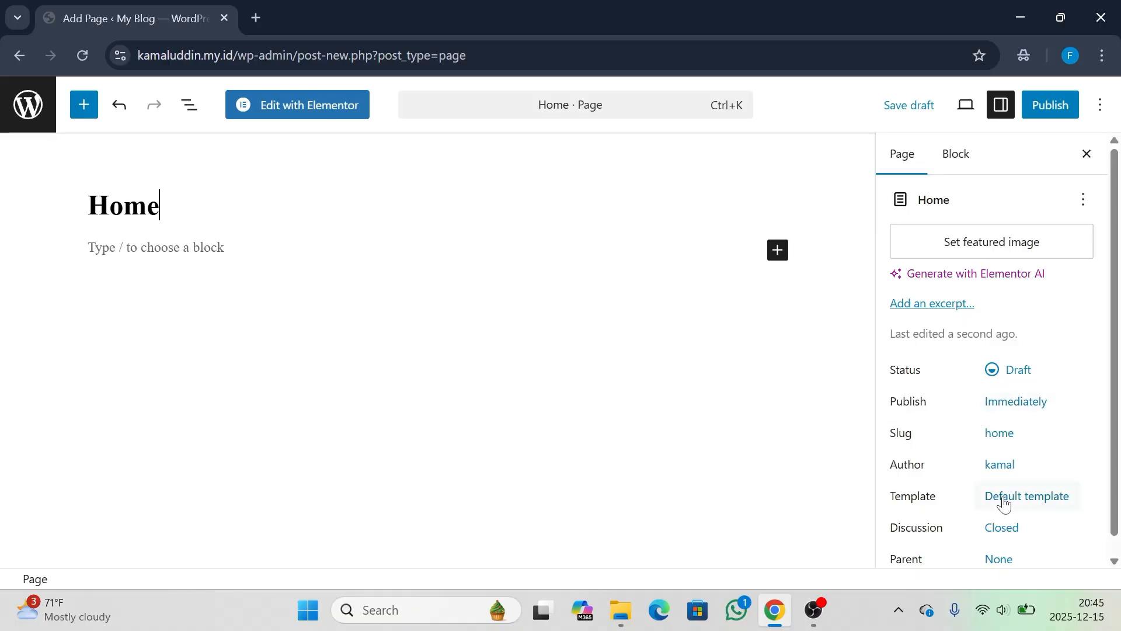
{"action": "left_click", "coordinate": [1028, 496]}
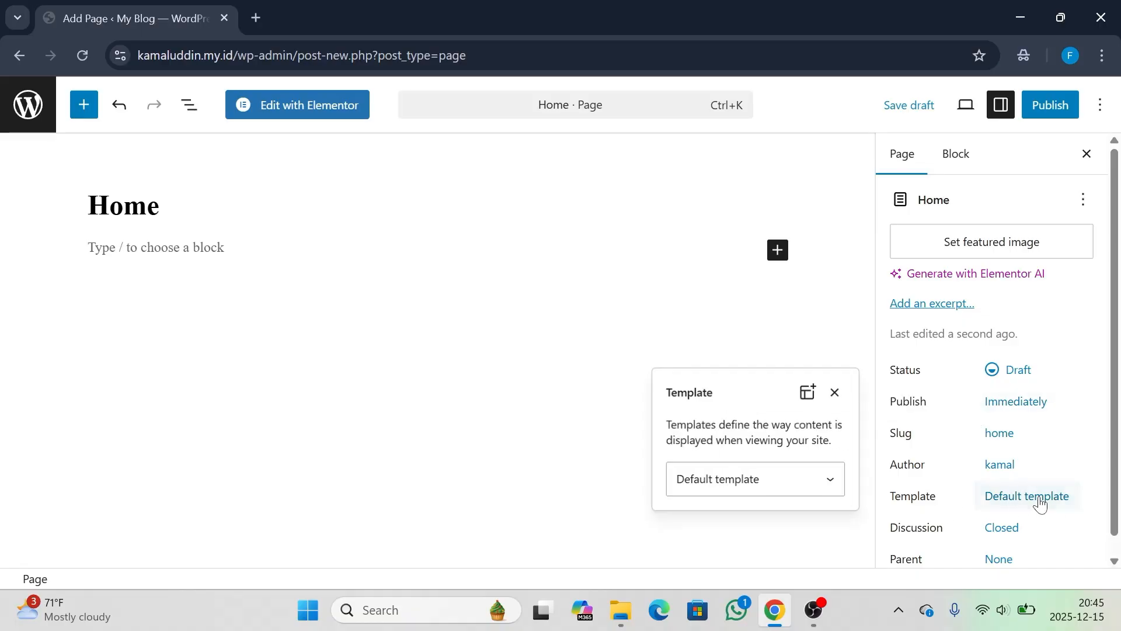
{"action": "left_click", "coordinate": [800, 475]}
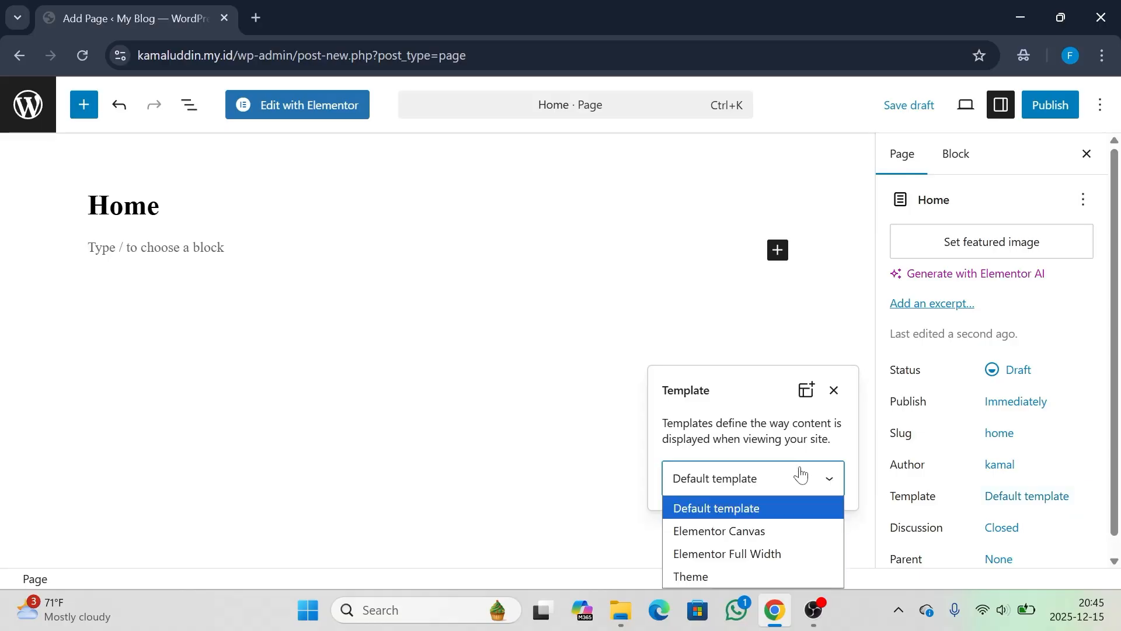
{"action": "left_click", "coordinate": [783, 530]}
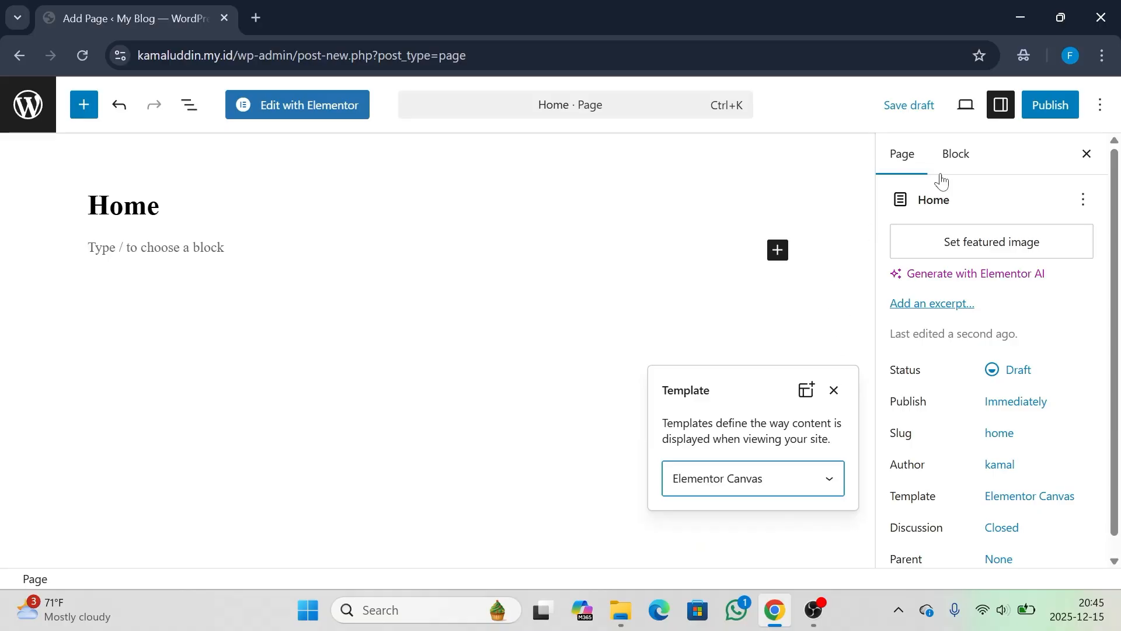
Publish the Home page and open it in the Elementor editor
{"action": "left_click", "coordinate": [1055, 116]}
{"action": "left_click", "coordinate": [1056, 116]}
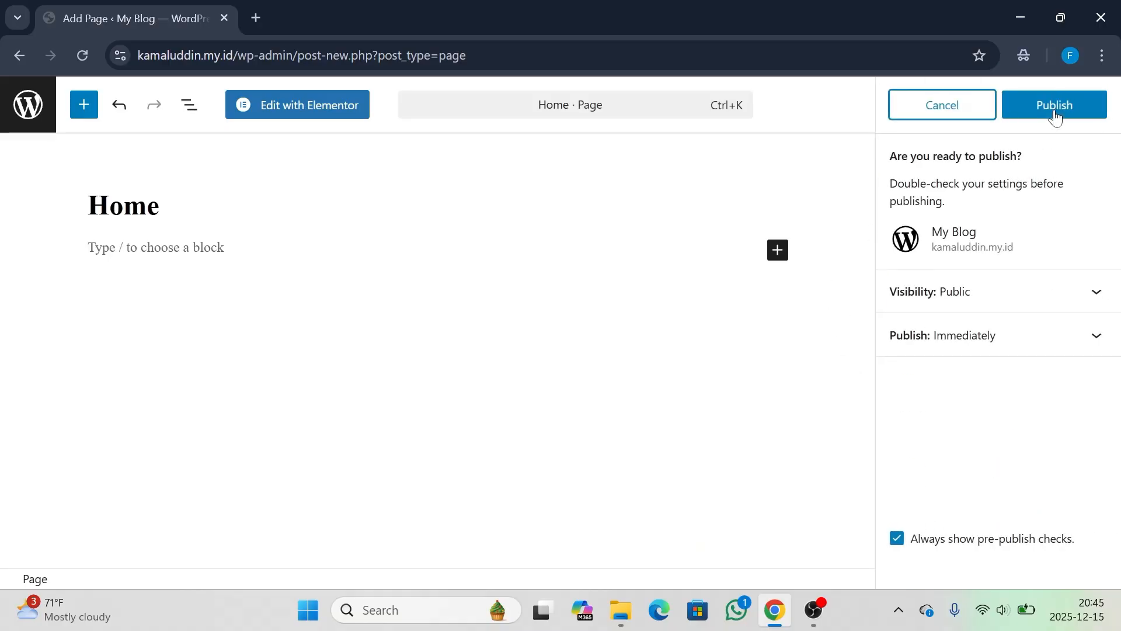
{"action": "left_click", "coordinate": [1056, 116]}
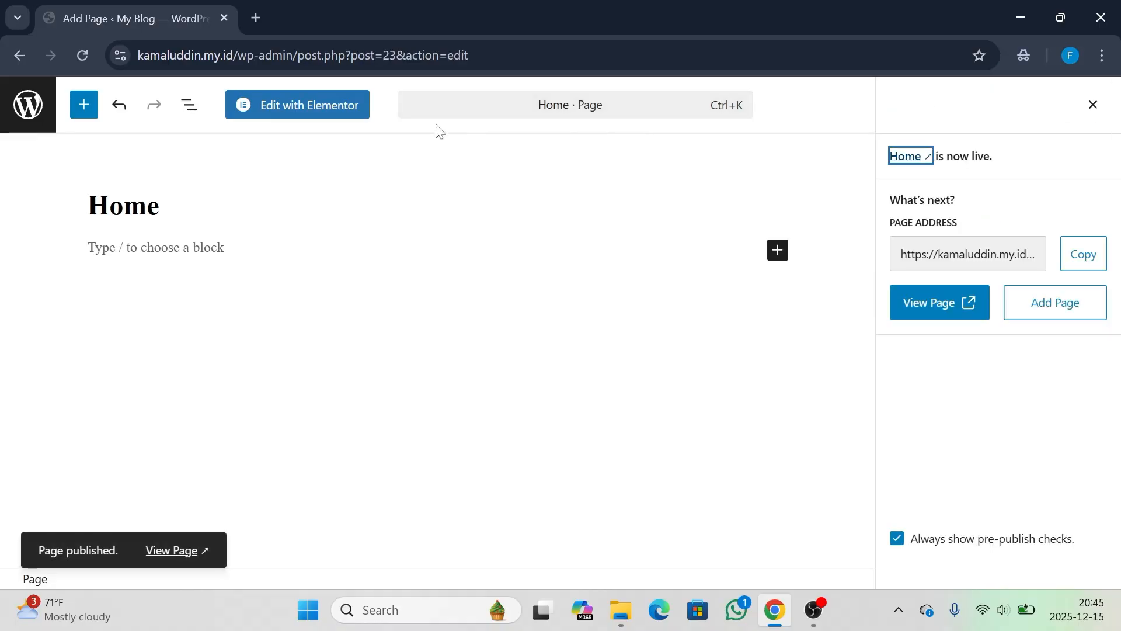
{"action": "left_click", "coordinate": [315, 105]}
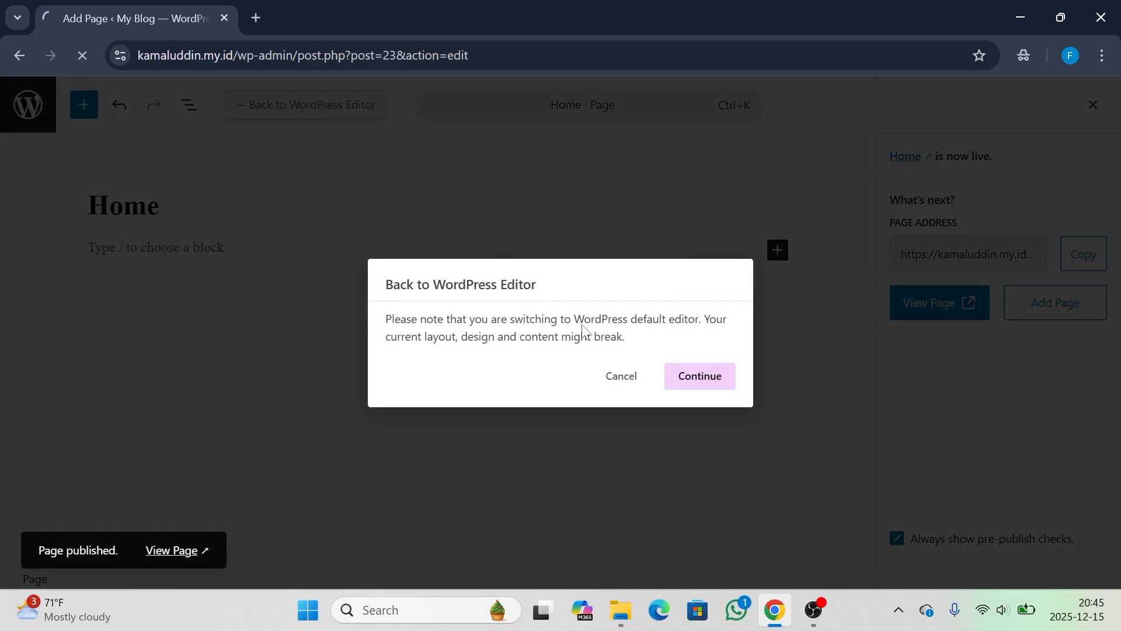
{"action": "left_click", "coordinate": [694, 376]}
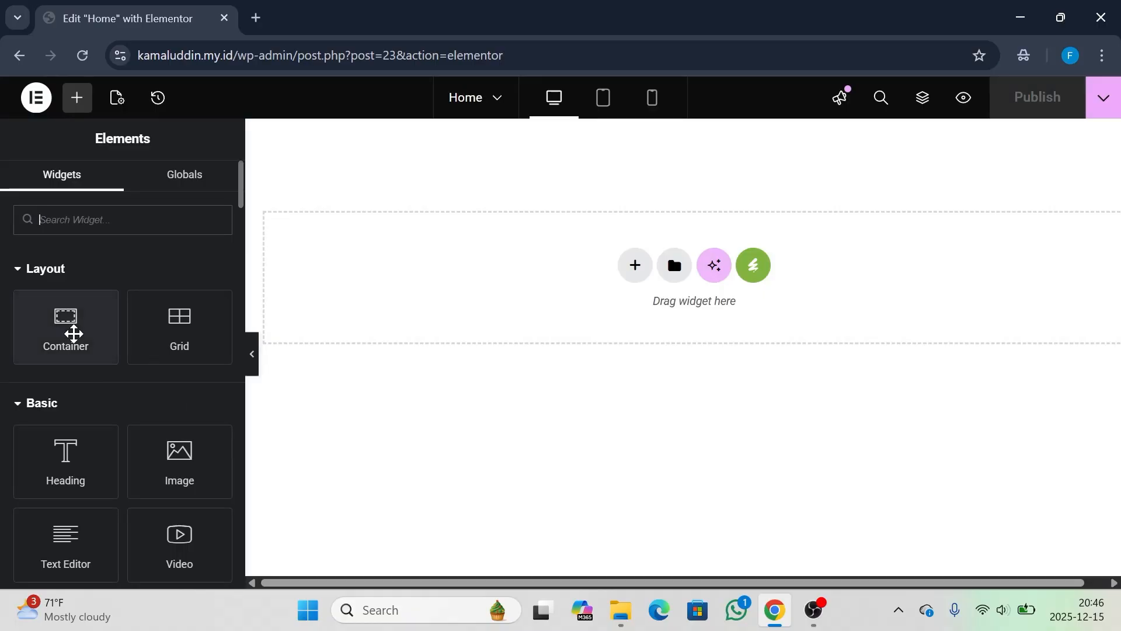
Look through the available Elementor widgets, from the Layout and Basic groups down to the Pro group
{"action": "scroll", "coordinate": [74, 335], "scroll_direction": "down", "scroll_amount": 2}
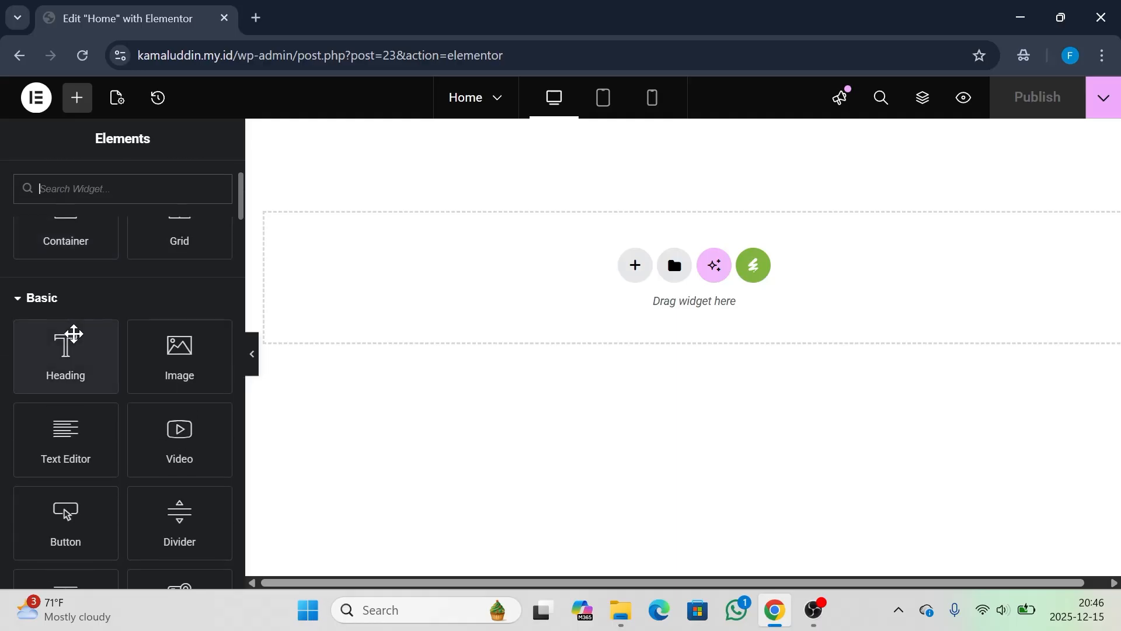
{"action": "scroll", "coordinate": [74, 340], "scroll_direction": "up", "scroll_amount": 1}
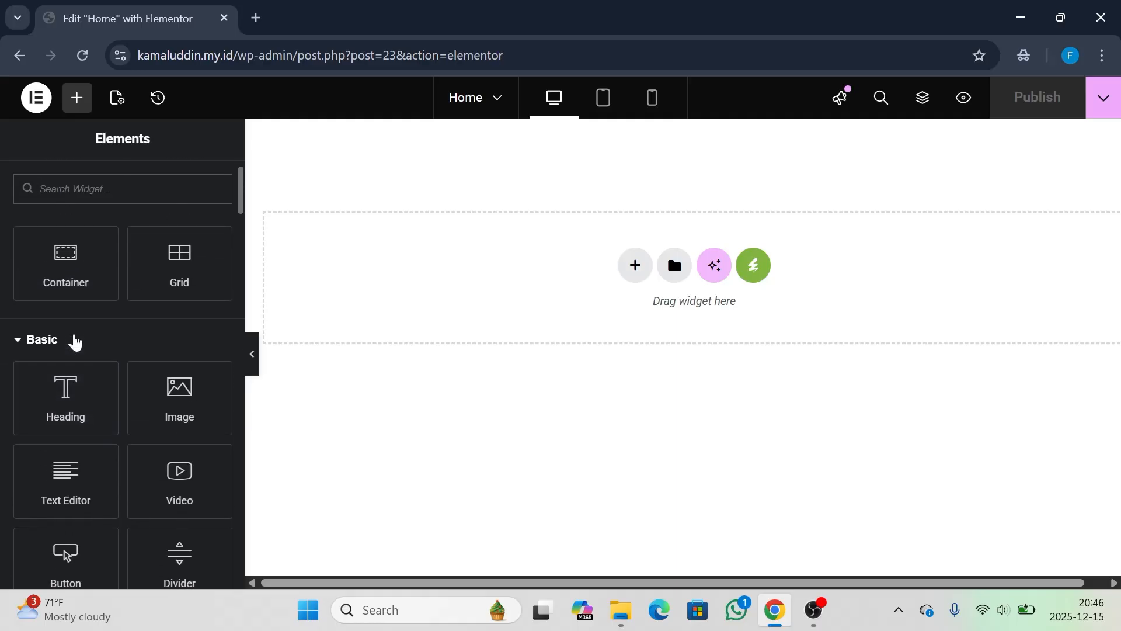
{"action": "scroll", "coordinate": [74, 339], "scroll_direction": "up", "scroll_amount": 1}
{"action": "scroll", "coordinate": [72, 332], "scroll_direction": "down", "scroll_amount": 1}
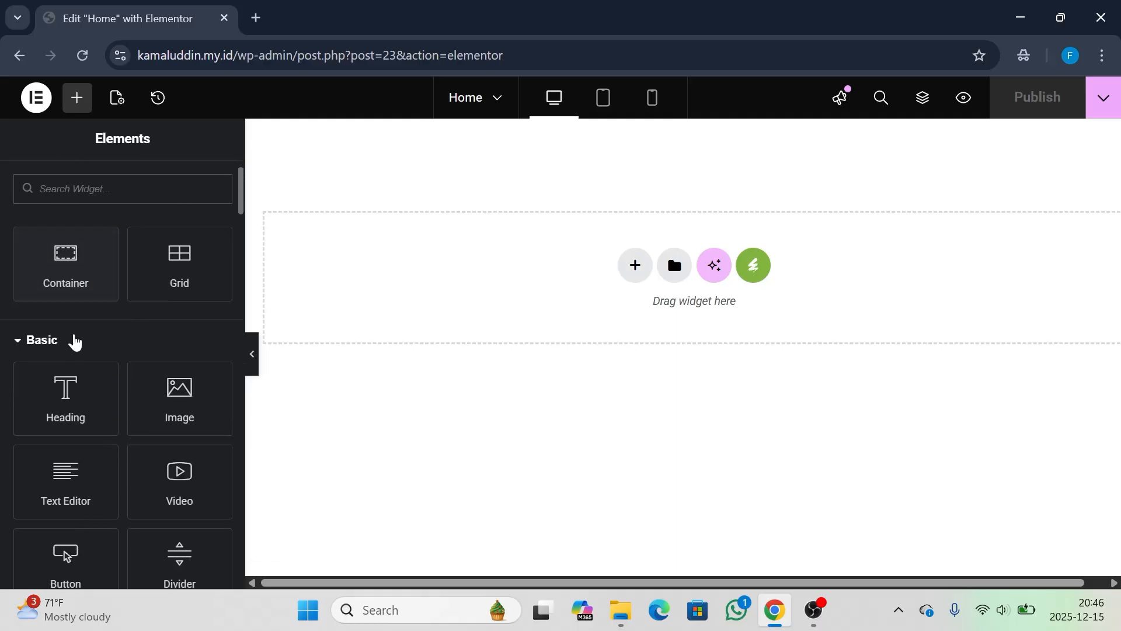
{"action": "scroll", "coordinate": [73, 338], "scroll_direction": "up", "scroll_amount": 1}
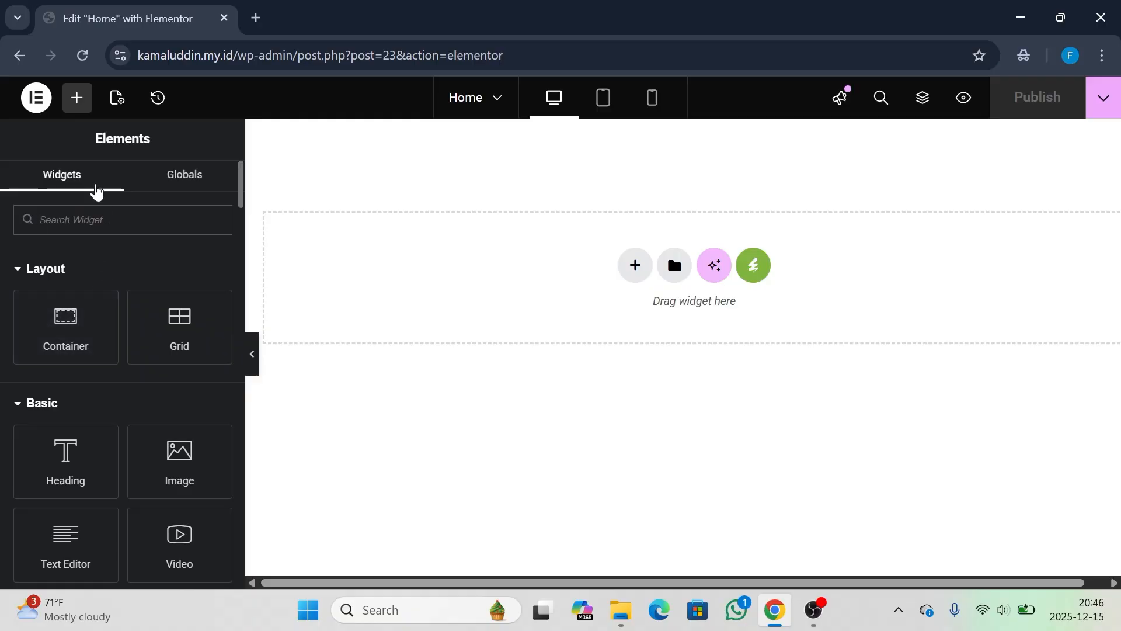
{"action": "left_click", "coordinate": [138, 171]}
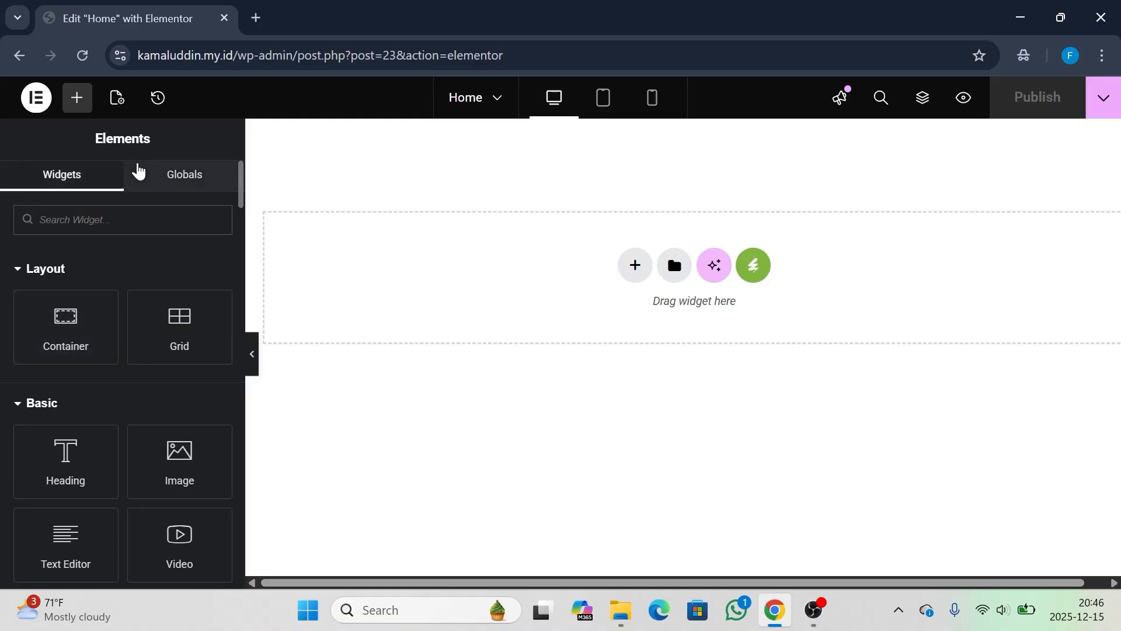
{"action": "left_click", "coordinate": [83, 176]}
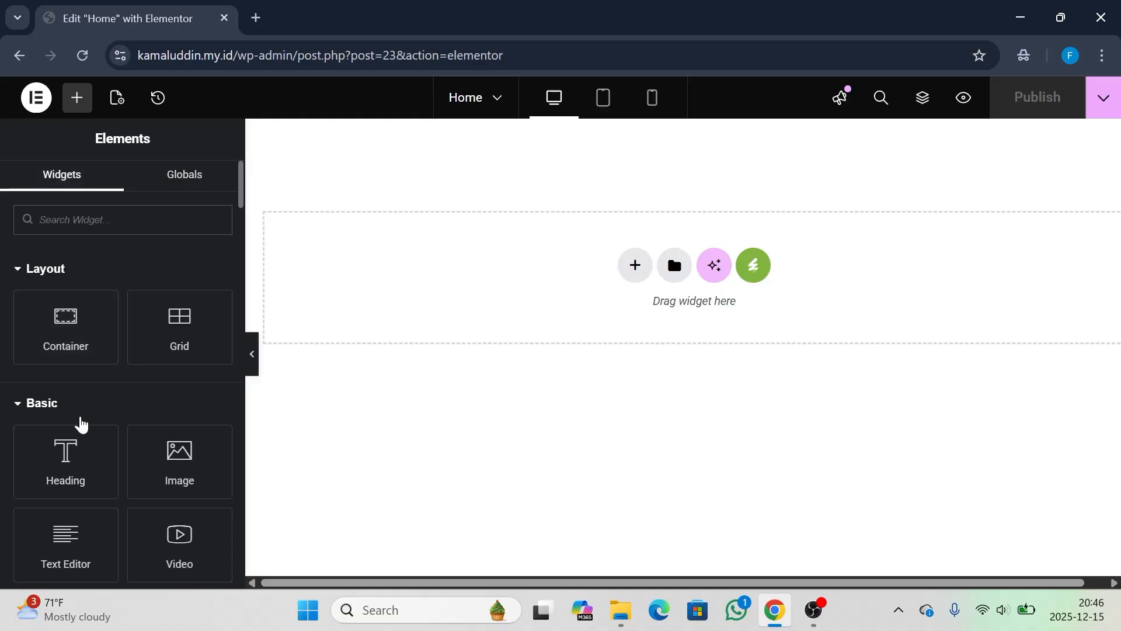
{"action": "scroll", "coordinate": [81, 423], "scroll_direction": "down", "scroll_amount": 5}
{"action": "scroll", "coordinate": [82, 422], "scroll_direction": "down", "scroll_amount": 6}
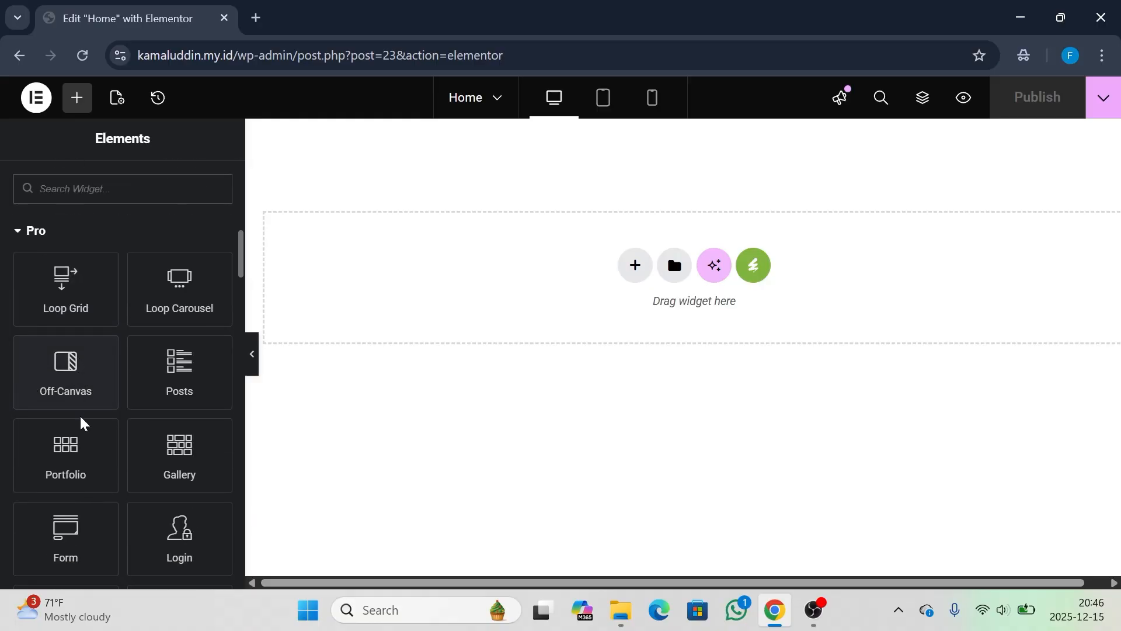
{"action": "scroll", "coordinate": [80, 417], "scroll_direction": "down", "scroll_amount": 2}
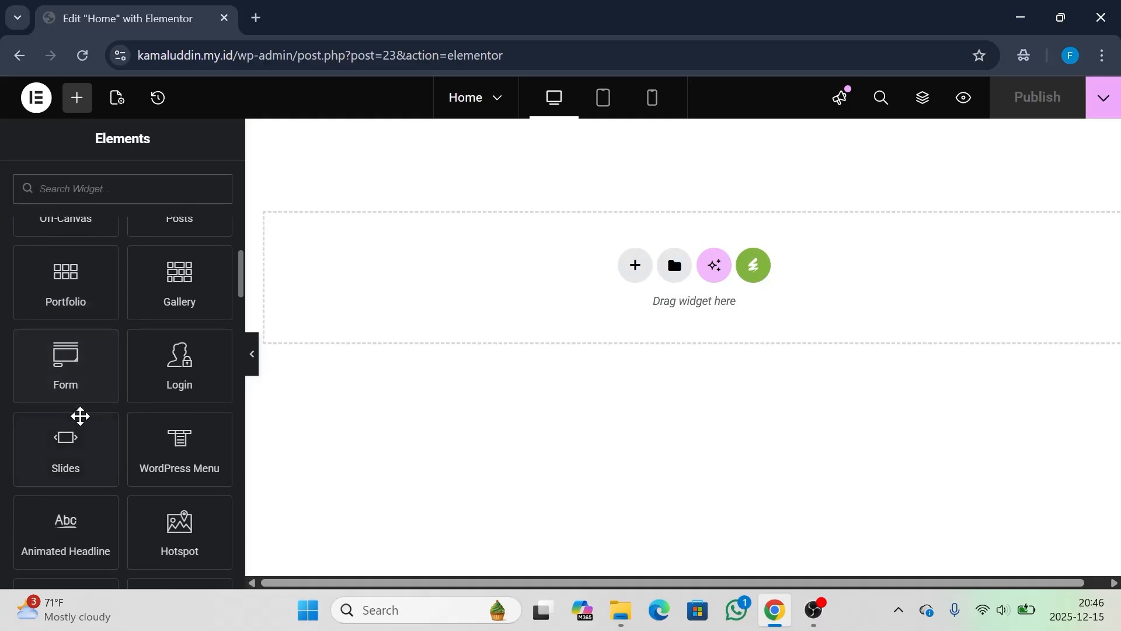
{"action": "scroll", "coordinate": [81, 416], "scroll_direction": "up", "scroll_amount": 8}
{"action": "scroll", "coordinate": [81, 416], "scroll_direction": "up", "scroll_amount": 5}
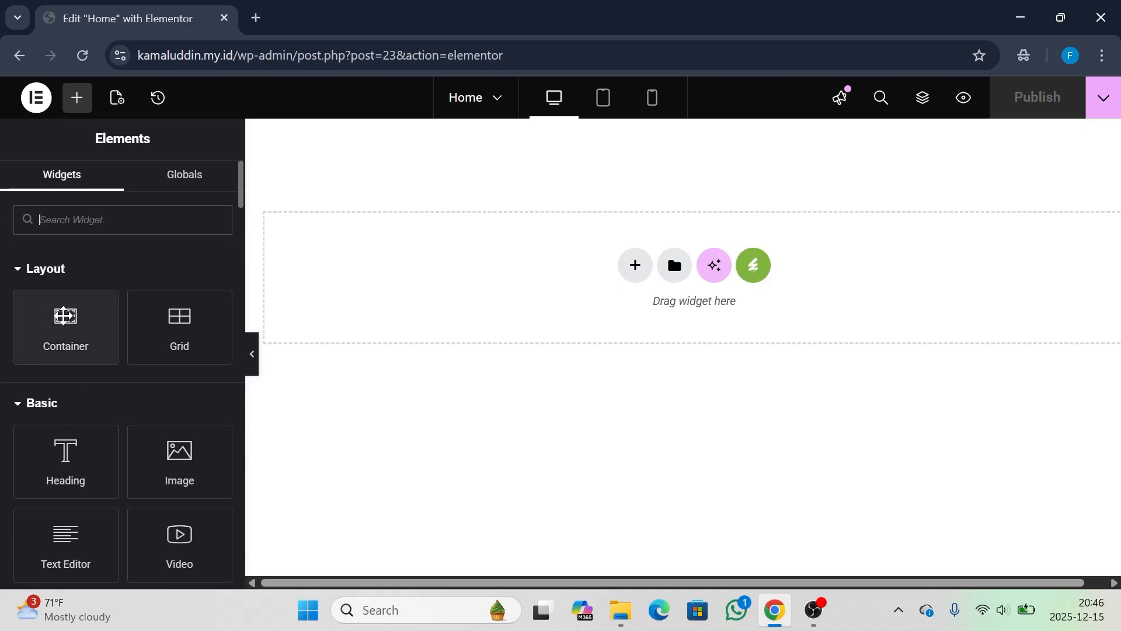
Add a Container to the empty Home page and open its settings
{"action": "left_click_drag", "start_coordinate": [64, 315], "coordinate": [346, 246]}
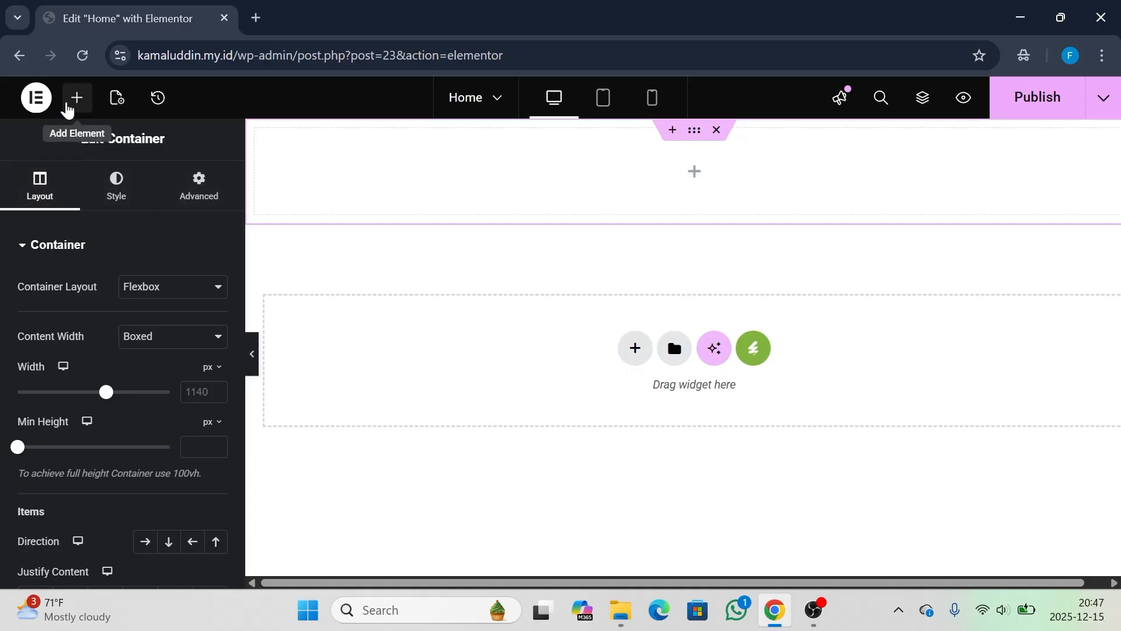
{"action": "left_click", "coordinate": [66, 109]}
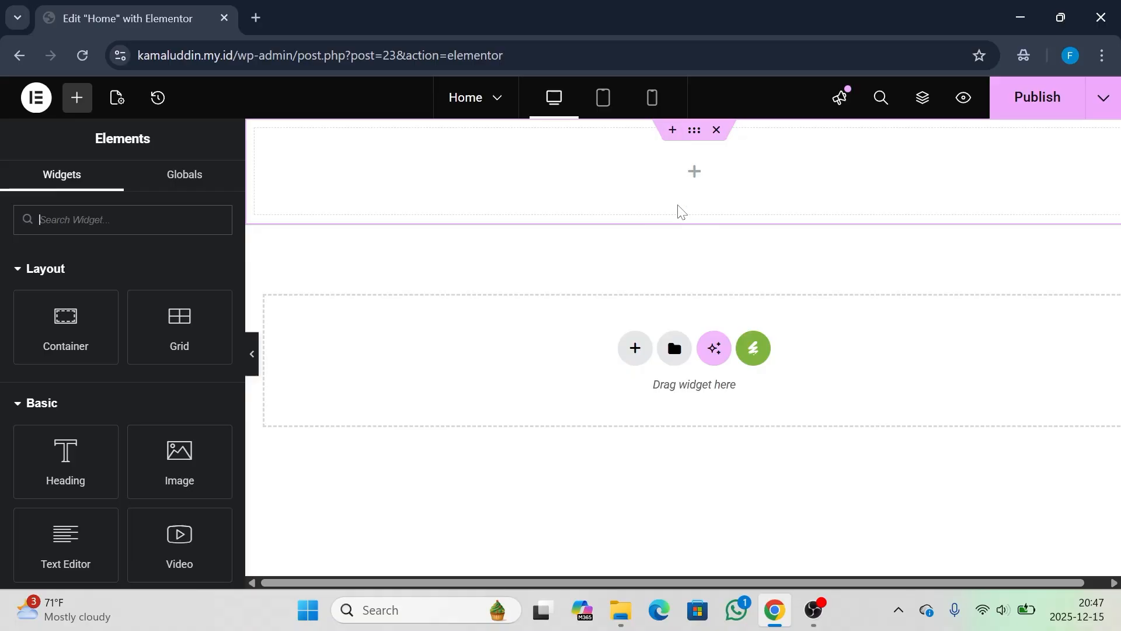
{"action": "left_click", "coordinate": [693, 133]}
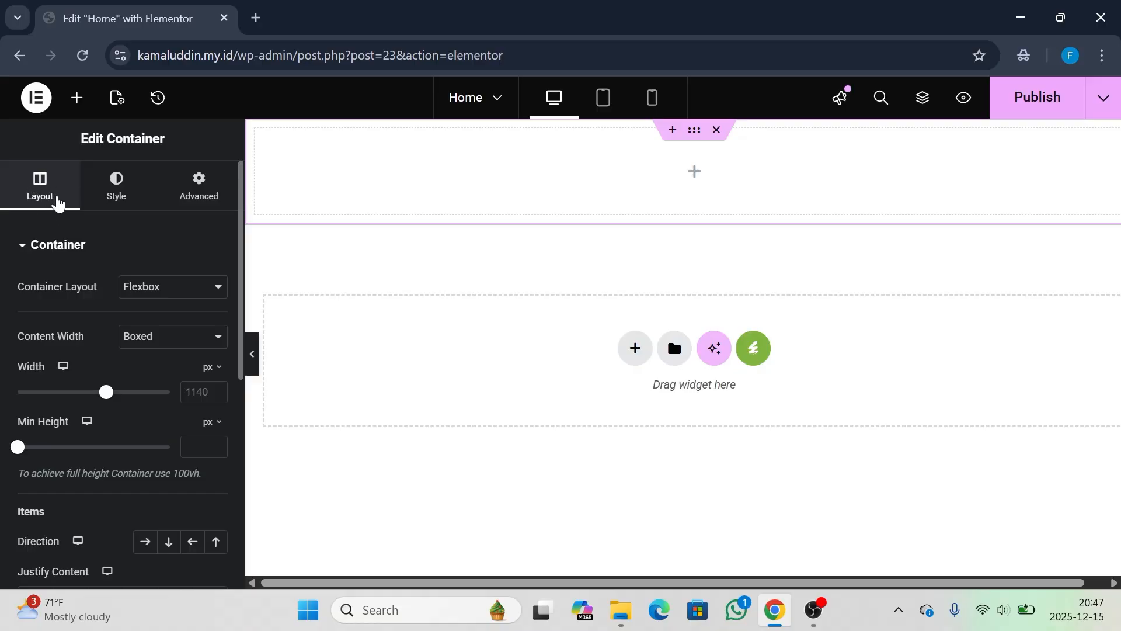
Examine the container's Style and Advanced options, and its Layout settings for content width, minimum height, direction, alignment and gaps
{"action": "left_click", "coordinate": [137, 187]}
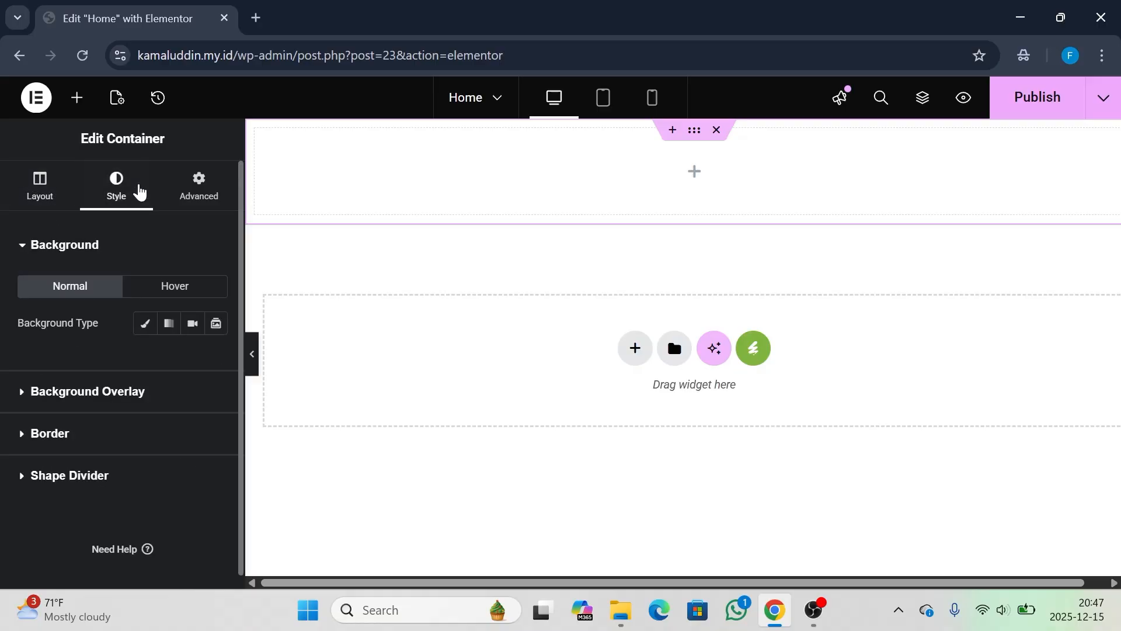
{"action": "left_click", "coordinate": [179, 193]}
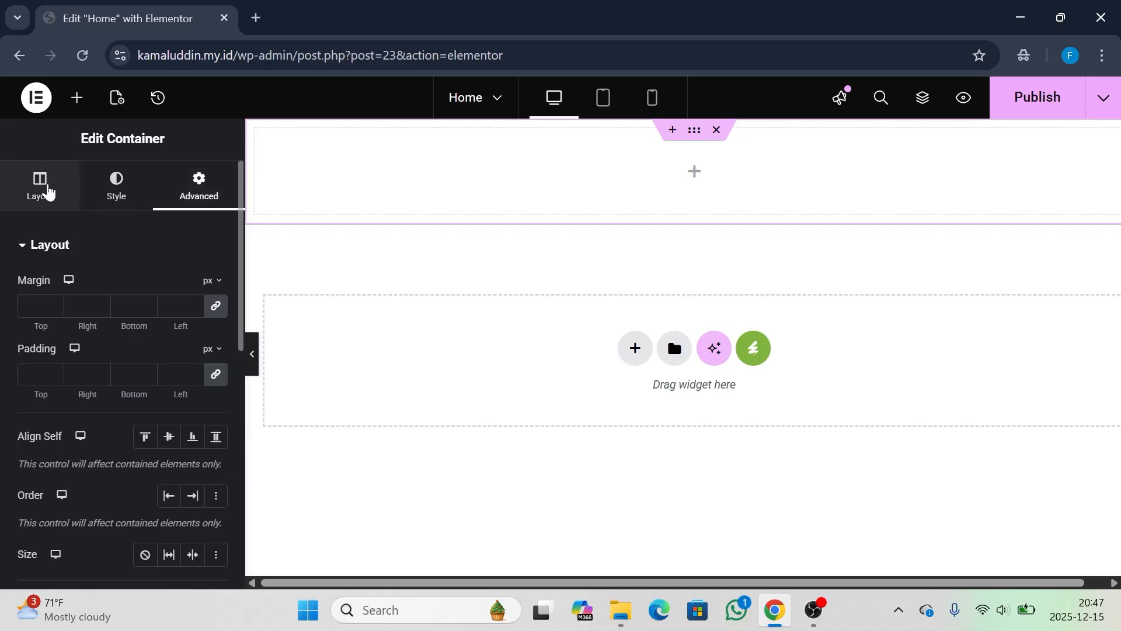
{"action": "left_click", "coordinate": [47, 190]}
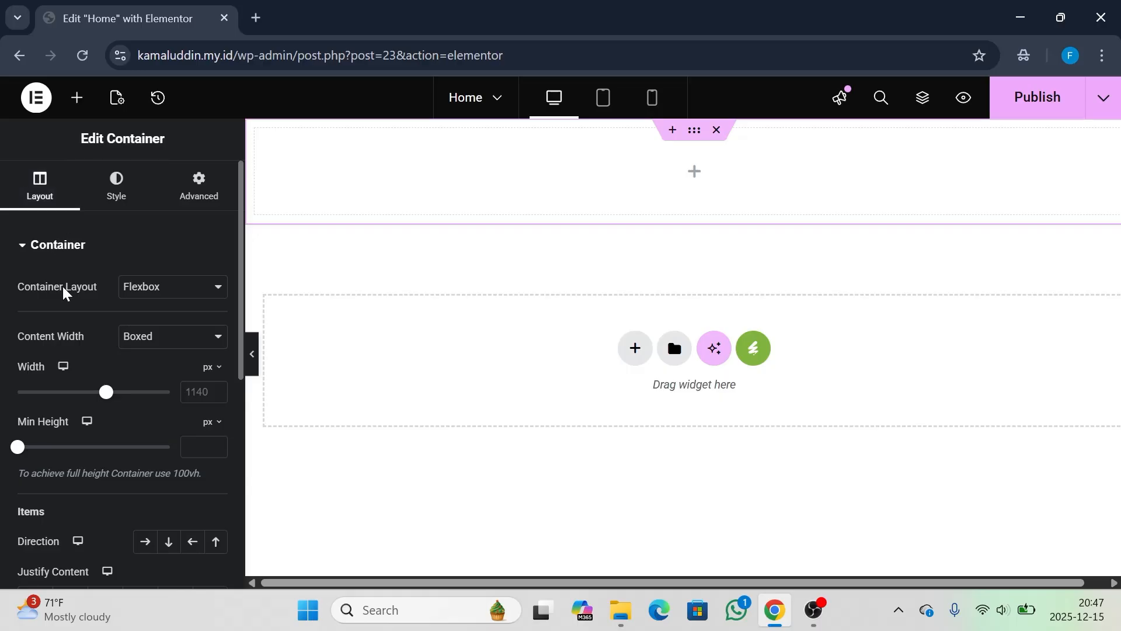
{"action": "scroll", "coordinate": [63, 292], "scroll_direction": "down", "scroll_amount": 2}
{"action": "scroll", "coordinate": [63, 295], "scroll_direction": "up", "scroll_amount": 1}
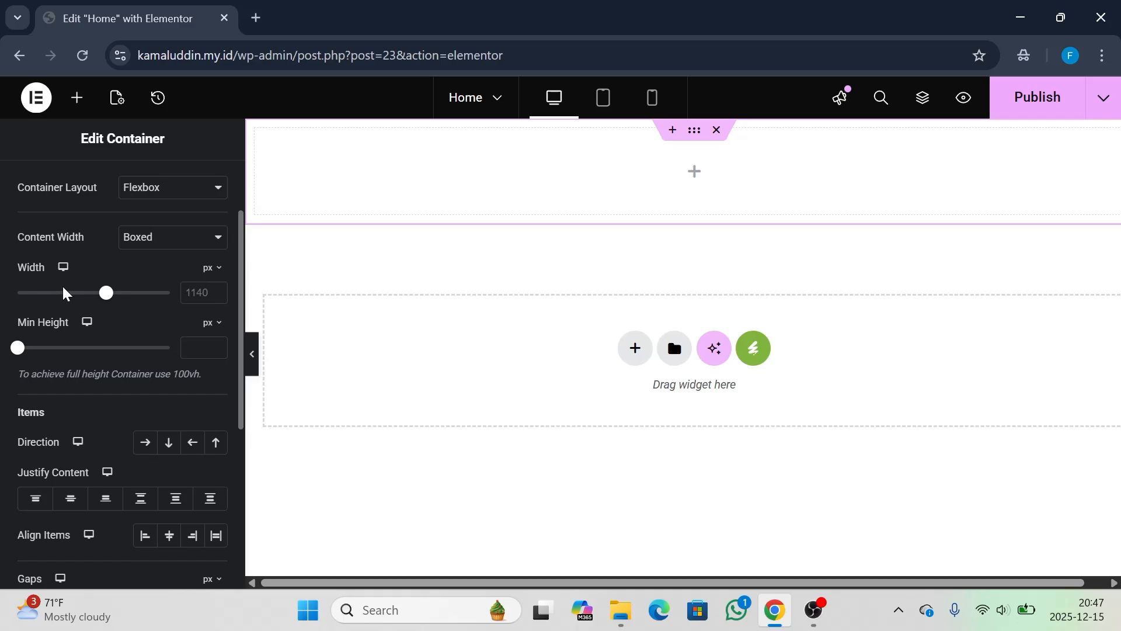
{"action": "scroll", "coordinate": [63, 293], "scroll_direction": "down", "scroll_amount": 1}
{"action": "scroll", "coordinate": [63, 292], "scroll_direction": "up", "scroll_amount": 1}
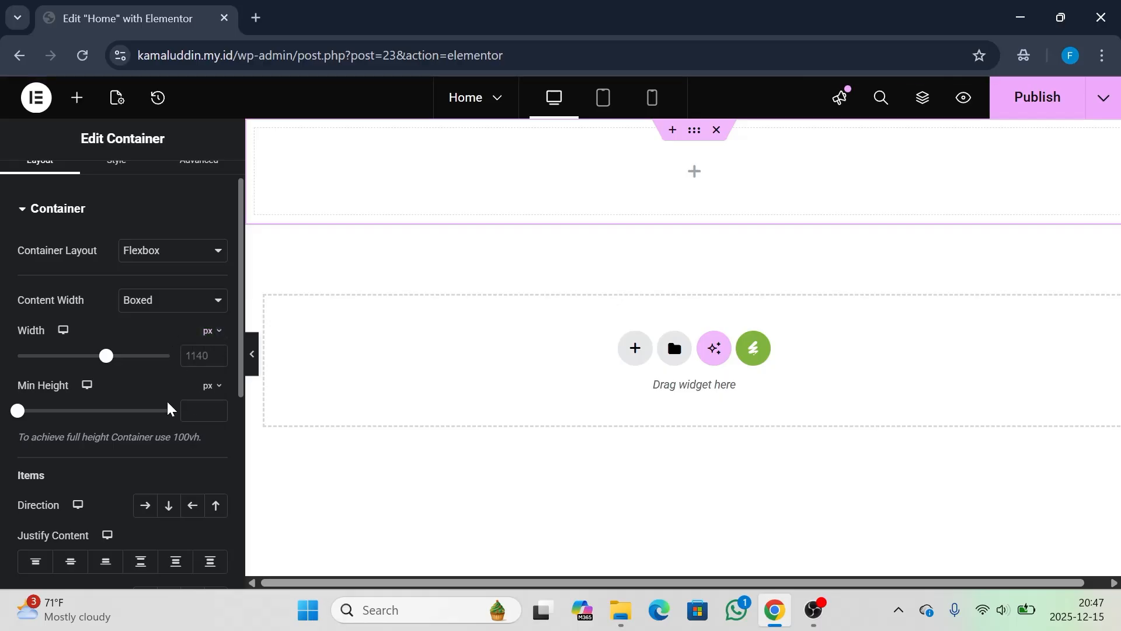
{"action": "scroll", "coordinate": [168, 407], "scroll_direction": "down", "scroll_amount": 1}
{"action": "scroll", "coordinate": [168, 407], "scroll_direction": "down", "scroll_amount": 3}
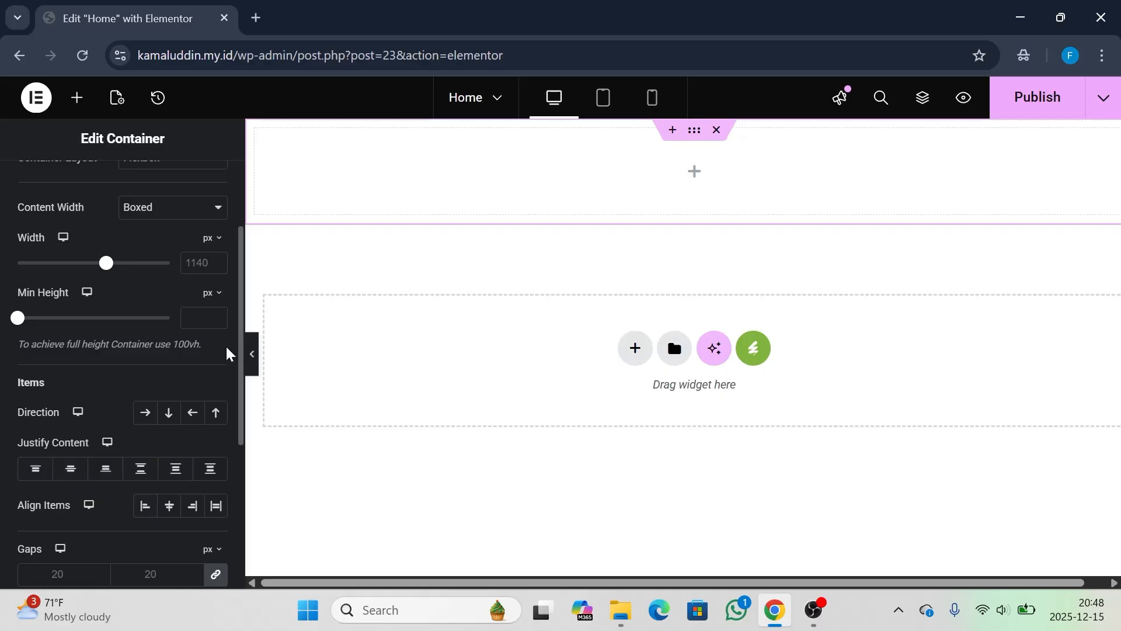
{"action": "scroll", "coordinate": [241, 219], "scroll_direction": "up", "scroll_amount": 2}
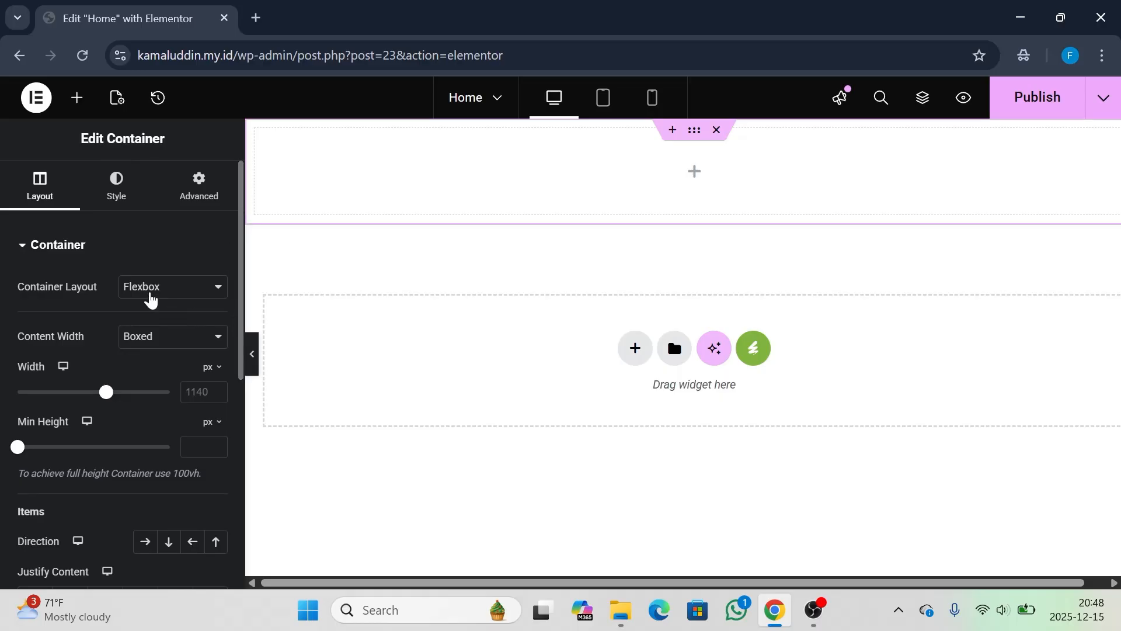
Look through the container's Style sections for Background, Background Overlay and Border
{"action": "left_click", "coordinate": [132, 188]}
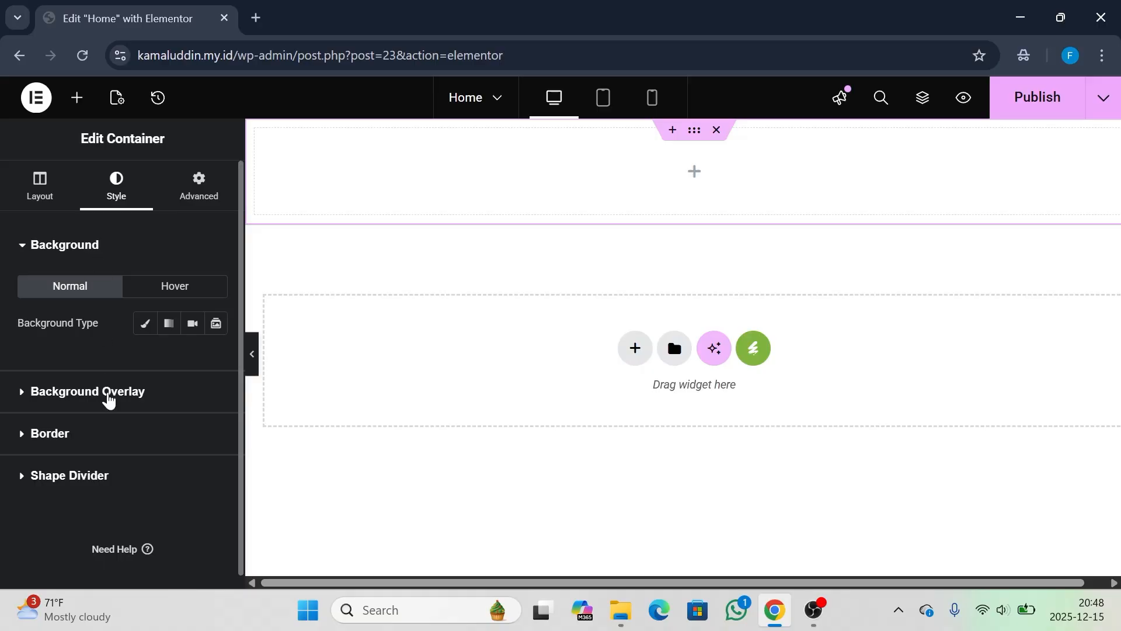
{"action": "left_click", "coordinate": [108, 399]}
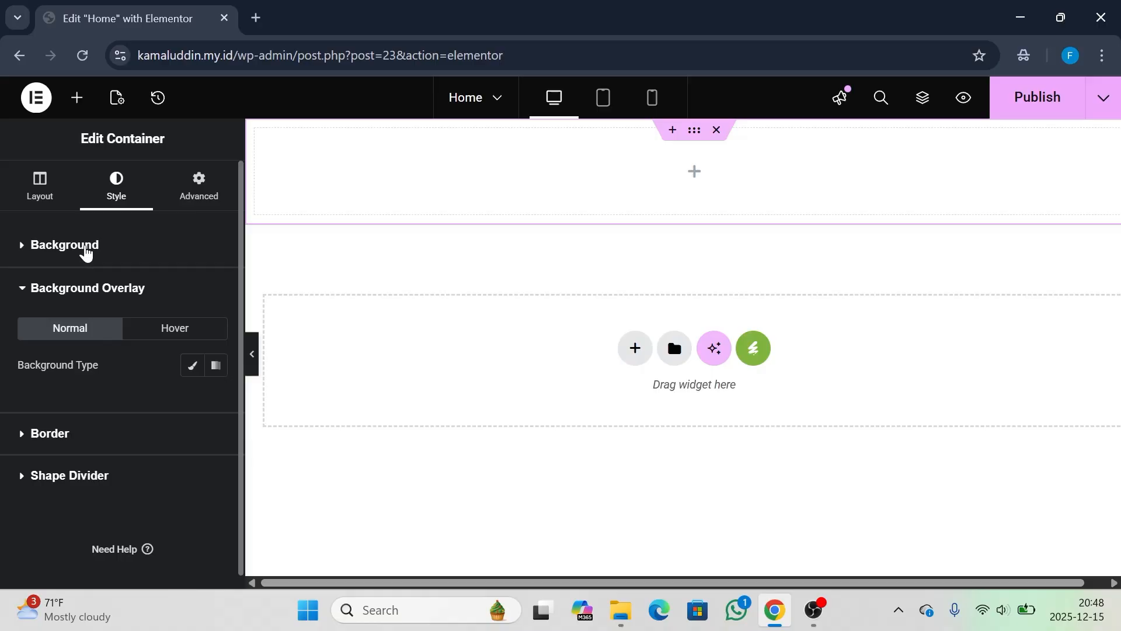
{"action": "left_click", "coordinate": [86, 249]}
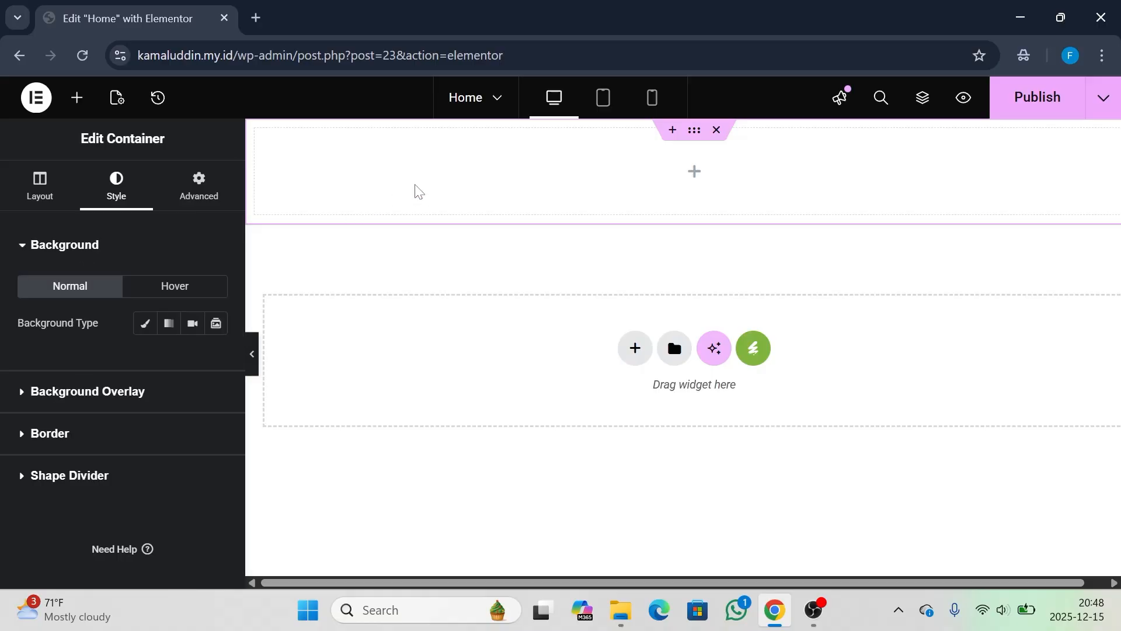
{"action": "left_click", "coordinate": [93, 398]}
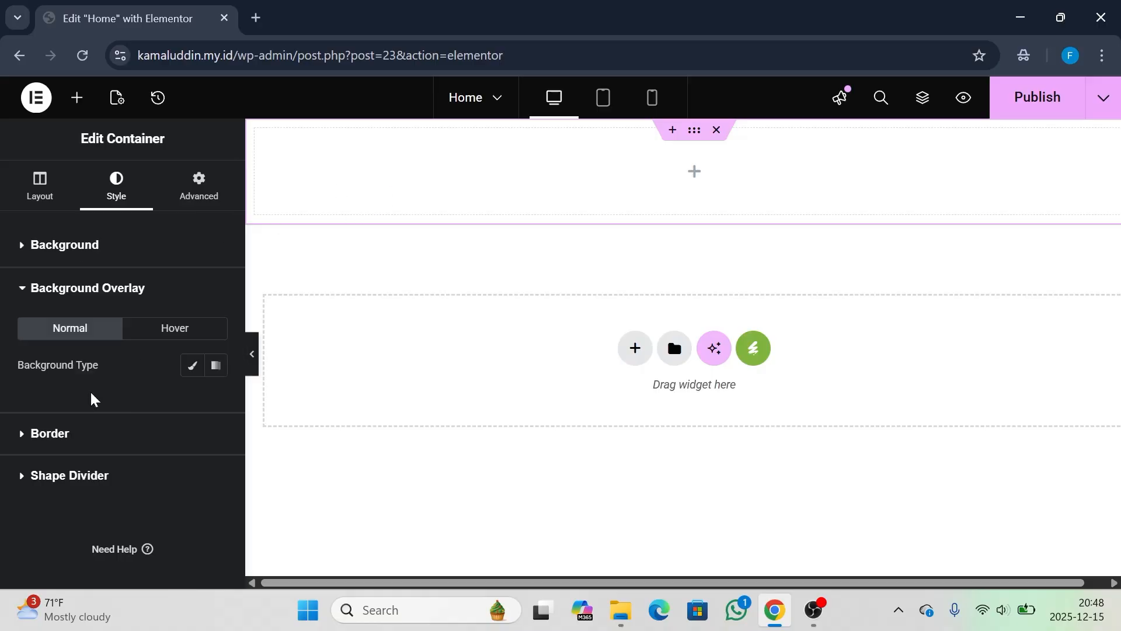
{"action": "left_click", "coordinate": [87, 431]}
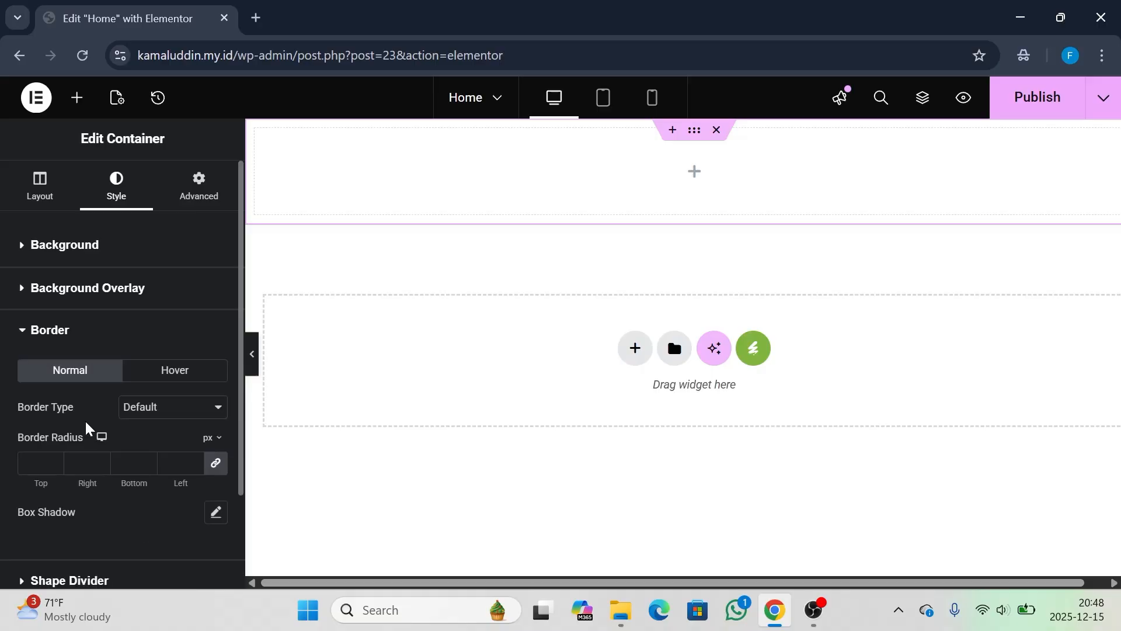
{"action": "left_click", "coordinate": [86, 253]}
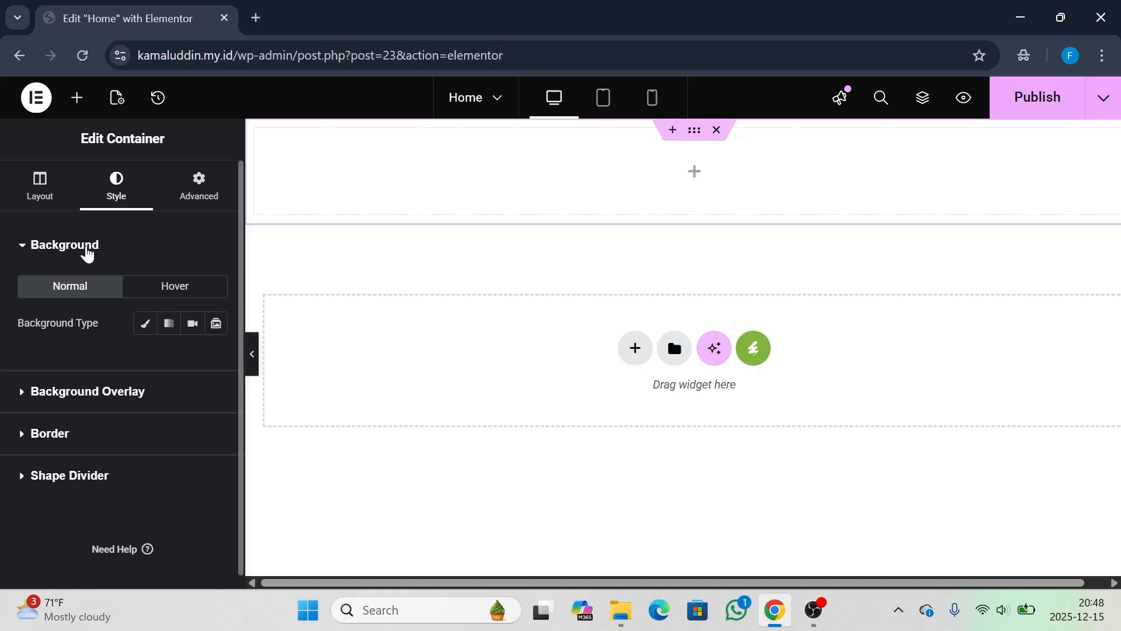
Set the container's background type to Classic and review its color, image and effects options
{"action": "left_click", "coordinate": [145, 325]}
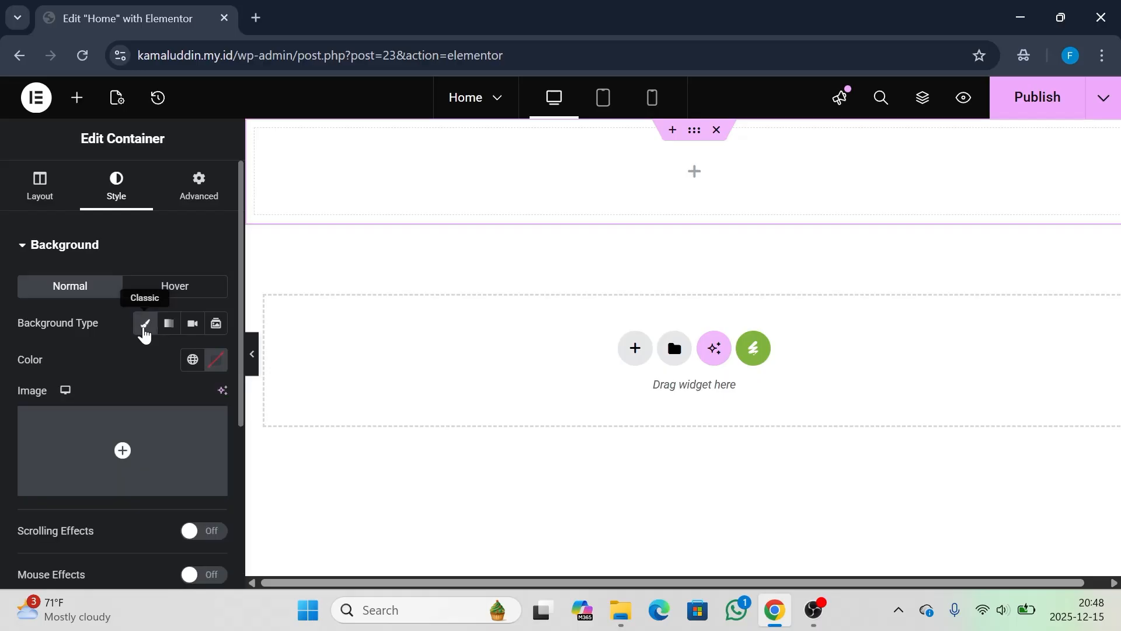
{"action": "scroll", "coordinate": [146, 359], "scroll_direction": "down", "scroll_amount": 3}
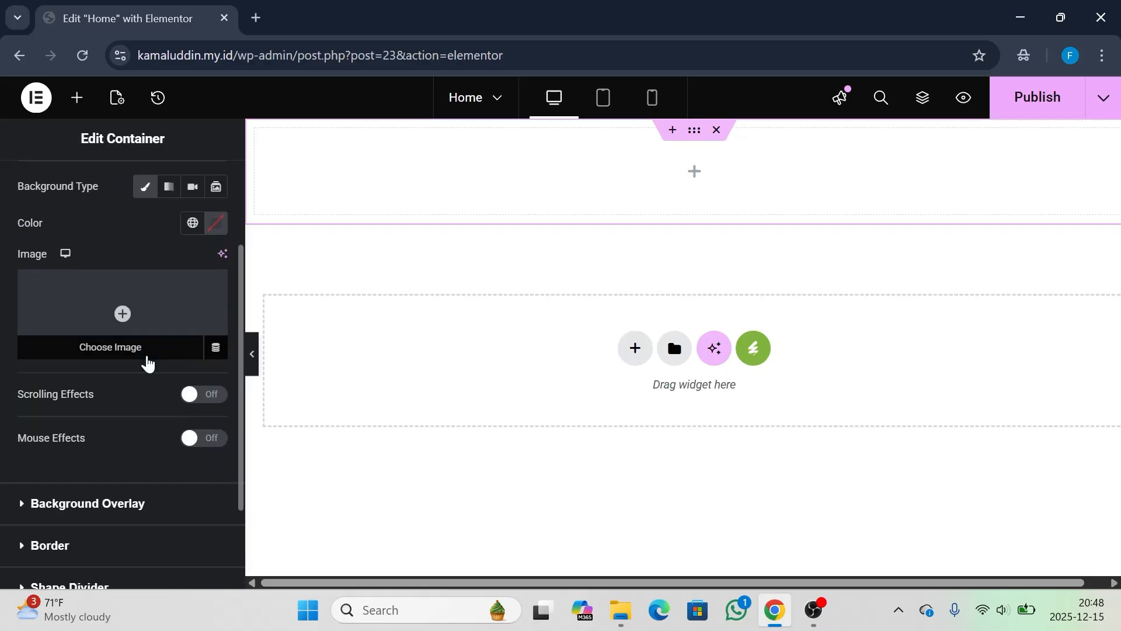
{"action": "scroll", "coordinate": [148, 362], "scroll_direction": "up", "scroll_amount": 1}
{"action": "scroll", "coordinate": [148, 361], "scroll_direction": "up", "scroll_amount": 1}
Try the purple background color #9413B7 on the container and clear it again
{"action": "left_click", "coordinate": [194, 342]}
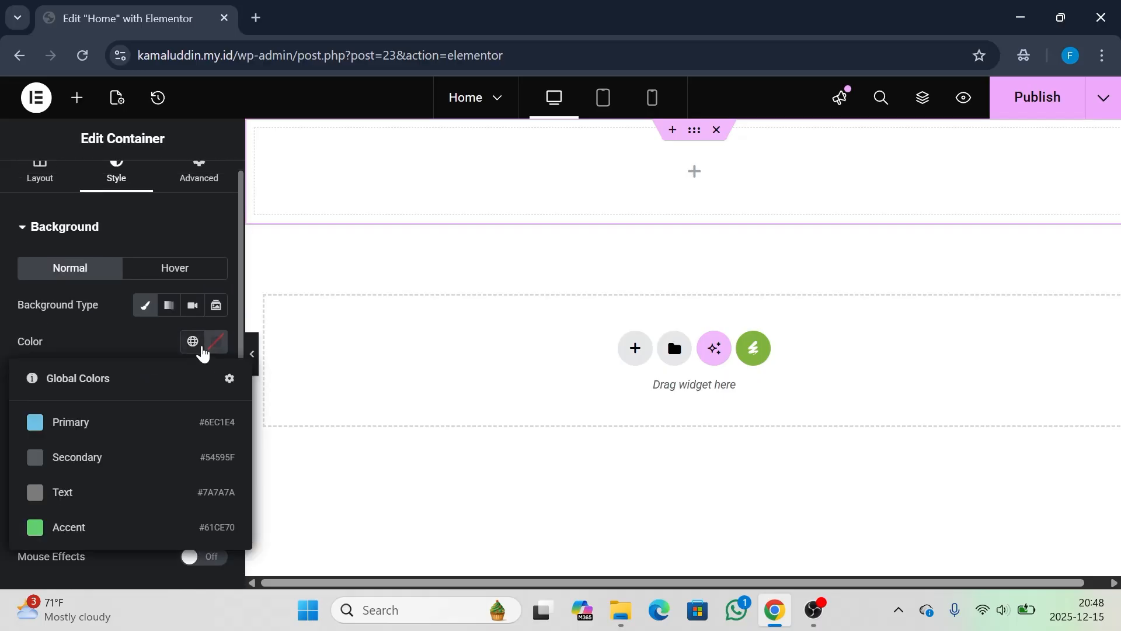
{"action": "left_click", "coordinate": [214, 346]}
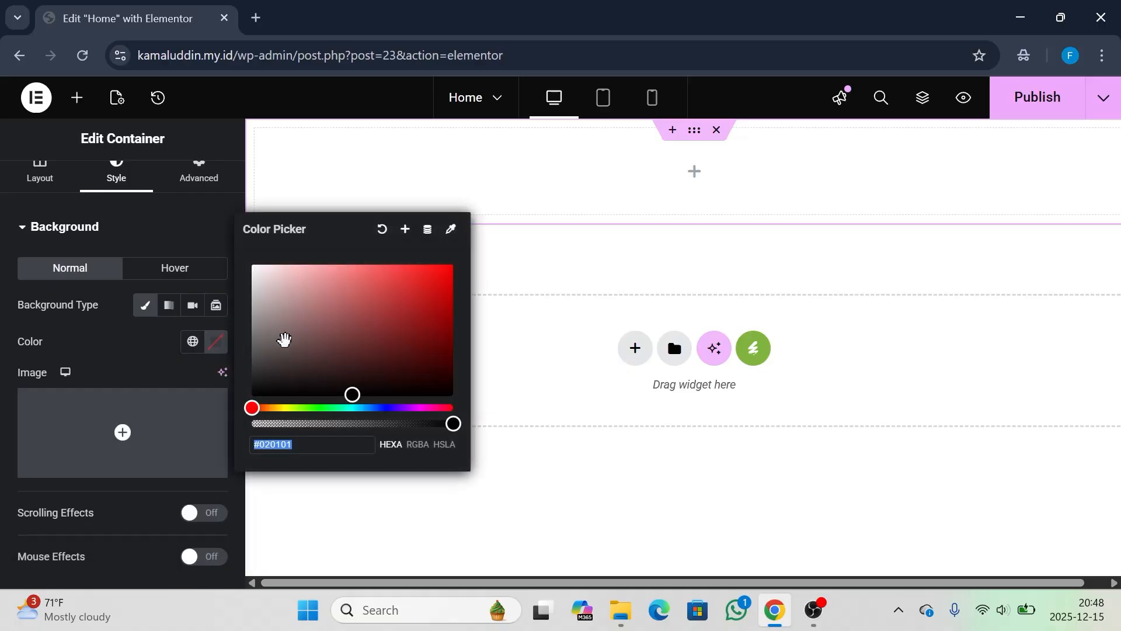
{"action": "left_click", "coordinate": [327, 304]}
{"action": "mouse_move", "coordinate": [327, 304]}
{"action": "left_mouse_down"}
{"action": "mouse_move", "coordinate": [366, 366]}
{"action": "mouse_move", "coordinate": [403, 315]}
{"action": "mouse_move", "coordinate": [323, 358]}
{"action": "mouse_move", "coordinate": [368, 322]}
{"action": "mouse_move", "coordinate": [432, 301]}
{"action": "left_mouse_up"}
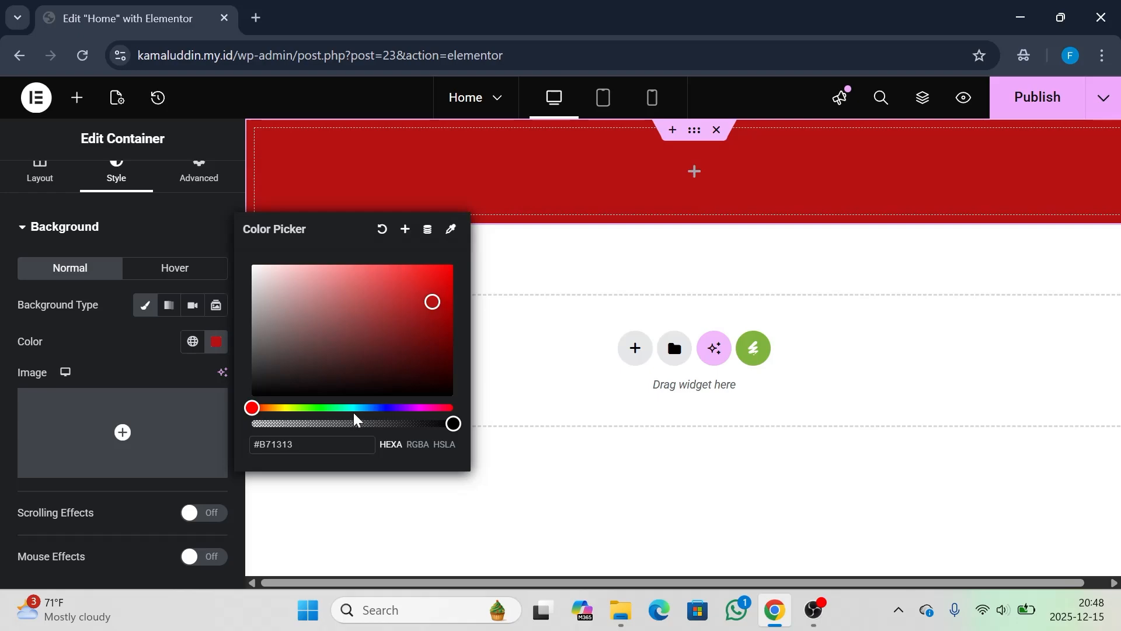
{"action": "left_click_drag", "start_coordinate": [349, 407], "coordinate": [413, 407]}
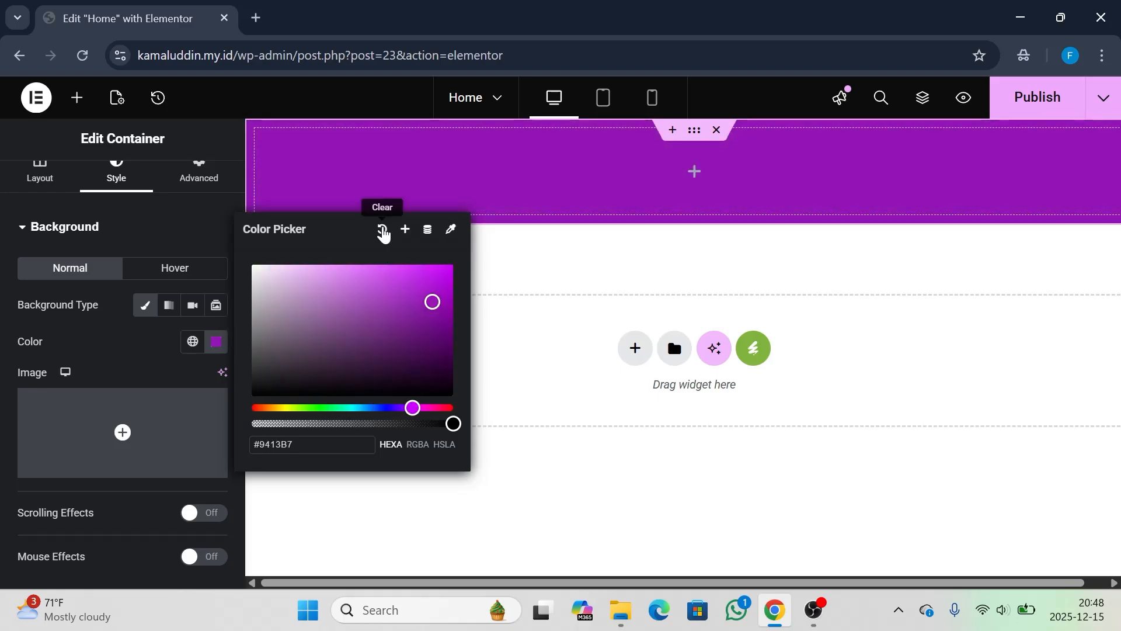
{"action": "left_click", "coordinate": [383, 234]}
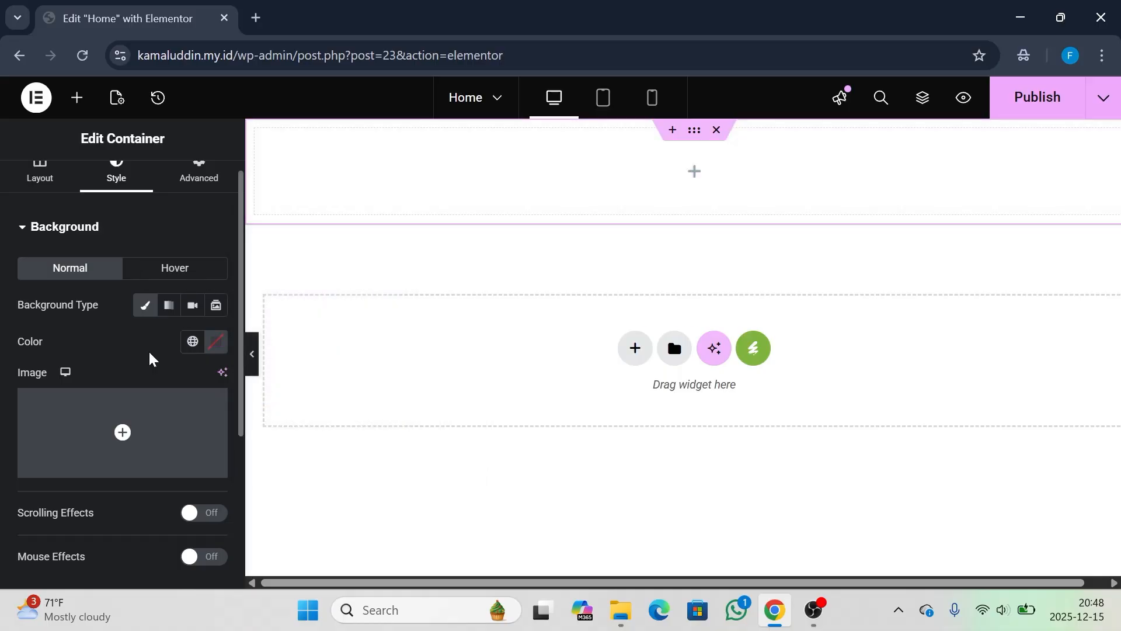
Set the container's Background Overlay type to Classic and review its color, image and opacity options
{"action": "left_click", "coordinate": [78, 226]}
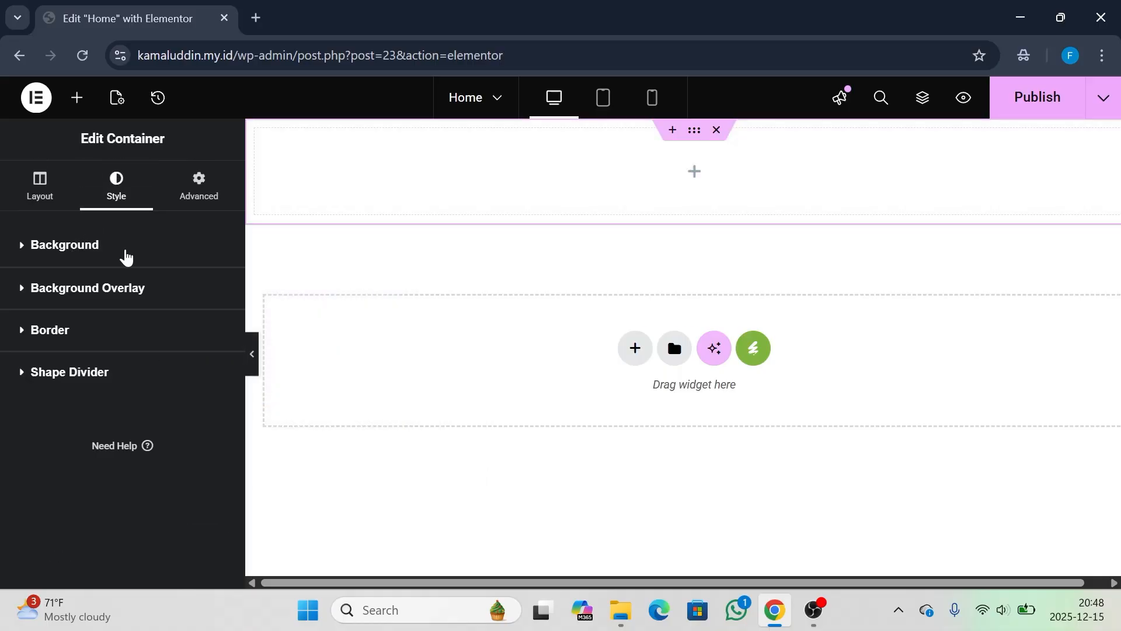
{"action": "left_click", "coordinate": [132, 287]}
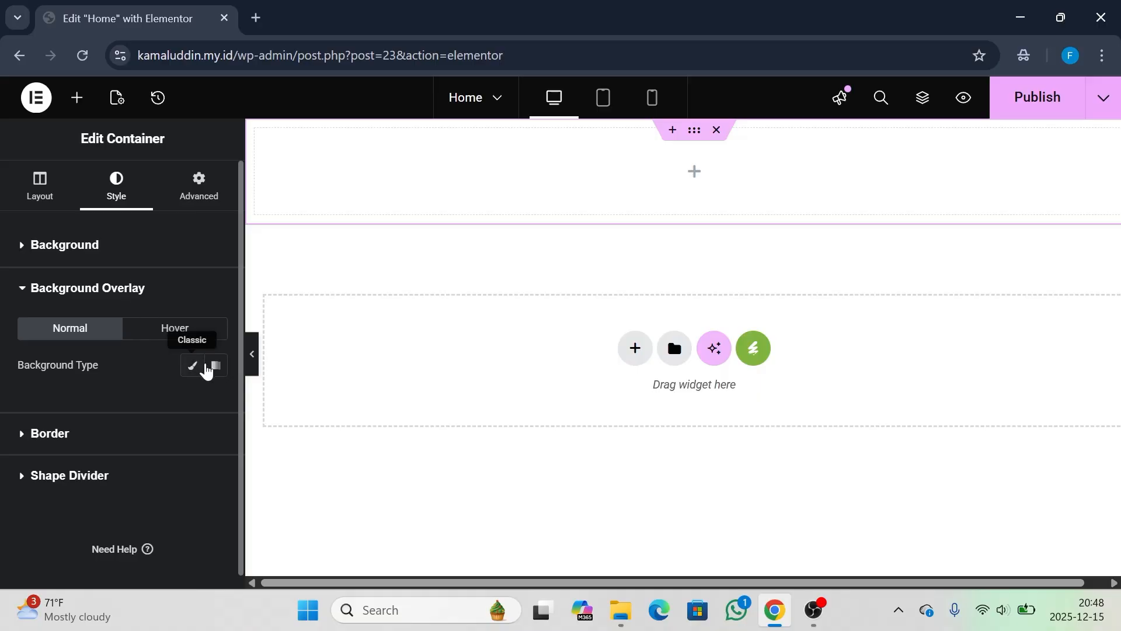
{"action": "left_click", "coordinate": [186, 368]}
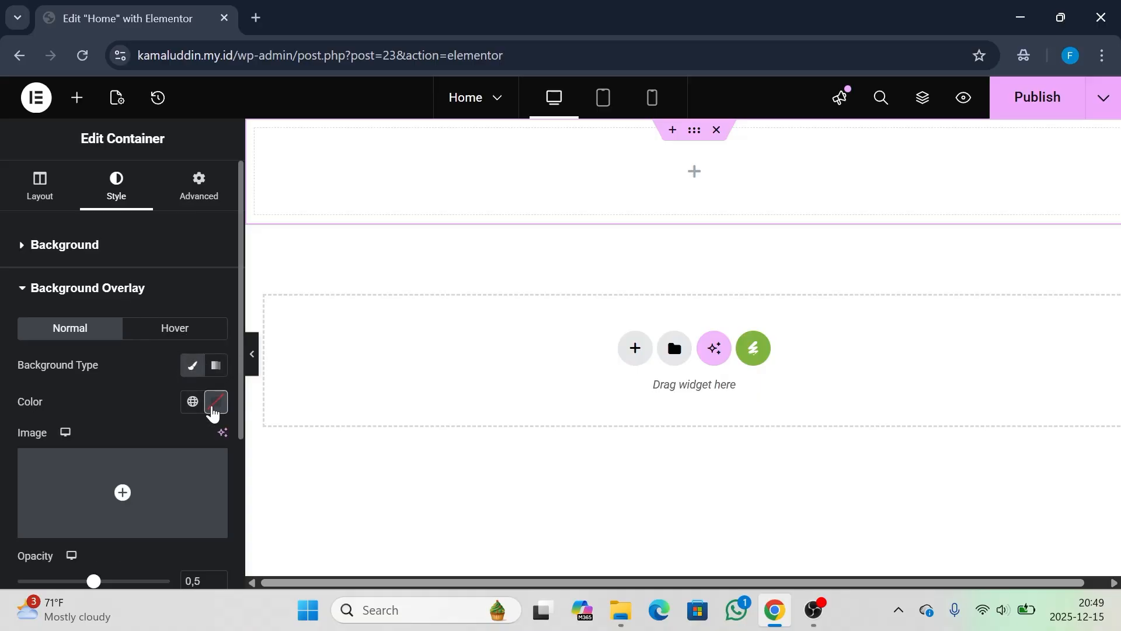
{"action": "left_click", "coordinate": [215, 408]}
{"action": "mouse_move", "coordinate": [257, 196]}
{"action": "left_mouse_down"}
{"action": "mouse_move", "coordinate": [251, 261]}
{"action": "mouse_move", "coordinate": [240, 258]}
{"action": "mouse_move", "coordinate": [246, 222]}
{"action": "mouse_move", "coordinate": [280, 188]}
{"action": "mouse_move", "coordinate": [263, 176]}
{"action": "mouse_move", "coordinate": [315, 175]}
{"action": "mouse_move", "coordinate": [281, 169]}
{"action": "mouse_move", "coordinate": [250, 229]}
{"action": "mouse_move", "coordinate": [268, 186]}
{"action": "left_mouse_up"}
{"action": "left_click", "coordinate": [245, 142]}
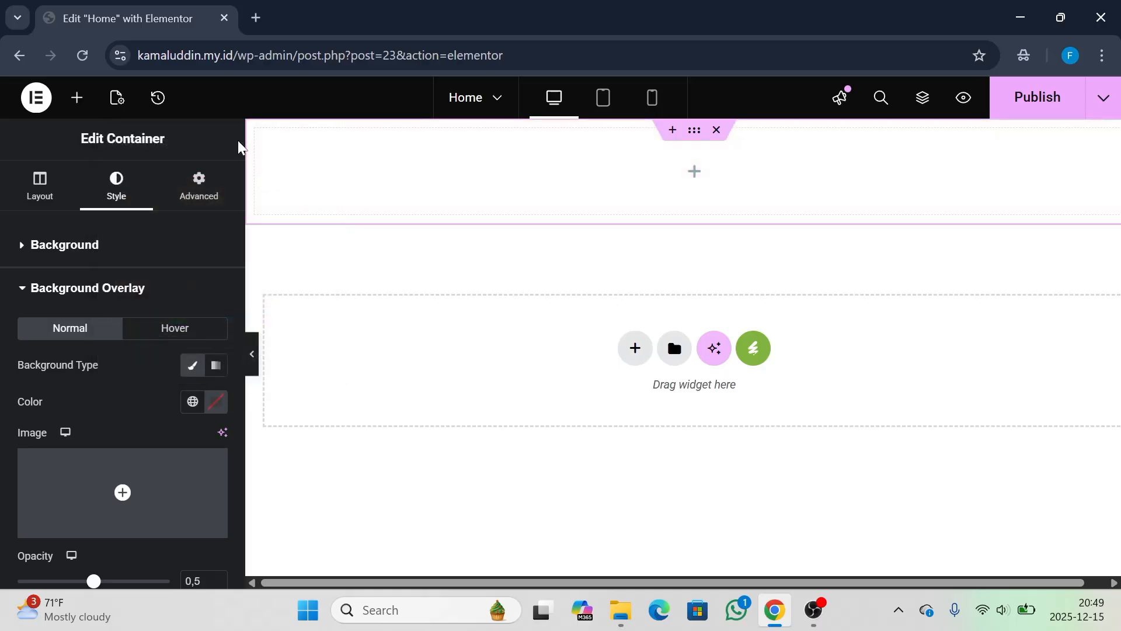
{"action": "scroll", "coordinate": [125, 338], "scroll_direction": "down", "scroll_amount": 4}
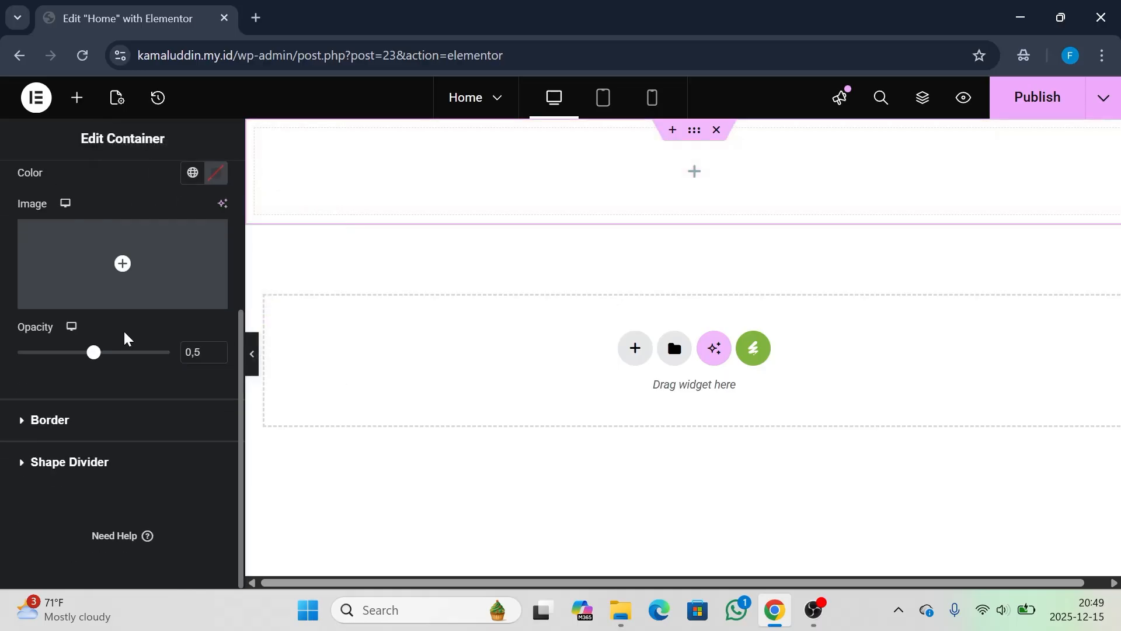
Give the container a Solid border in the global Accent color
{"action": "left_click", "coordinate": [120, 419]}
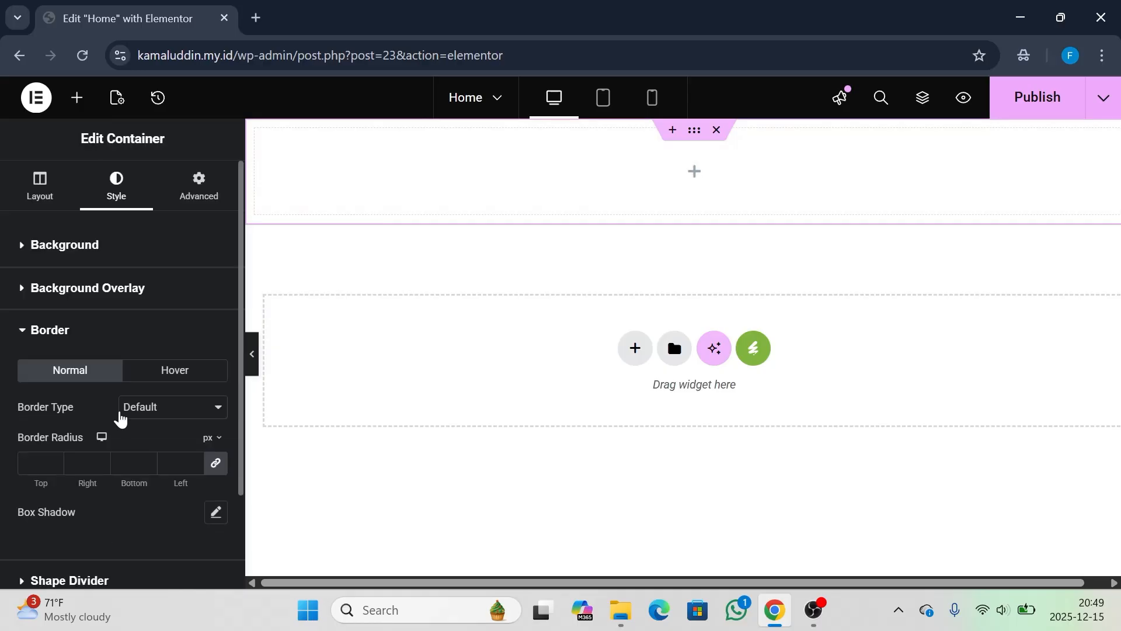
{"action": "scroll", "coordinate": [120, 419], "scroll_direction": "down", "scroll_amount": 2}
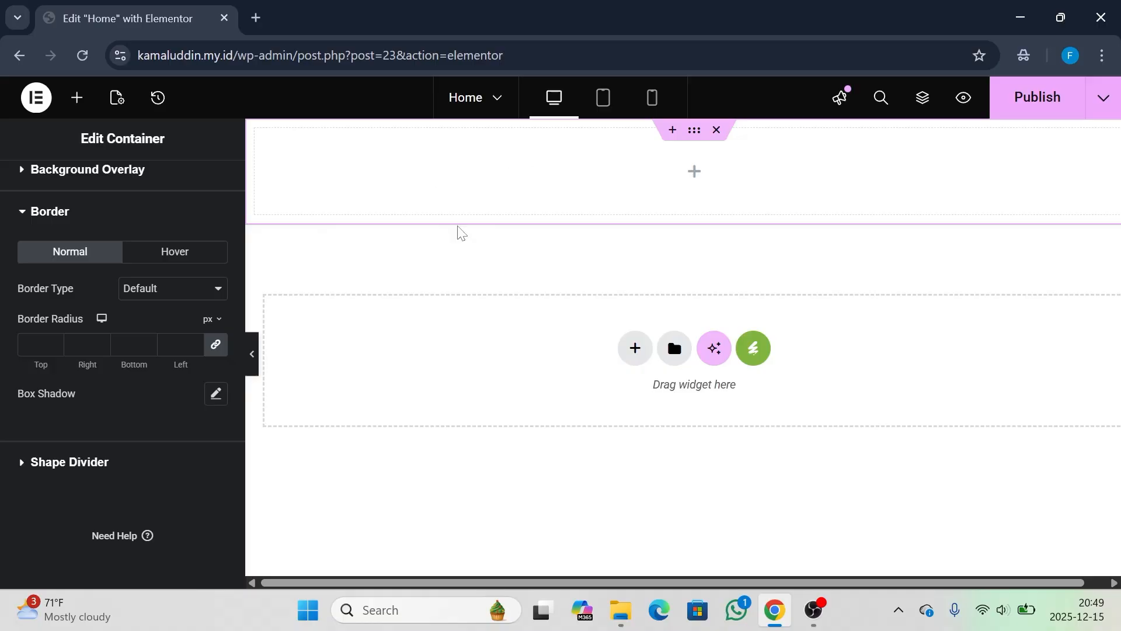
{"action": "left_click", "coordinate": [169, 296]}
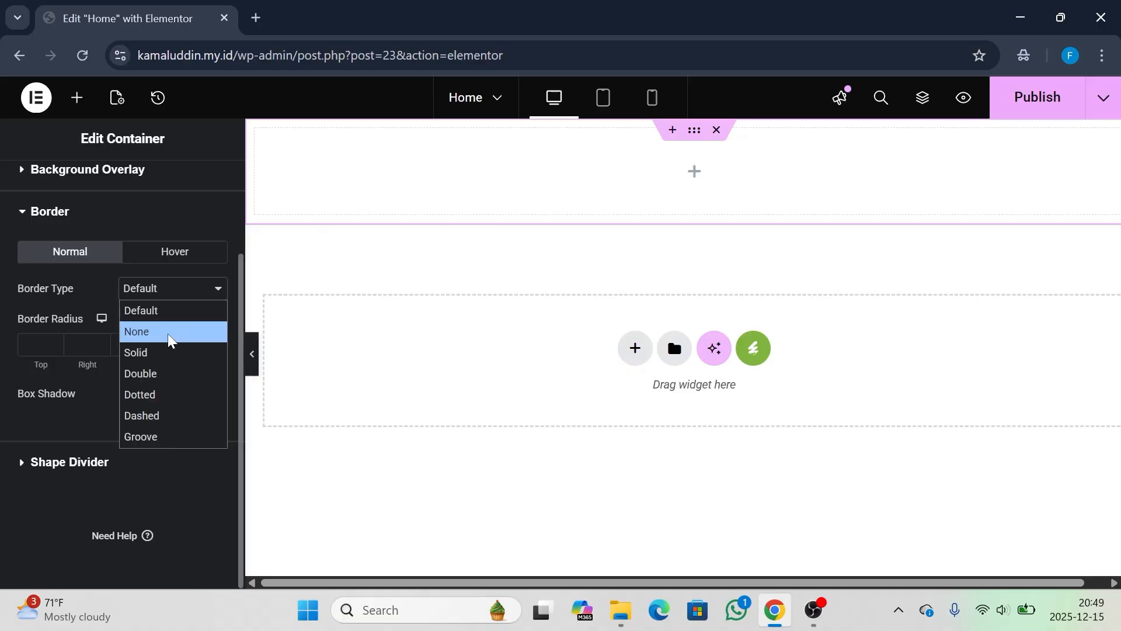
{"action": "left_click", "coordinate": [166, 351]}
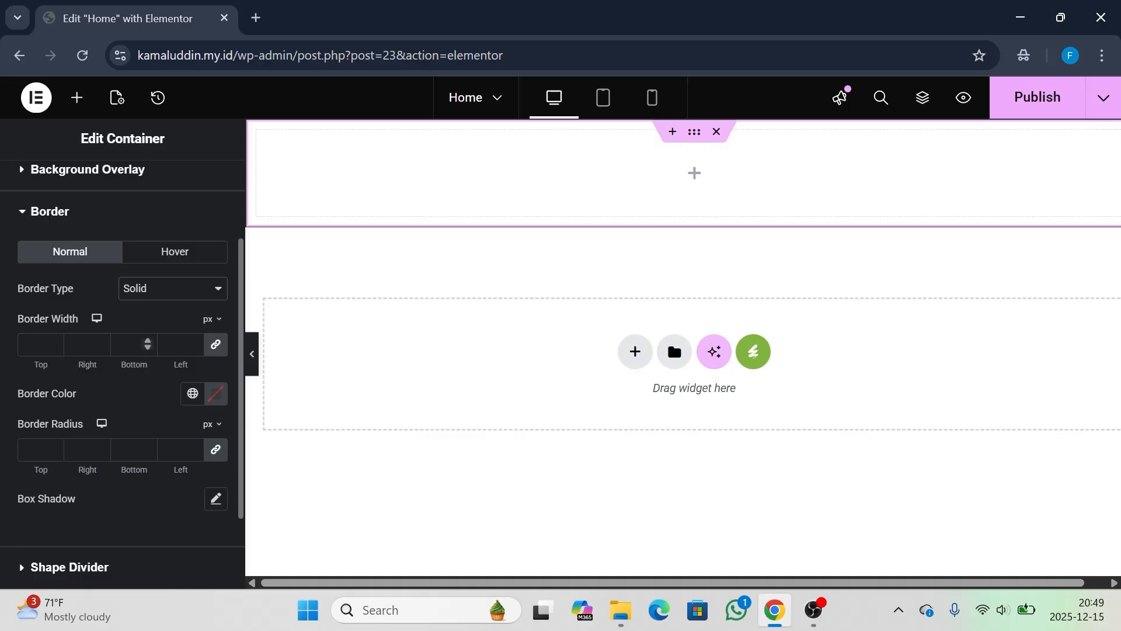
{"action": "left_click", "coordinate": [193, 393]}
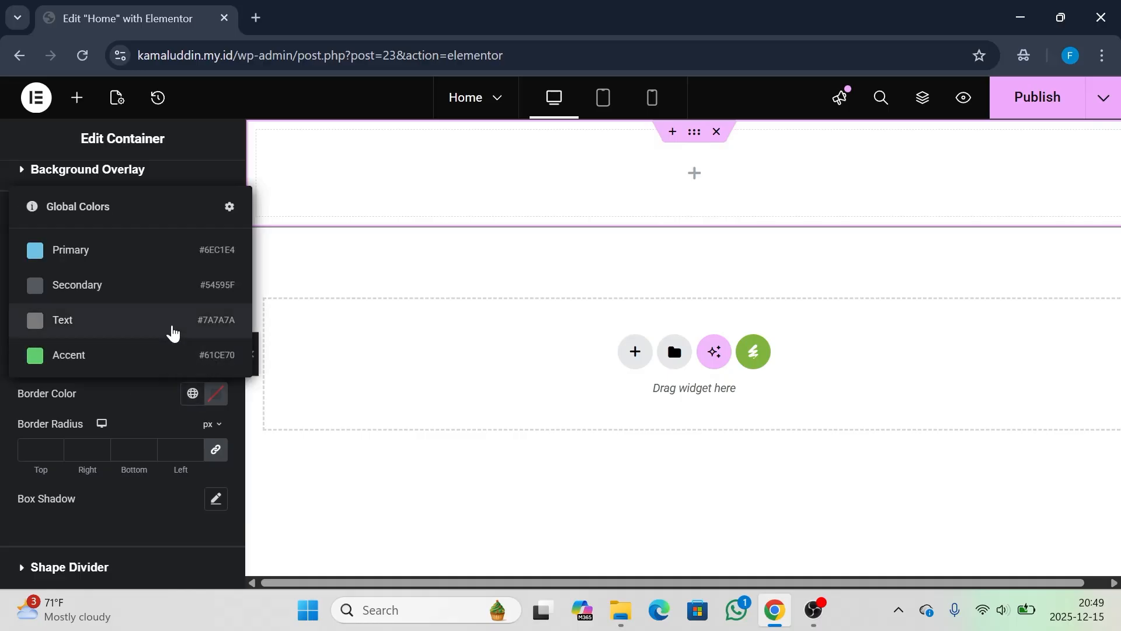
{"action": "left_click", "coordinate": [165, 355]}
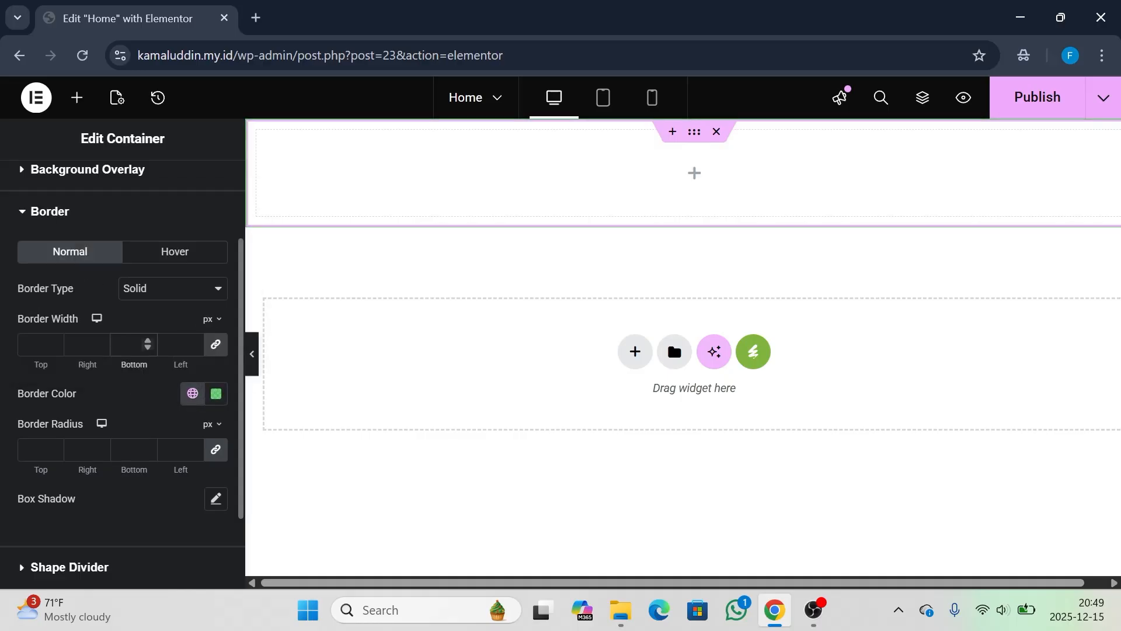
Try a border width of 10 px on all four sides of the container and clear the values again
{"action": "left_click", "coordinate": [128, 449]}
{"action": "left_click", "coordinate": [127, 344]}
{"action": "type", "text": "10"}
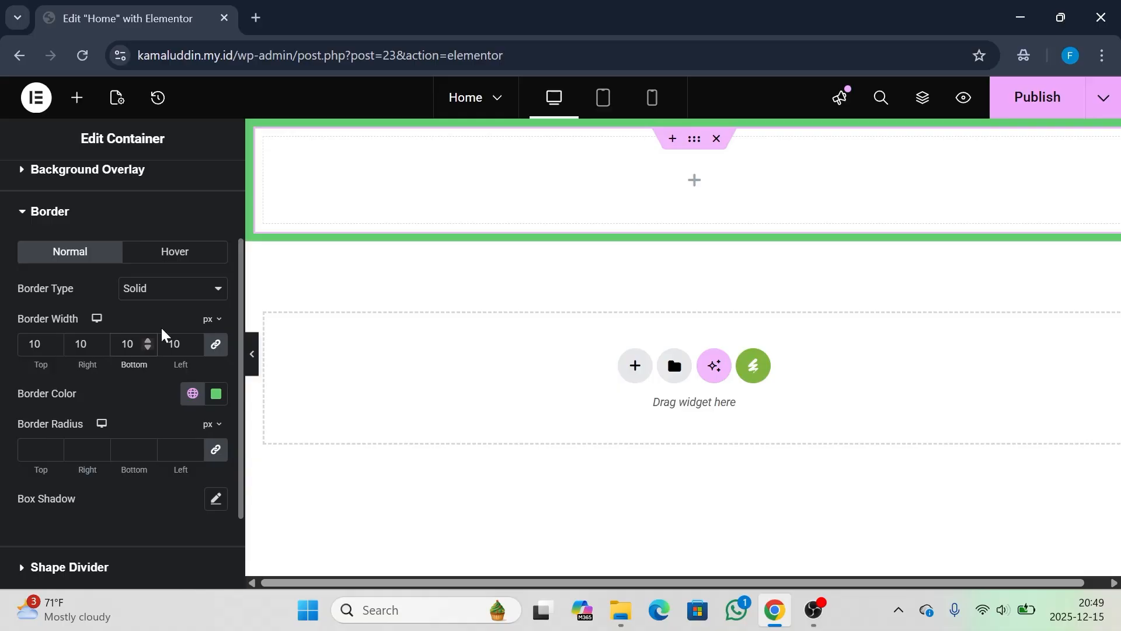
{"action": "left_click", "coordinate": [180, 345]}
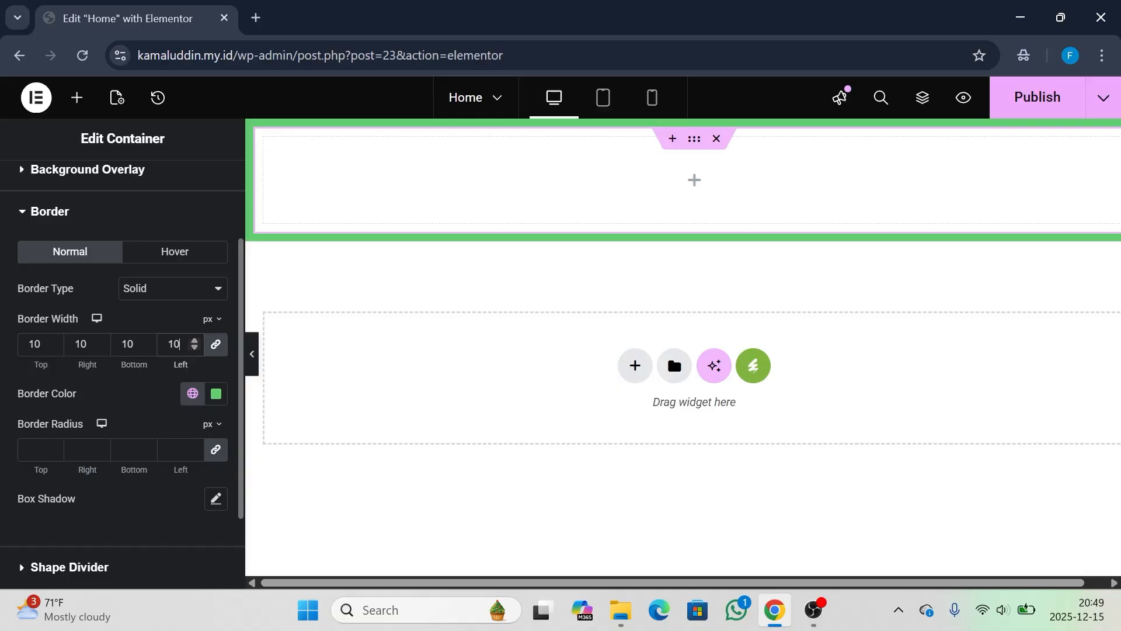
{"action": "key", "text": "BackSpace"}
{"action": "key", "text": "BackSpace"}
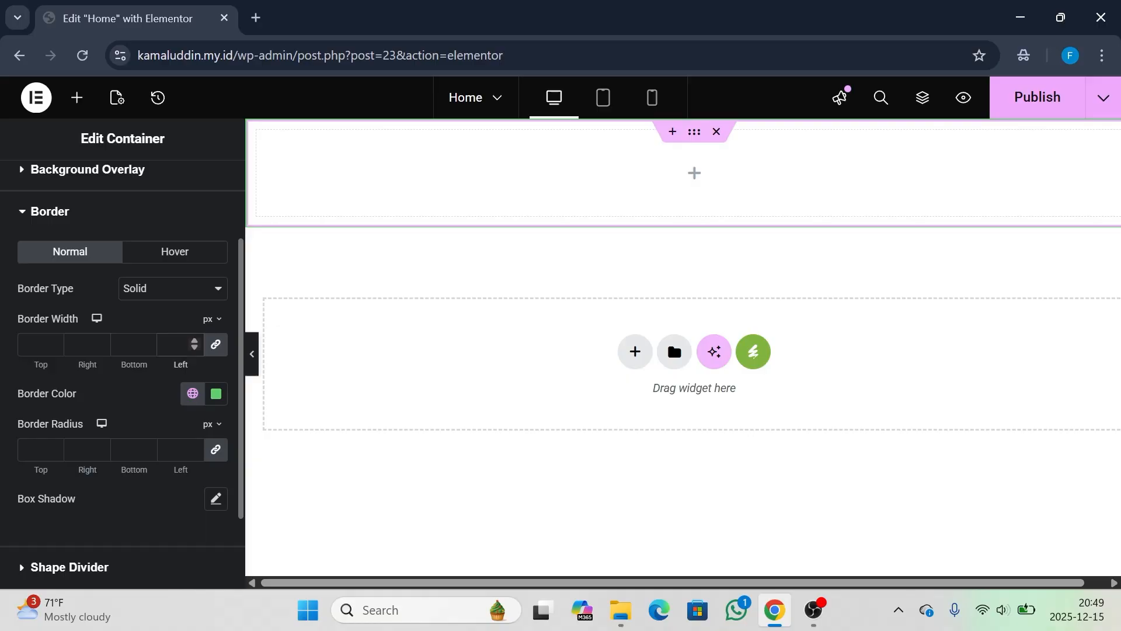
Examine the container's Shape Divider types for the top and bottom edges and its color, width, height and flip settings
{"action": "scroll", "coordinate": [133, 428], "scroll_direction": "down", "scroll_amount": 2}
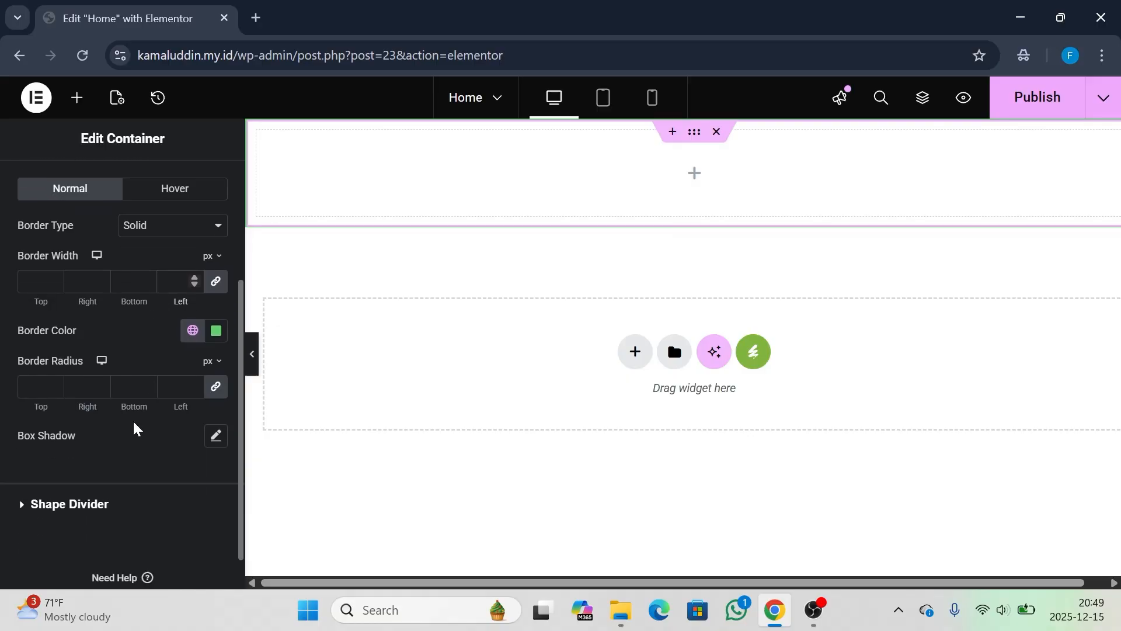
{"action": "left_click", "coordinate": [108, 491]}
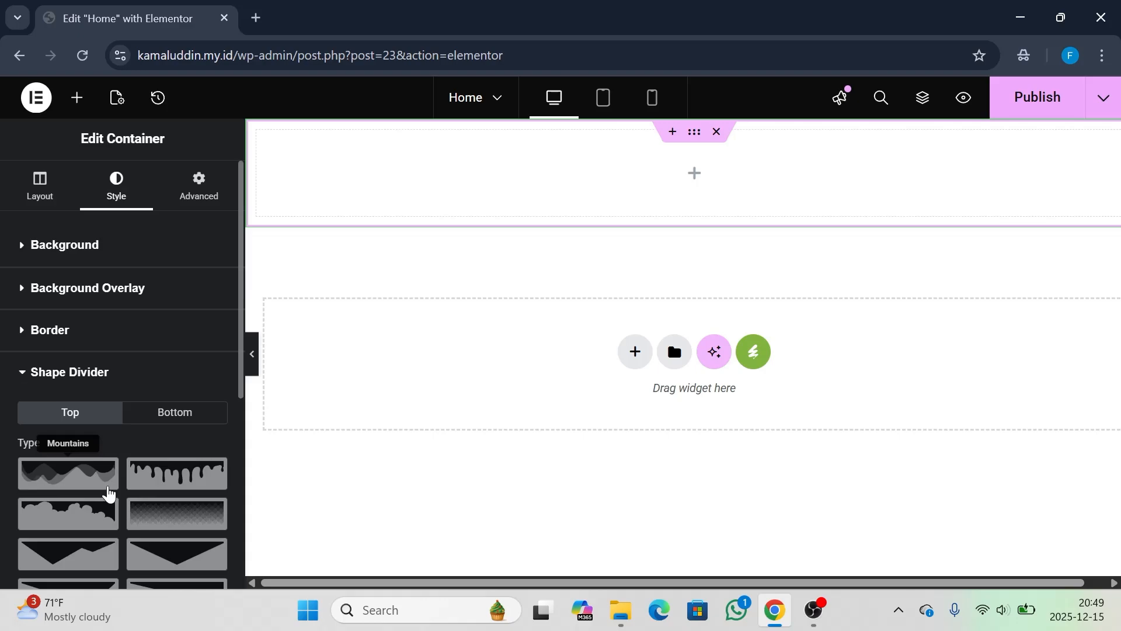
{"action": "scroll", "coordinate": [108, 493], "scroll_direction": "down", "scroll_amount": 3}
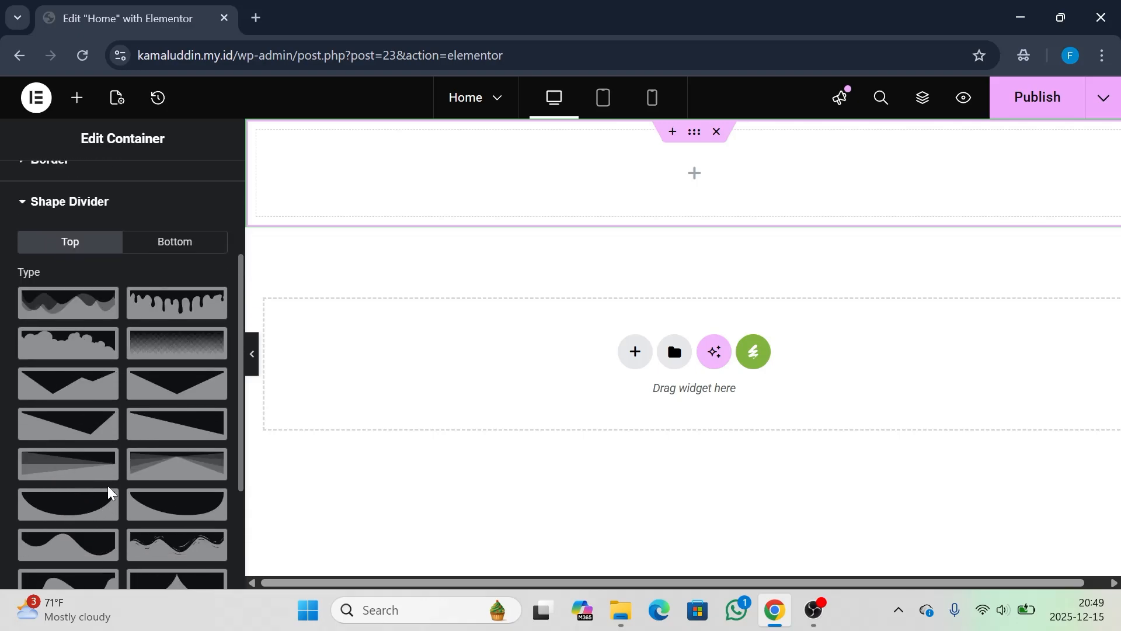
{"action": "scroll", "coordinate": [107, 493], "scroll_direction": "down", "scroll_amount": 1}
{"action": "scroll", "coordinate": [108, 407], "scroll_direction": "up", "scroll_amount": 1}
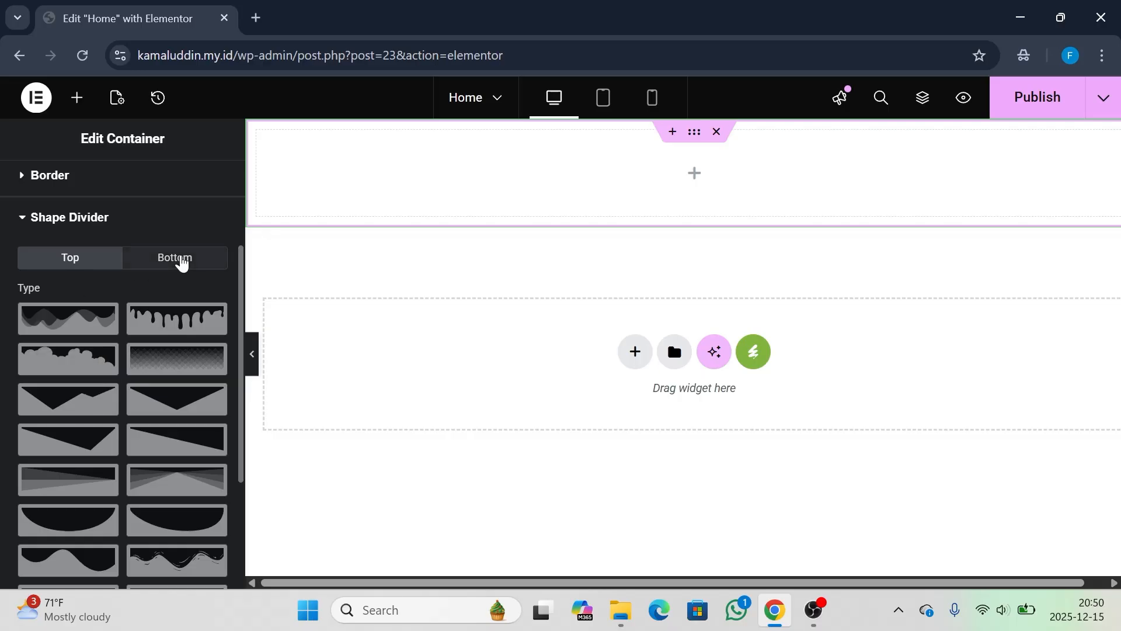
{"action": "left_click", "coordinate": [181, 262]}
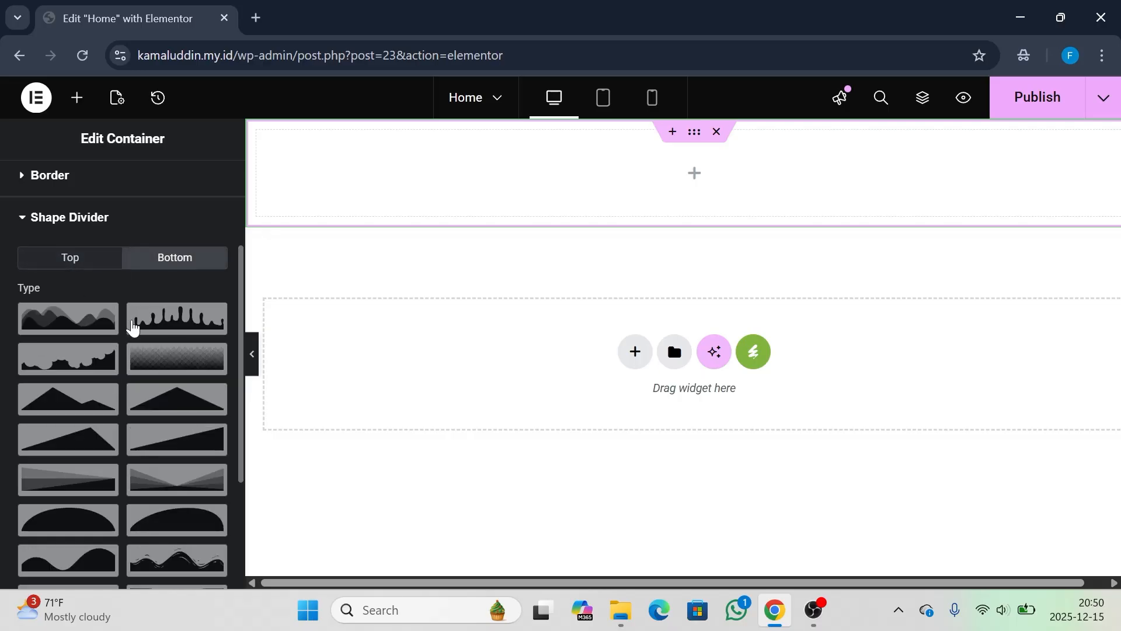
{"action": "scroll", "coordinate": [131, 331], "scroll_direction": "down", "scroll_amount": 3}
{"action": "scroll", "coordinate": [131, 331], "scroll_direction": "up", "scroll_amount": 3}
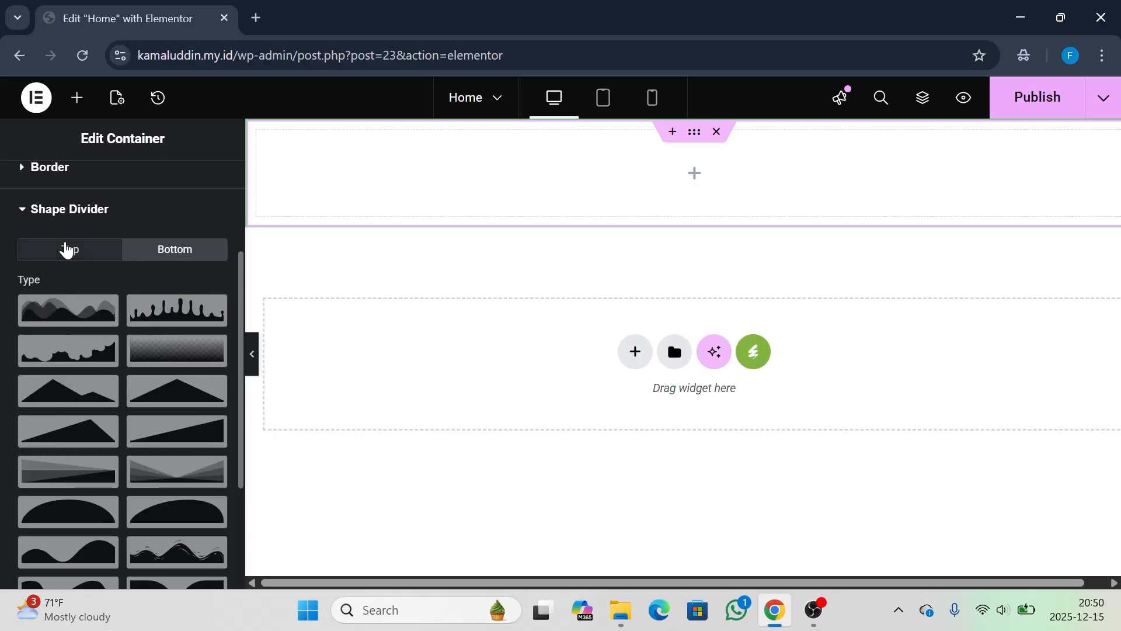
{"action": "left_click", "coordinate": [66, 249]}
{"action": "scroll", "coordinate": [80, 319], "scroll_direction": "up", "scroll_amount": 3}
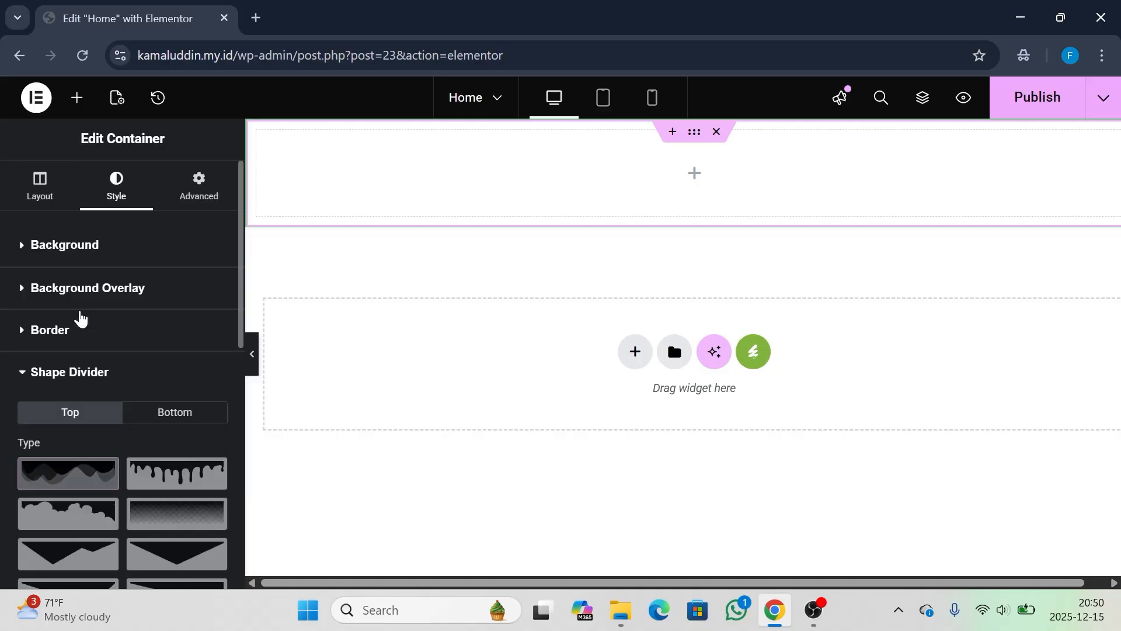
{"action": "scroll", "coordinate": [79, 318], "scroll_direction": "down", "scroll_amount": 6}
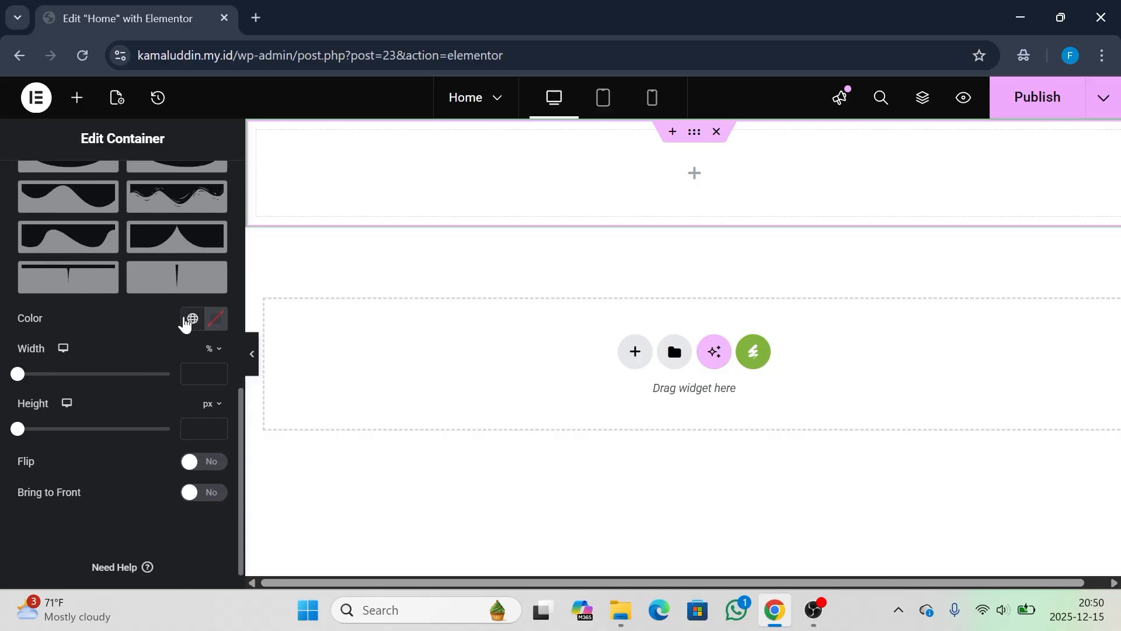
Try the light-blue global color (#6EC1E4) on the container's top shape divider and reset the color
{"action": "left_click", "coordinate": [193, 318]}
{"action": "left_click", "coordinate": [125, 410]}
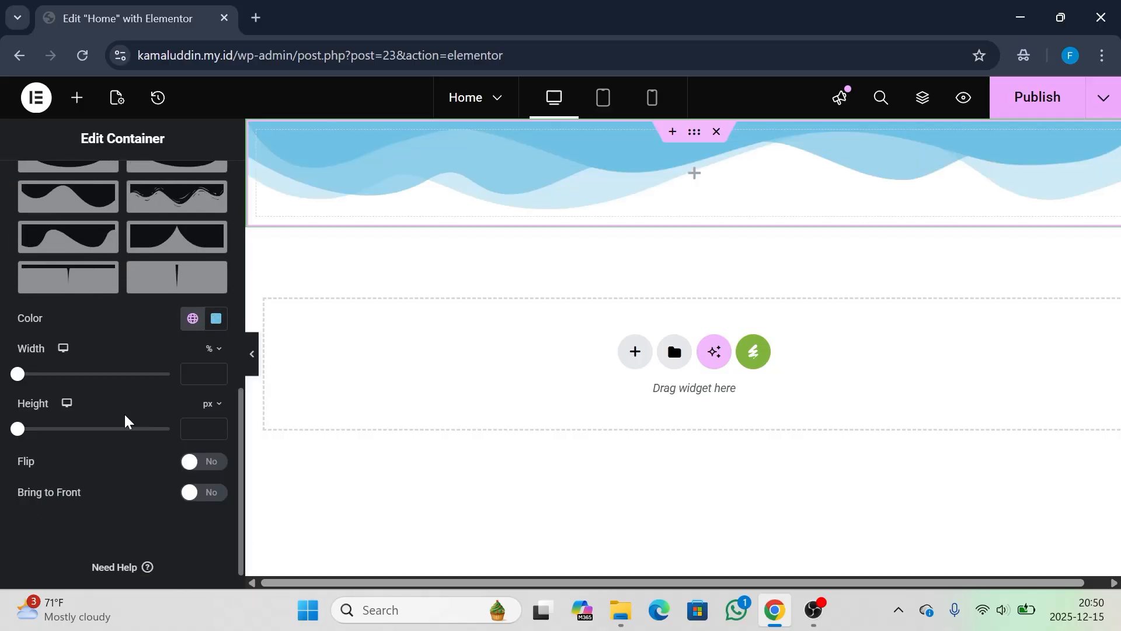
{"action": "scroll", "coordinate": [164, 368], "scroll_direction": "up", "scroll_amount": 2}
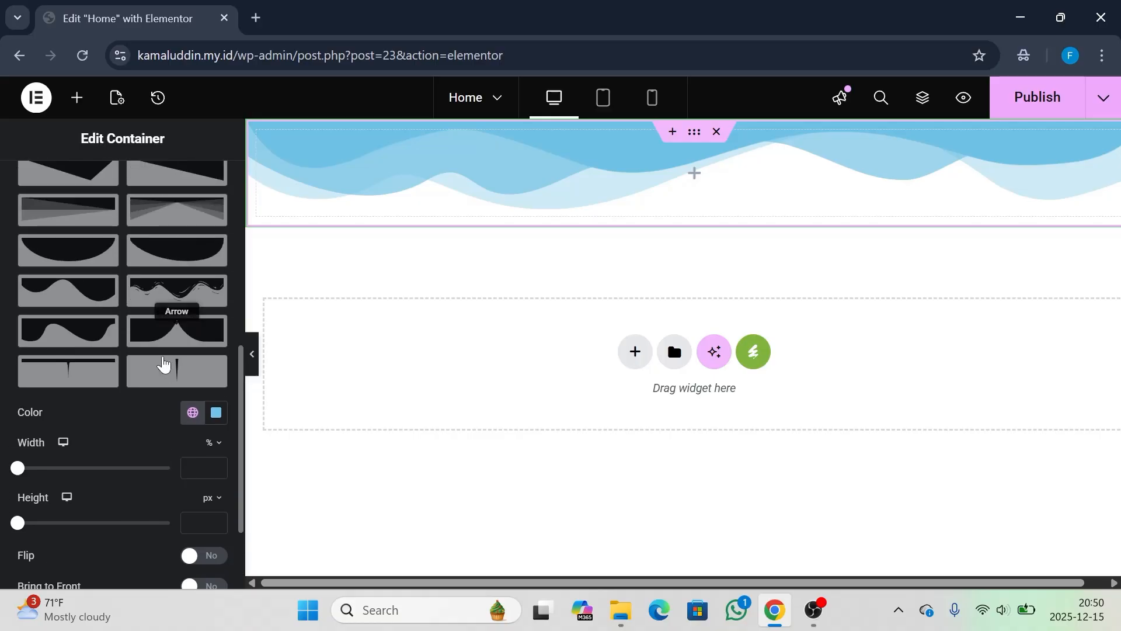
{"action": "left_click", "coordinate": [216, 414]}
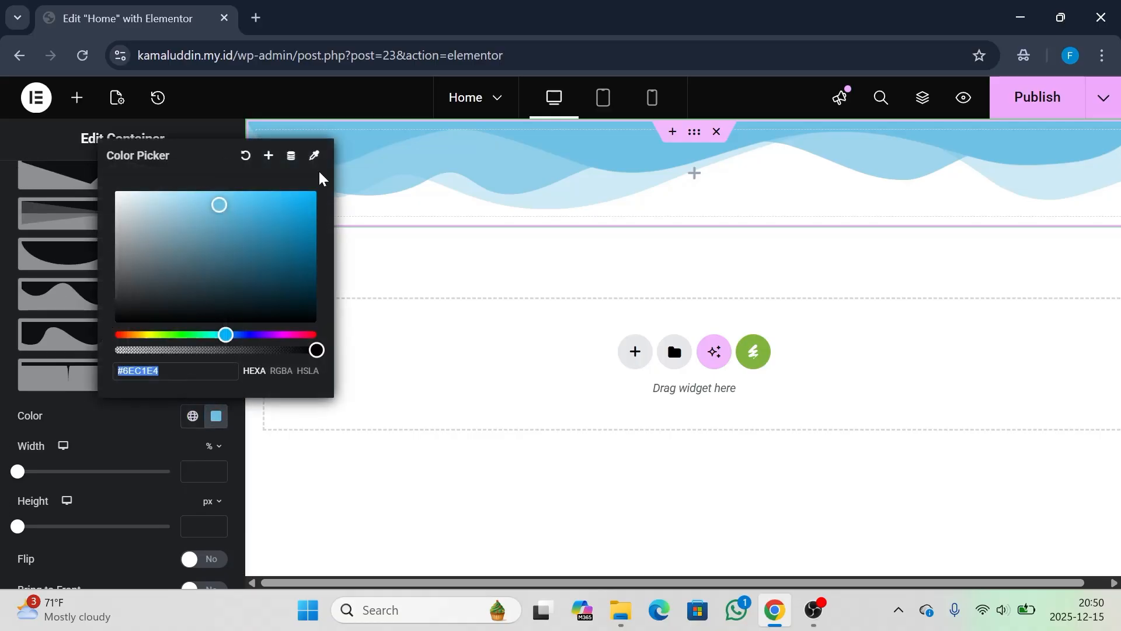
{"action": "left_click", "coordinate": [245, 155]}
{"action": "scroll", "coordinate": [152, 284], "scroll_direction": "up", "scroll_amount": 5}
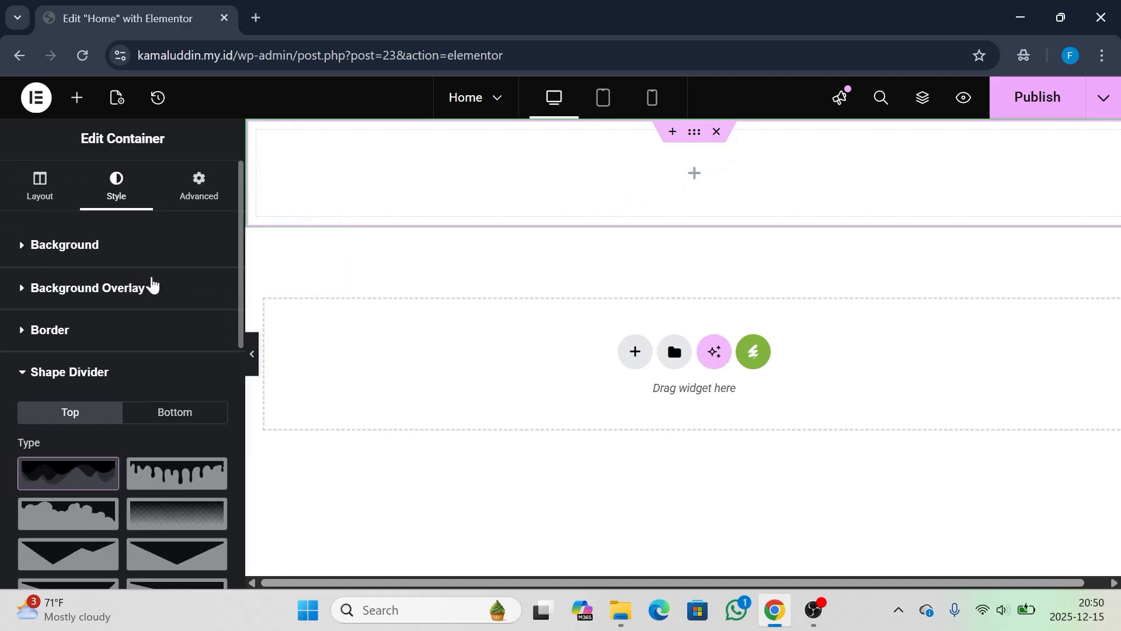
Add a Grid layout element directly below the existing container on the page
{"action": "left_click", "coordinate": [53, 200]}
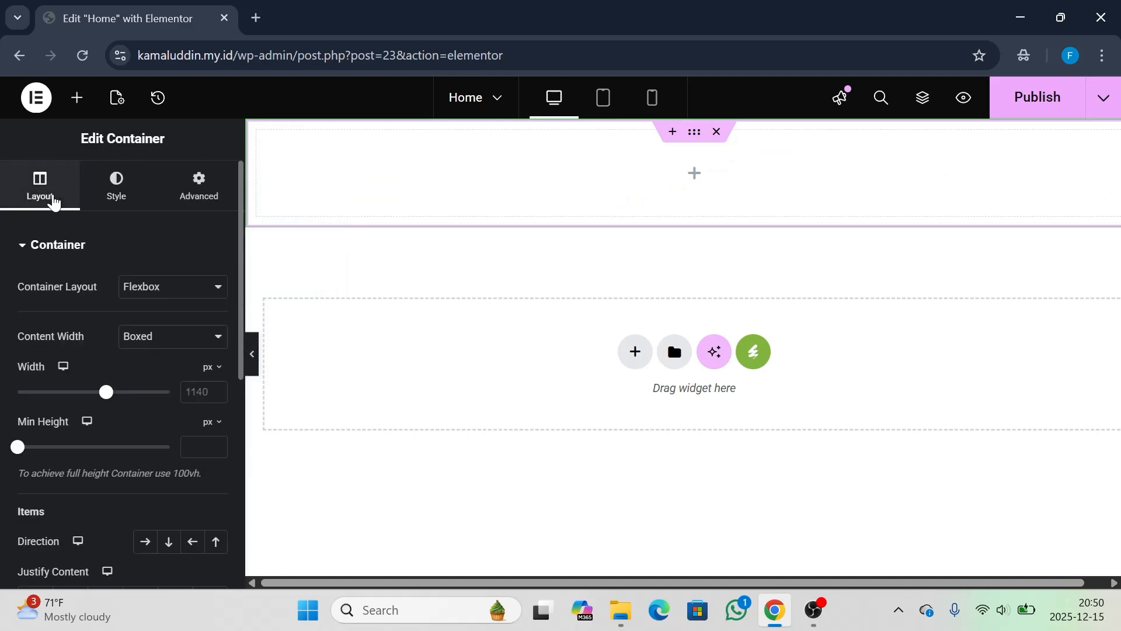
{"action": "left_click", "coordinate": [78, 103]}
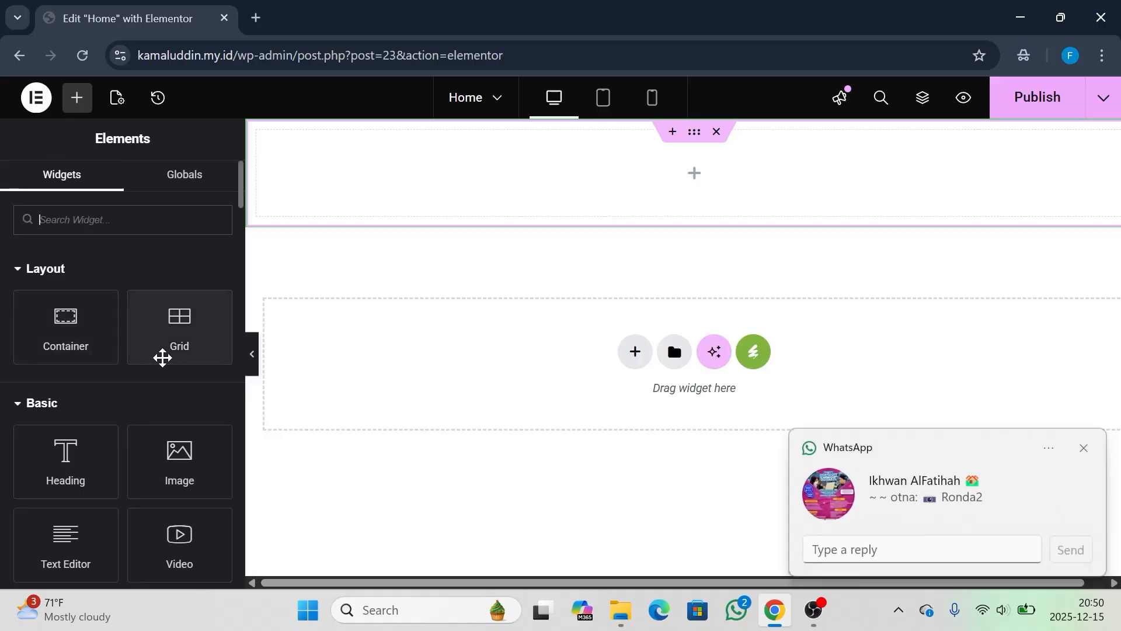
{"action": "left_click_drag", "start_coordinate": [162, 357], "coordinate": [428, 376]}
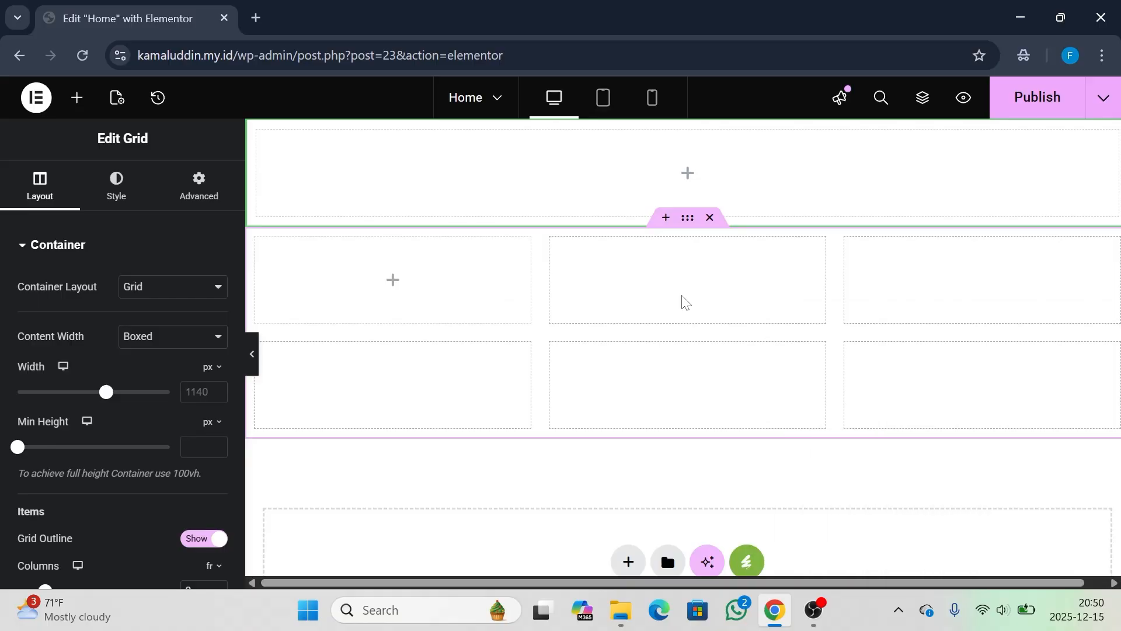
{"action": "scroll", "coordinate": [685, 303], "scroll_direction": "down", "scroll_amount": 1}
{"action": "scroll", "coordinate": [685, 303], "scroll_direction": "up", "scroll_amount": 1}
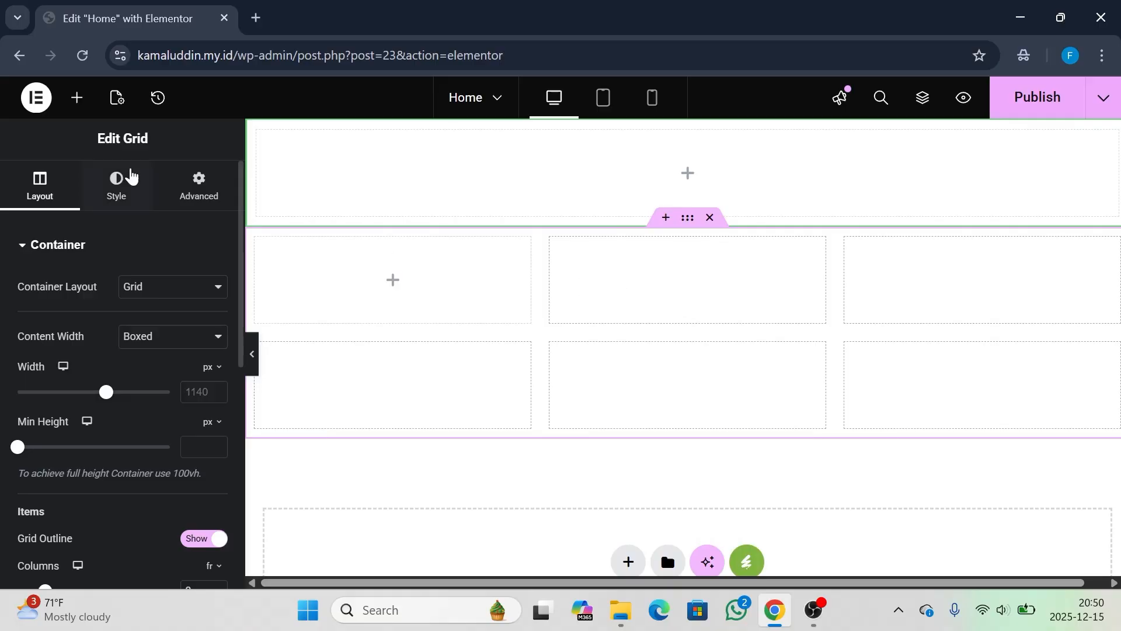
Select the upper container and examine its Container Layout choices, Flexbox and Grid
{"action": "left_click", "coordinate": [80, 99]}
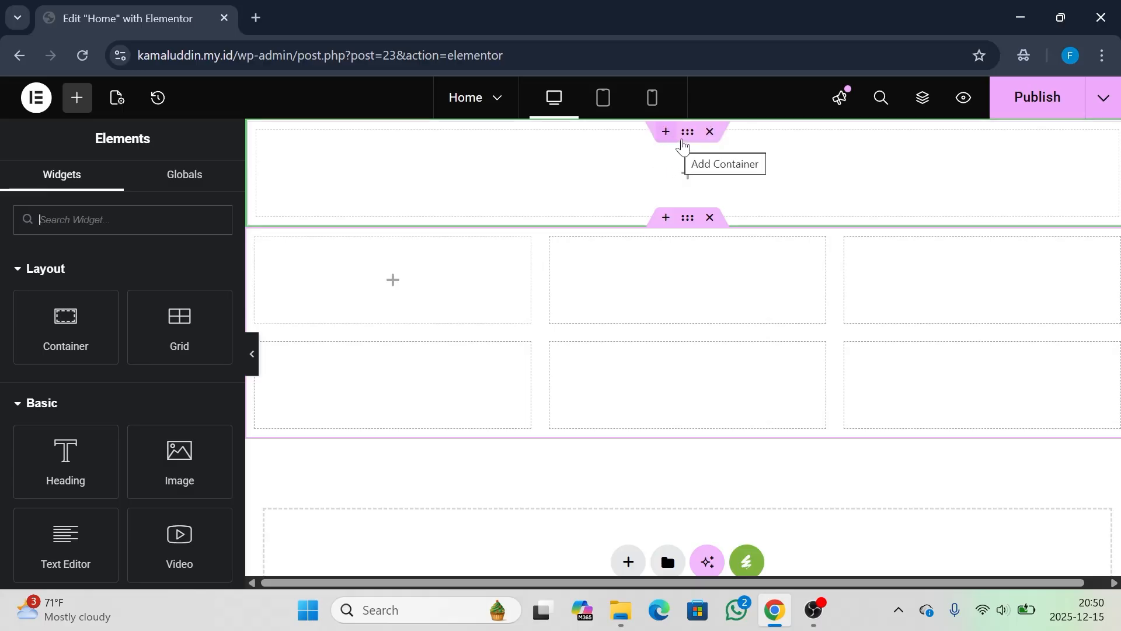
{"action": "left_click", "coordinate": [688, 146]}
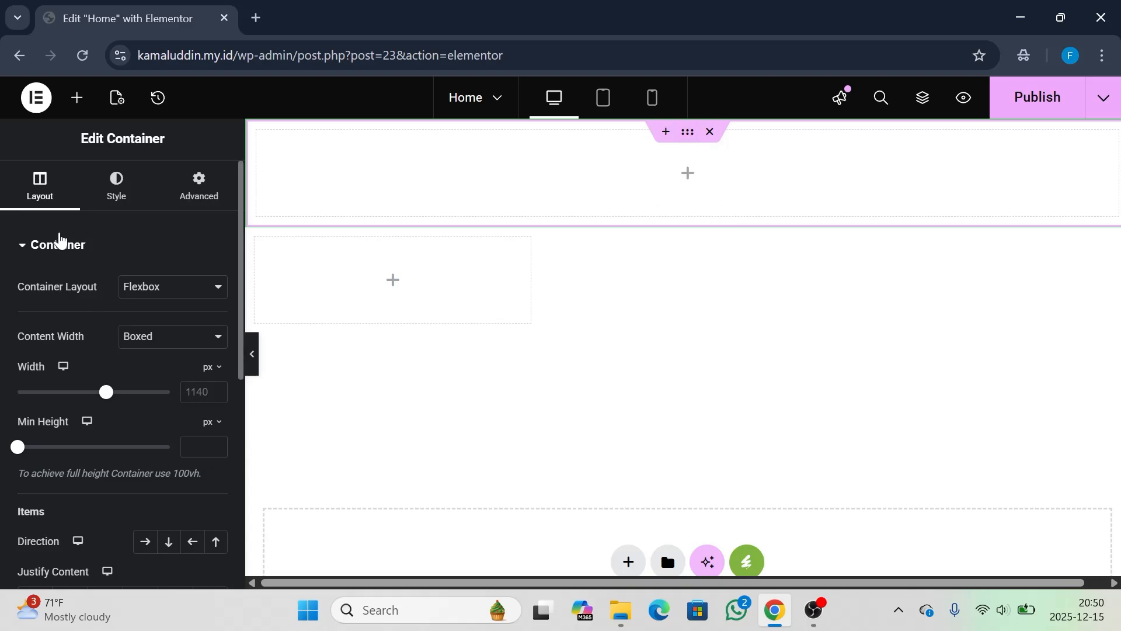
{"action": "left_click", "coordinate": [175, 285]}
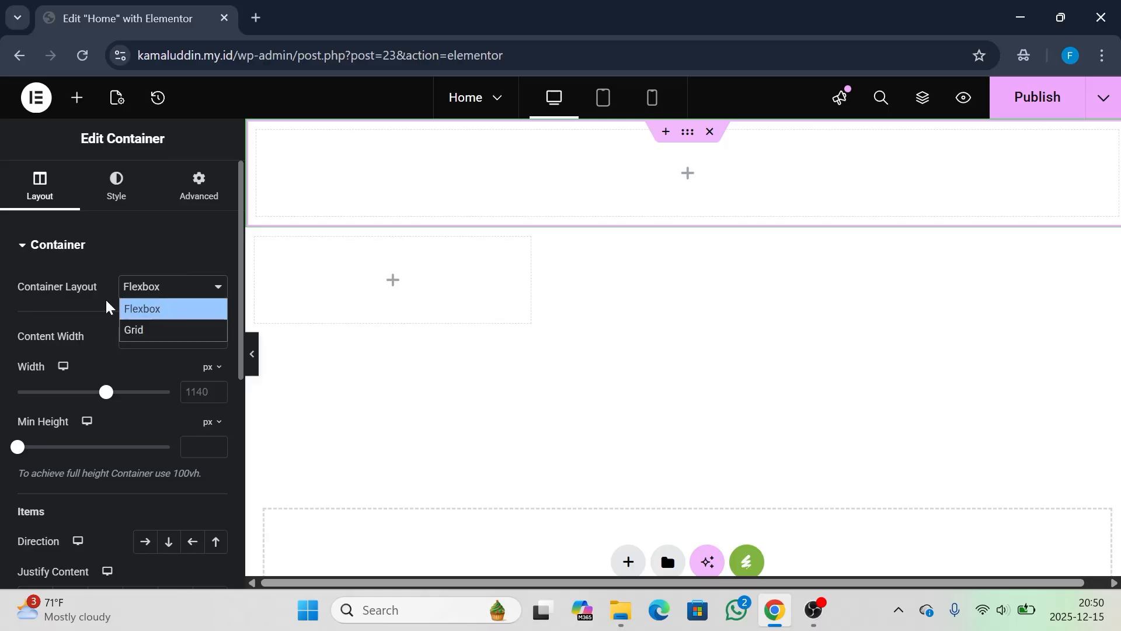
{"action": "left_click", "coordinate": [60, 293]}
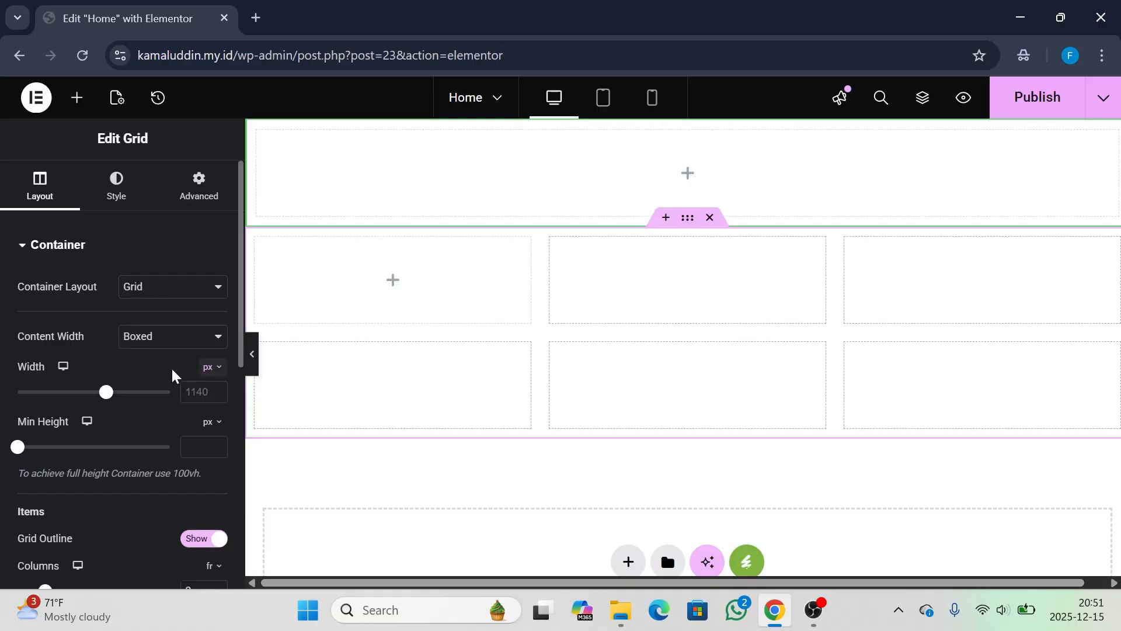
Try the lower grid with 2 columns, then with 5 columns and 4 rows
{"action": "scroll", "coordinate": [138, 368], "scroll_direction": "down", "scroll_amount": 2}
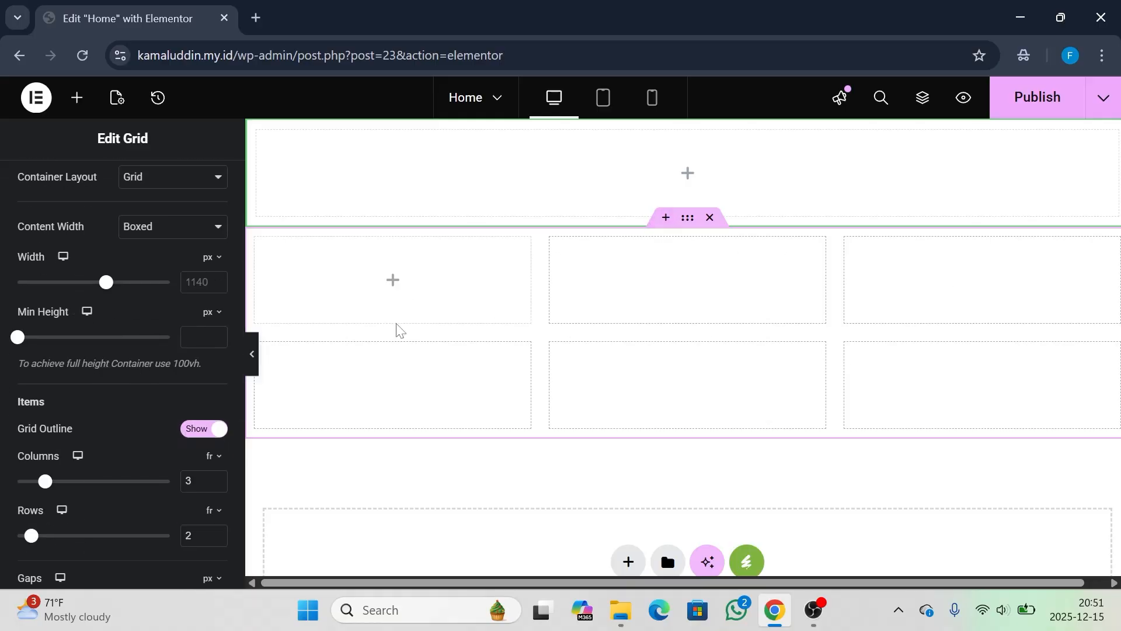
{"action": "scroll", "coordinate": [140, 413], "scroll_direction": "down", "scroll_amount": 2}
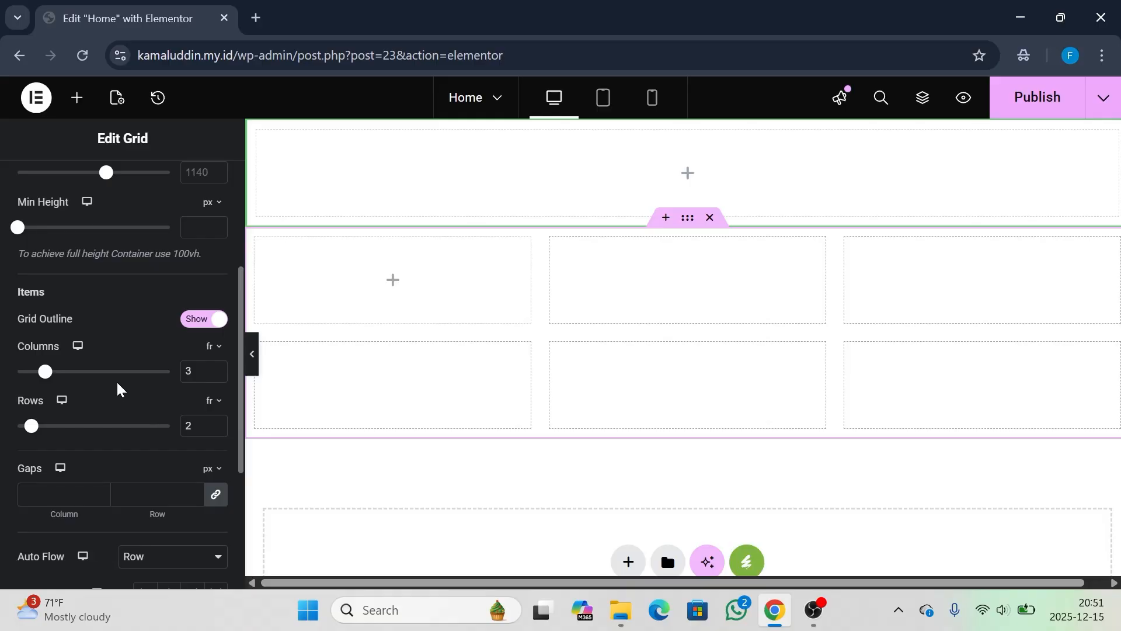
{"action": "left_click", "coordinate": [218, 376]}
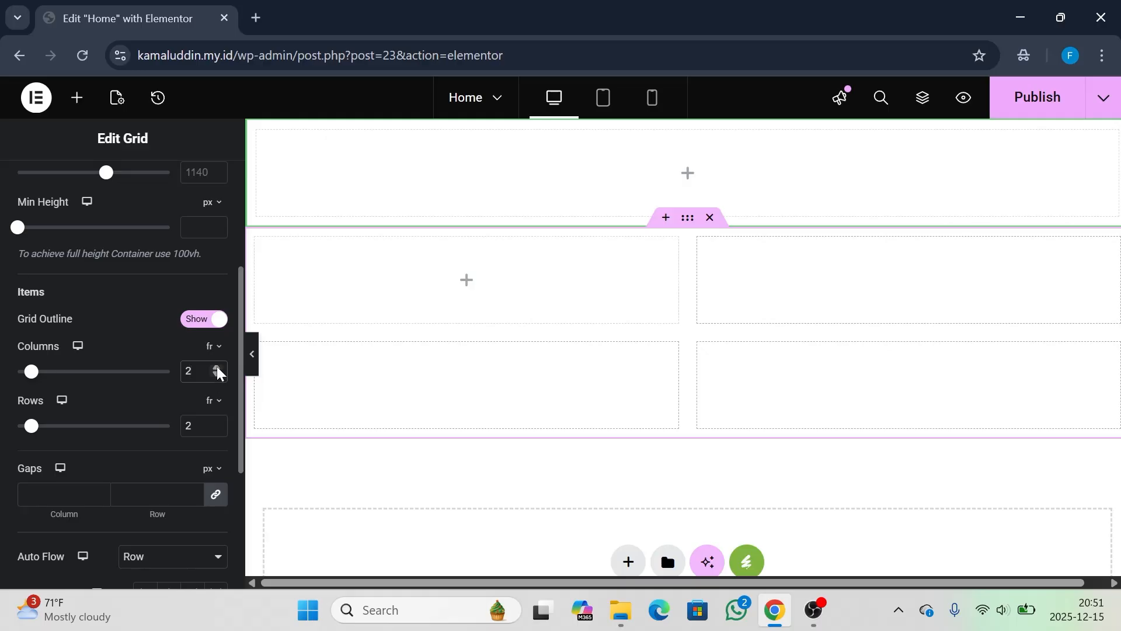
{"action": "left_click", "coordinate": [216, 366]}
{"action": "left_click", "coordinate": [216, 366]}
{"action": "left_click", "coordinate": [216, 367]}
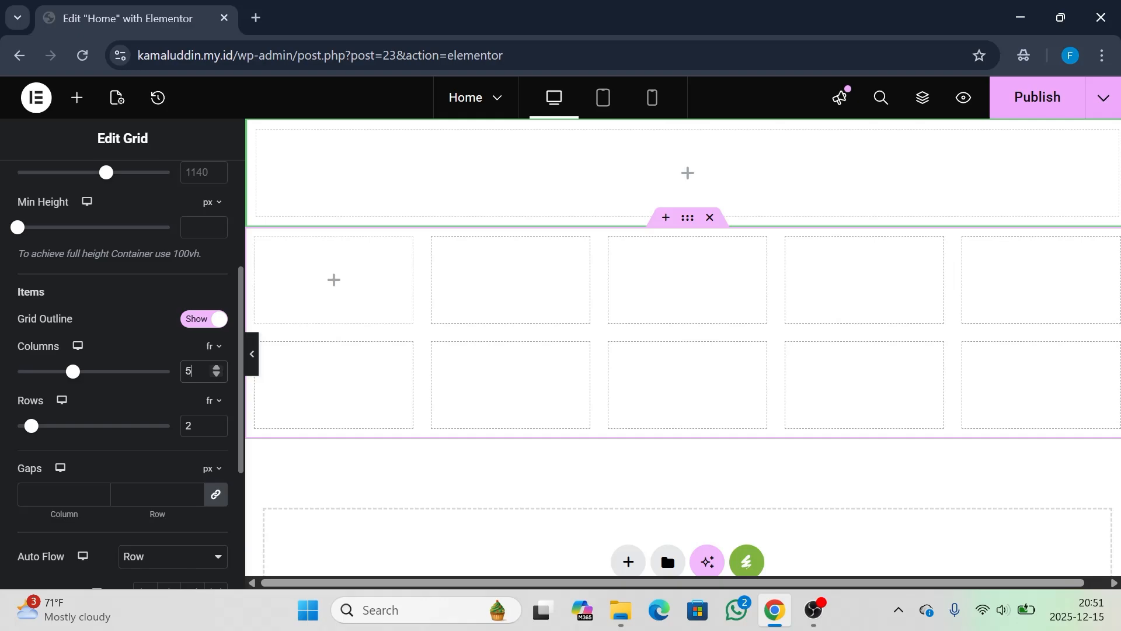
{"action": "left_click", "coordinate": [215, 422]}
{"action": "left_click", "coordinate": [215, 422]}
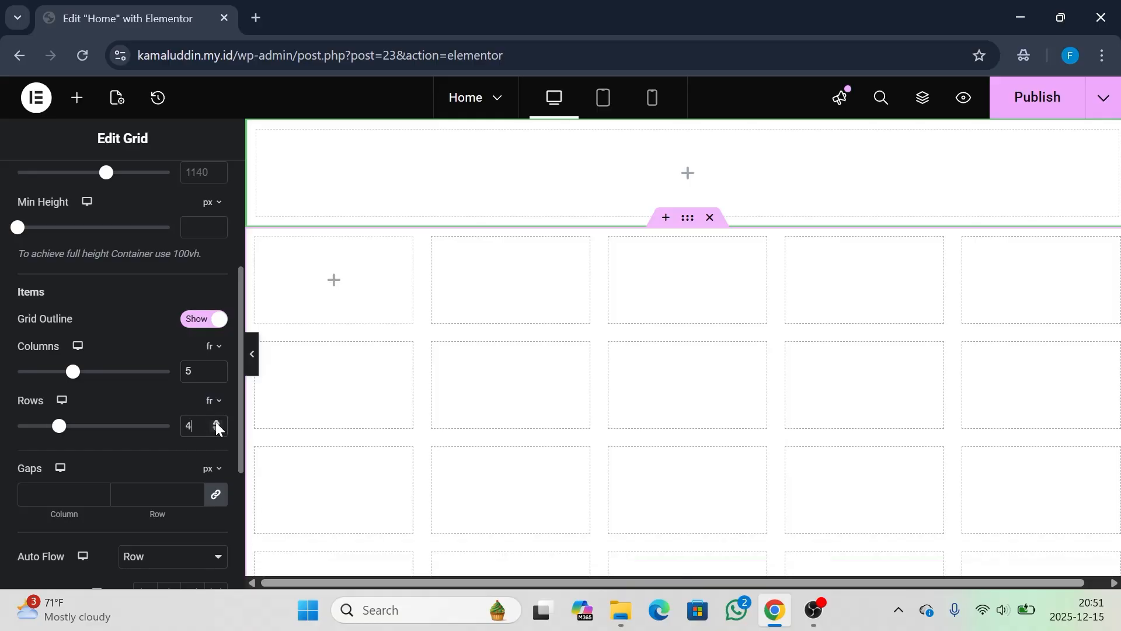
Set the lower grid to 1 row and 2 columns
{"action": "double_click", "coordinate": [215, 429]}
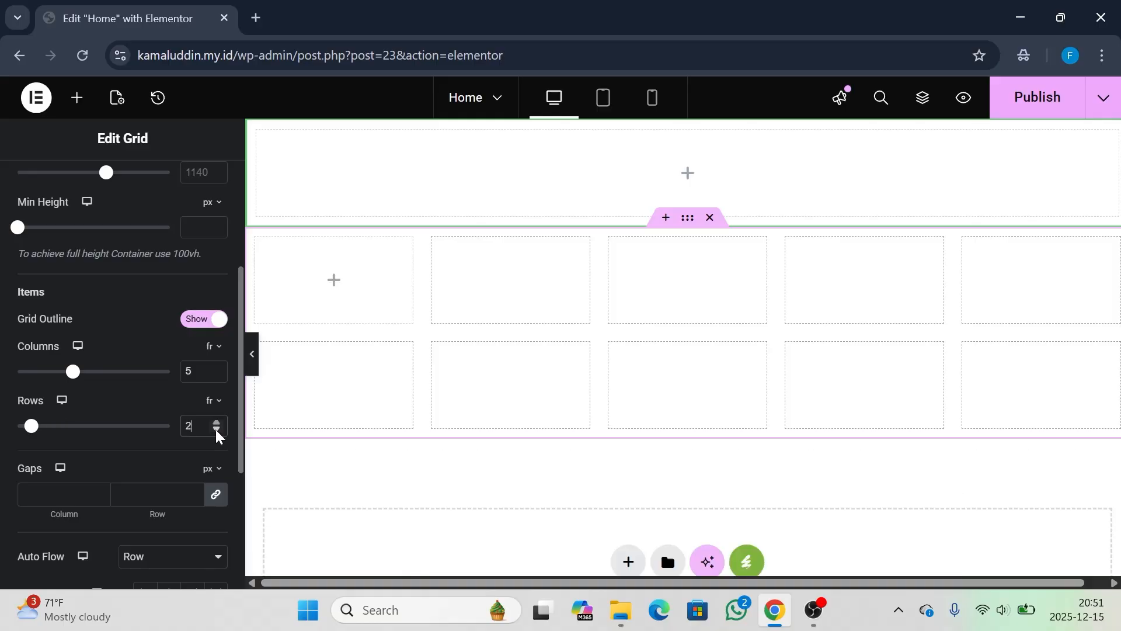
{"action": "left_click", "coordinate": [215, 429]}
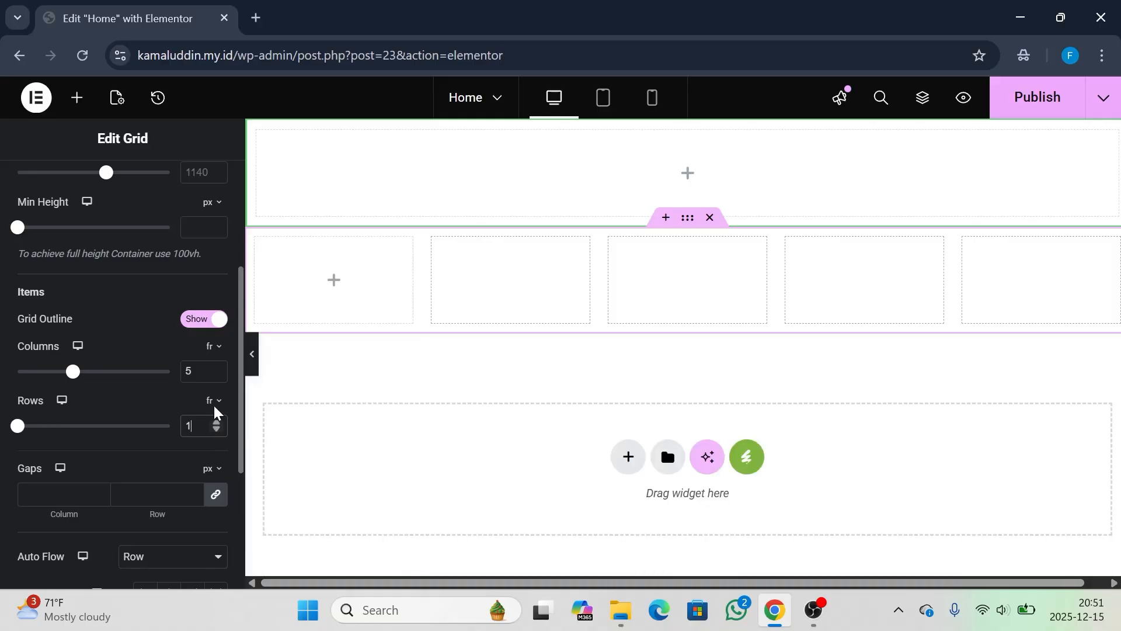
{"action": "triple_click", "coordinate": [216, 376]}
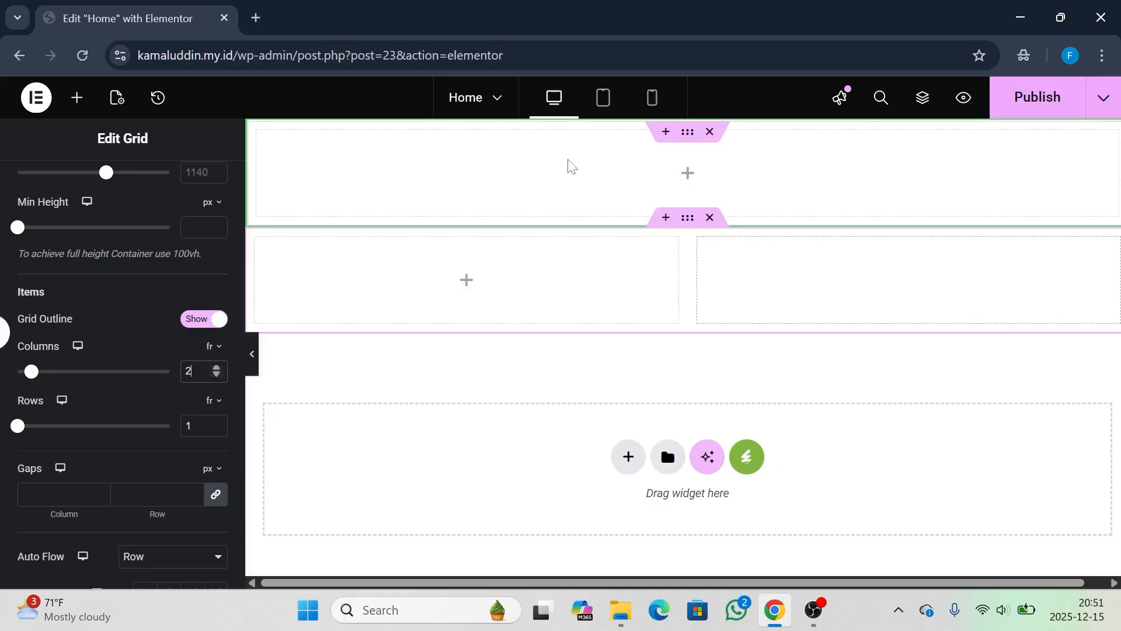
{"action": "scroll", "coordinate": [107, 283], "scroll_direction": "up", "scroll_amount": 4}
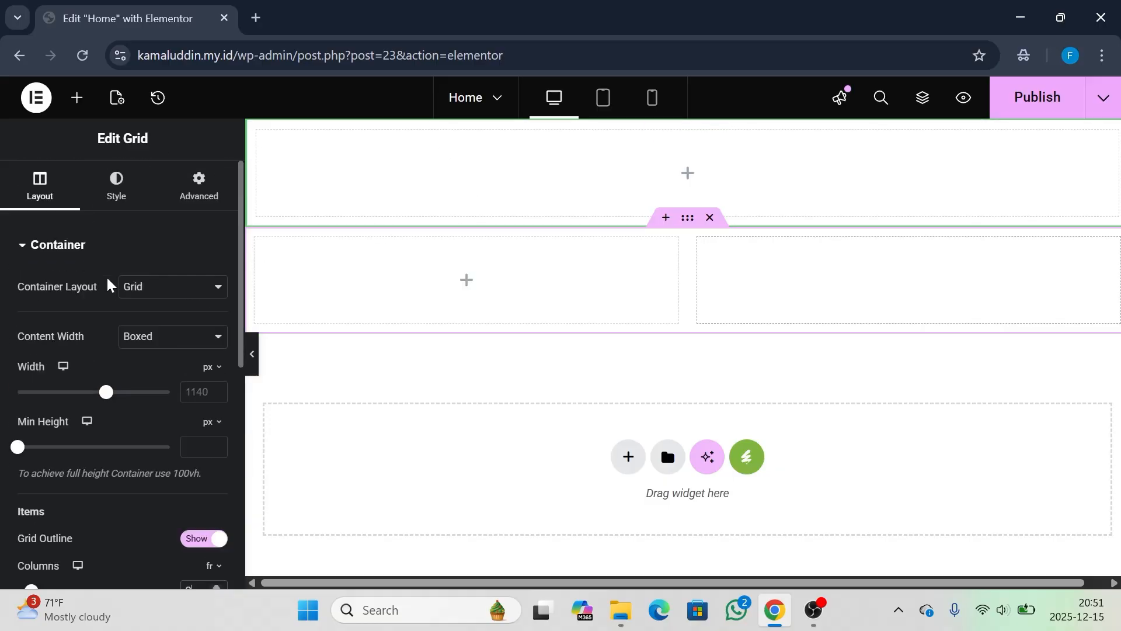
Look through the Basic widgets and add a Heading widget inside the upper container
{"action": "left_click", "coordinate": [79, 99]}
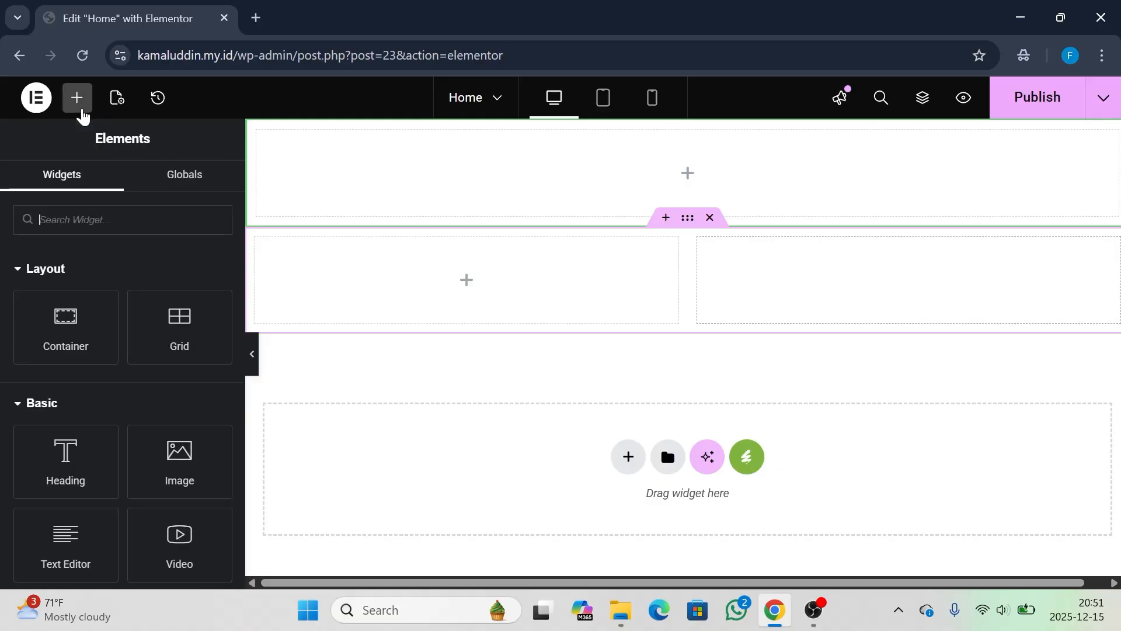
{"action": "scroll", "coordinate": [133, 506], "scroll_direction": "down", "scroll_amount": 3}
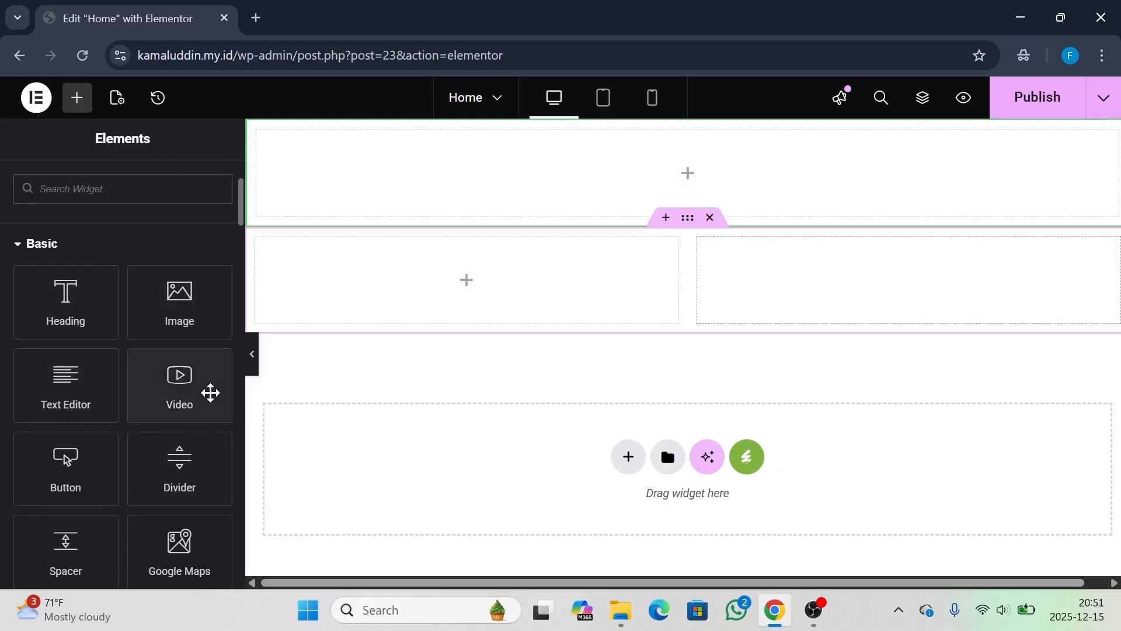
{"action": "scroll", "coordinate": [92, 444], "scroll_direction": "down", "scroll_amount": 3}
{"action": "scroll", "coordinate": [91, 441], "scroll_direction": "up", "scroll_amount": 1}
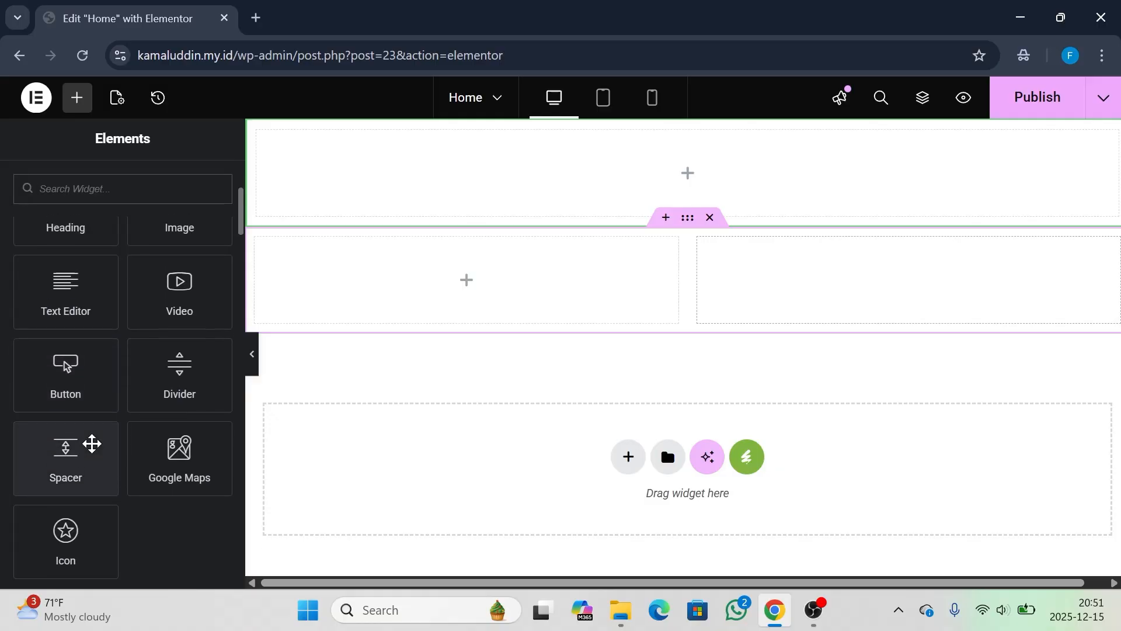
{"action": "scroll", "coordinate": [146, 257], "scroll_direction": "up", "scroll_amount": 3}
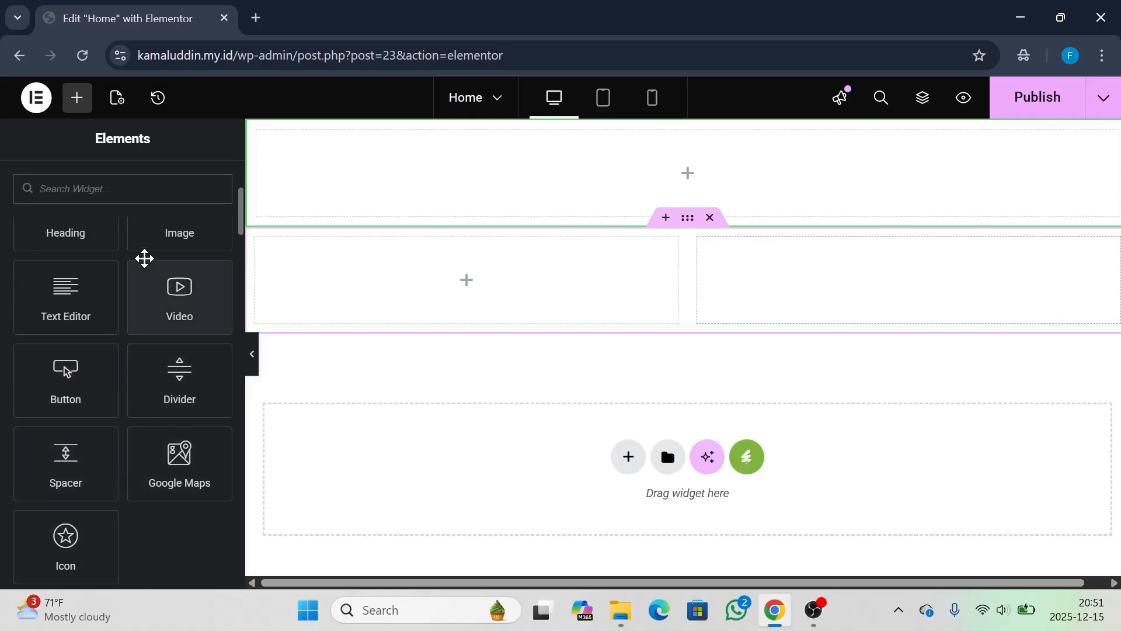
{"action": "scroll", "coordinate": [145, 268], "scroll_direction": "up", "scroll_amount": 2}
{"action": "scroll", "coordinate": [146, 267], "scroll_direction": "down", "scroll_amount": 3}
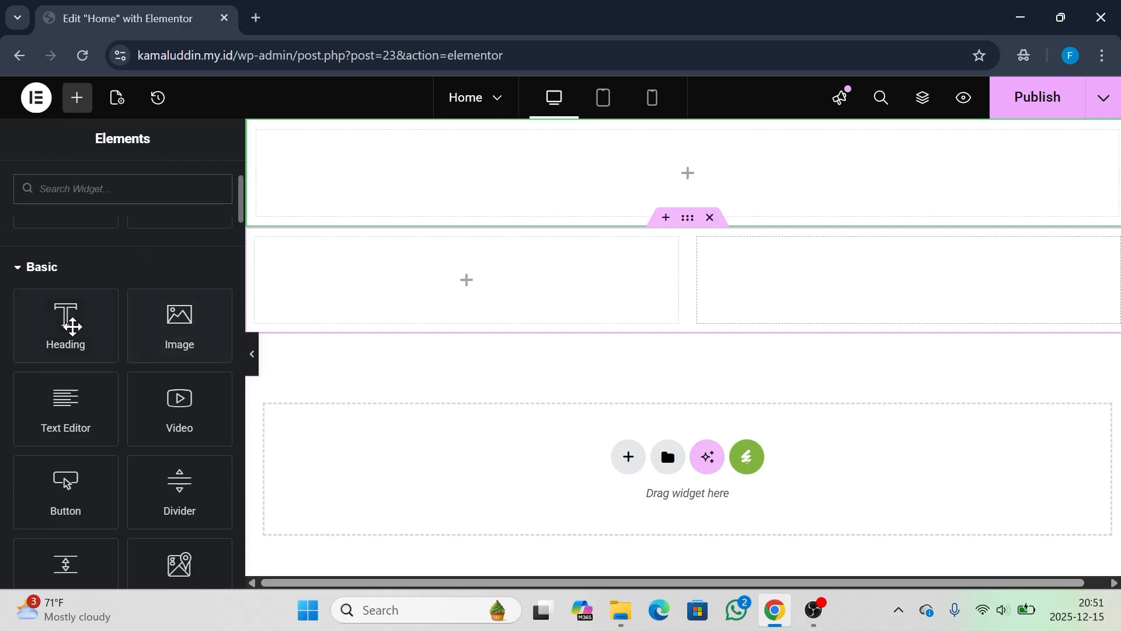
{"action": "left_click_drag", "start_coordinate": [70, 326], "coordinate": [424, 204]}
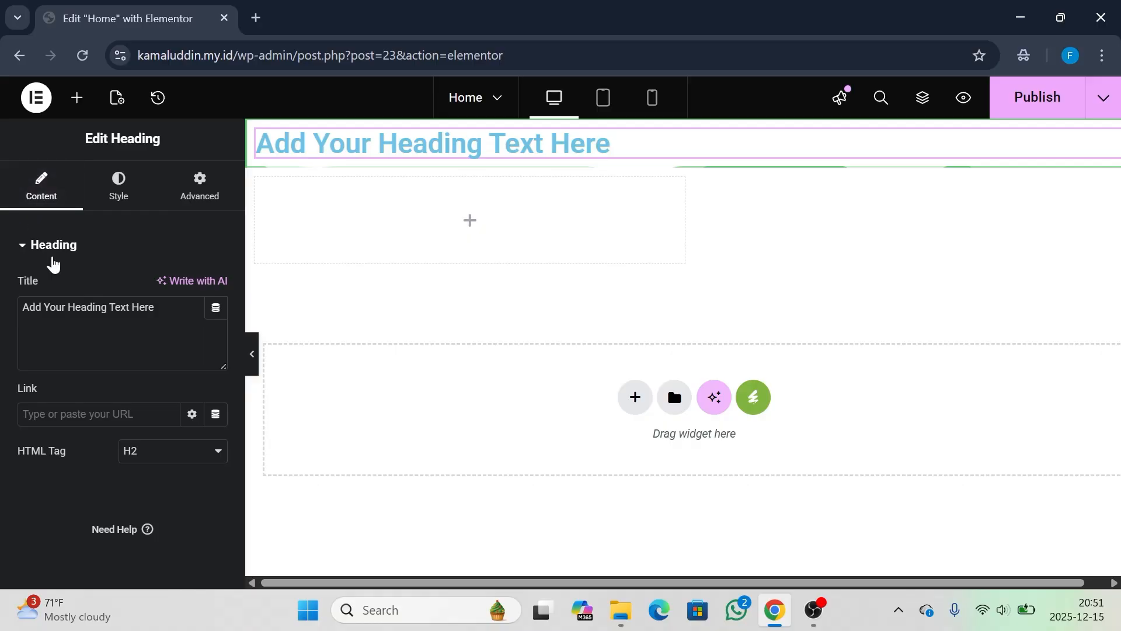
Replace the heading's placeholder title with "Selamat datang"
{"action": "left_click", "coordinate": [75, 308]}
{"action": "double_click", "coordinate": [76, 307]}
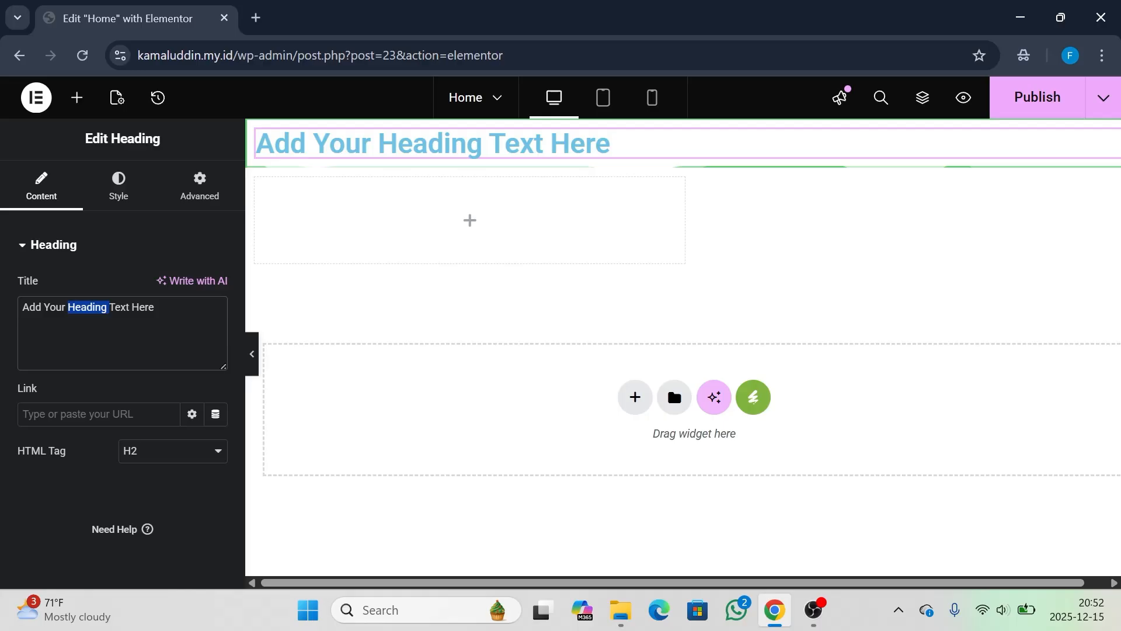
{"action": "key", "text": "ctrl+a"}
{"action": "type", "text": "SE"}
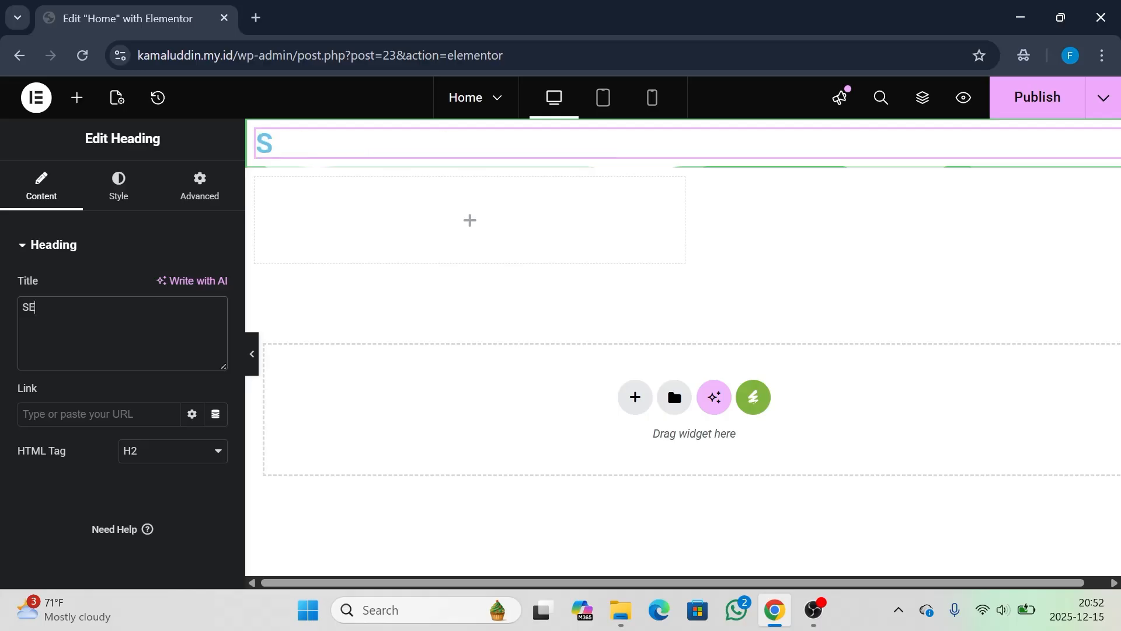
{"action": "key", "text": "BackSpace"}
{"action": "type", "text": "elamat "}
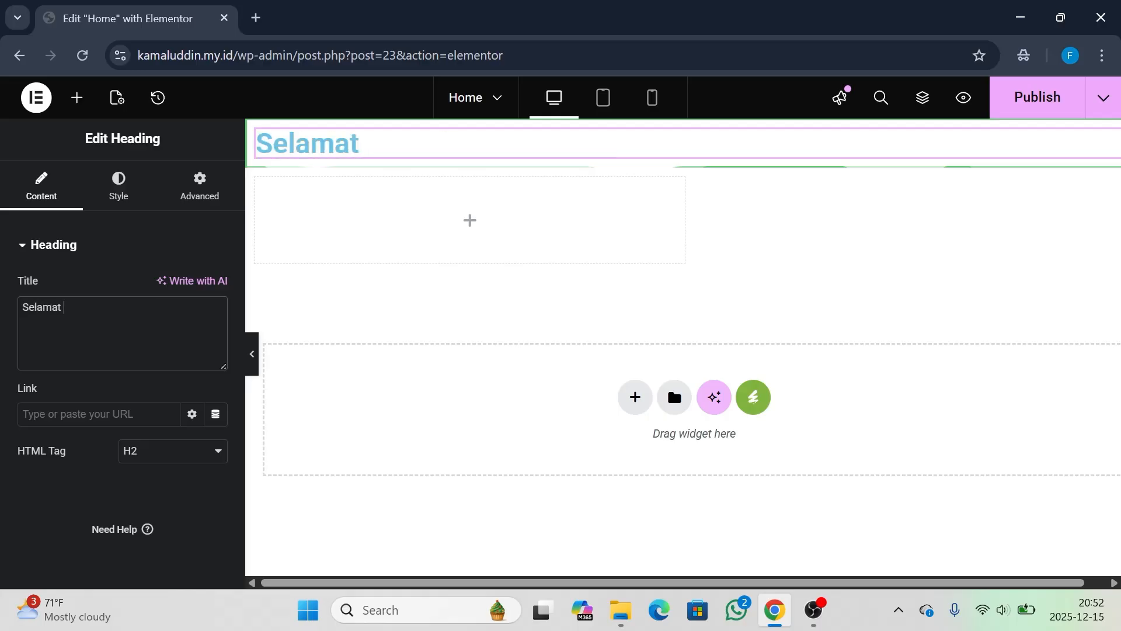
{"action": "type", "text": "datang"}
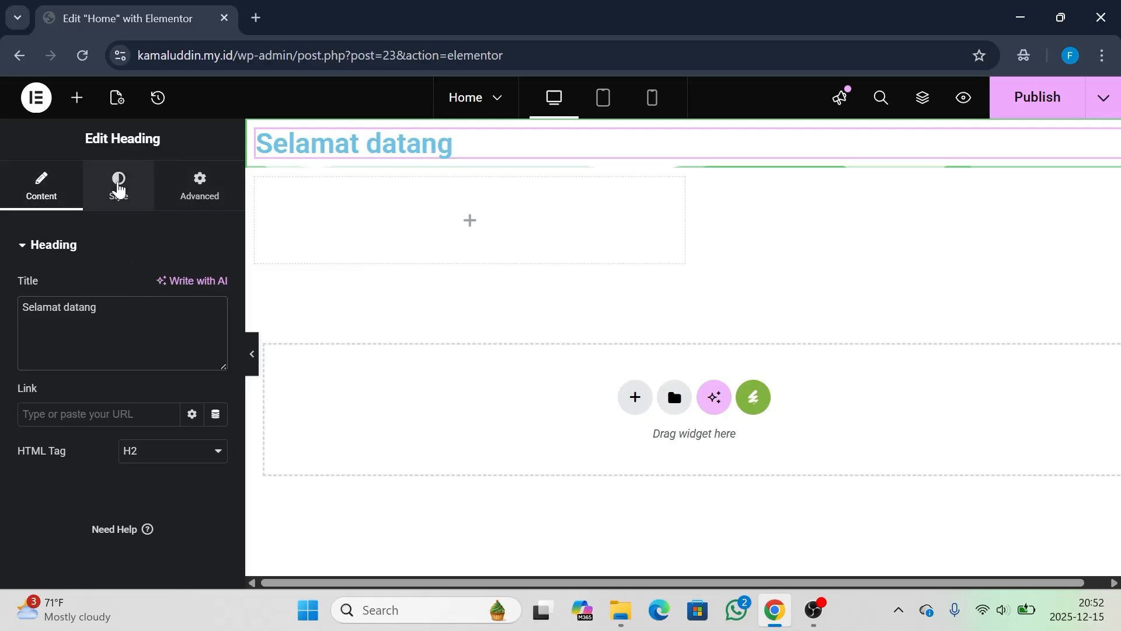
Review the heading's style options for alignment, typography, text stroke, shadow, blend mode and color, and return to its content settings
{"action": "left_click", "coordinate": [118, 188]}
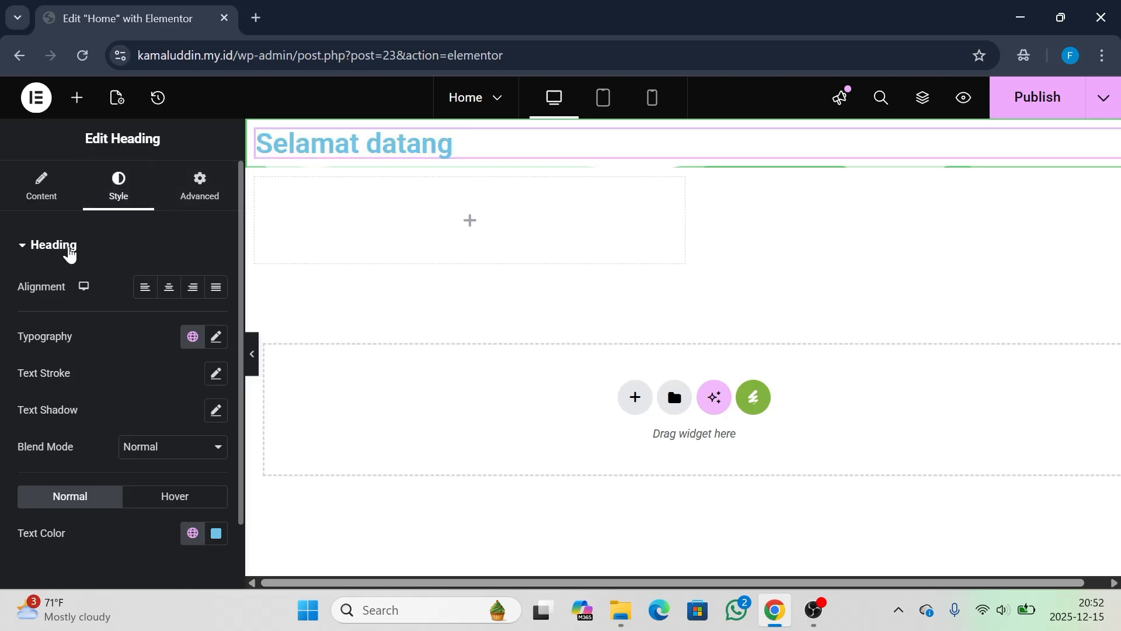
{"action": "scroll", "coordinate": [151, 316], "scroll_direction": "down", "scroll_amount": 2}
{"action": "scroll", "coordinate": [152, 316], "scroll_direction": "up", "scroll_amount": 2}
{"action": "left_click", "coordinate": [32, 205]}
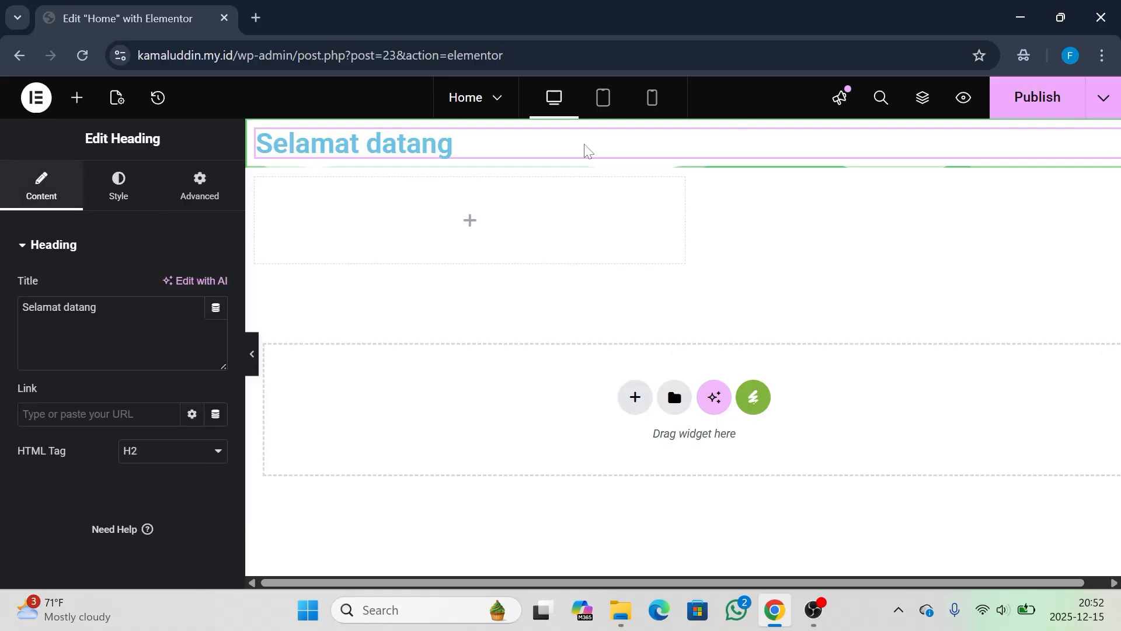
Review the upper container's advanced settings, from margin, padding, alignment, order and size to position, CSS, motion effects and custom CSS
{"action": "left_click", "coordinate": [693, 139]}
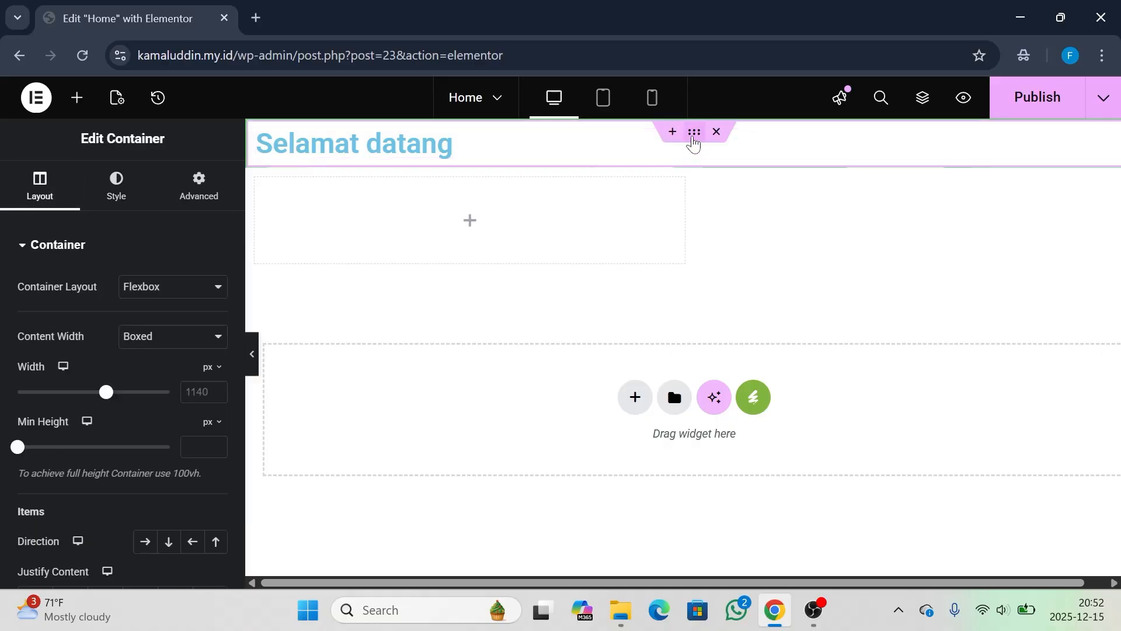
{"action": "left_click", "coordinate": [201, 202]}
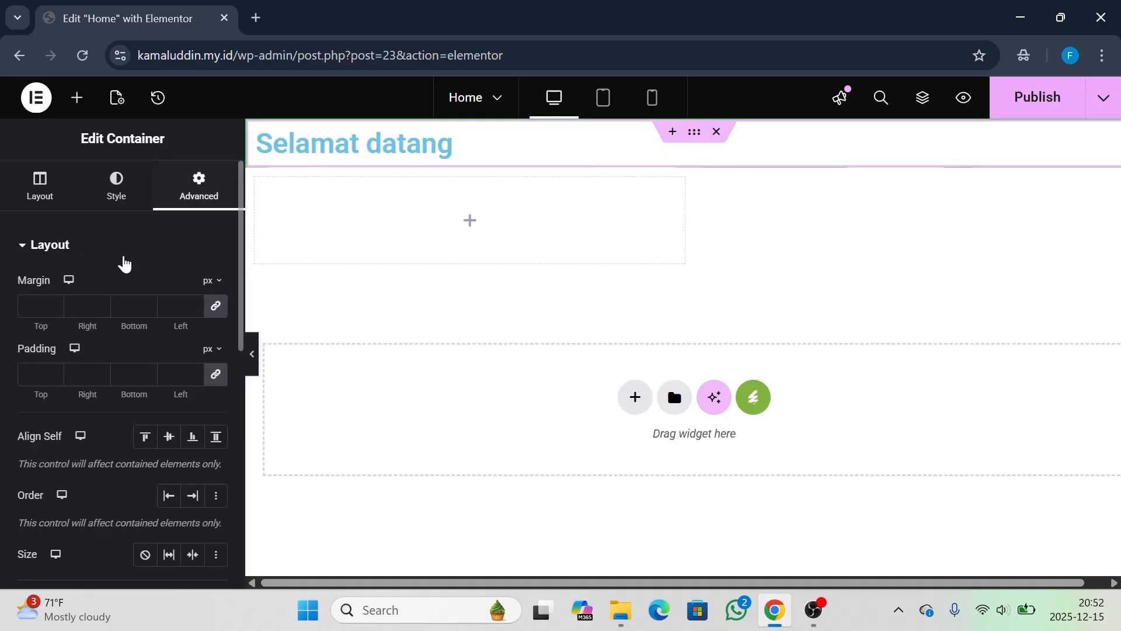
{"action": "scroll", "coordinate": [125, 263], "scroll_direction": "down", "scroll_amount": 3}
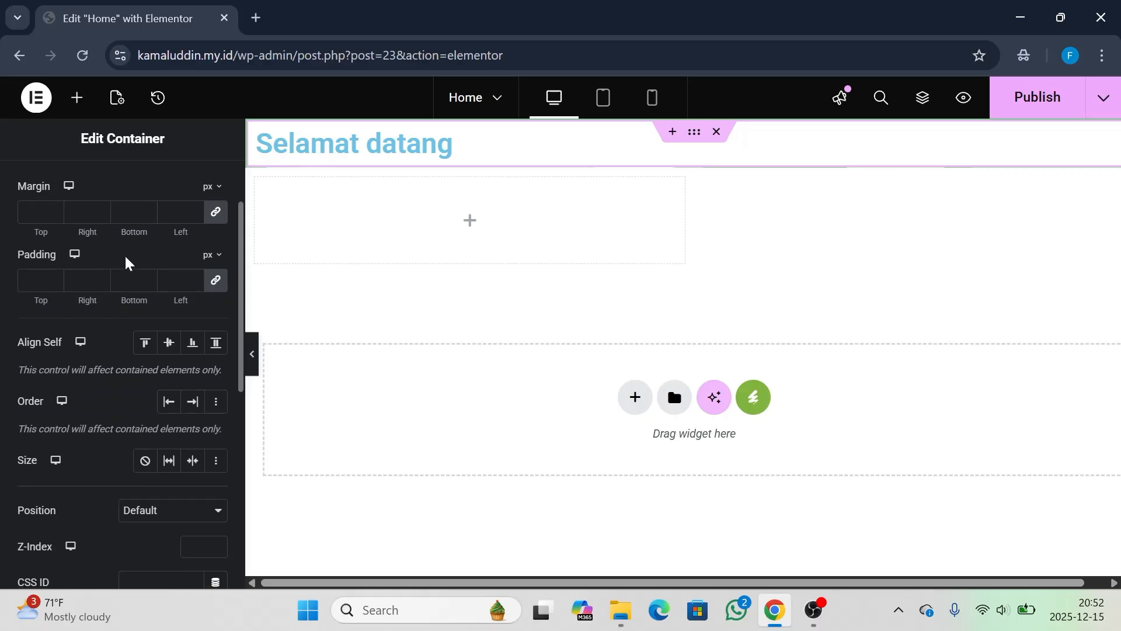
{"action": "scroll", "coordinate": [126, 260], "scroll_direction": "down", "scroll_amount": 3}
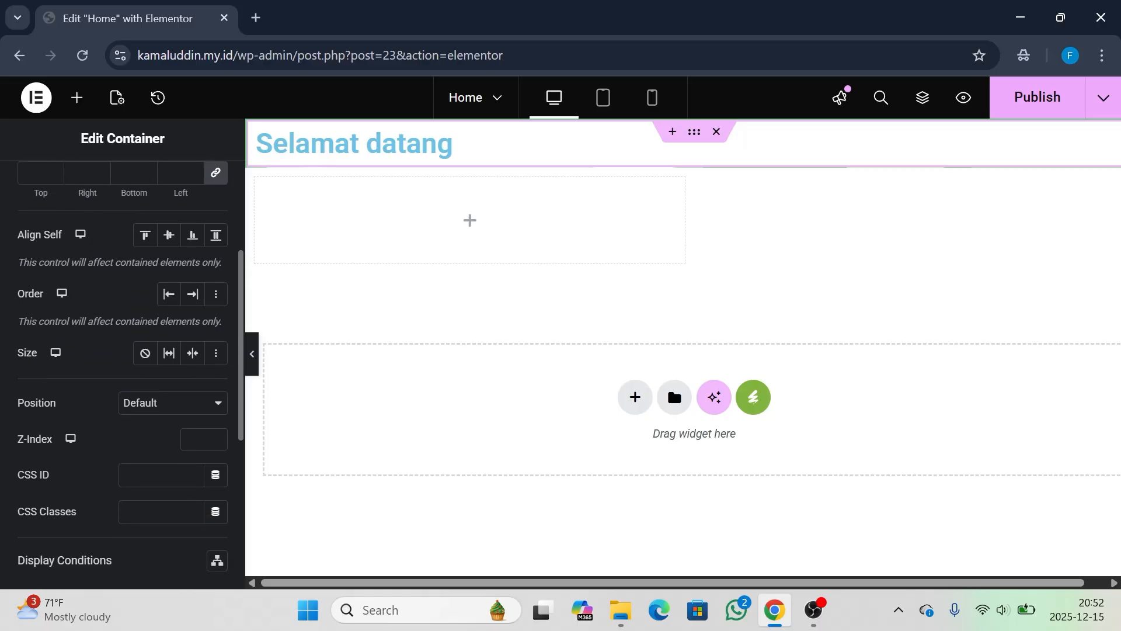
{"action": "scroll", "coordinate": [125, 260], "scroll_direction": "down", "scroll_amount": 1}
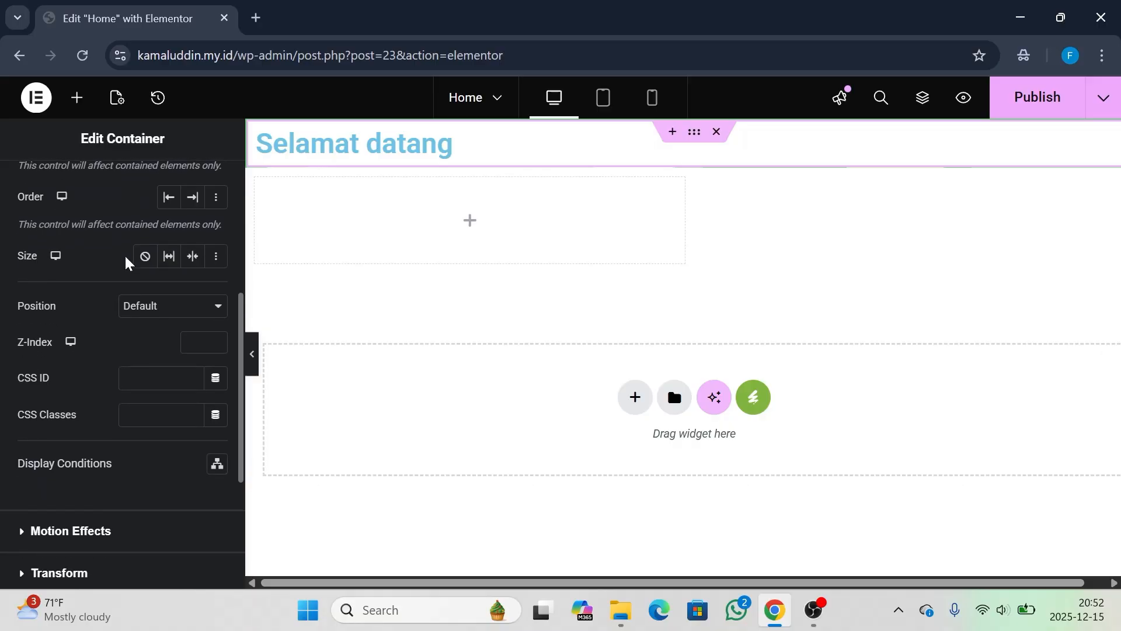
{"action": "scroll", "coordinate": [125, 262], "scroll_direction": "down", "scroll_amount": 2}
{"action": "scroll", "coordinate": [125, 261], "scroll_direction": "down", "scroll_amount": 3}
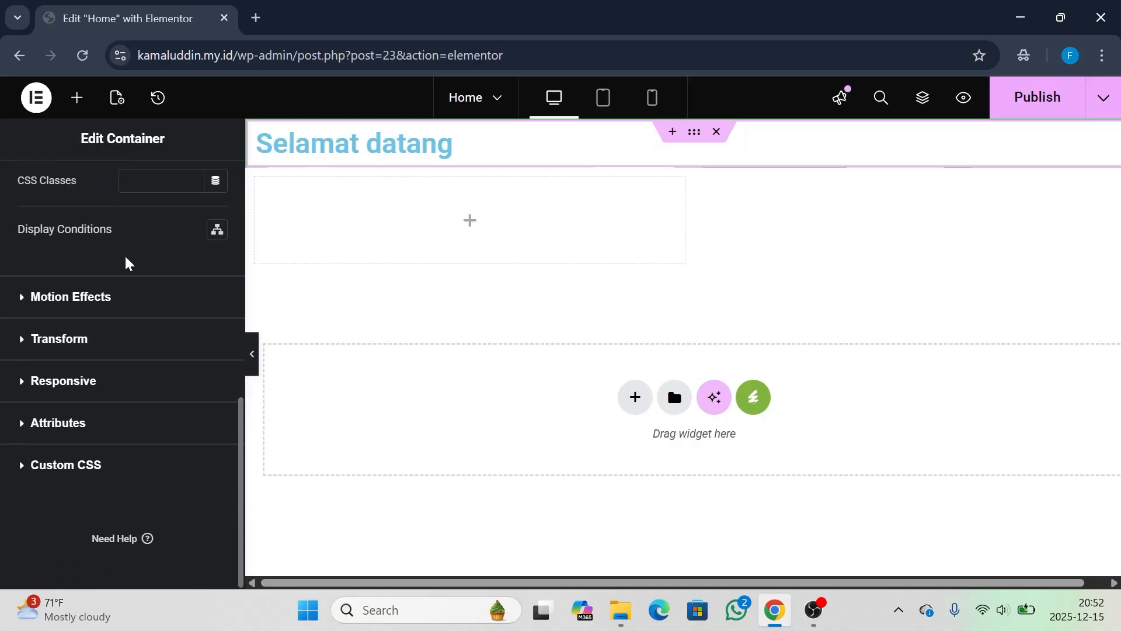
{"action": "scroll", "coordinate": [125, 261], "scroll_direction": "up", "scroll_amount": 2}
{"action": "scroll", "coordinate": [125, 262], "scroll_direction": "down", "scroll_amount": 1}
{"action": "scroll", "coordinate": [126, 262], "scroll_direction": "up", "scroll_amount": 6}
{"action": "scroll", "coordinate": [126, 262], "scroll_direction": "up", "scroll_amount": 3}
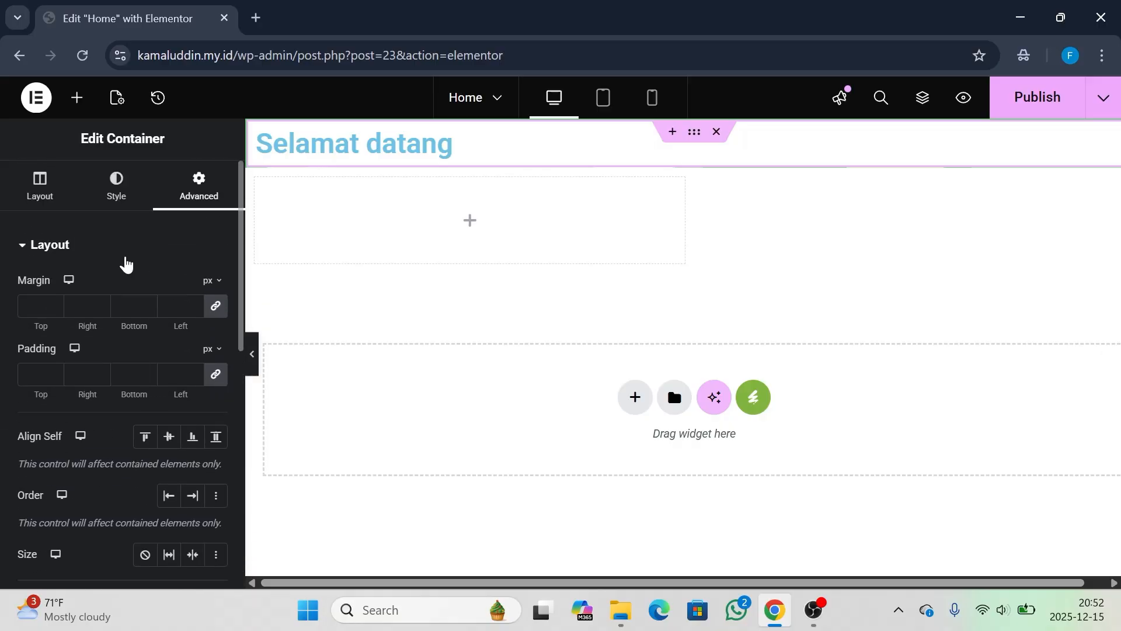
{"action": "scroll", "coordinate": [125, 262], "scroll_direction": "down", "scroll_amount": 2}
{"action": "scroll", "coordinate": [126, 262], "scroll_direction": "up", "scroll_amount": 3}
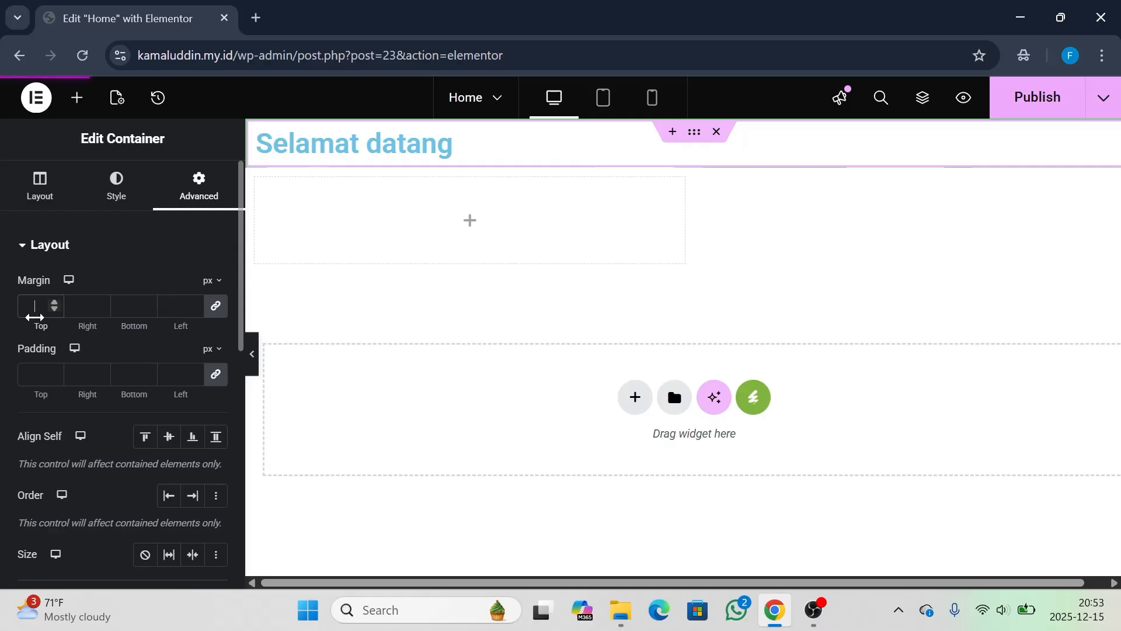
Set the upper container's margin to 20 px on all sides and check the spacing above the grid at full page width
{"action": "type", "text": "20"}
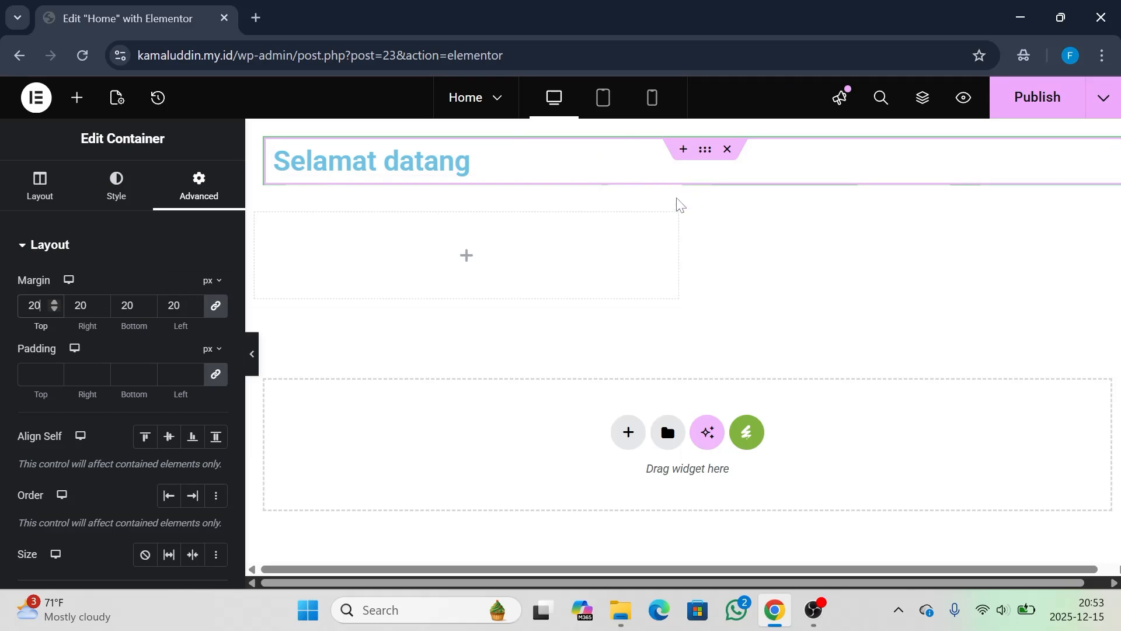
{"action": "left_click", "coordinate": [686, 202]}
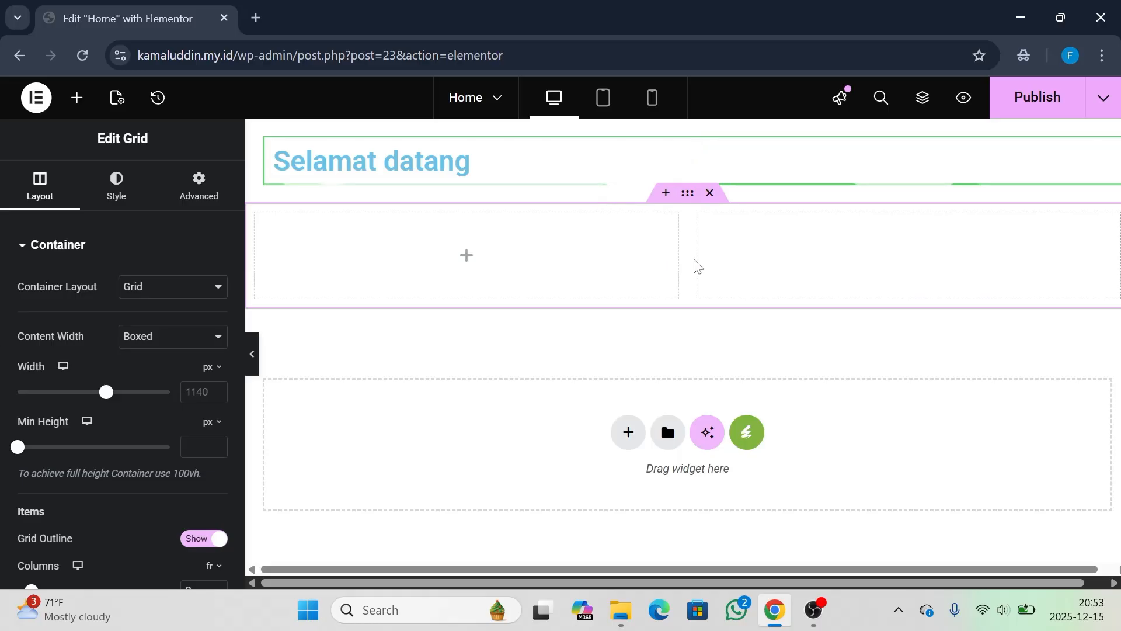
{"action": "left_click", "coordinate": [251, 355]}
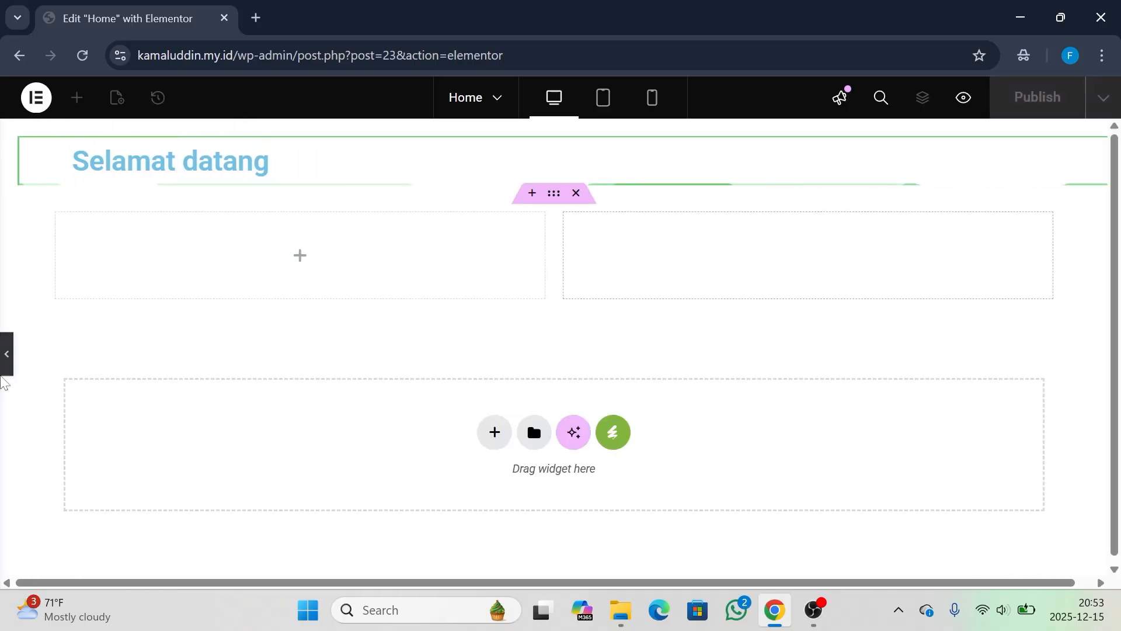
{"action": "left_click", "coordinate": [6, 357]}
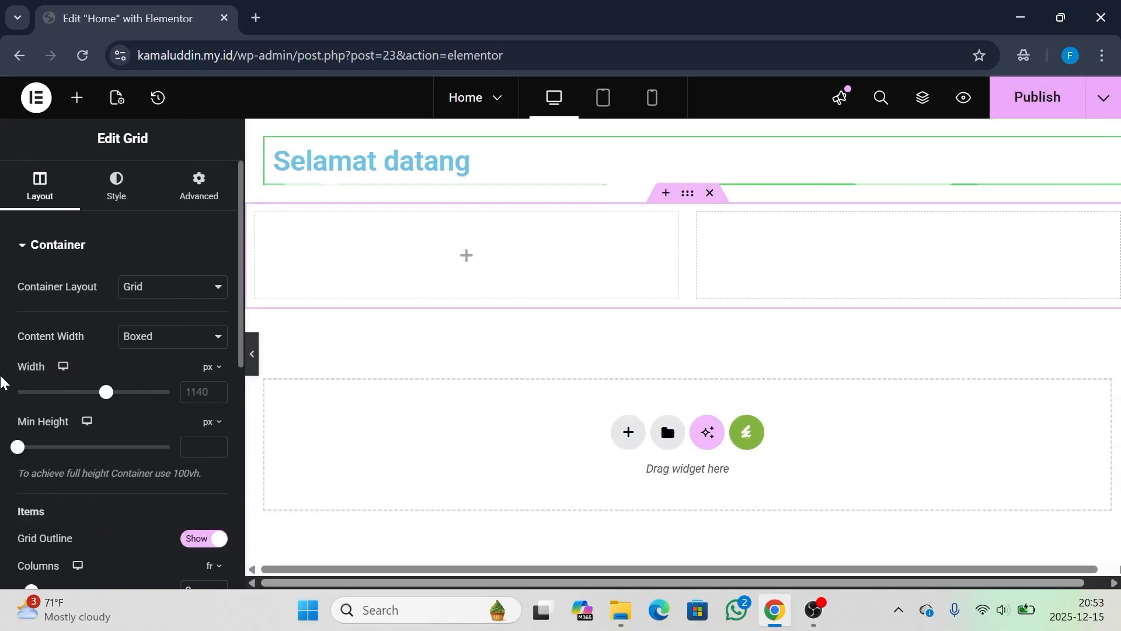
Set the upper container's padding to 30 px on all sides
{"action": "left_click", "coordinate": [445, 160]}
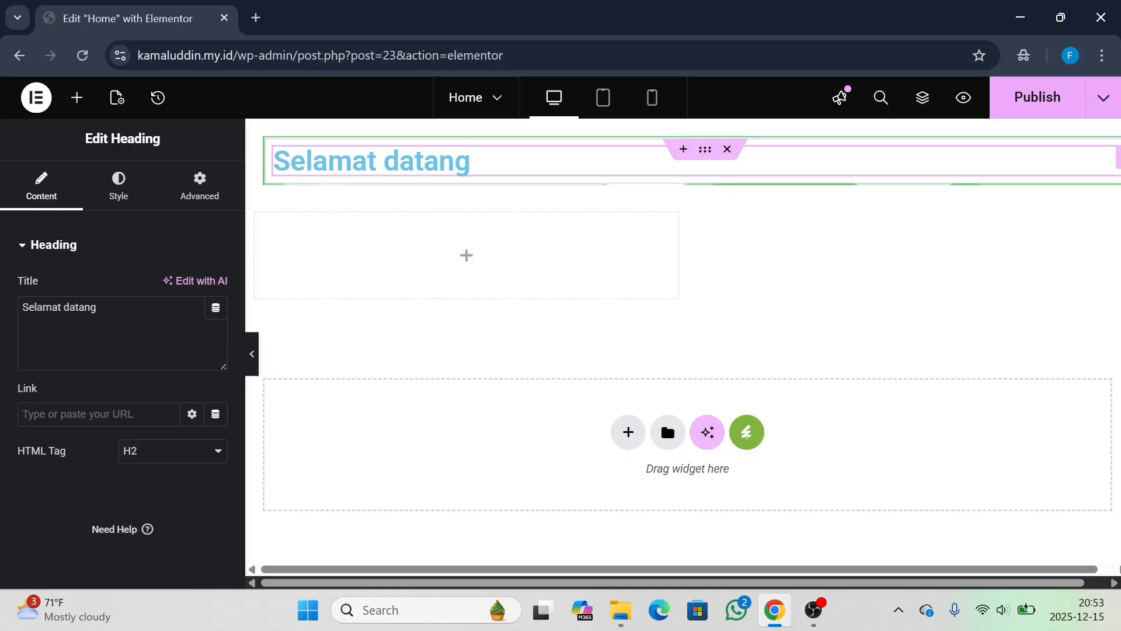
{"action": "left_click", "coordinate": [708, 153]}
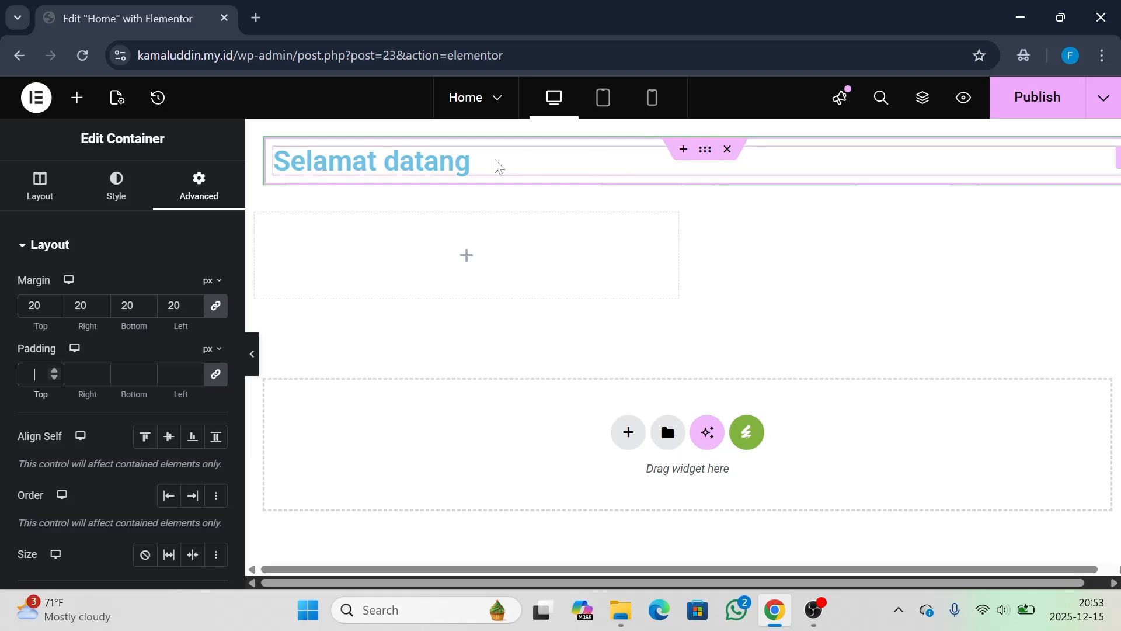
{"action": "type", "text": "30"}
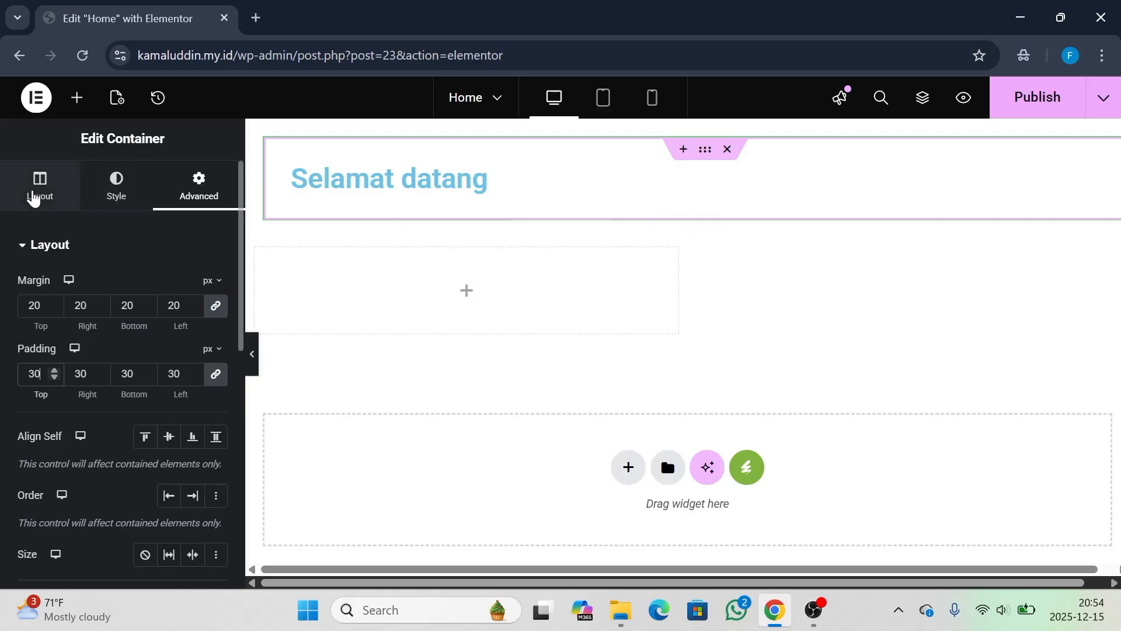
{"action": "left_click", "coordinate": [34, 198]}
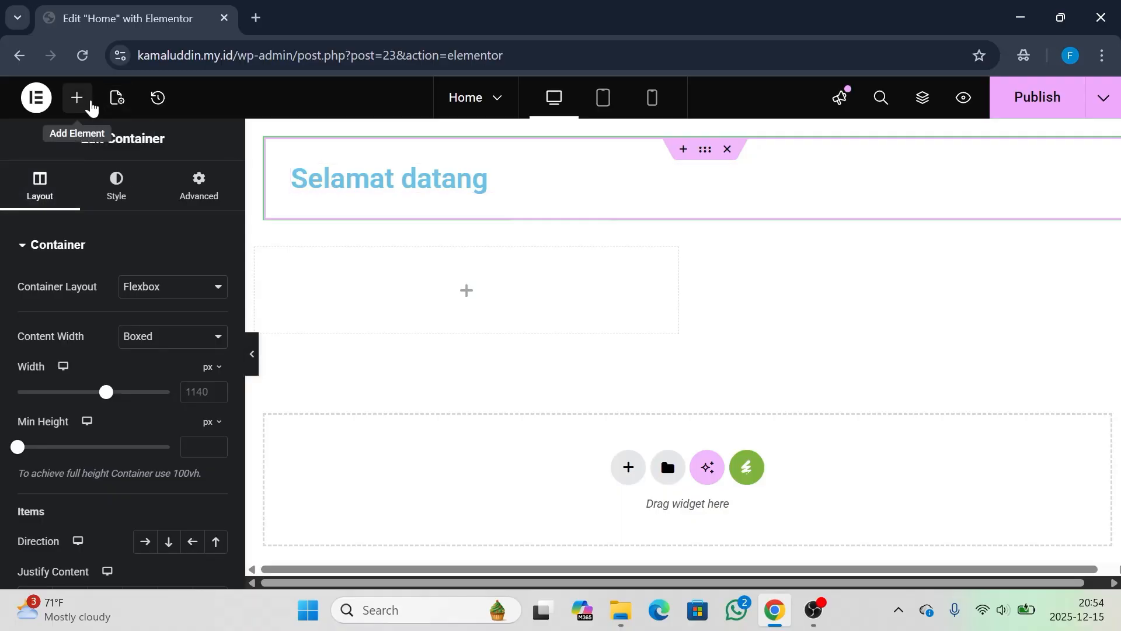
{"action": "left_click", "coordinate": [90, 107]}
Set both the padding and the margin of the "Selamat datang" heading to 30 px on all sides
{"action": "left_click", "coordinate": [409, 178]}
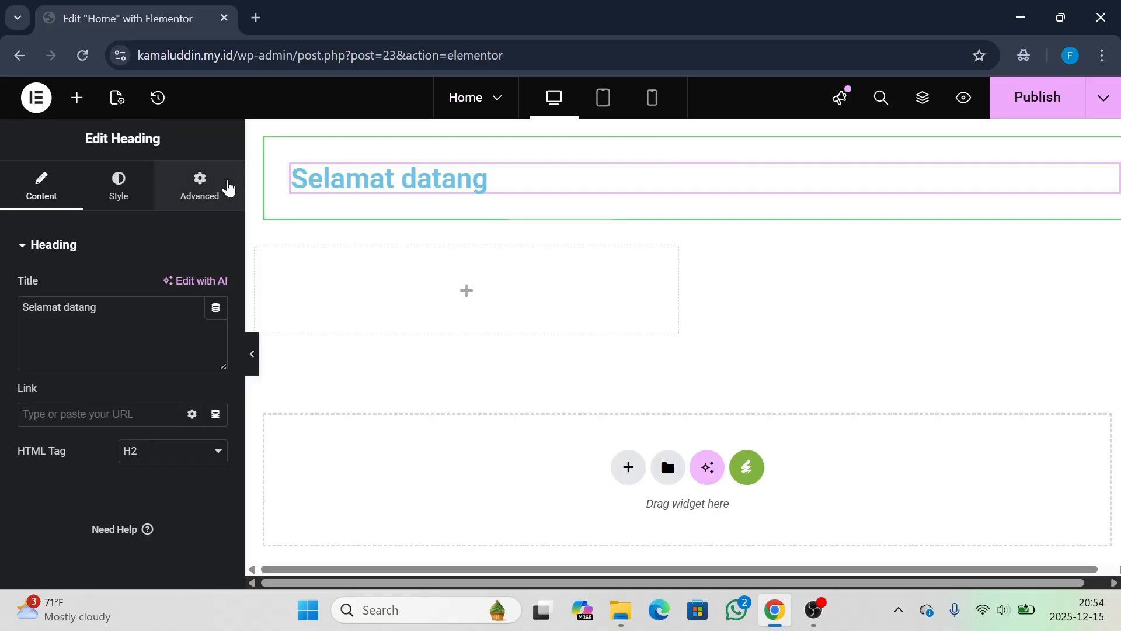
{"action": "left_click", "coordinate": [228, 188]}
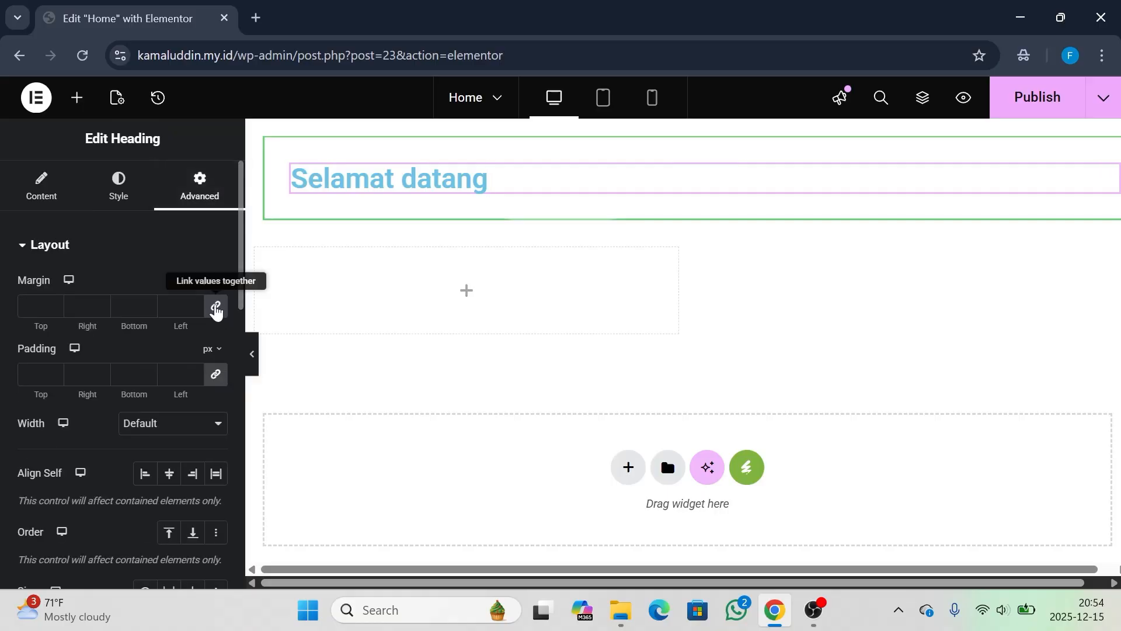
{"action": "left_click", "coordinate": [216, 374]}
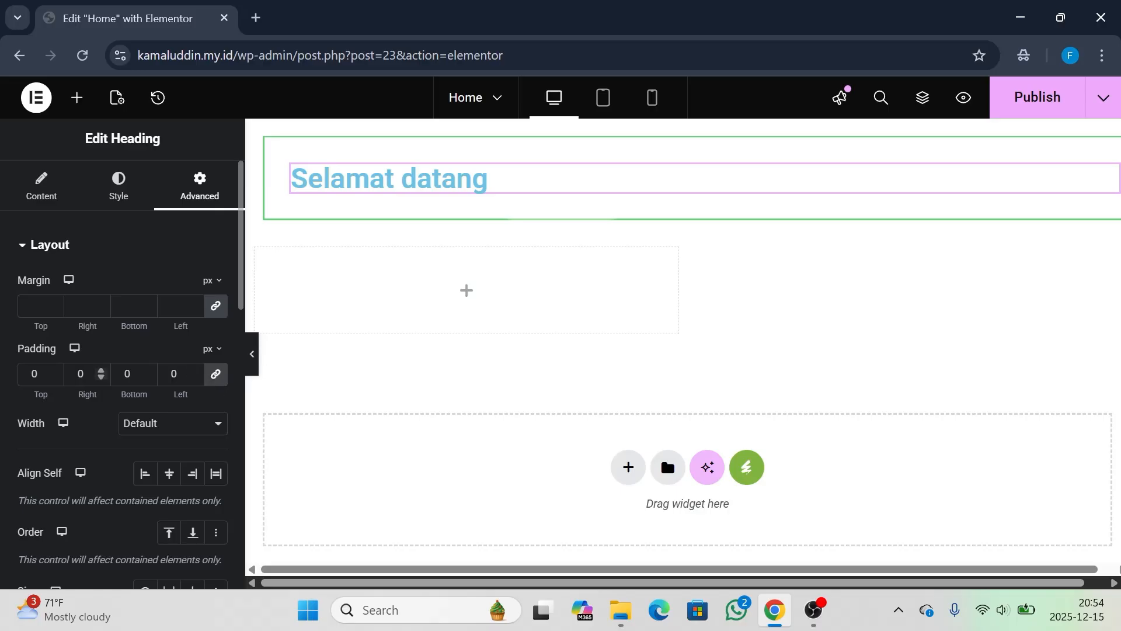
{"action": "left_click", "coordinate": [33, 374]}
{"action": "type", "text": "3"}
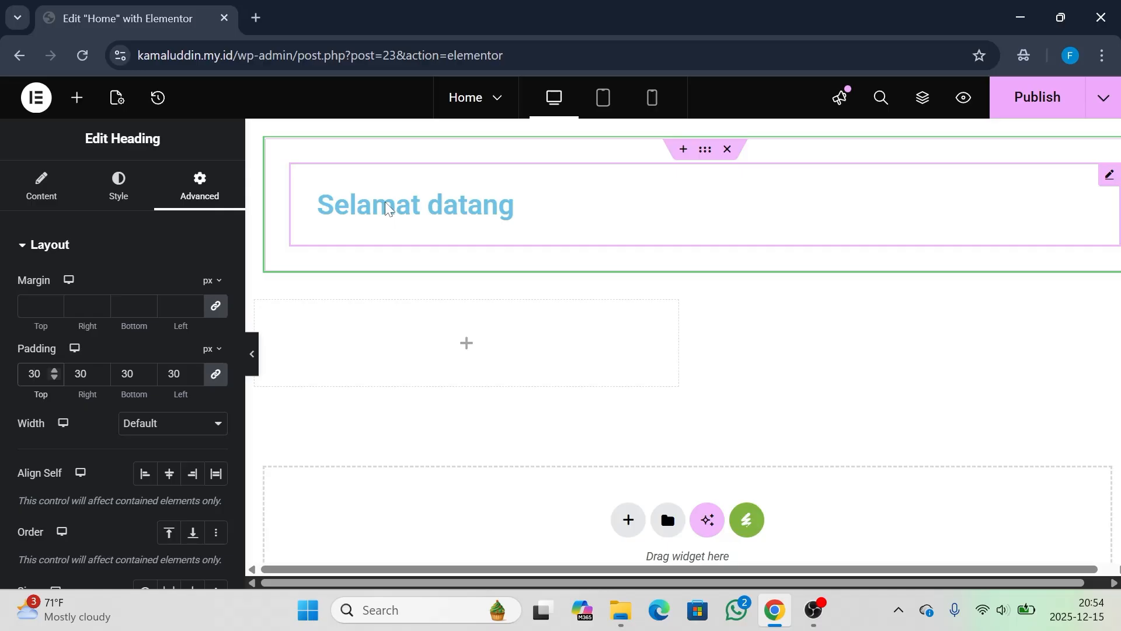
{"action": "left_click", "coordinate": [38, 305]}
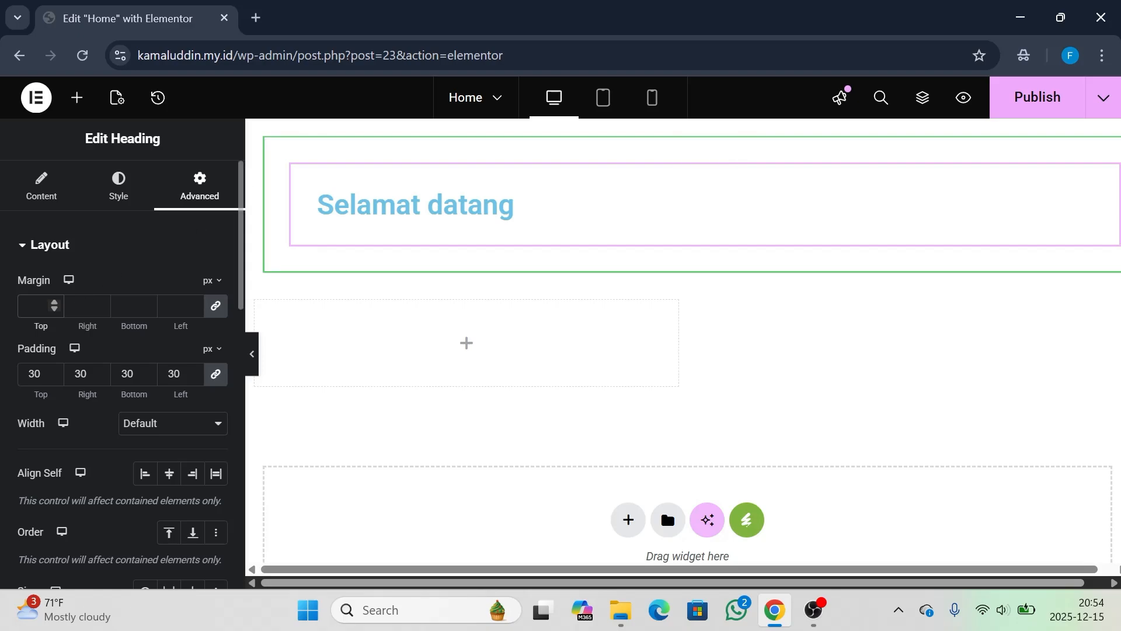
{"action": "type", "text": "30"}
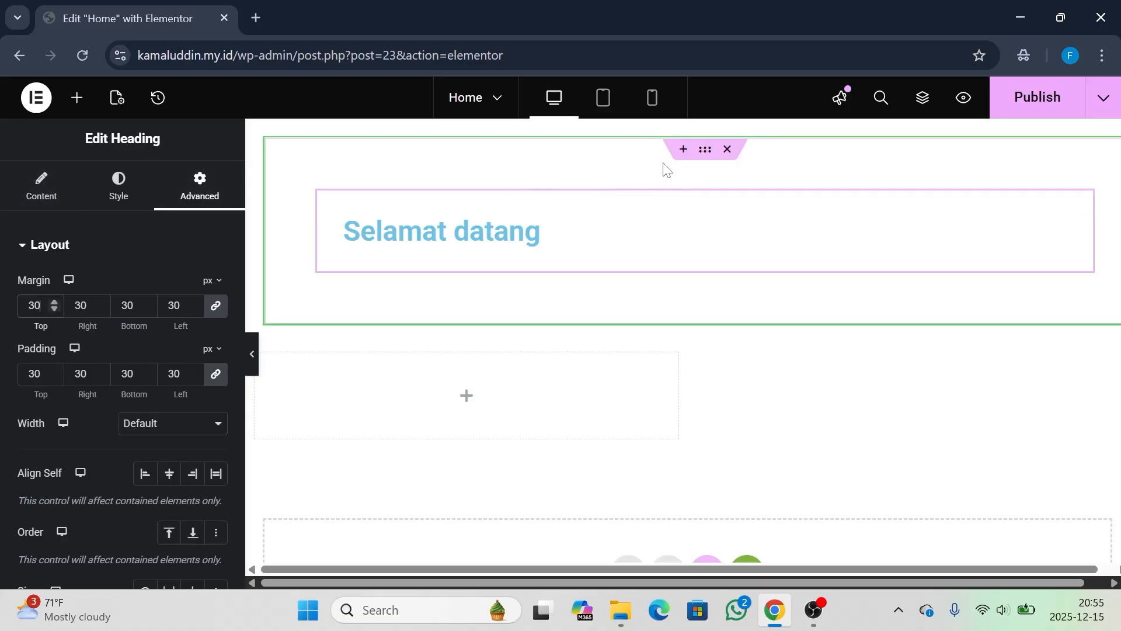
Delete the upper container together with its heading and select the remaining grid
{"action": "left_click", "coordinate": [727, 150]}
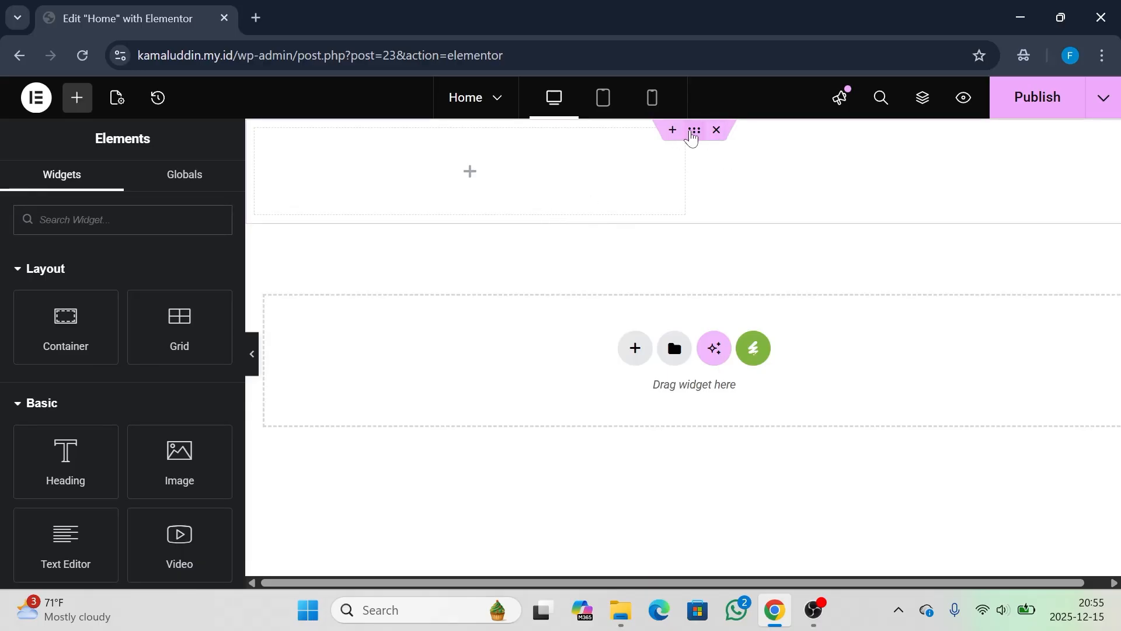
{"action": "left_click", "coordinate": [694, 132]}
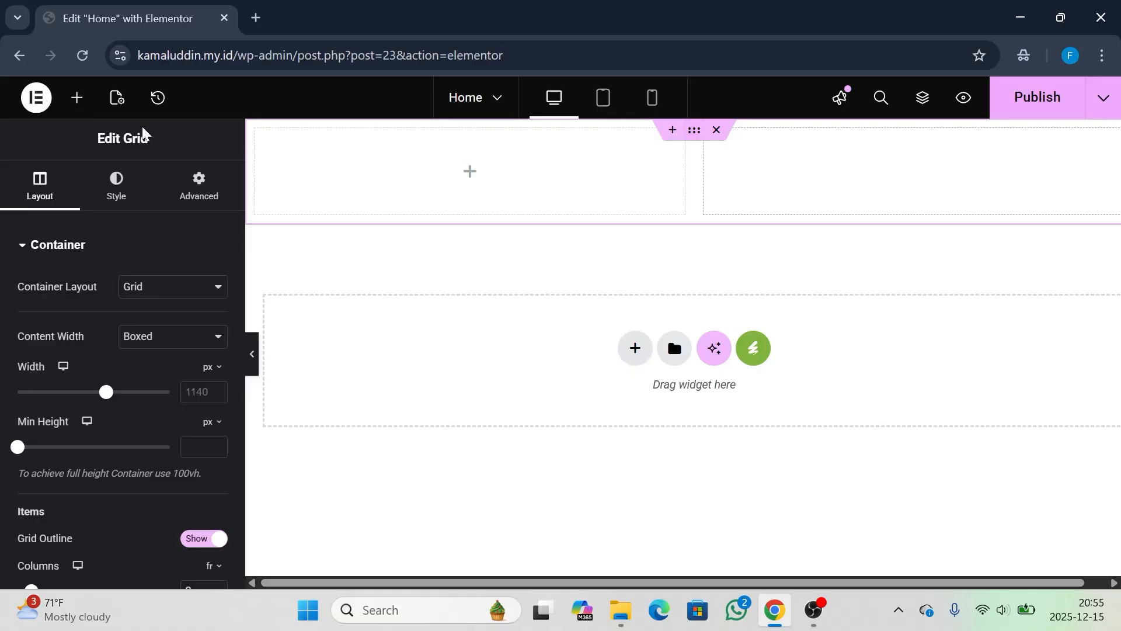
Add one container inside each of the grid's two cells
{"action": "left_click", "coordinate": [77, 99]}
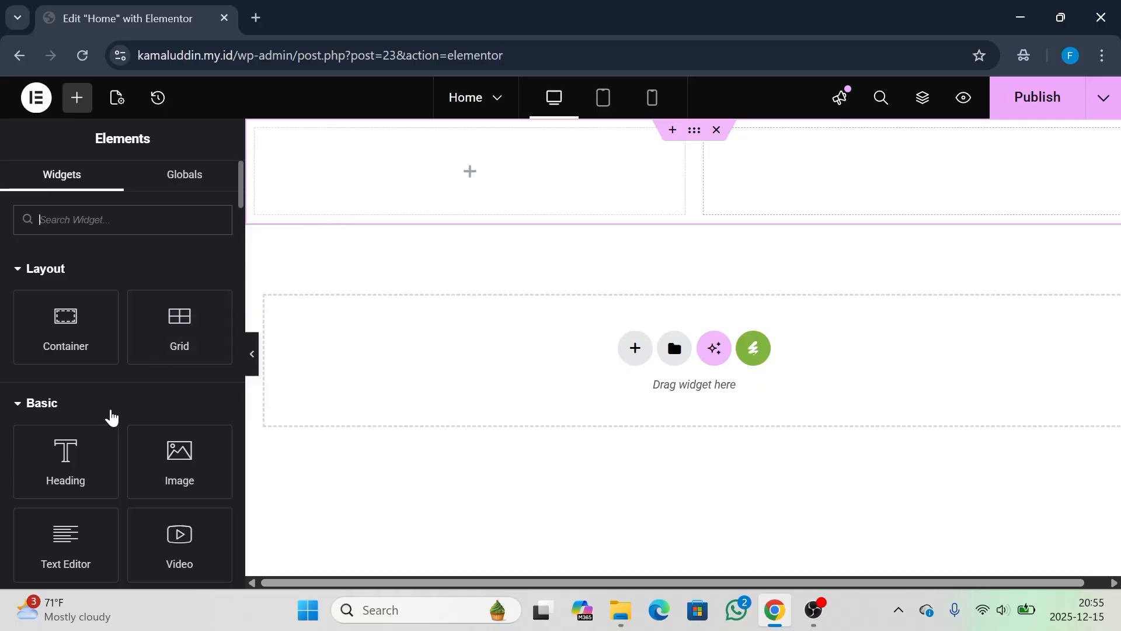
{"action": "scroll", "coordinate": [110, 415], "scroll_direction": "down", "scroll_amount": 2}
{"action": "scroll", "coordinate": [112, 416], "scroll_direction": "up", "scroll_amount": 2}
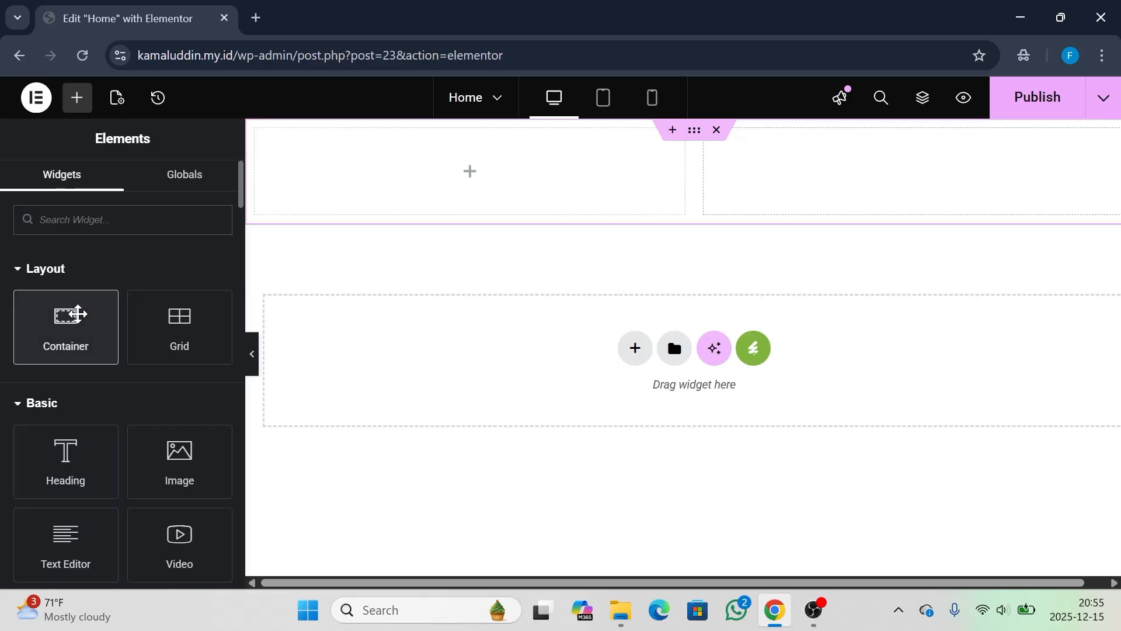
{"action": "left_click_drag", "start_coordinate": [69, 313], "coordinate": [336, 196]}
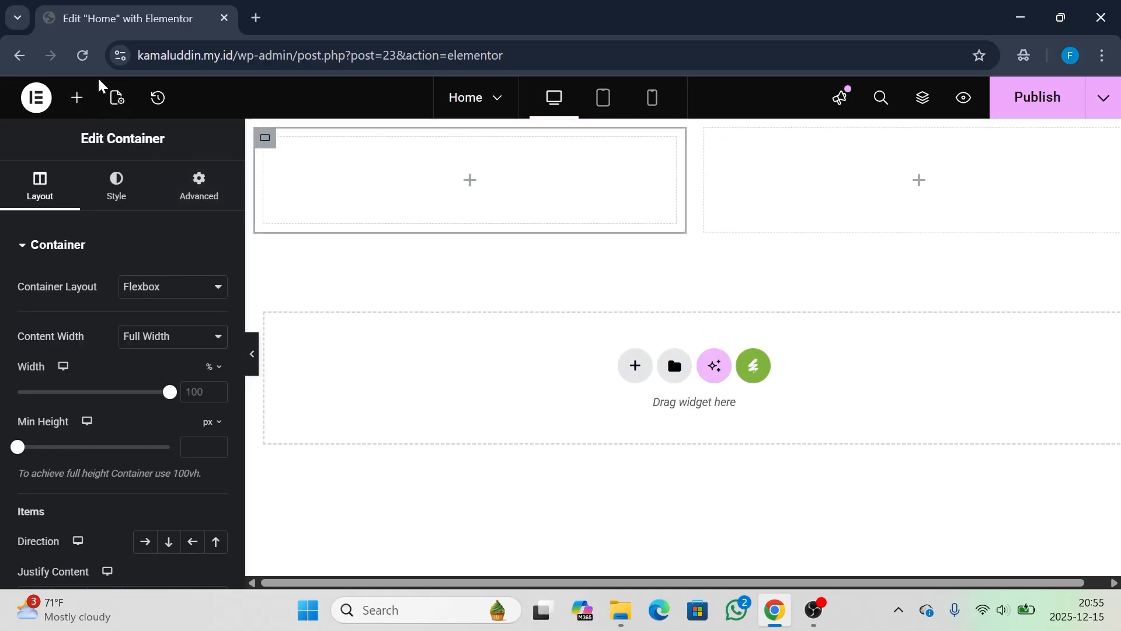
{"action": "left_click", "coordinate": [83, 97]}
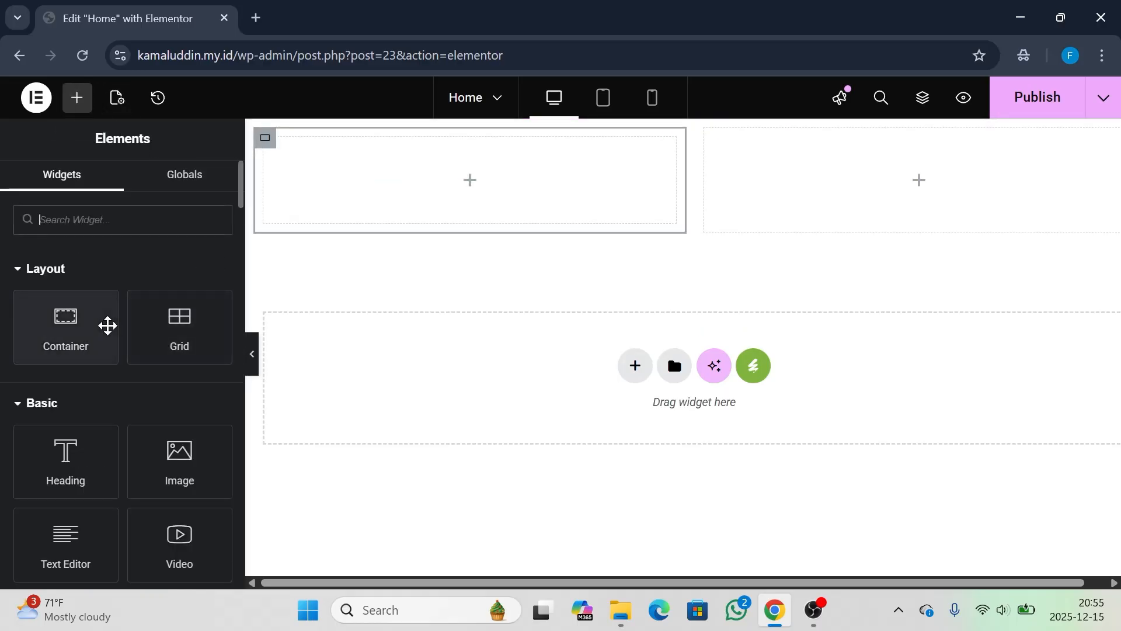
{"action": "left_click_drag", "start_coordinate": [107, 323], "coordinate": [869, 176]}
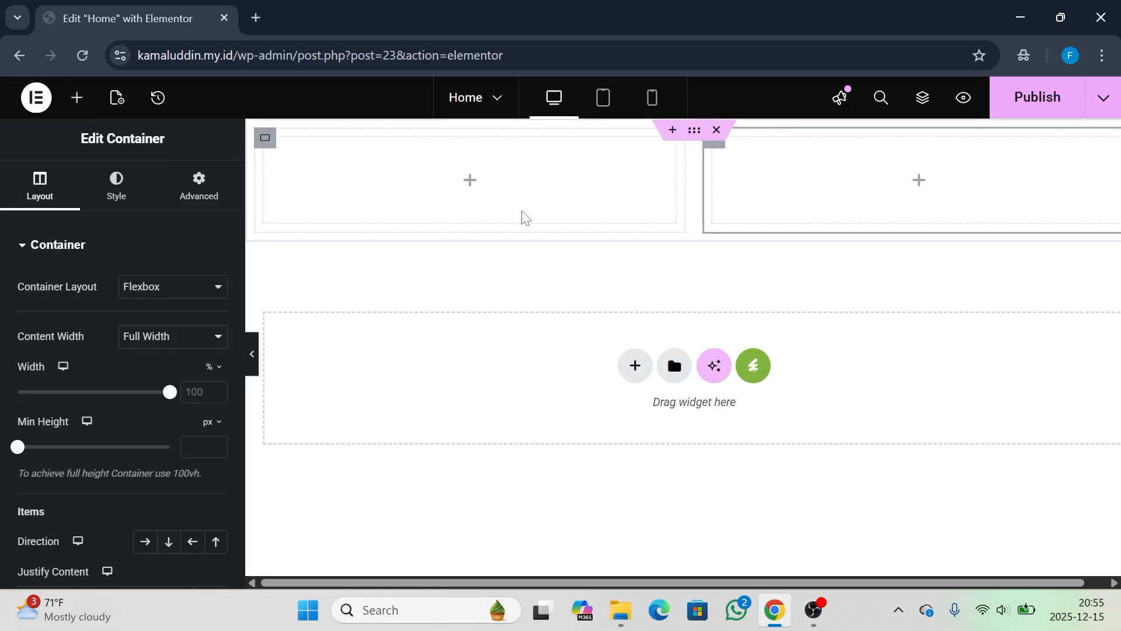
Add an Image widget inside the container in the grid's first cell
{"action": "left_click", "coordinate": [272, 146]}
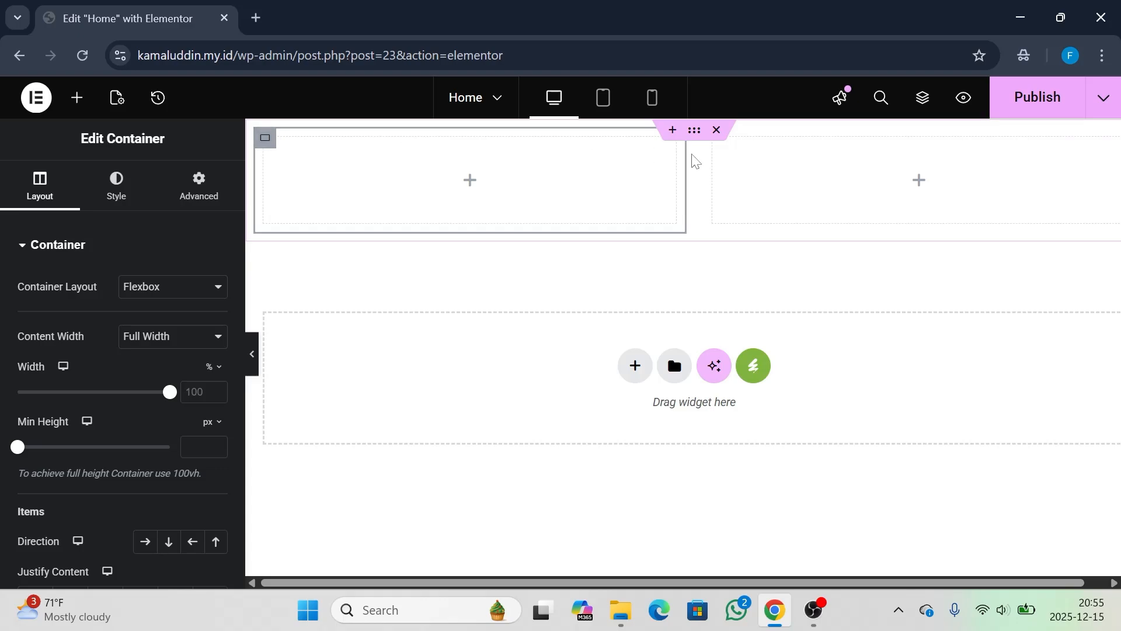
{"action": "left_click", "coordinate": [697, 132]}
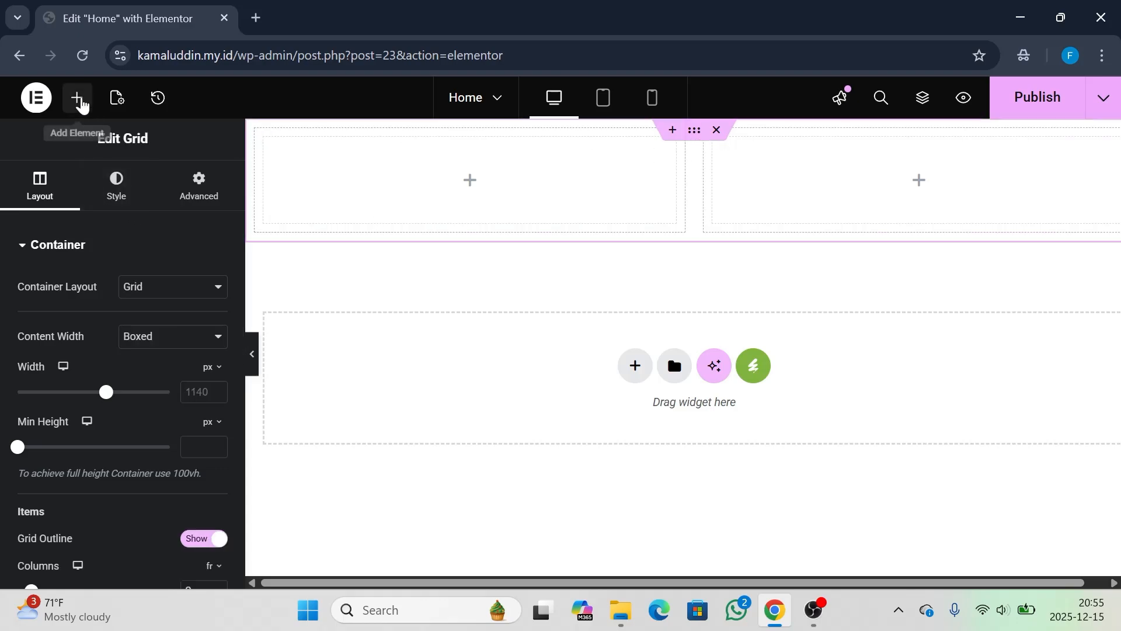
{"action": "left_click", "coordinate": [77, 98]}
{"action": "left_click_drag", "start_coordinate": [188, 475], "coordinate": [465, 196]}
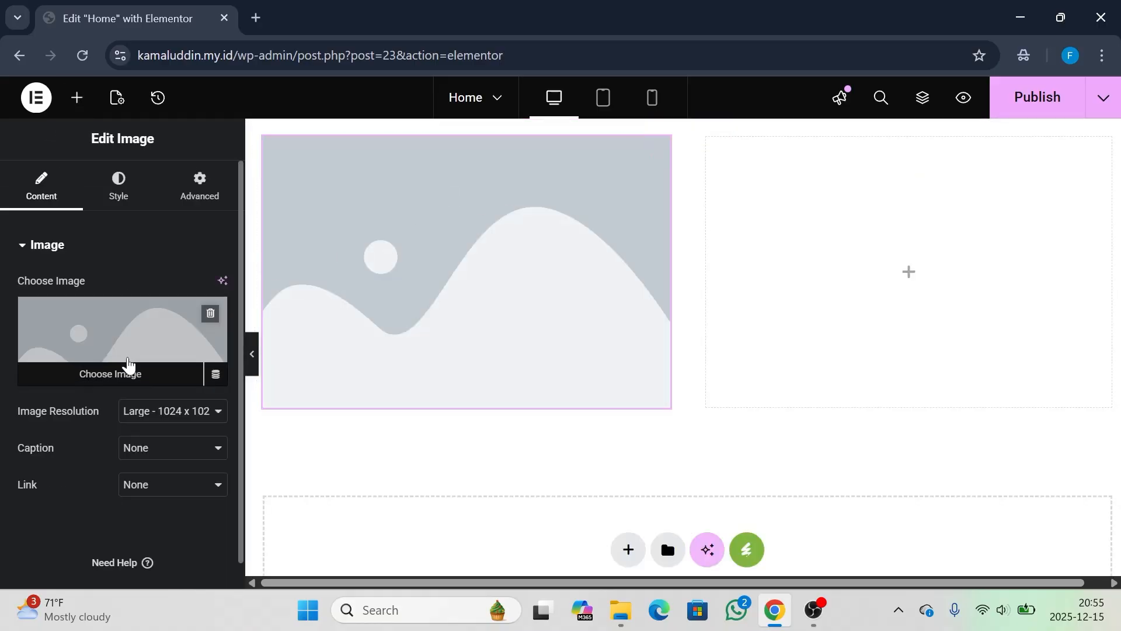
{"action": "left_click", "coordinate": [129, 363]}
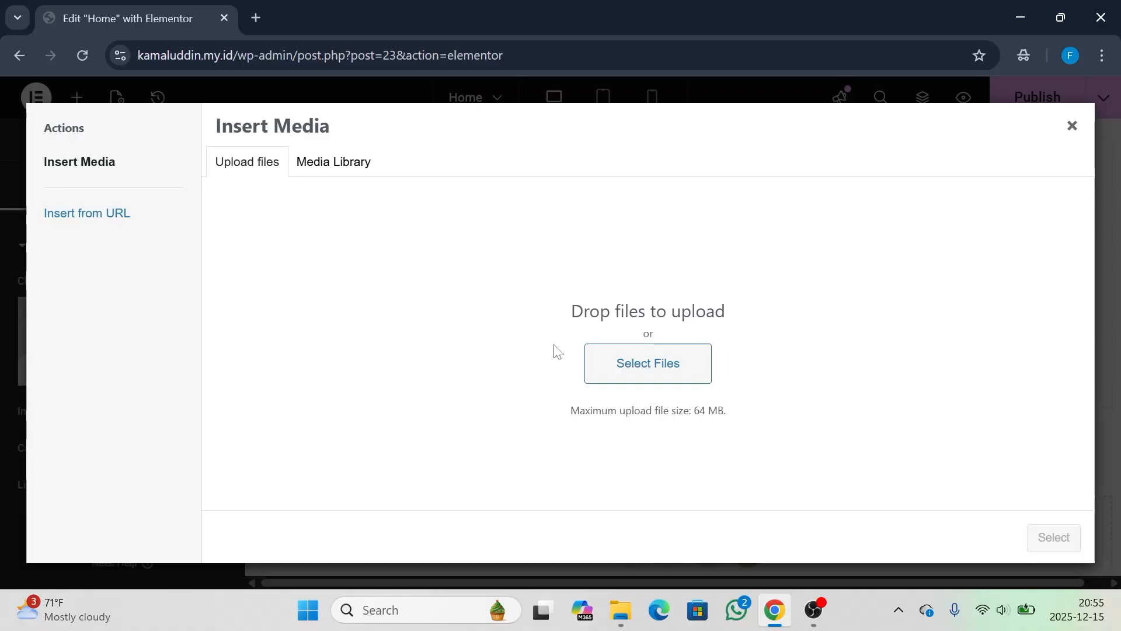
{"action": "left_click", "coordinate": [592, 369]}
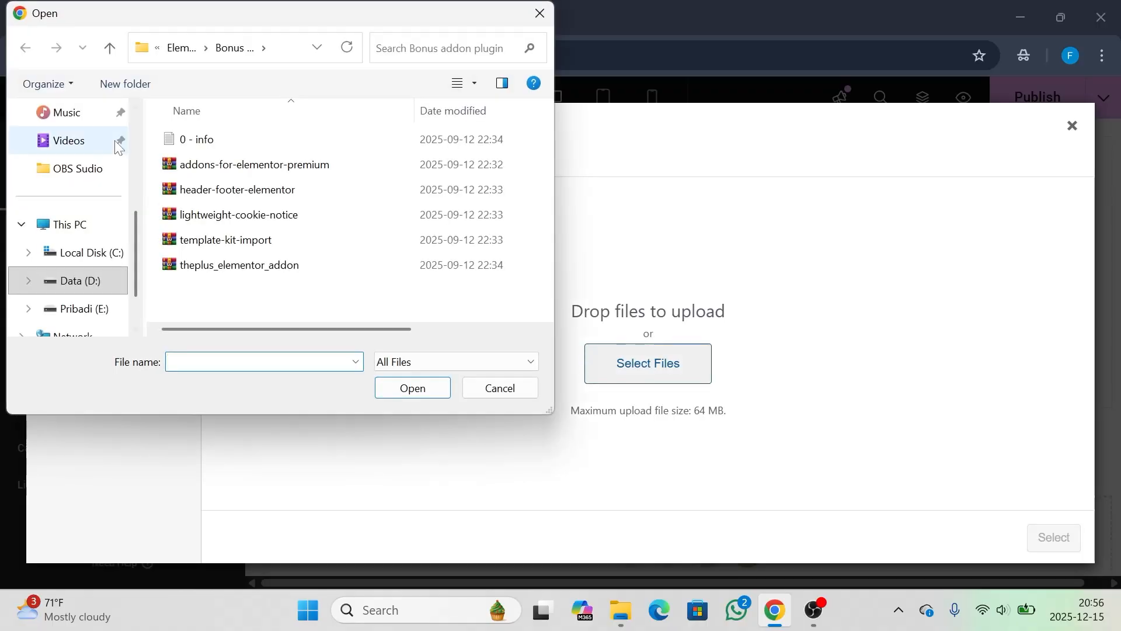
{"action": "scroll", "coordinate": [64, 237], "scroll_direction": "up", "scroll_amount": 3}
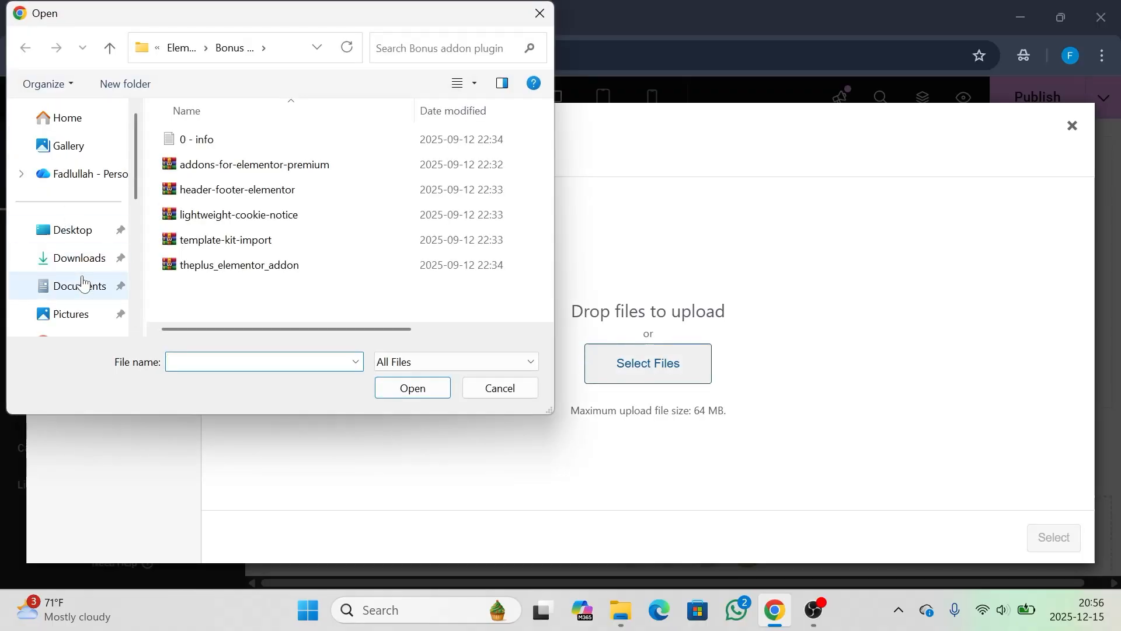
{"action": "left_click", "coordinate": [80, 258]}
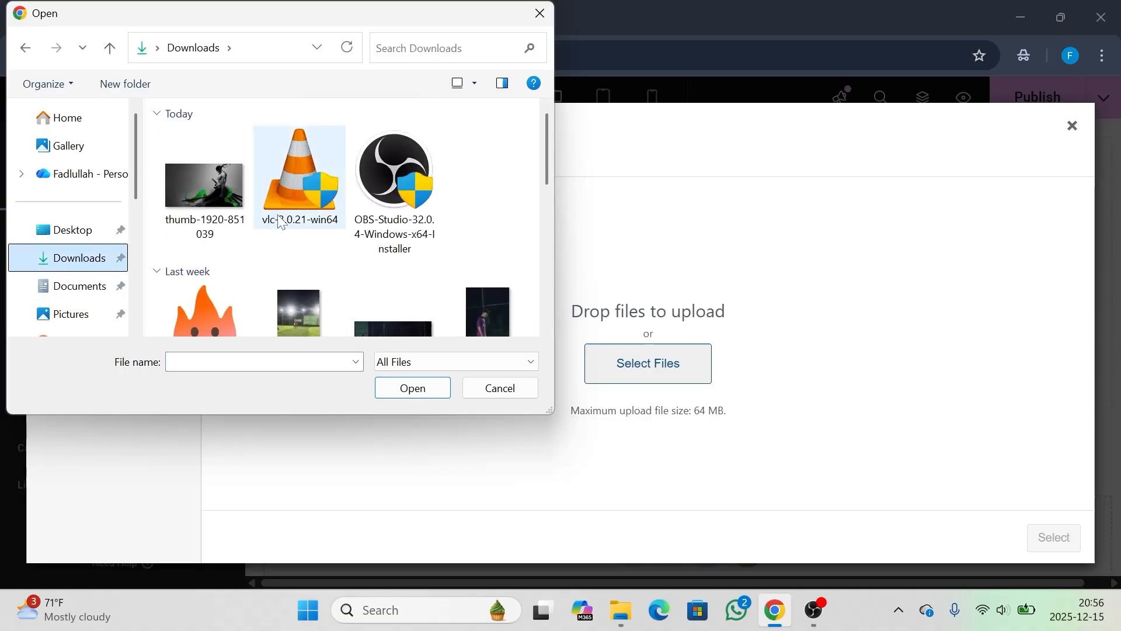
{"action": "left_click", "coordinate": [204, 193]}
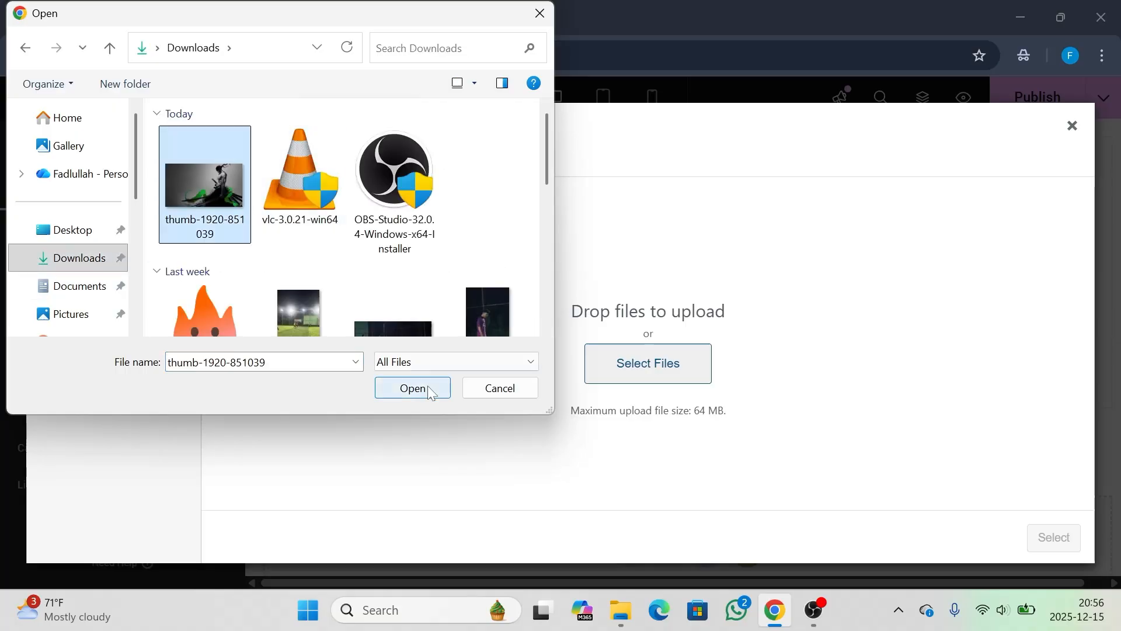
{"action": "left_click", "coordinate": [403, 383]}
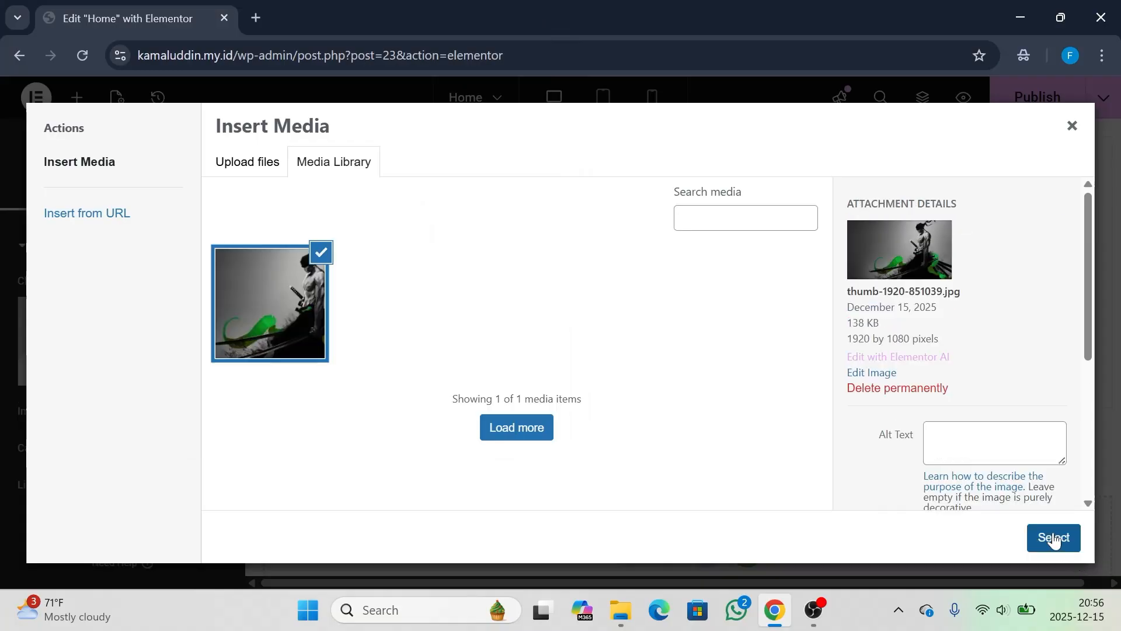
{"action": "left_click", "coordinate": [1054, 538]}
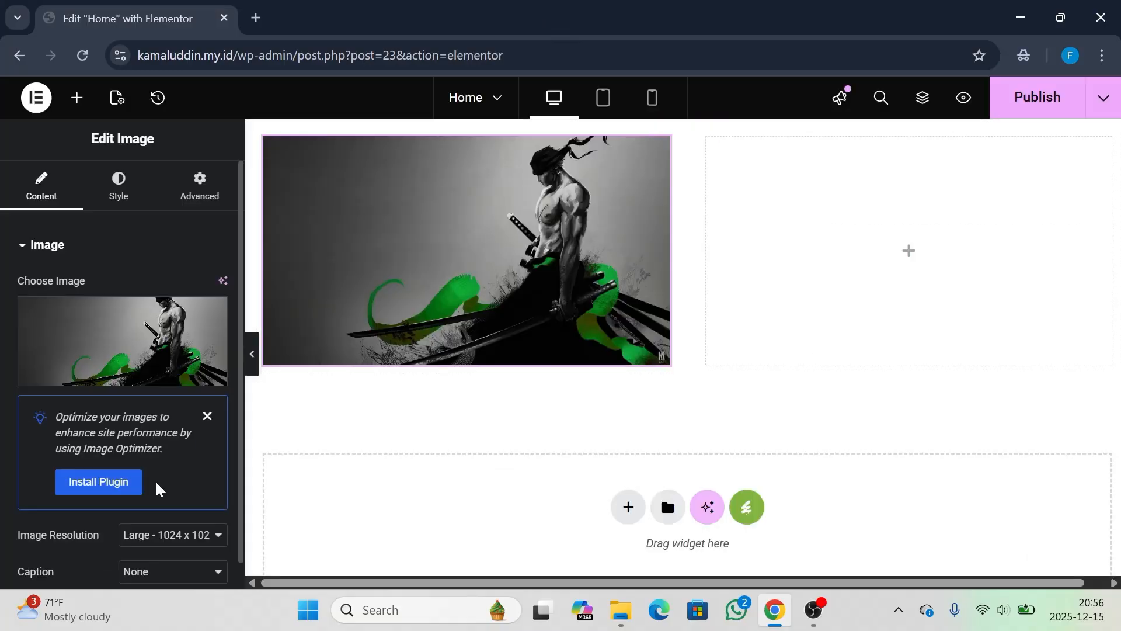
{"action": "left_click", "coordinate": [207, 416]}
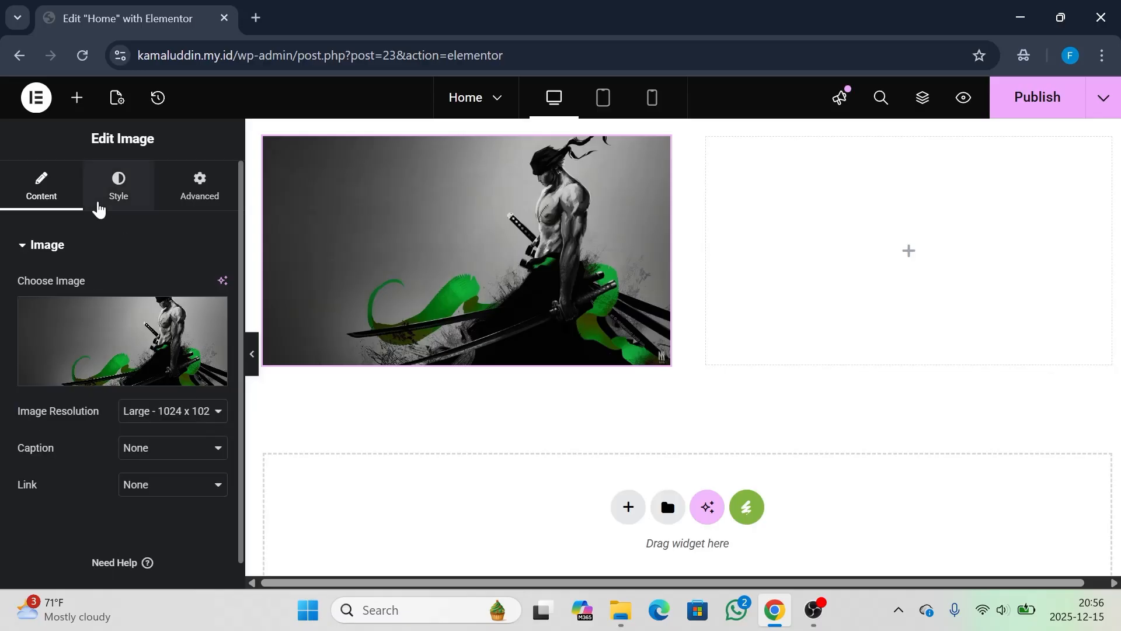
Set the image's resolution to 1536x1536 after trying the Custom option
{"action": "mouse_move", "coordinate": [76, 386]}
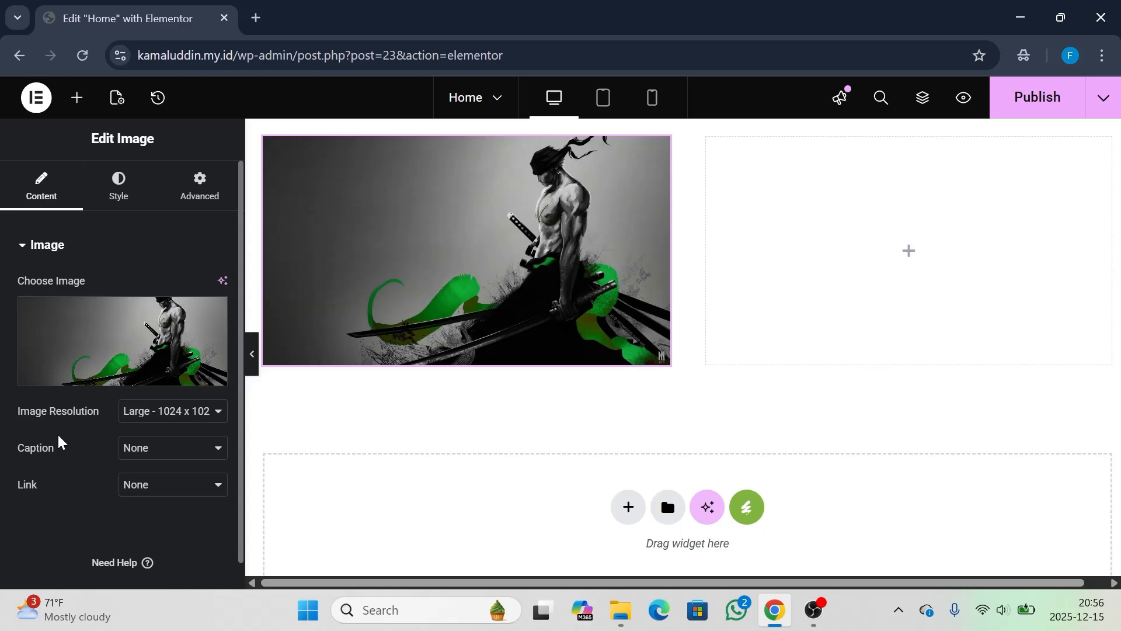
{"action": "left_click", "coordinate": [179, 414]}
{"action": "left_click", "coordinate": [179, 414]}
{"action": "left_click", "coordinate": [179, 414]}
{"action": "left_click", "coordinate": [175, 388]}
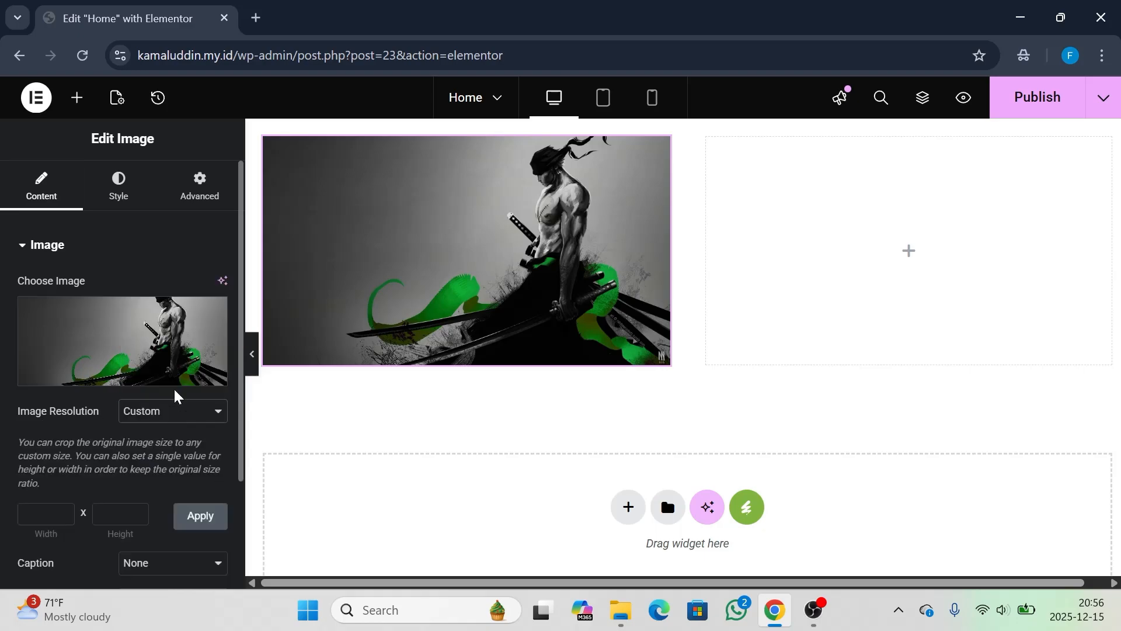
{"action": "left_click", "coordinate": [173, 423]}
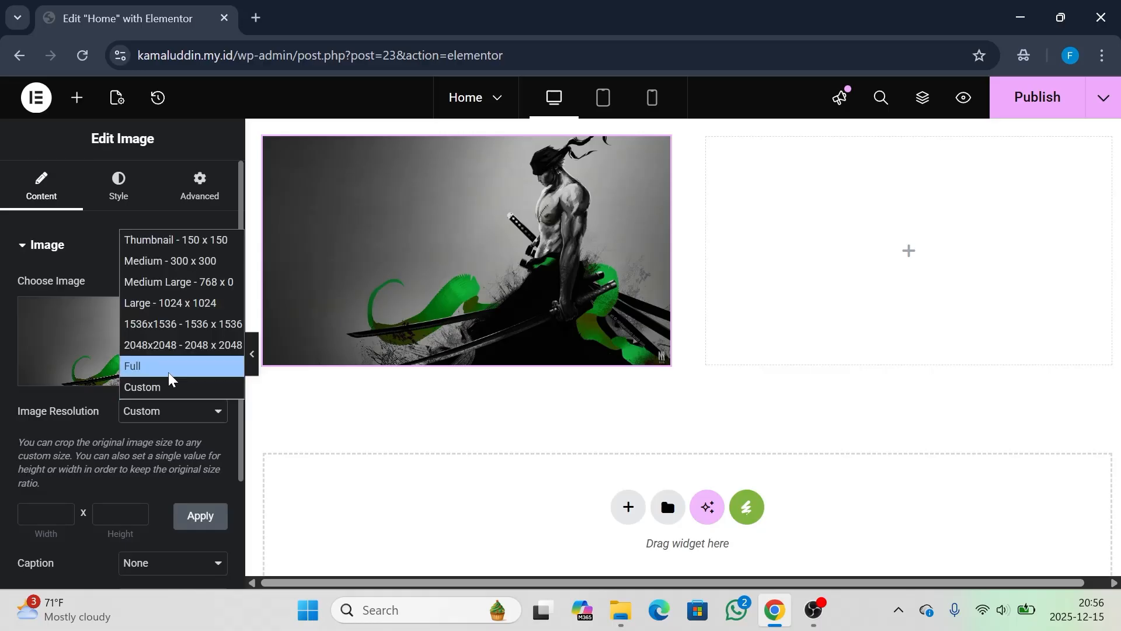
{"action": "left_click", "coordinate": [158, 324]}
Try the Custom Caption and Custom URL link options on the image, returning each to None
{"action": "left_click", "coordinate": [146, 454]}
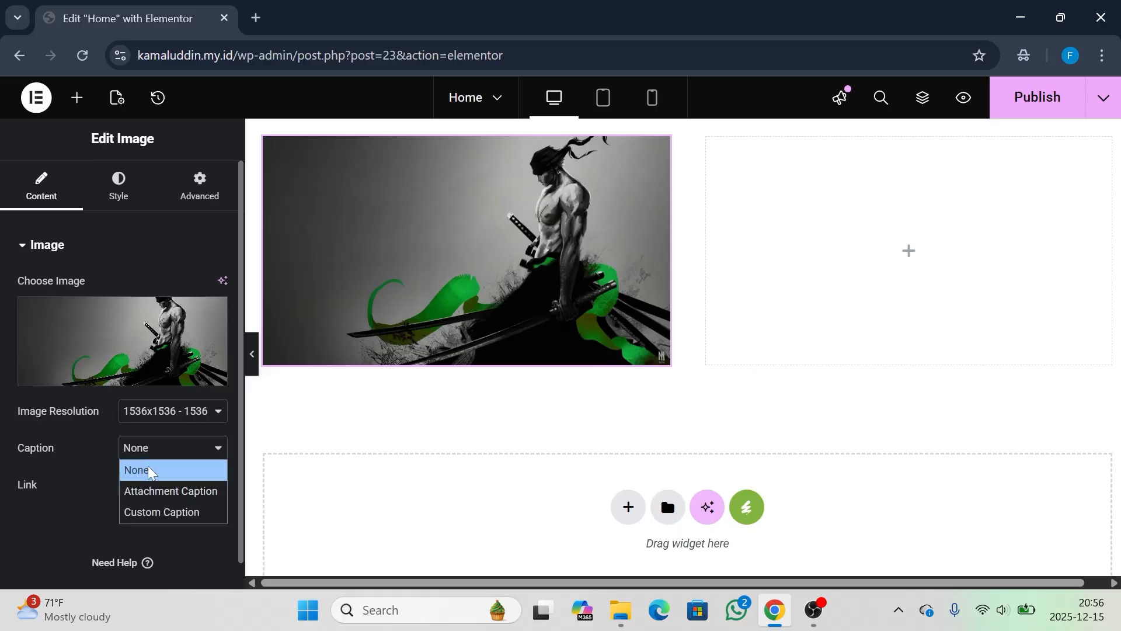
{"action": "left_click", "coordinate": [159, 514]}
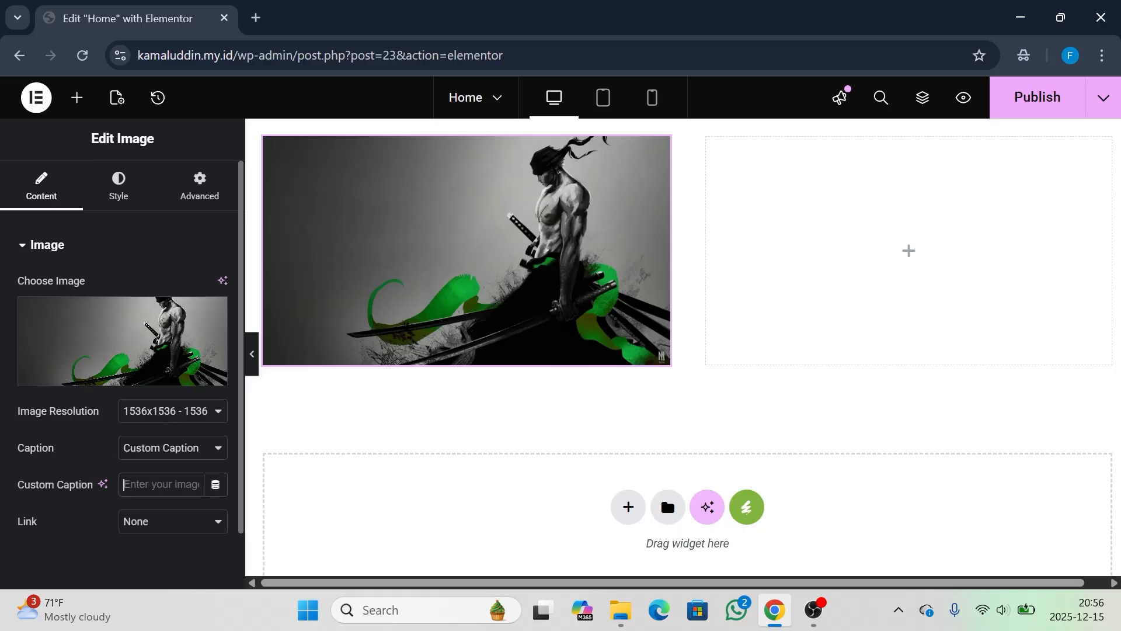
{"action": "left_click", "coordinate": [164, 451]}
{"action": "left_click", "coordinate": [163, 469]}
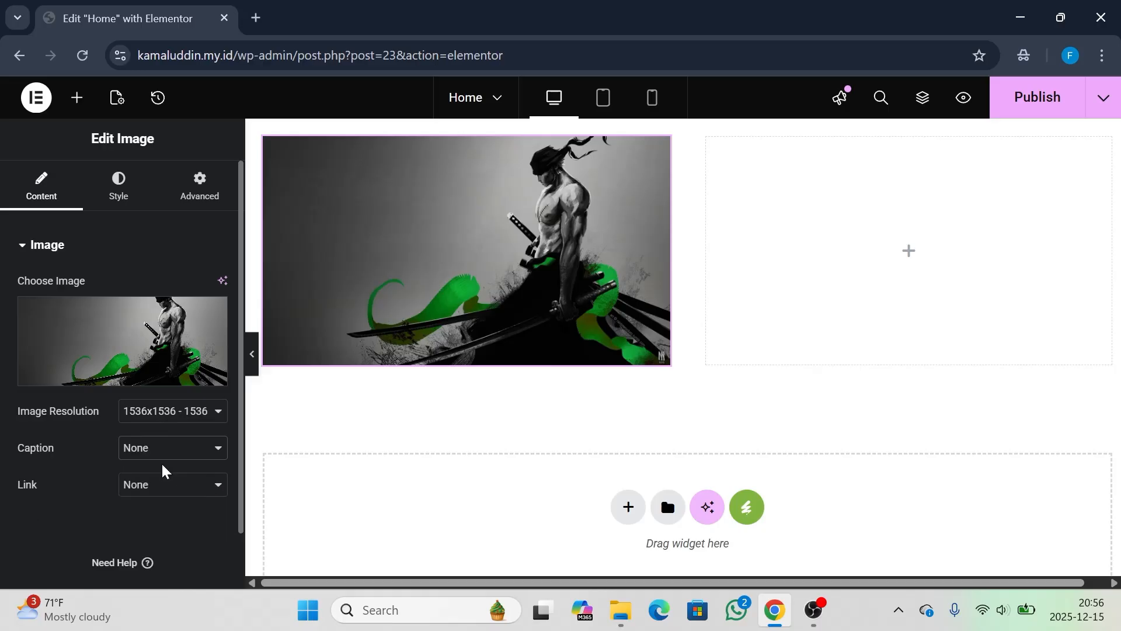
{"action": "left_click", "coordinate": [158, 492]}
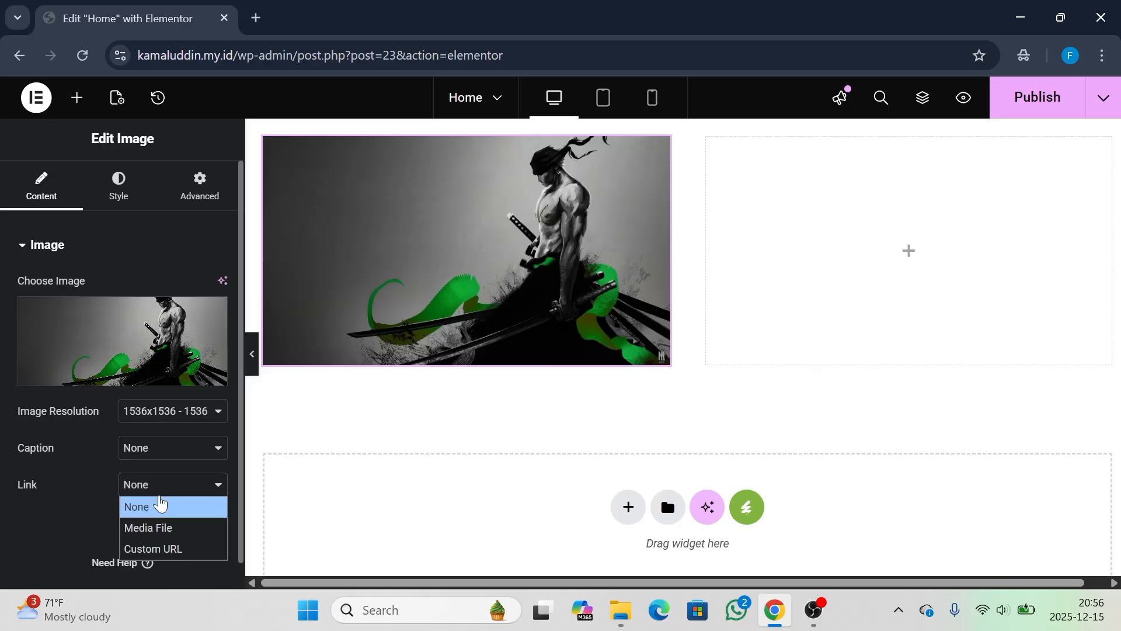
{"action": "left_click", "coordinate": [161, 550]}
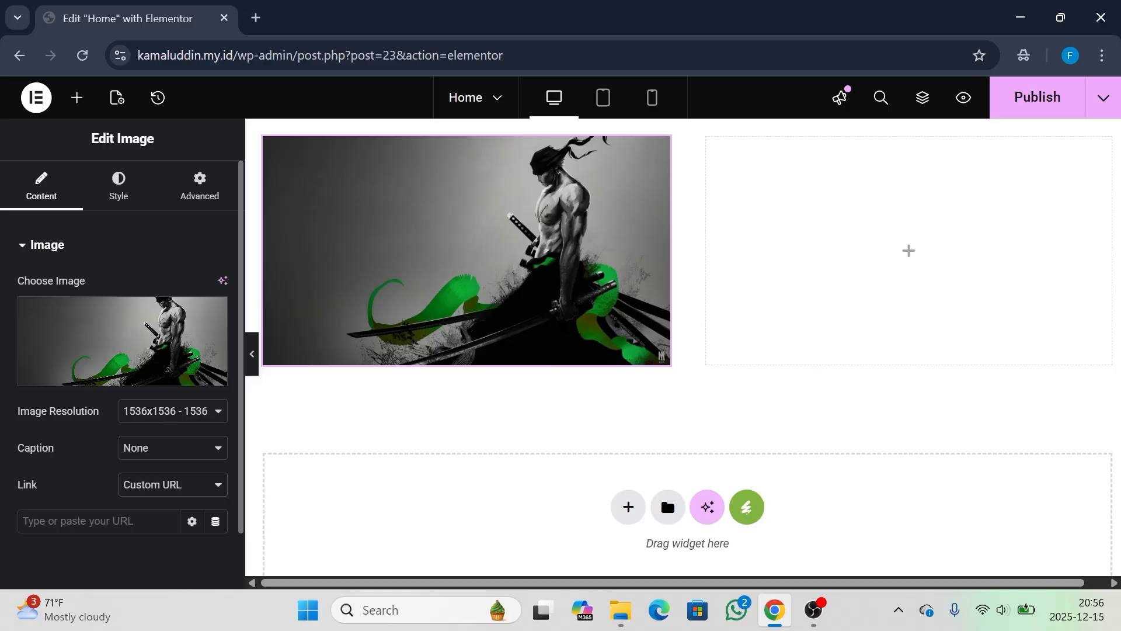
{"action": "left_click", "coordinate": [151, 484]}
{"action": "left_click", "coordinate": [162, 508]}
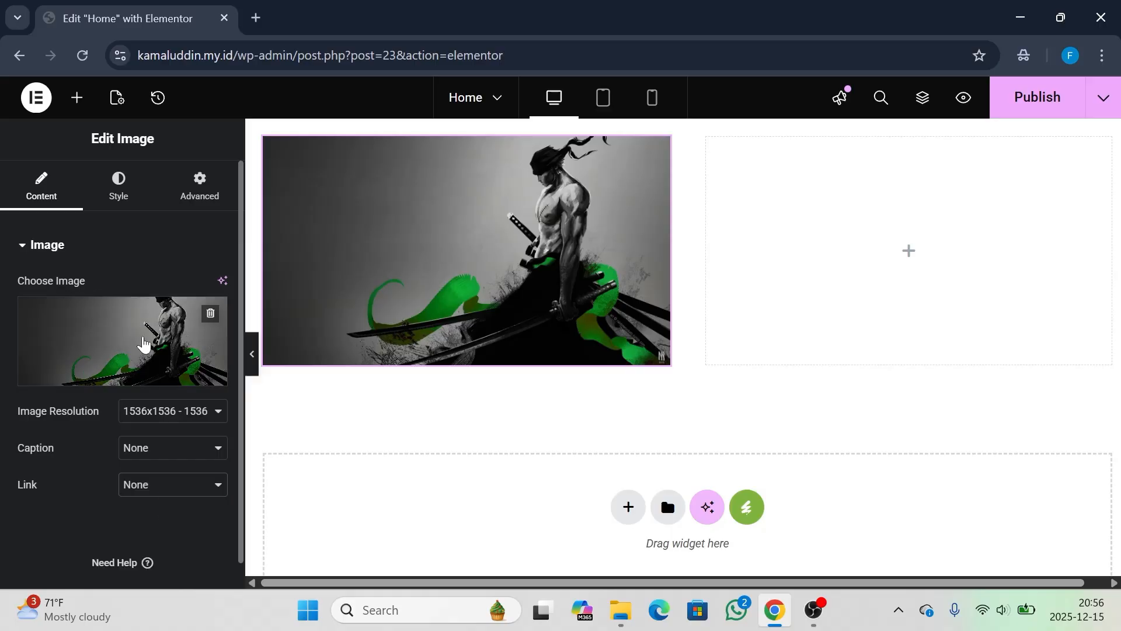
Try a 1% width in the image's style settings, and clear the value again
{"action": "left_click", "coordinate": [125, 195]}
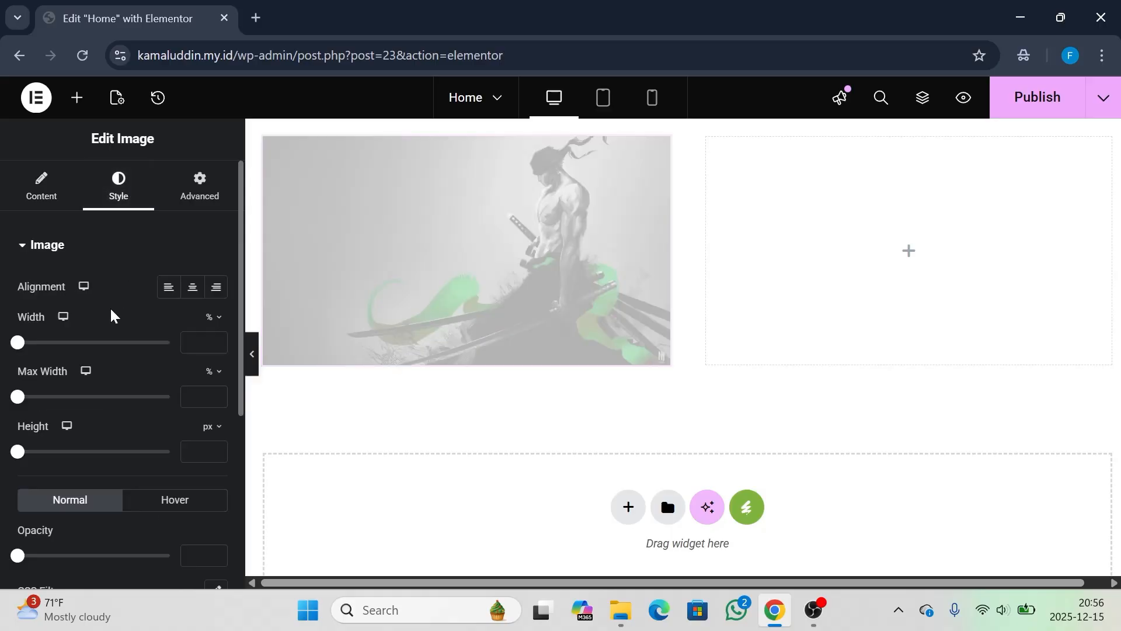
{"action": "scroll", "coordinate": [111, 315], "scroll_direction": "down", "scroll_amount": 1}
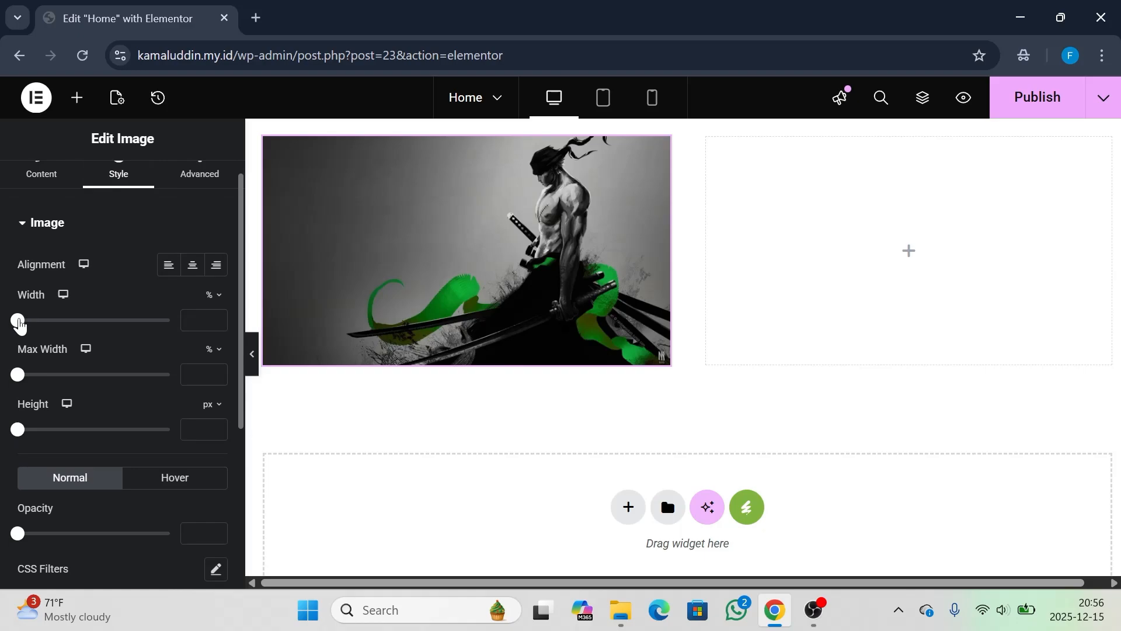
{"action": "mouse_move", "coordinate": [19, 325]}
{"action": "left_mouse_down"}
{"action": "mouse_move", "coordinate": [105, 325]}
{"action": "mouse_move", "coordinate": [45, 325]}
{"action": "mouse_move", "coordinate": [63, 346]}
{"action": "mouse_move", "coordinate": [42, 347]}
{"action": "mouse_move", "coordinate": [3, 326]}
{"action": "left_mouse_up"}
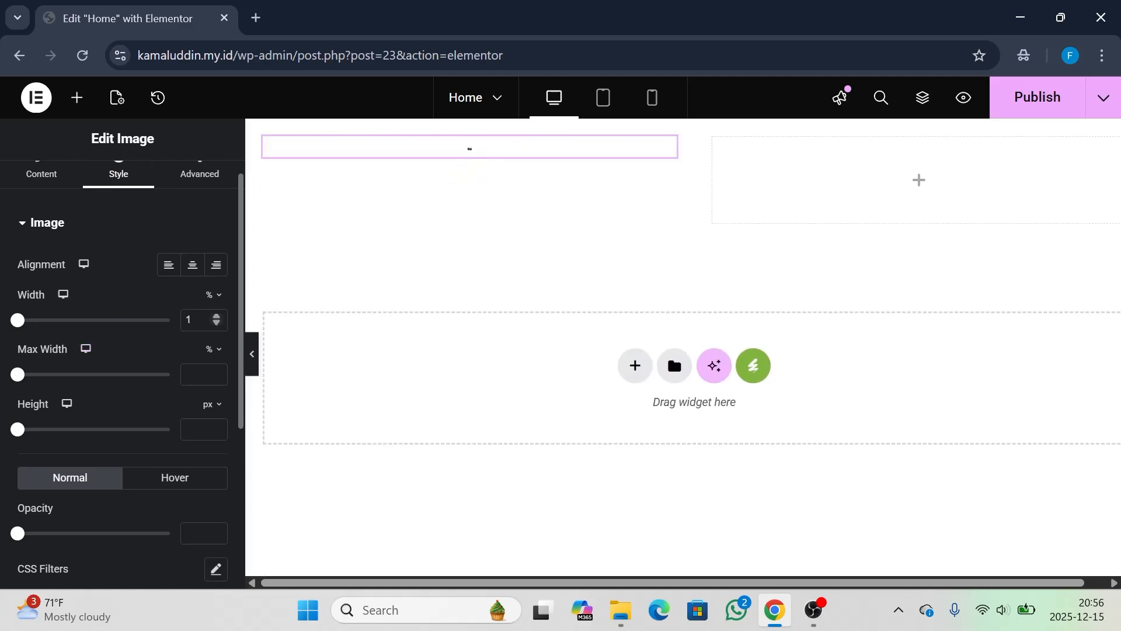
{"action": "key", "text": "BackSpace"}
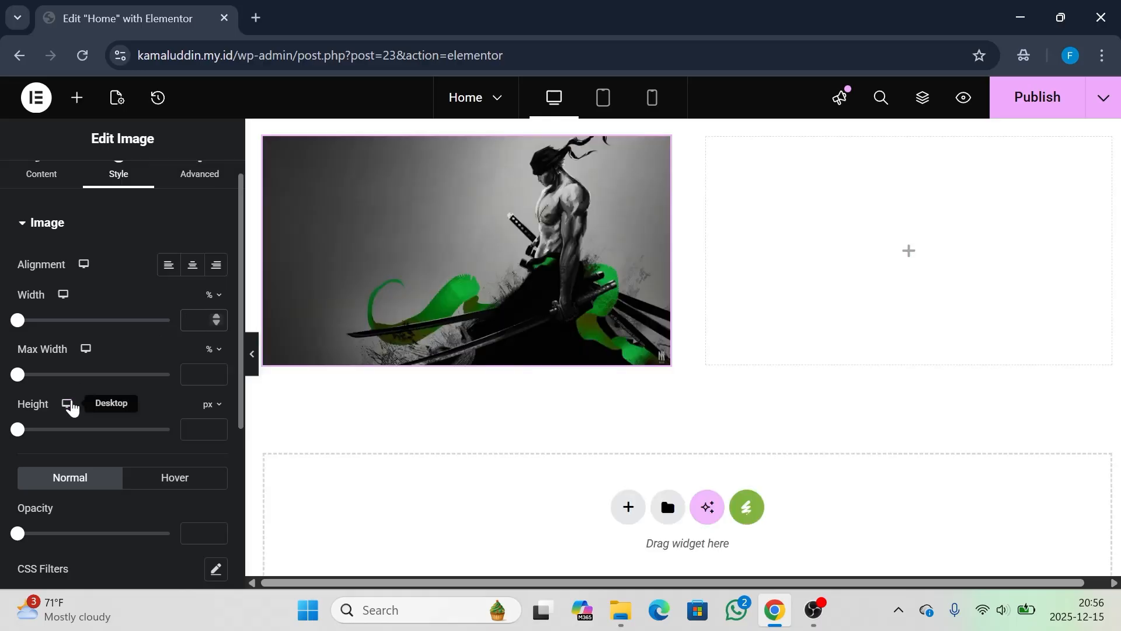
Give the image a 10 px border radius on all corners and preview the page without the editing panel
{"action": "scroll", "coordinate": [70, 409], "scroll_direction": "down", "scroll_amount": 5}
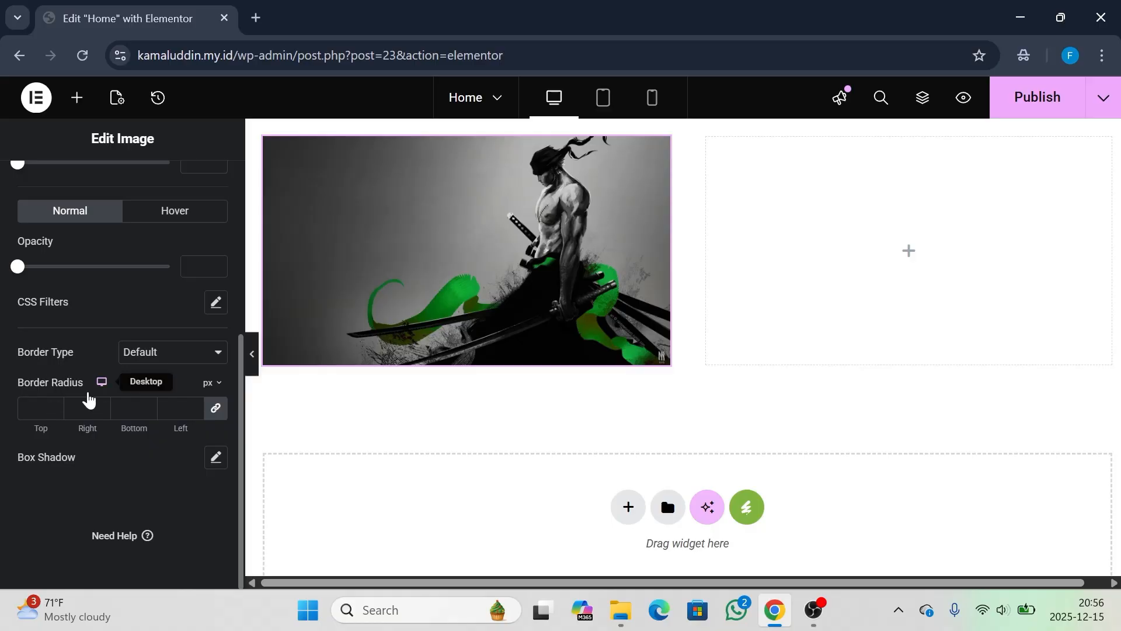
{"action": "scroll", "coordinate": [88, 399], "scroll_direction": "up", "scroll_amount": 1}
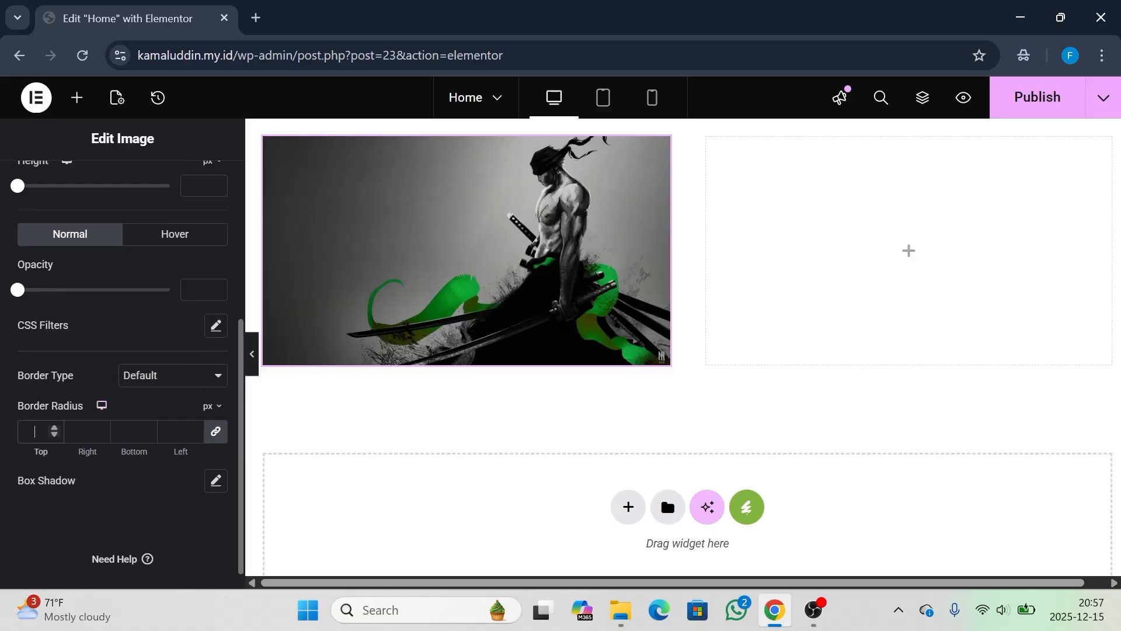
{"action": "type", "text": "0"}
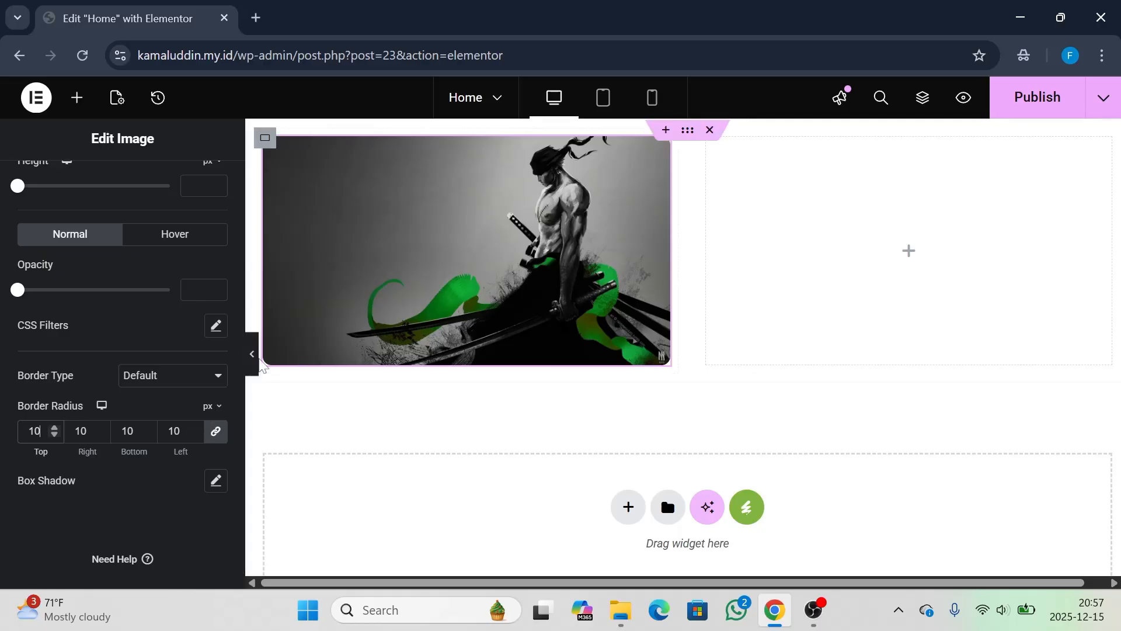
{"action": "left_click", "coordinate": [254, 360]}
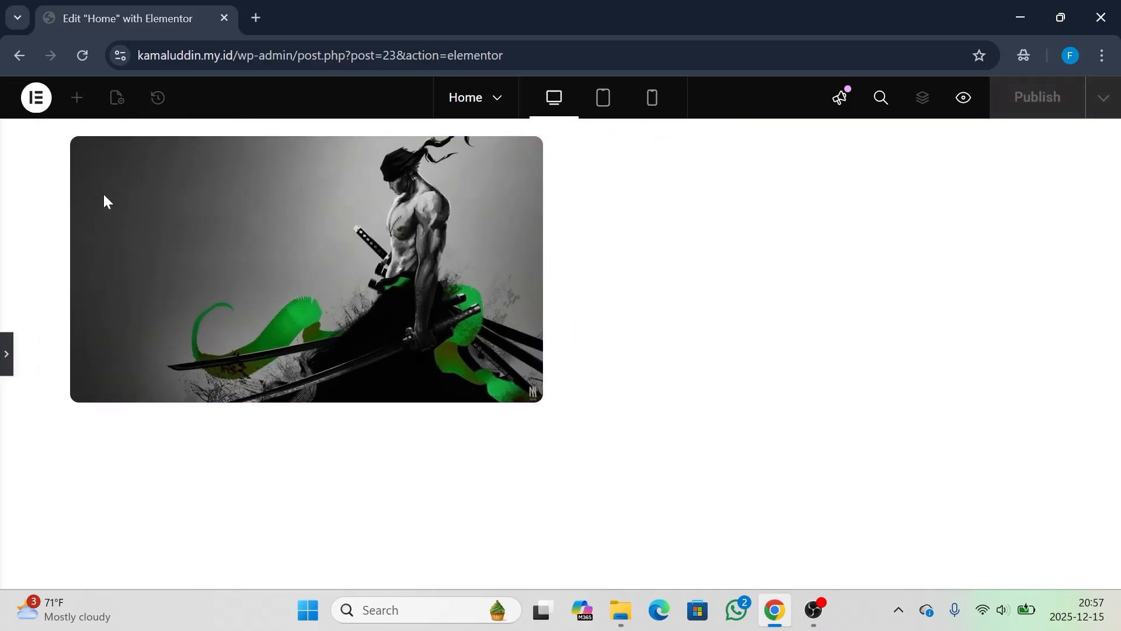
{"action": "left_click", "coordinate": [4, 356]}
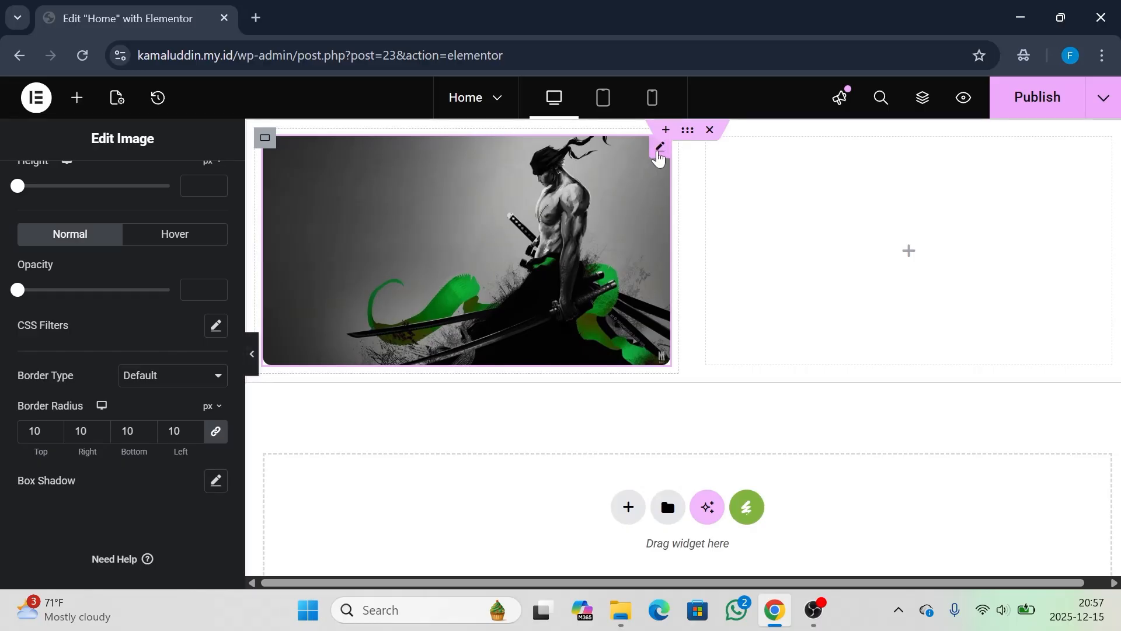
Delete the image from the grid's first cell and add a Video widget in its container
{"action": "right_click", "coordinate": [658, 156]}
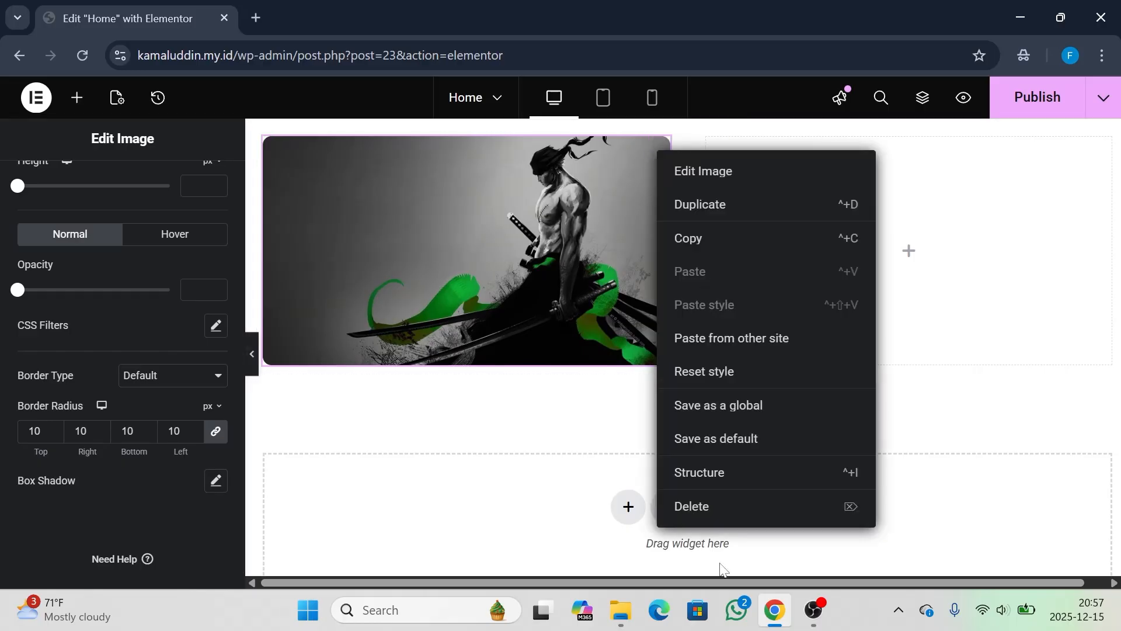
{"action": "left_click", "coordinate": [708, 513]}
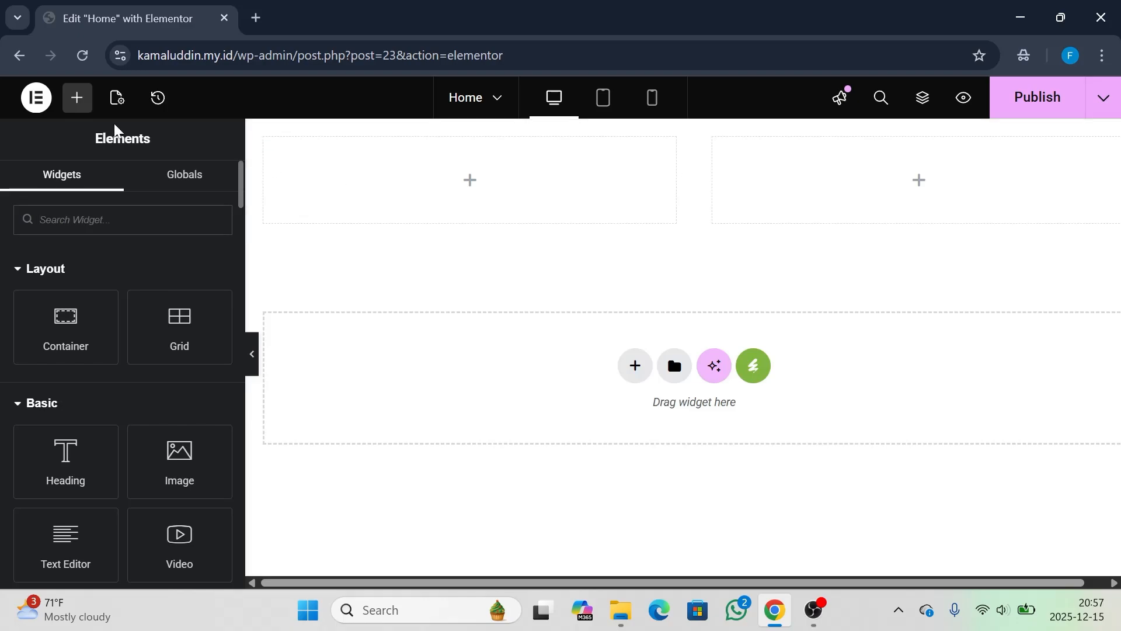
{"action": "scroll", "coordinate": [127, 454], "scroll_direction": "down", "scroll_amount": 1}
{"action": "scroll", "coordinate": [124, 454], "scroll_direction": "down", "scroll_amount": 2}
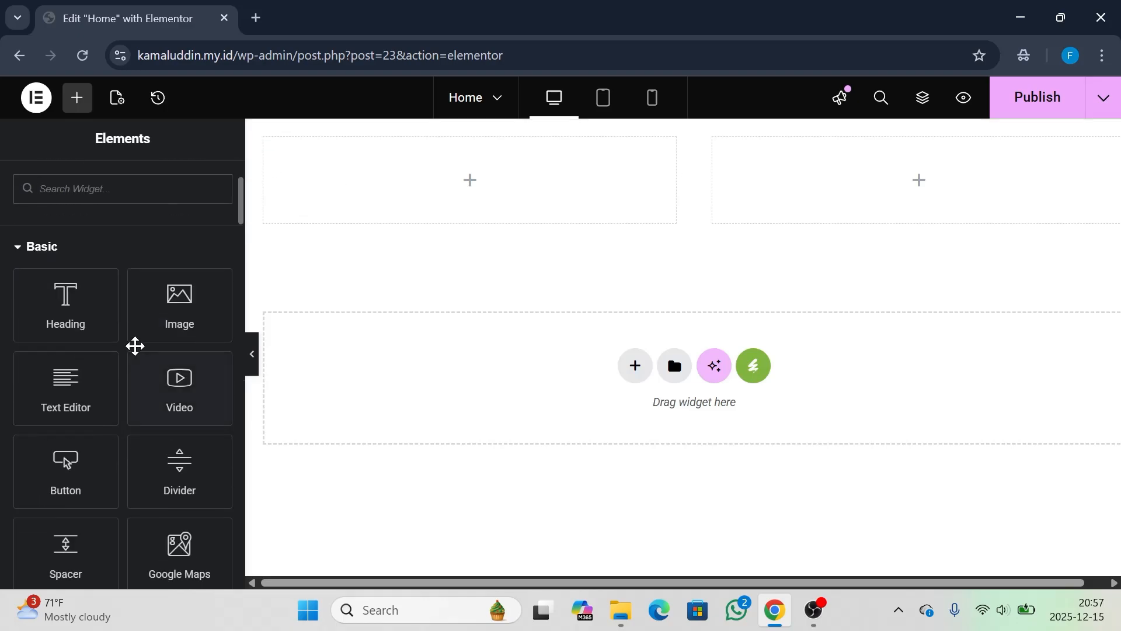
{"action": "scroll", "coordinate": [135, 345], "scroll_direction": "down", "scroll_amount": 2}
{"action": "scroll", "coordinate": [135, 346], "scroll_direction": "up", "scroll_amount": 1}
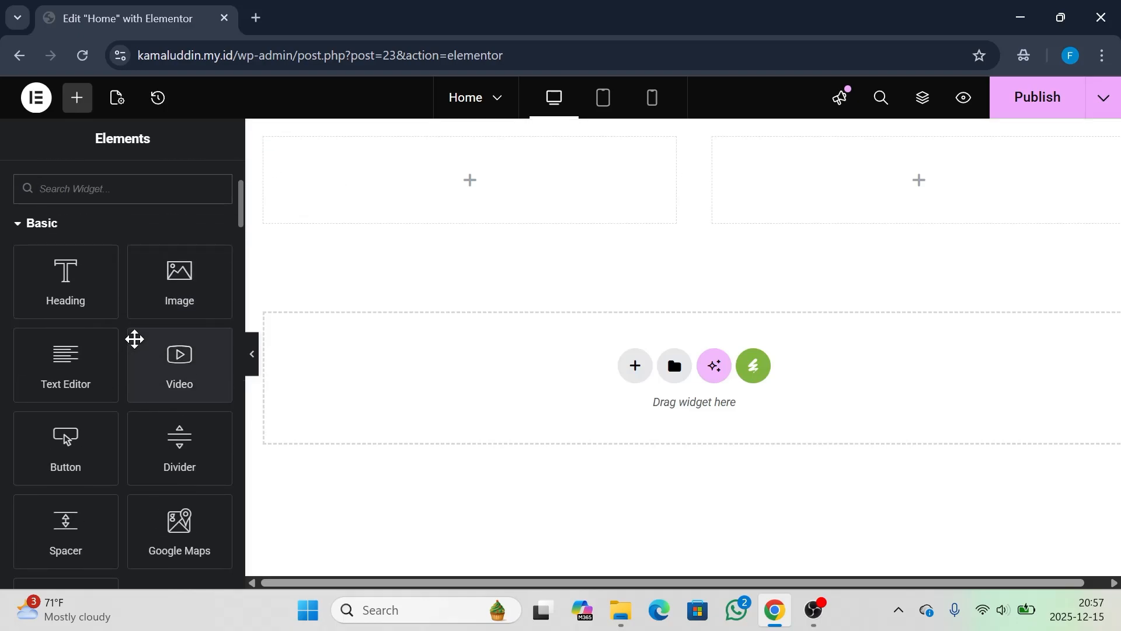
{"action": "left_click_drag", "start_coordinate": [170, 373], "coordinate": [484, 195]}
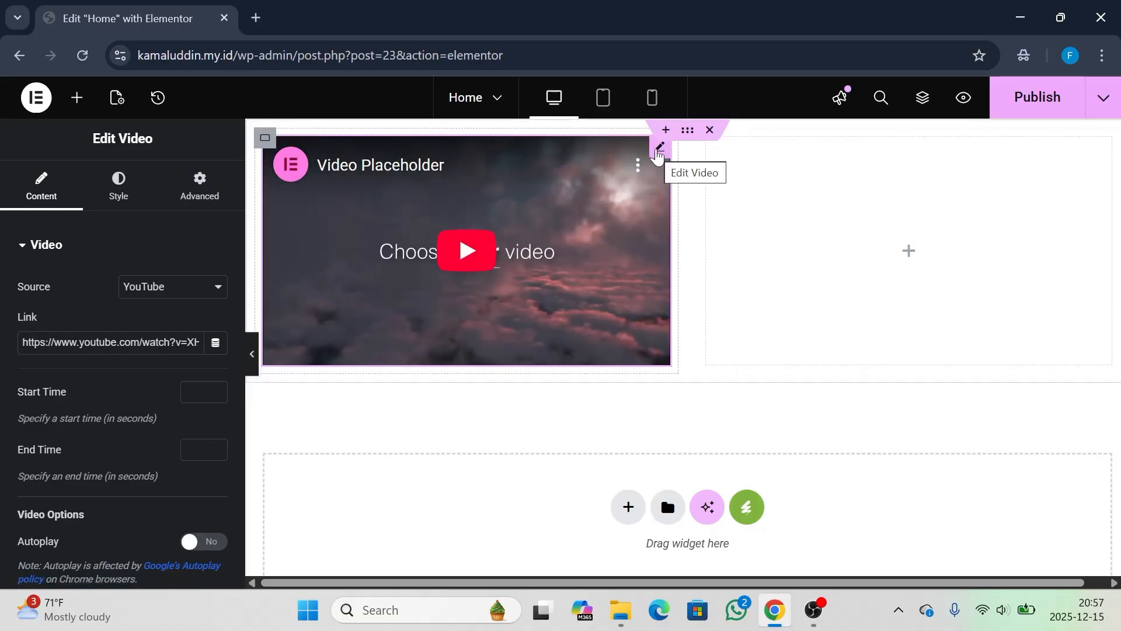
Delete the Video widget from the grid's first cell and browse the remaining basic widgets
{"action": "right_click", "coordinate": [657, 151]}
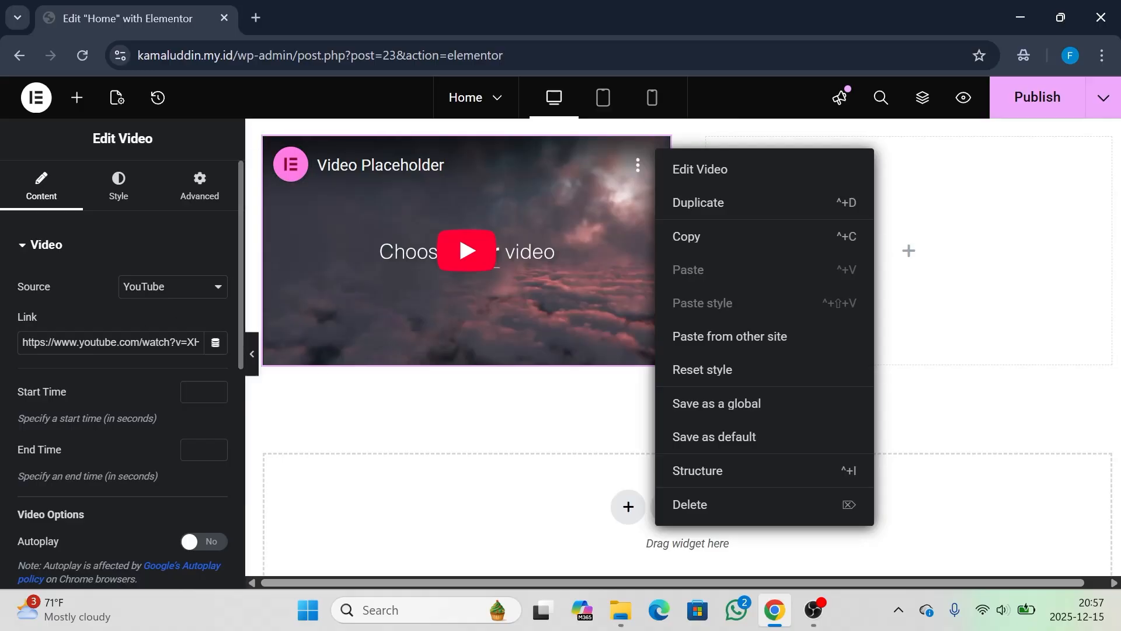
{"action": "triple_click", "coordinate": [111, 343]}
{"action": "left_click", "coordinate": [123, 343]}
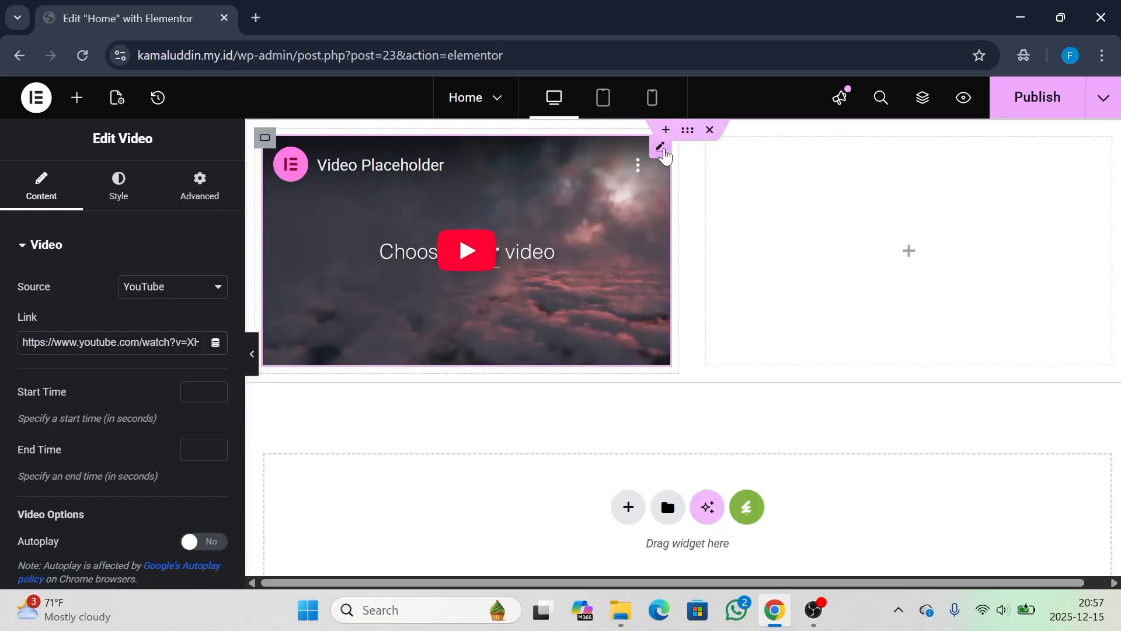
{"action": "right_click", "coordinate": [665, 148]}
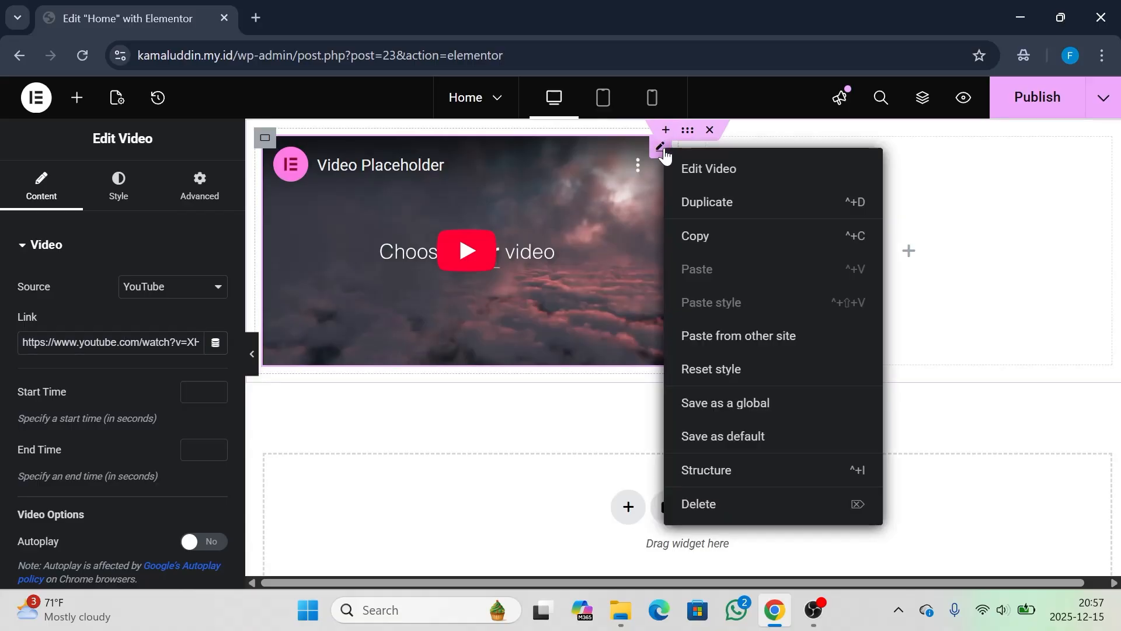
{"action": "left_click", "coordinate": [697, 515]}
{"action": "scroll", "coordinate": [113, 446], "scroll_direction": "down", "scroll_amount": 3}
{"action": "scroll", "coordinate": [112, 445], "scroll_direction": "down", "scroll_amount": 2}
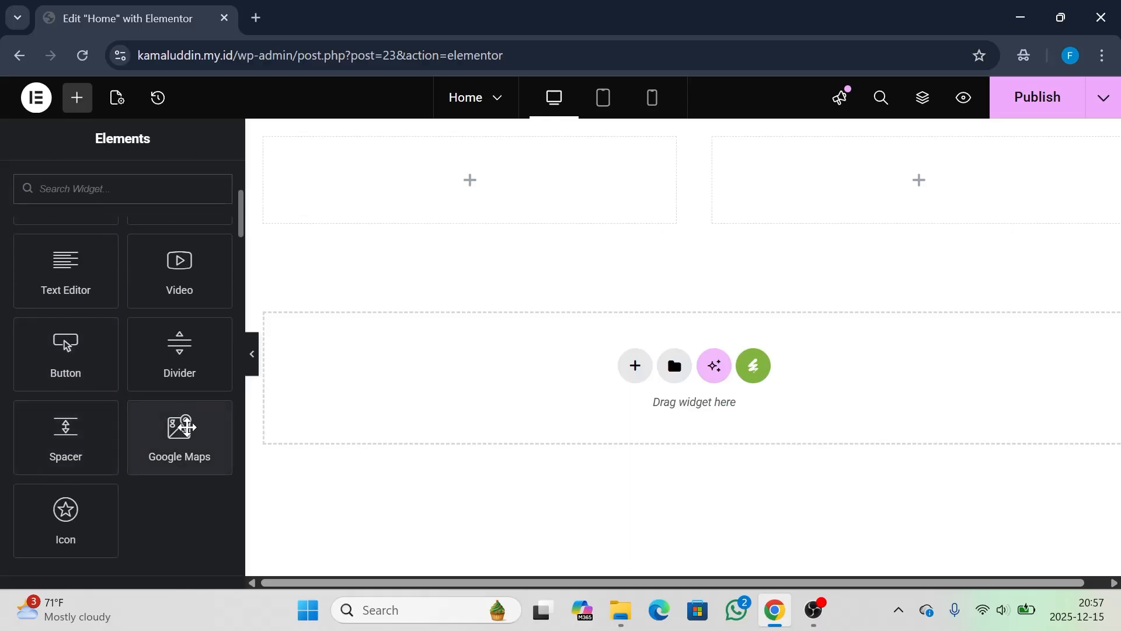
Add a Google Maps widget to the grid's first cell and open the Google Maps site in a new browser tab
{"action": "left_click_drag", "start_coordinate": [181, 425], "coordinate": [466, 176]}
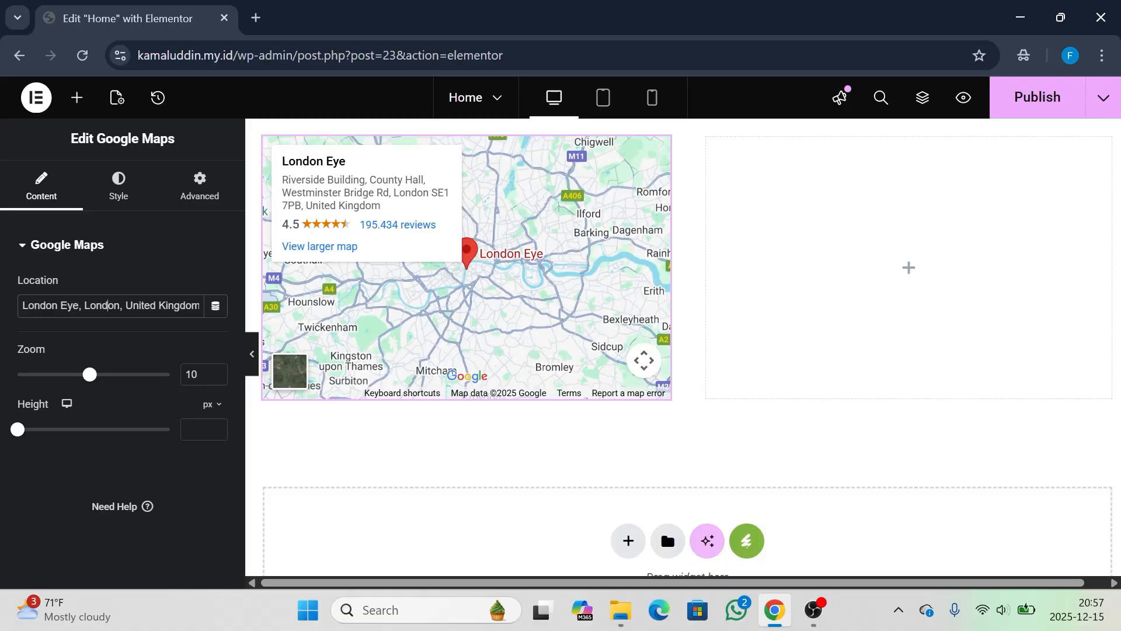
{"action": "left_click", "coordinate": [255, 22]}
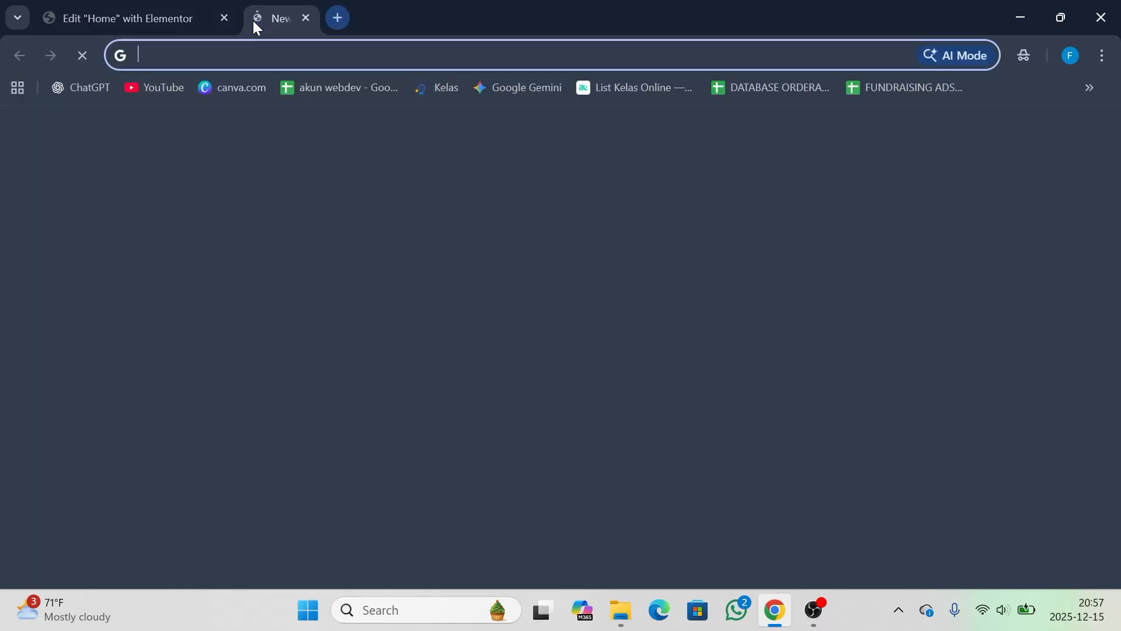
{"action": "type", "text": "map"}
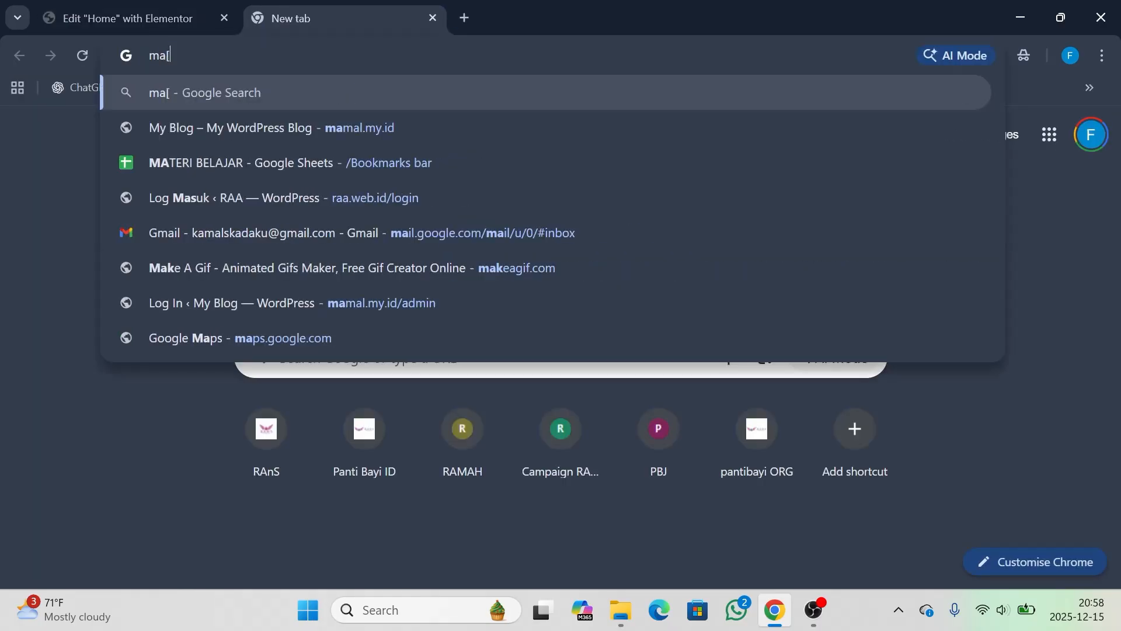
{"action": "key", "text": "Return"}
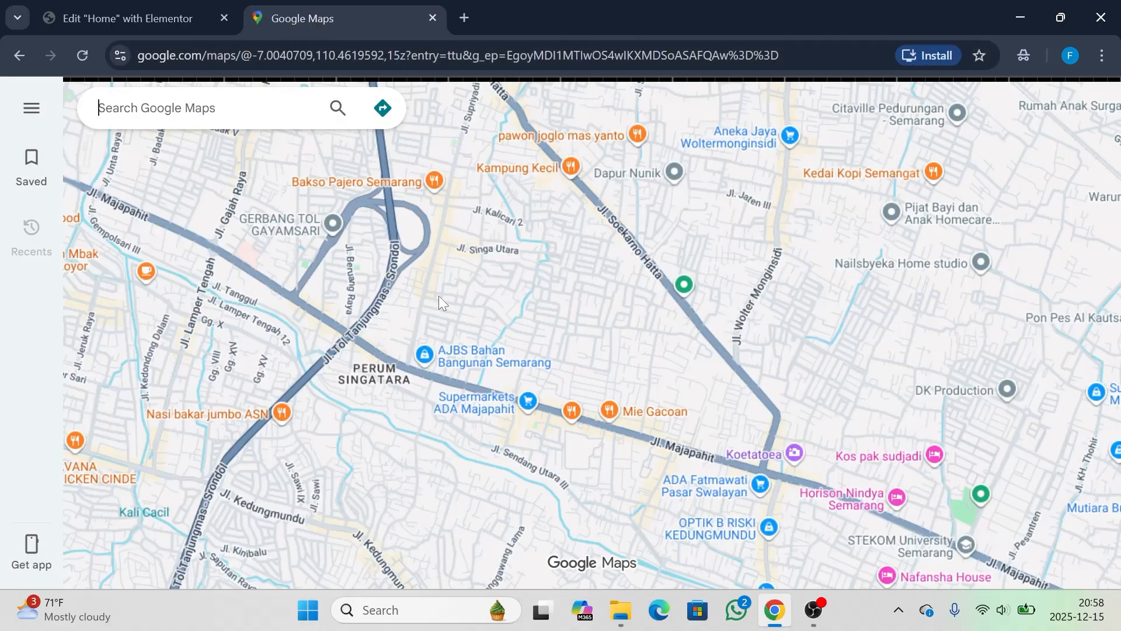
Copy the address of Mie Gacoan from Google Maps and set it as the location of the Elementor map widget
{"action": "left_click", "coordinate": [607, 412]}
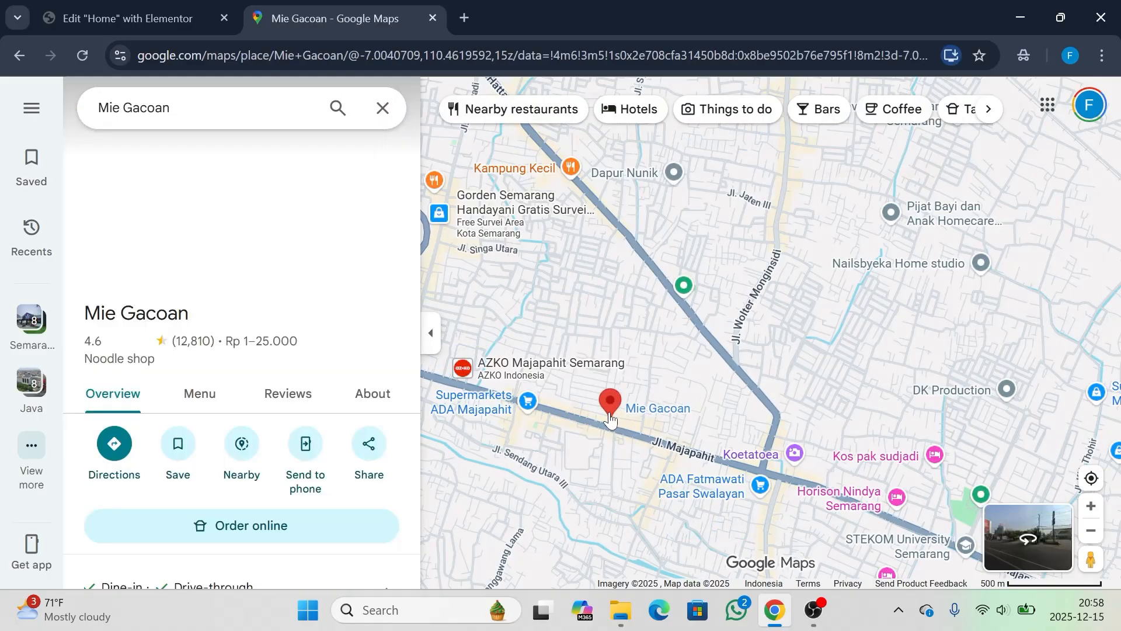
{"action": "scroll", "coordinate": [187, 365], "scroll_direction": "down", "scroll_amount": 5}
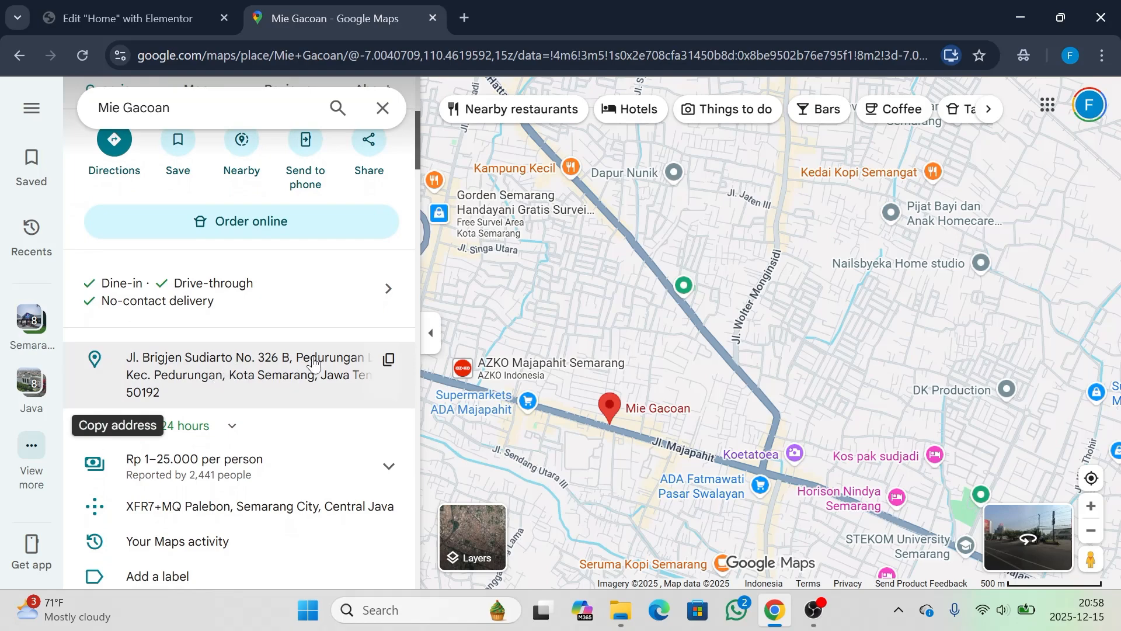
{"action": "left_click", "coordinate": [388, 359]}
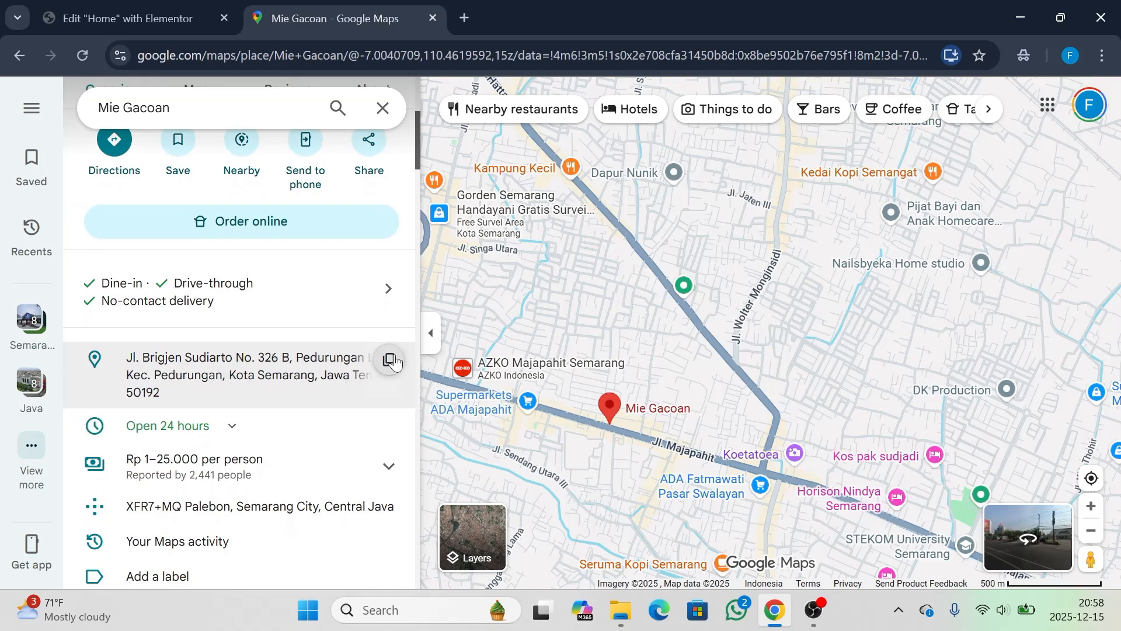
{"action": "left_click", "coordinate": [181, 8]}
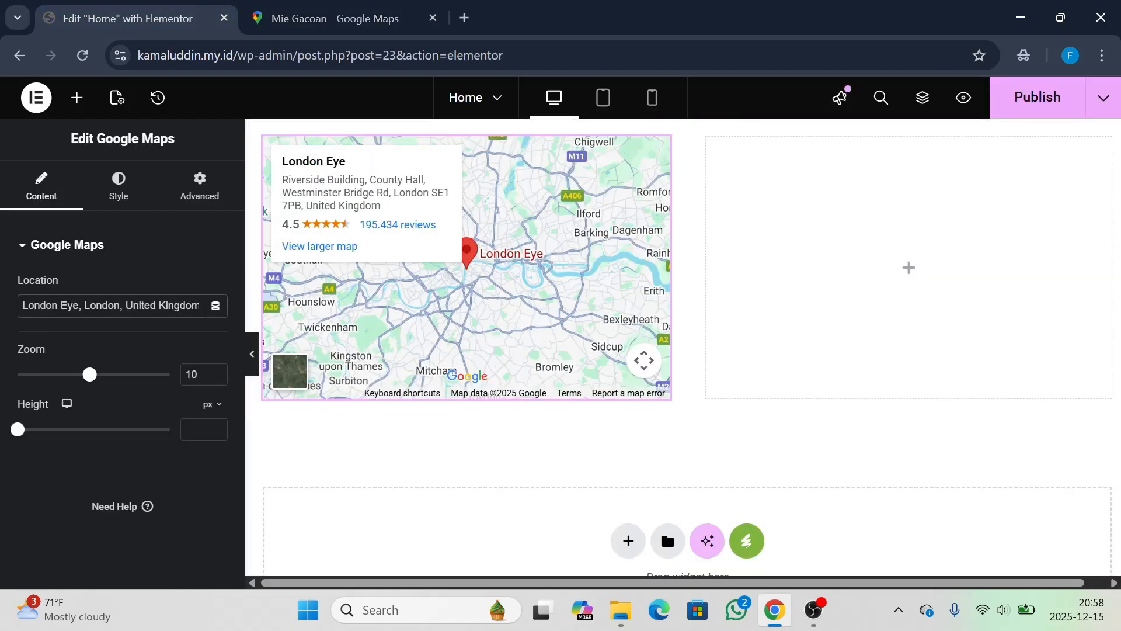
{"action": "key", "text": "ctrl+a"}
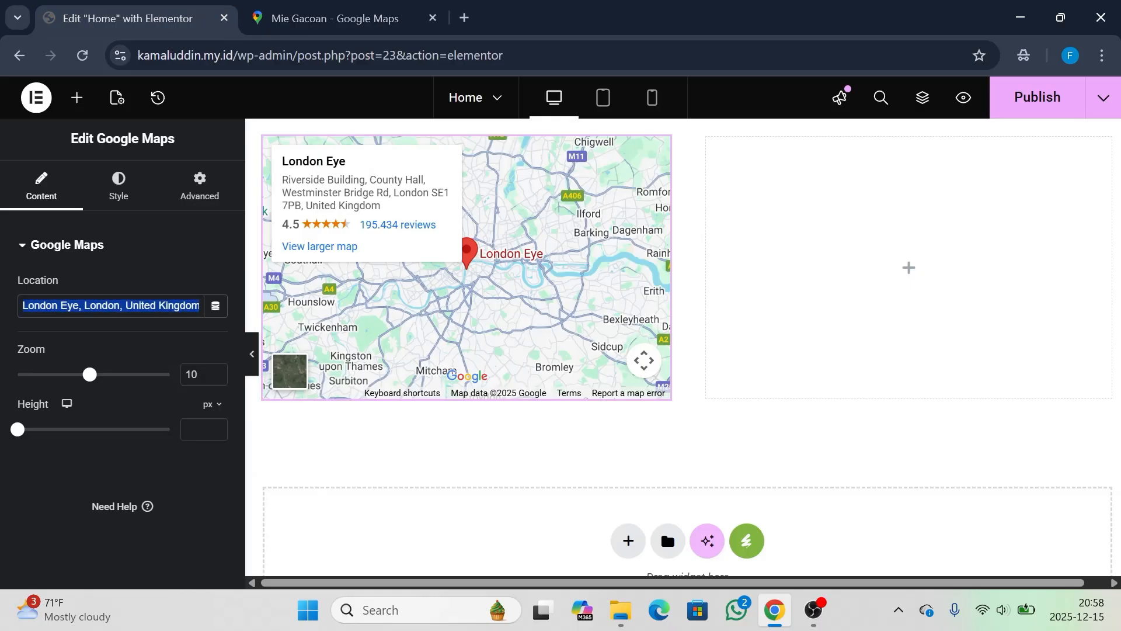
{"action": "key", "text": "ctrl+v"}
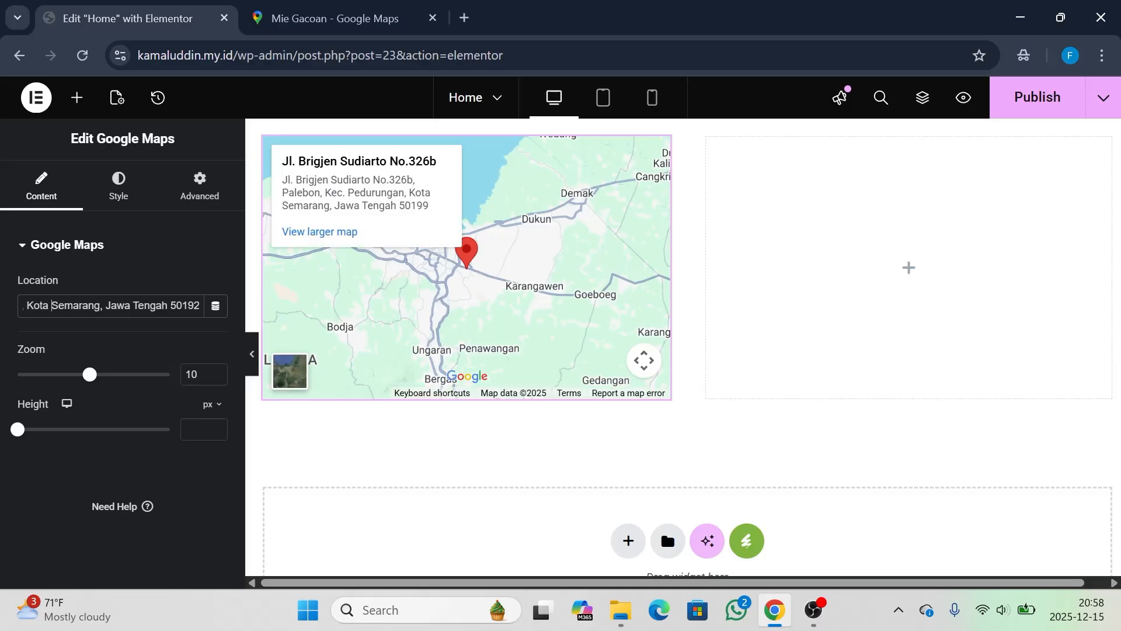
Insert "Mie Gacoan, " in front of the address in the map widget's location
{"action": "key", "text": "Left"}
{"action": "key", "text": "Left"}
{"action": "key", "text": "Left"}
{"action": "key", "text": "Left"}
{"action": "key", "text": "Left"}
{"action": "key", "text": "Left"}
{"action": "key", "text": "Left"}
{"action": "key", "text": "Left"}
{"action": "key", "text": "Left"}
{"action": "key", "text": "Left"}
{"action": "key", "text": "Left"}
{"action": "key", "text": "Left"}
{"action": "key", "text": "Left"}
{"action": "key", "text": "Left"}
{"action": "key", "text": "Left"}
{"action": "key", "text": "Left"}
{"action": "key", "text": "Left"}
{"action": "key", "text": "Left"}
{"action": "key", "text": "Left"}
{"action": "key", "text": "Left"}
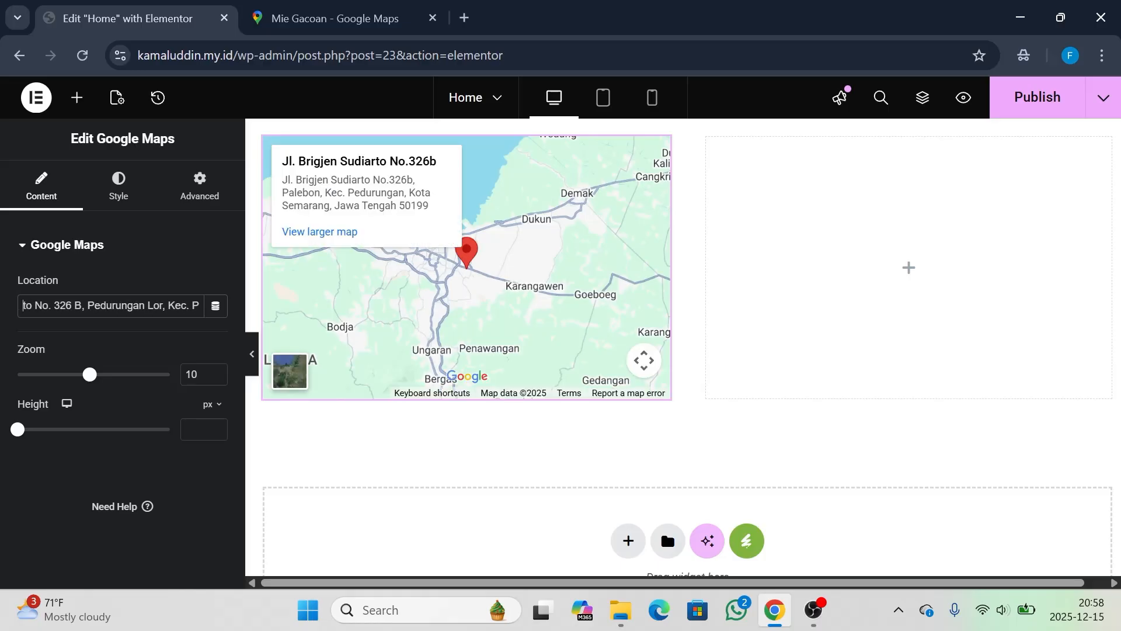
{"action": "key", "text": "Left"}
{"action": "key", "text": "Left"}
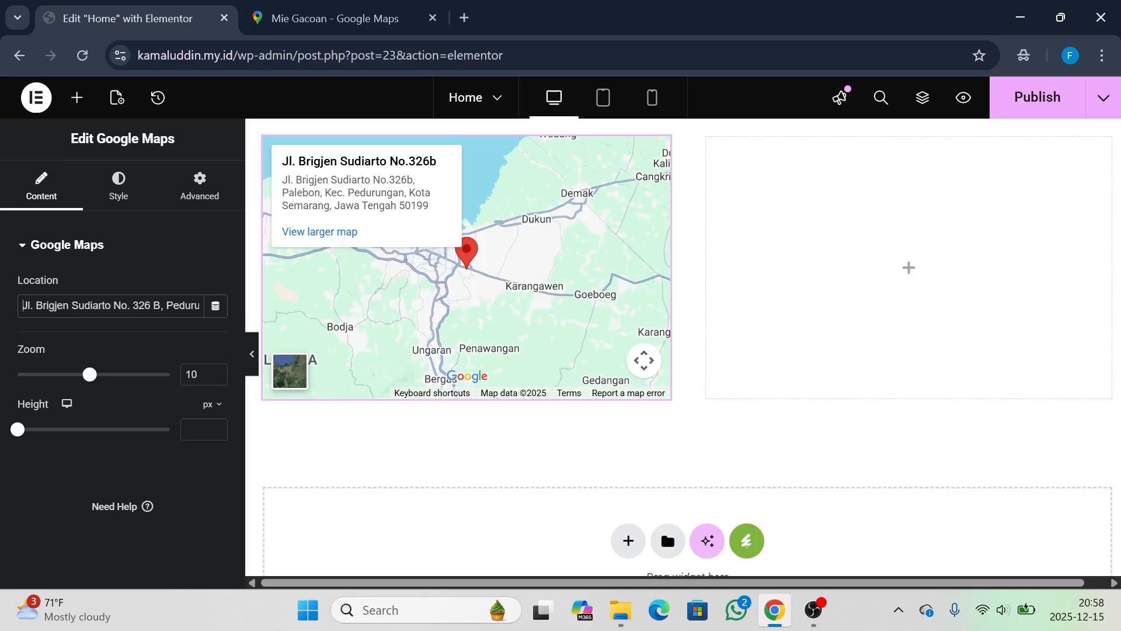
{"action": "type", "text": "M"}
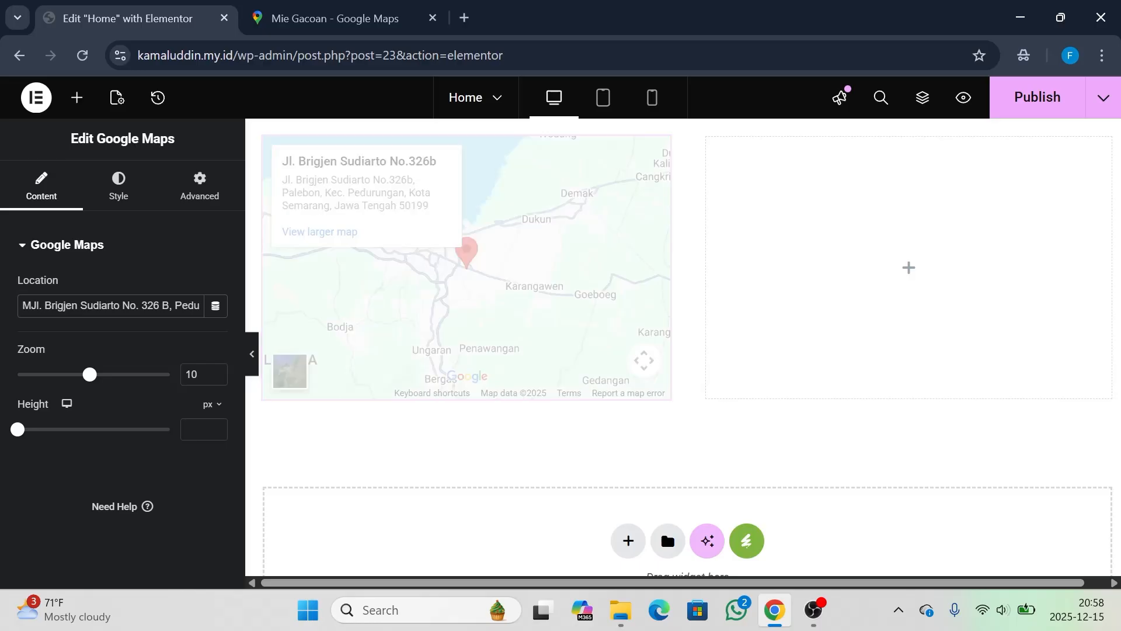
{"action": "type", "text": "ie"}
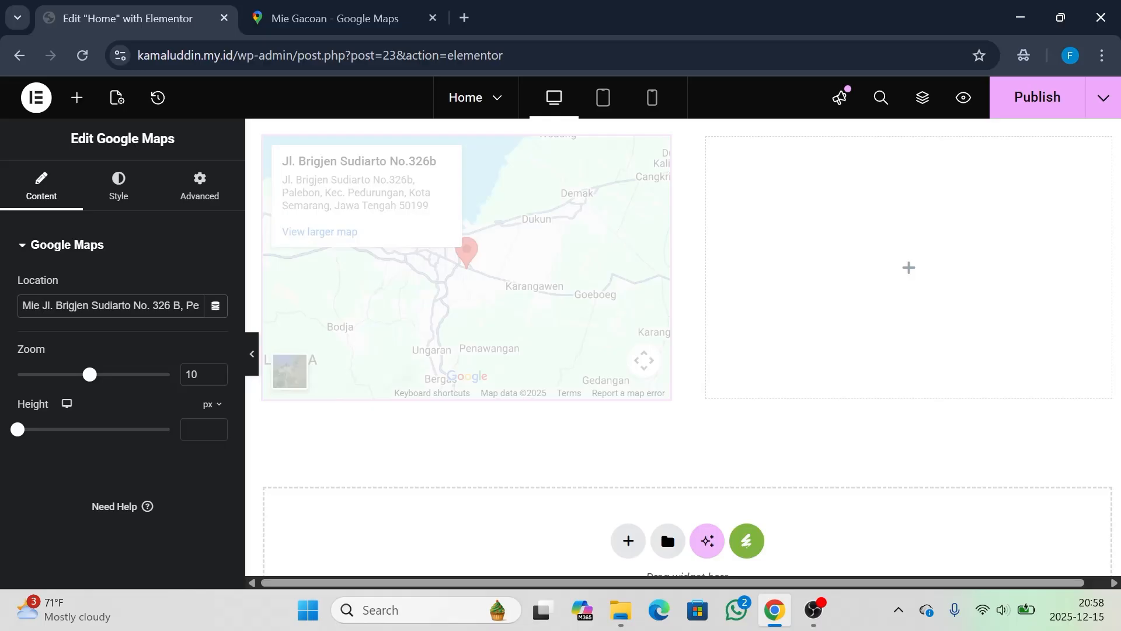
{"action": "type", "text": " Gacoa"}
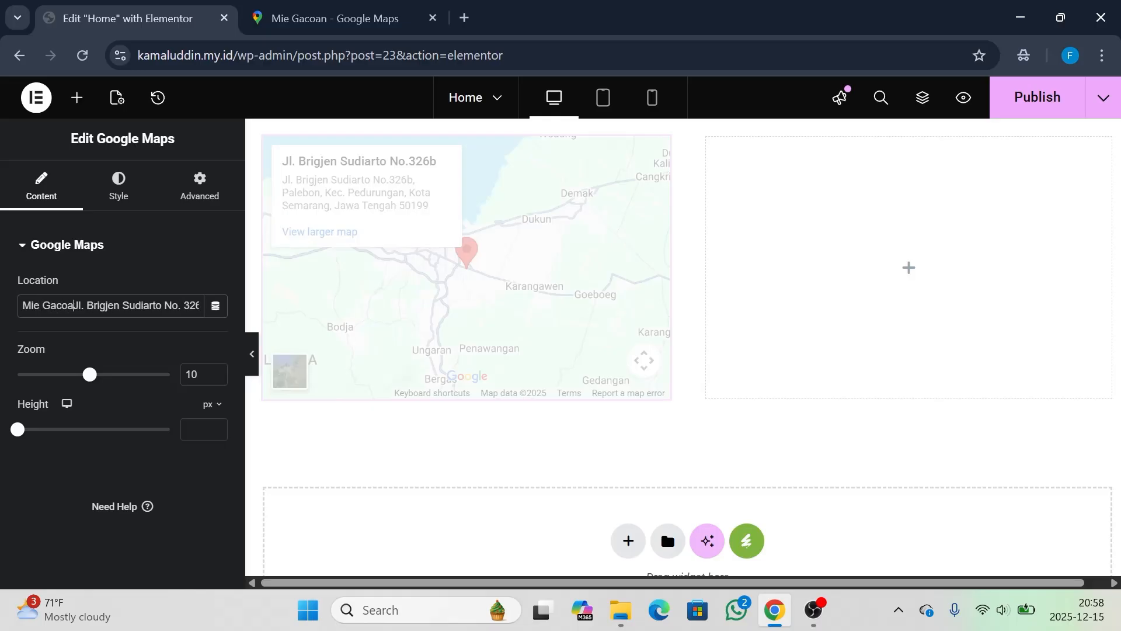
{"action": "type", "text": "n,"}
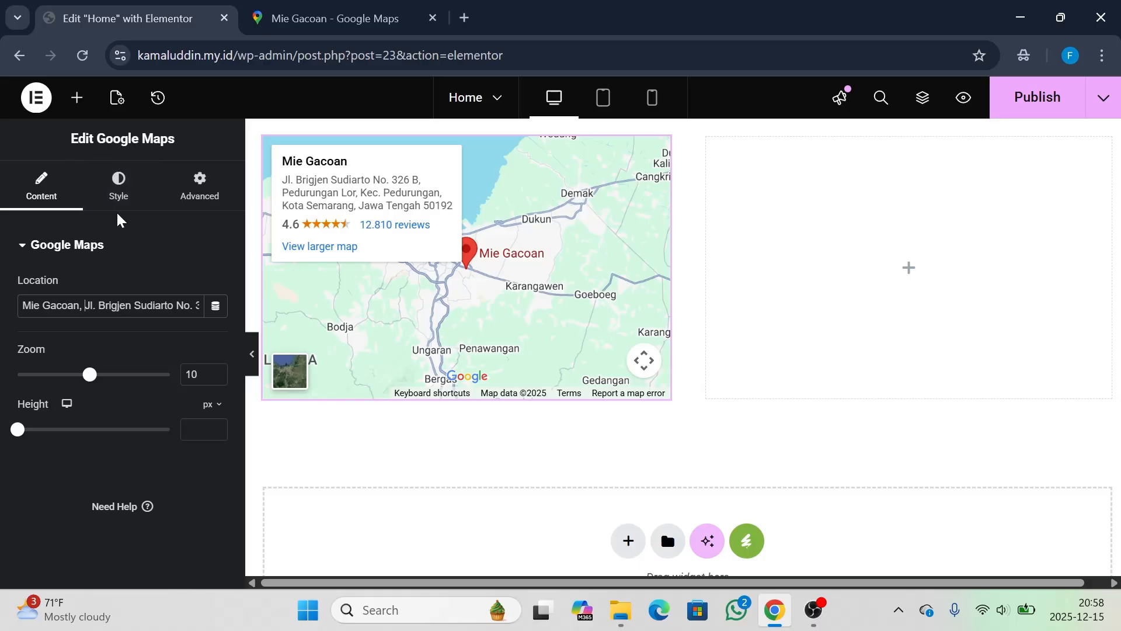
Try a 10 px border radius in the map widget's advanced settings, and clear the value again
{"action": "left_click", "coordinate": [118, 196]}
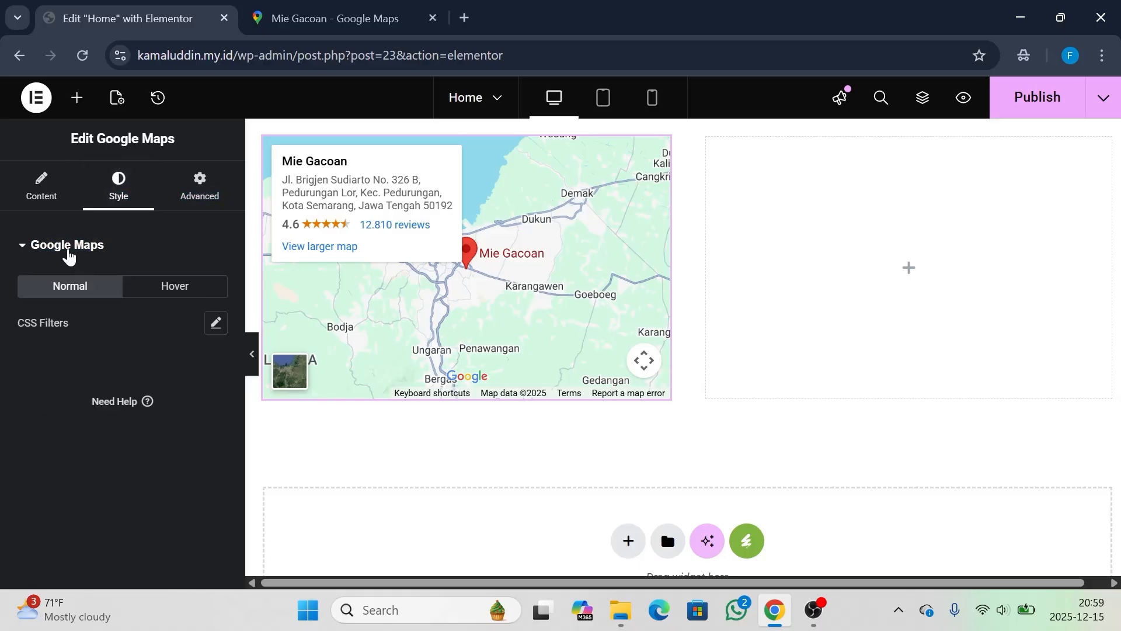
{"action": "left_click", "coordinate": [200, 197]}
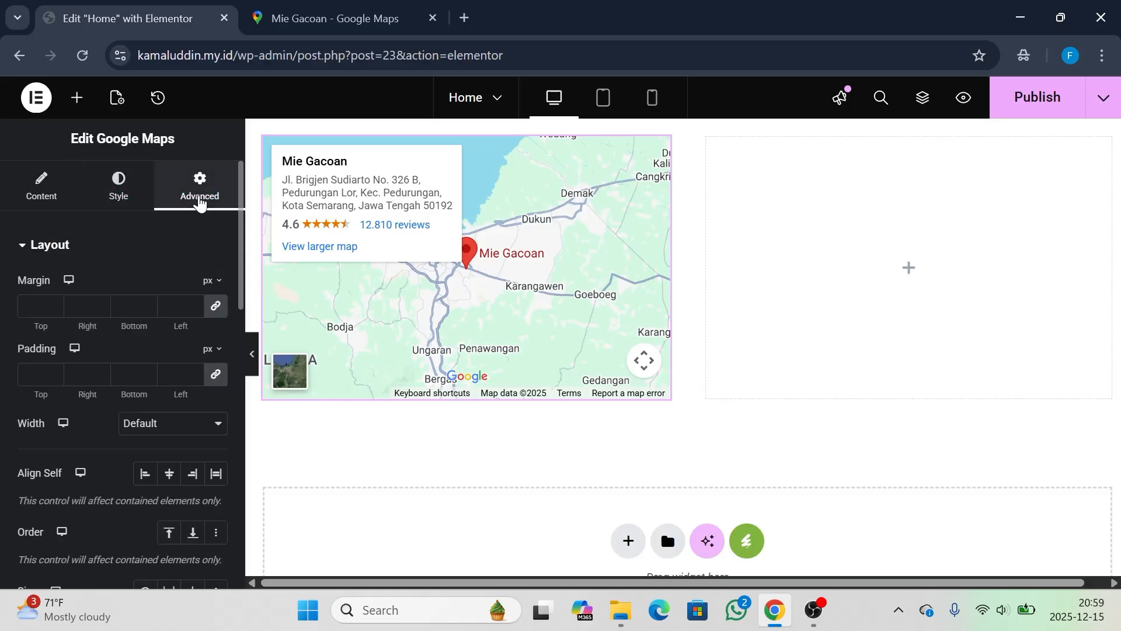
{"action": "left_click", "coordinate": [36, 249]}
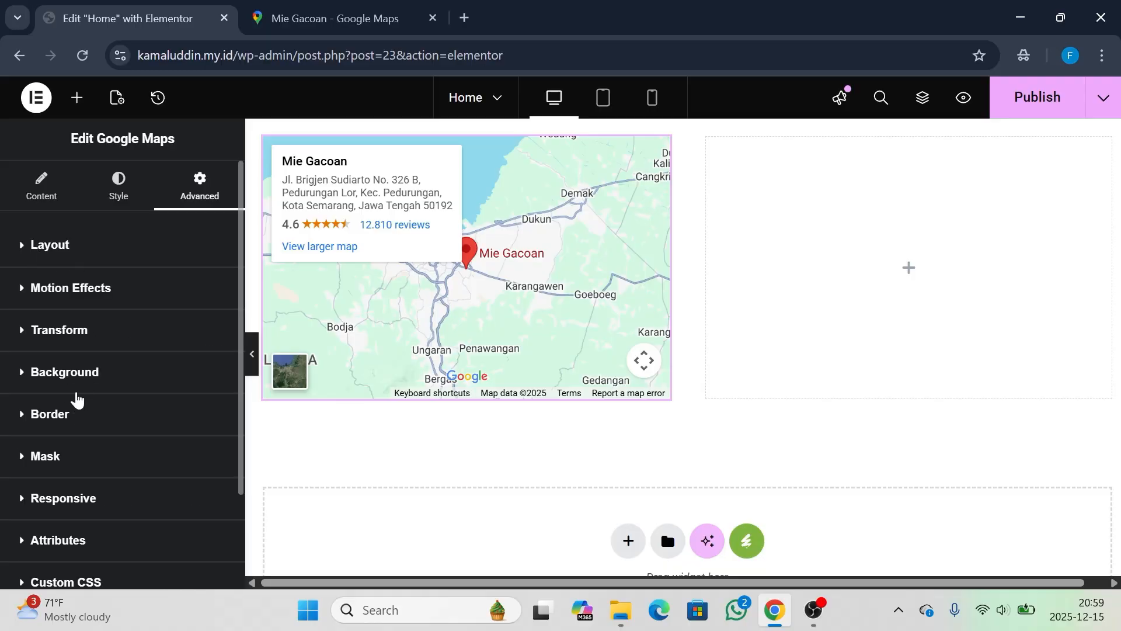
{"action": "left_click", "coordinate": [71, 416]}
{"action": "scroll", "coordinate": [71, 418], "scroll_direction": "down", "scroll_amount": 2}
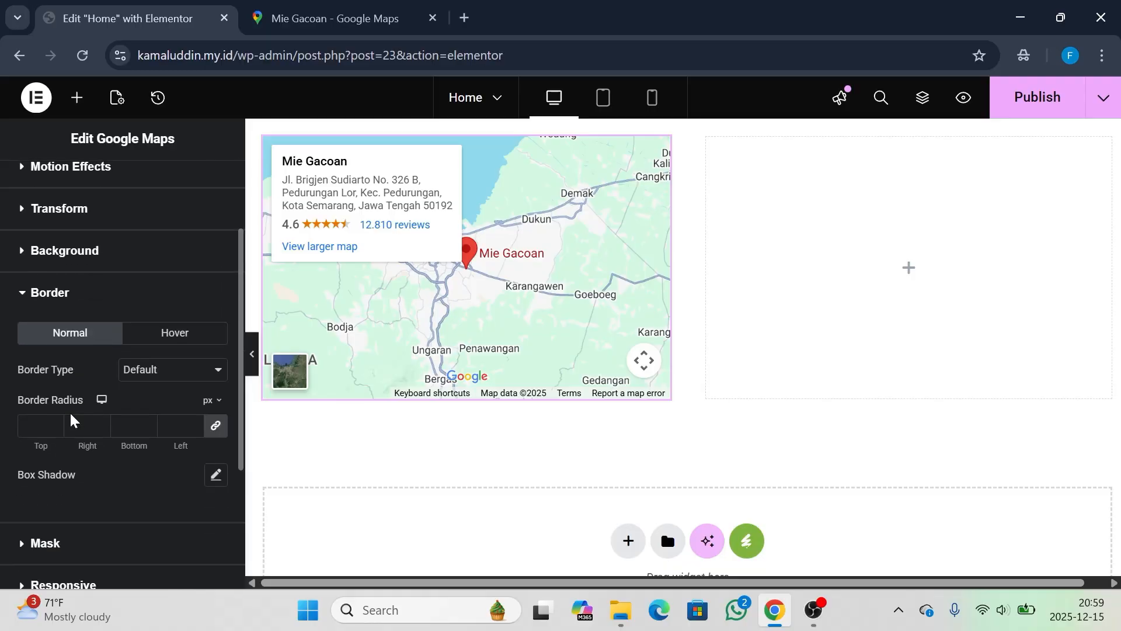
{"action": "left_click", "coordinate": [84, 425]}
{"action": "type", "text": "10"}
{"action": "key", "text": "BackSpace"}
{"action": "key", "text": "BackSpace"}
Try a 20 px margin on all sides of the map widget, and clear the value again
{"action": "scroll", "coordinate": [108, 322], "scroll_direction": "up", "scroll_amount": 2}
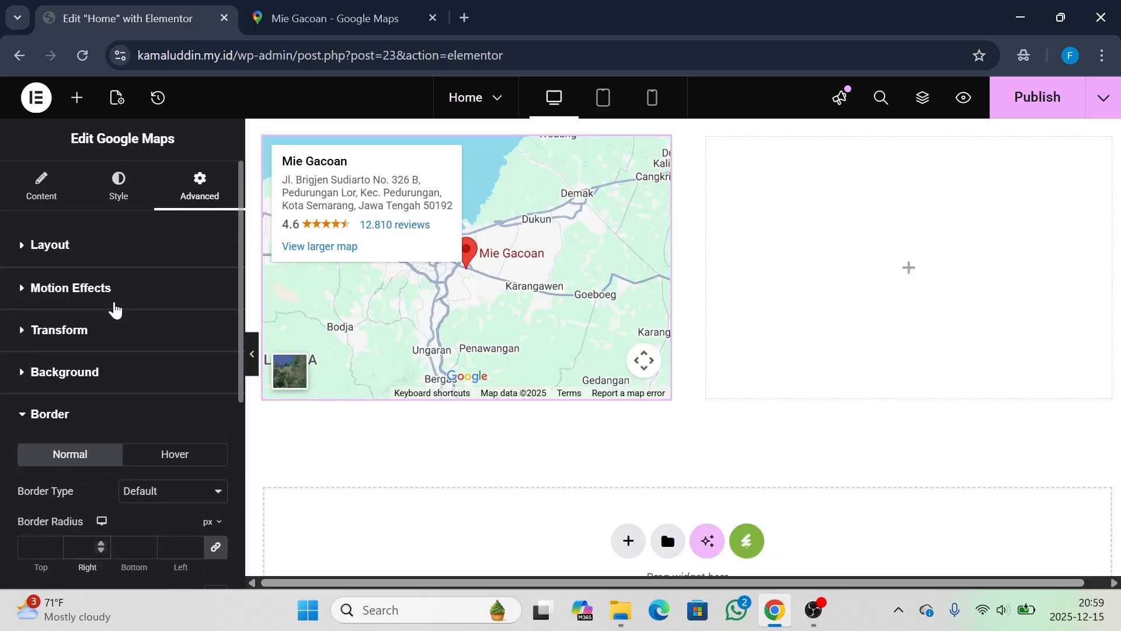
{"action": "left_click", "coordinate": [104, 239]}
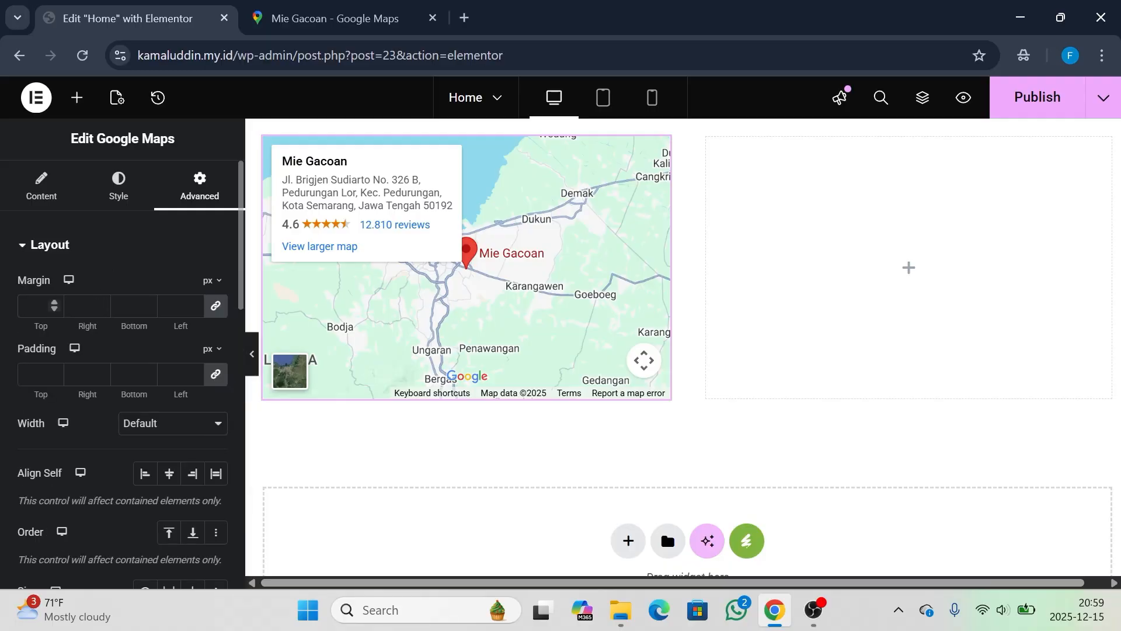
{"action": "type", "text": "20"}
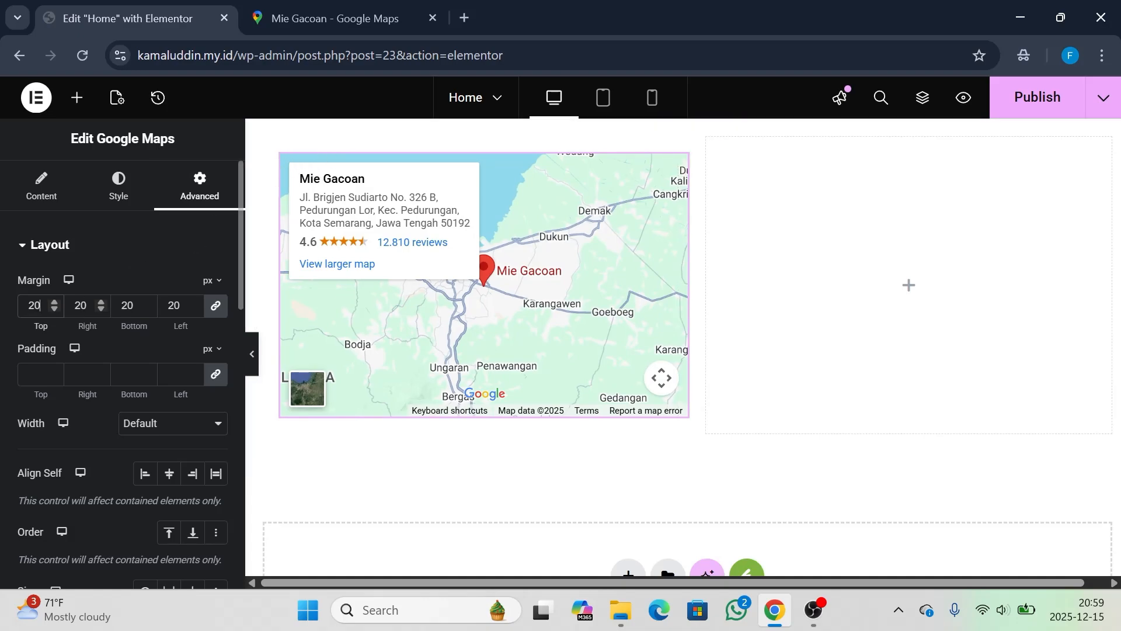
{"action": "key", "text": "BackSpace"}
{"action": "key", "text": "BackSpace"}
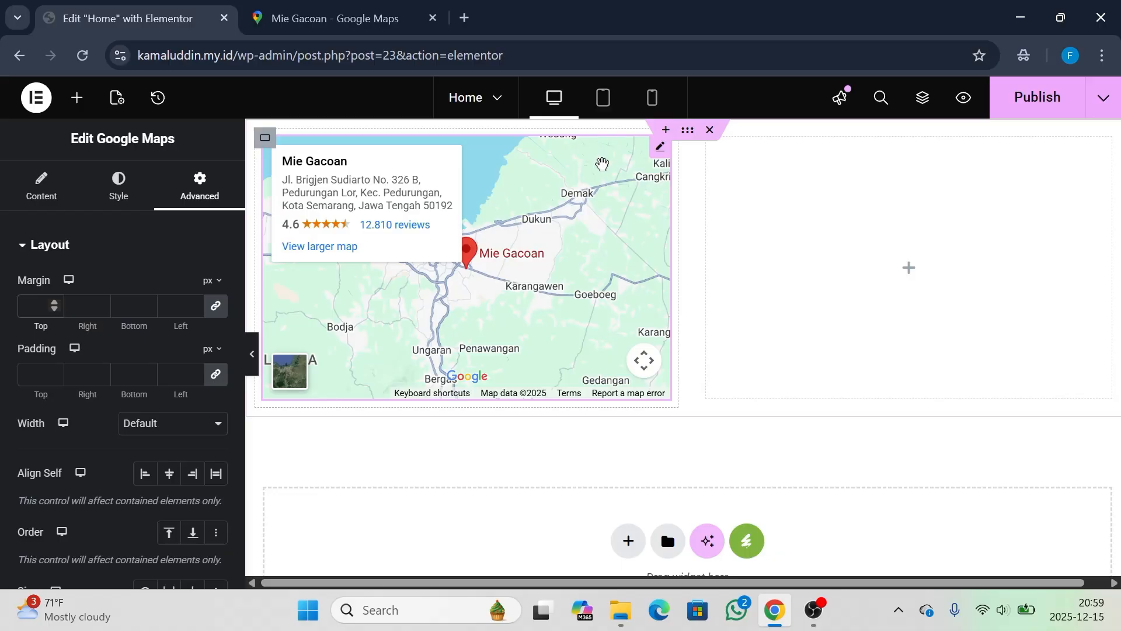
Add a Text Editor widget below the map in the grid's first cell, keeping its placeholder text
{"action": "left_click", "coordinate": [76, 97]}
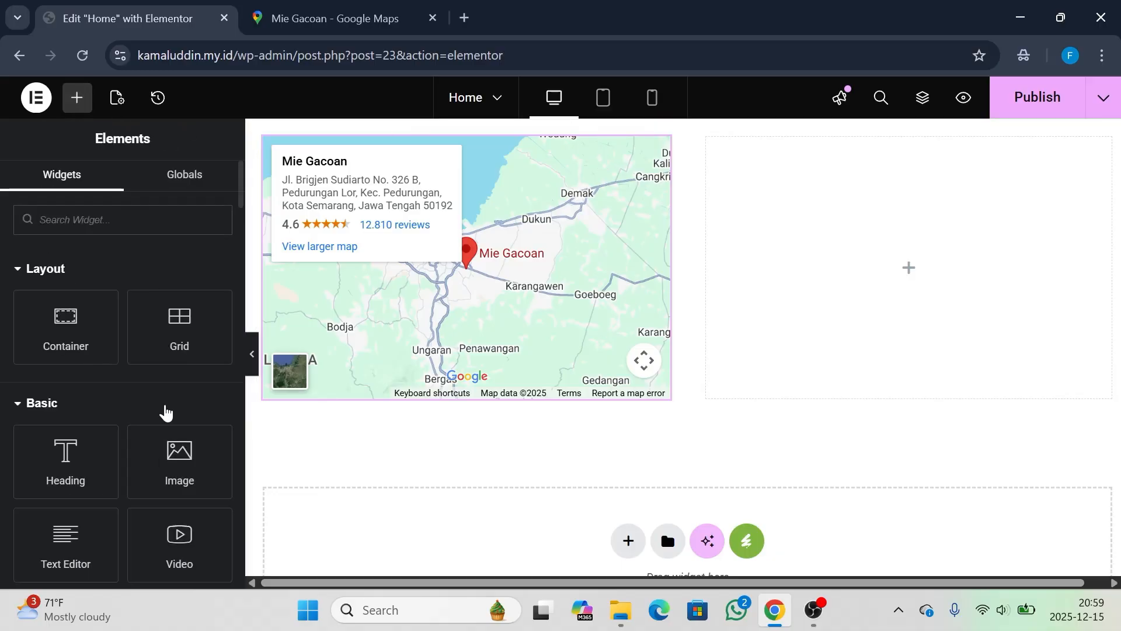
{"action": "scroll", "coordinate": [155, 431], "scroll_direction": "down", "scroll_amount": 5}
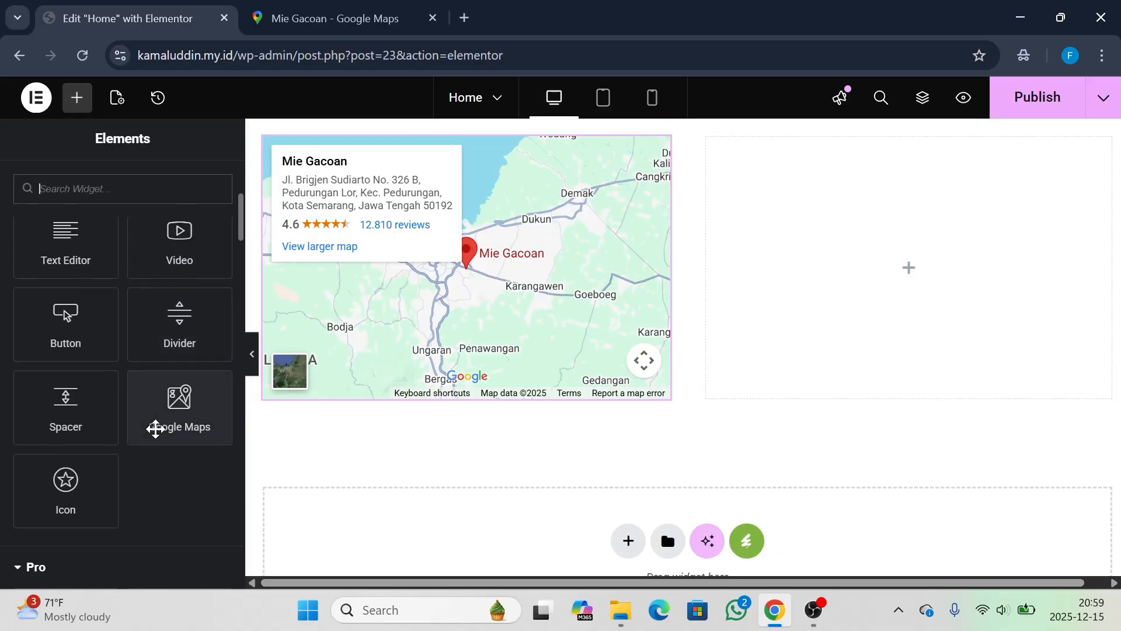
{"action": "scroll", "coordinate": [155, 435], "scroll_direction": "down", "scroll_amount": 1}
{"action": "scroll", "coordinate": [83, 240], "scroll_direction": "up", "scroll_amount": 2}
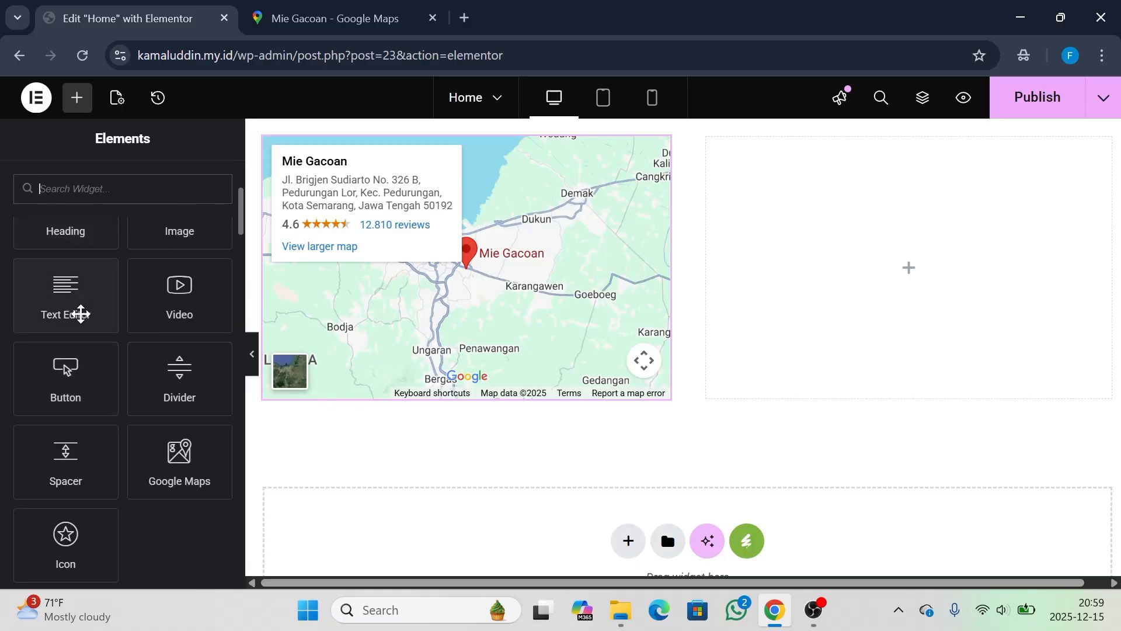
{"action": "left_click_drag", "start_coordinate": [81, 314], "coordinate": [365, 396]}
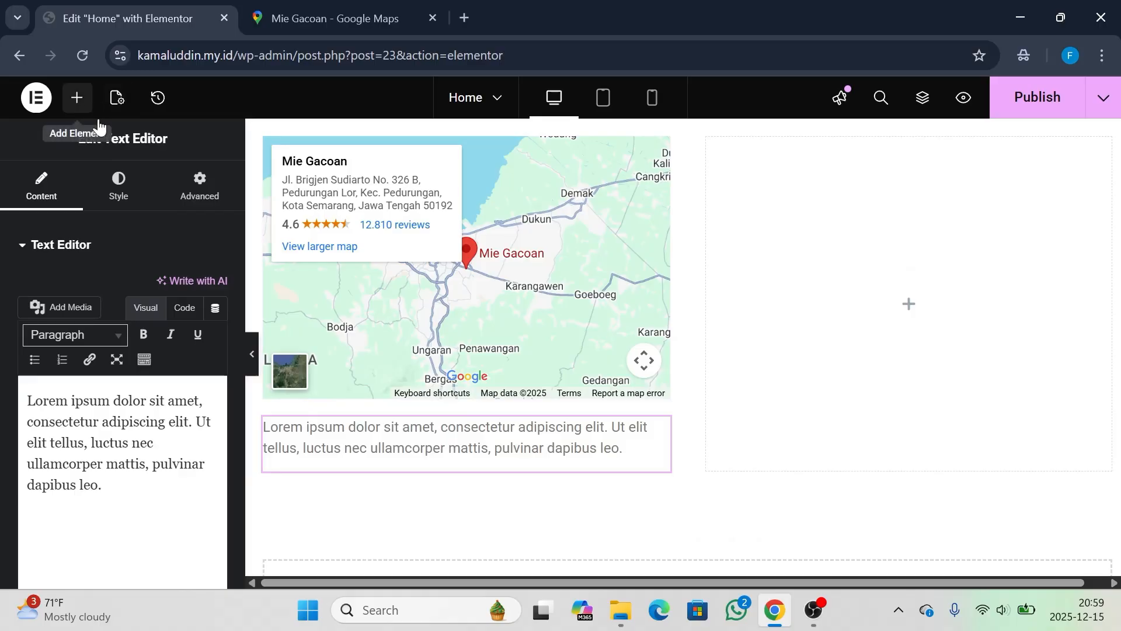
{"action": "double_click", "coordinate": [150, 421]}
Add a Button widget below the text paragraph in the grid's first cell
{"action": "left_click", "coordinate": [76, 98]}
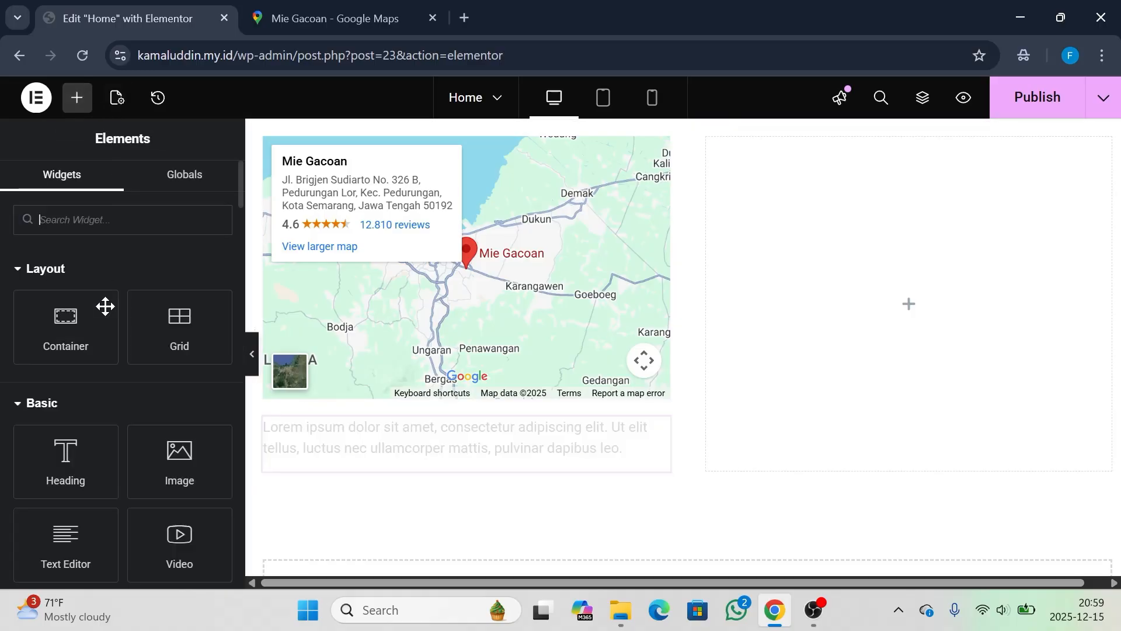
{"action": "scroll", "coordinate": [105, 305], "scroll_direction": "down", "scroll_amount": 4}
{"action": "left_click_drag", "start_coordinate": [71, 406], "coordinate": [338, 476]}
{"action": "scroll", "coordinate": [339, 474], "scroll_direction": "down", "scroll_amount": 2}
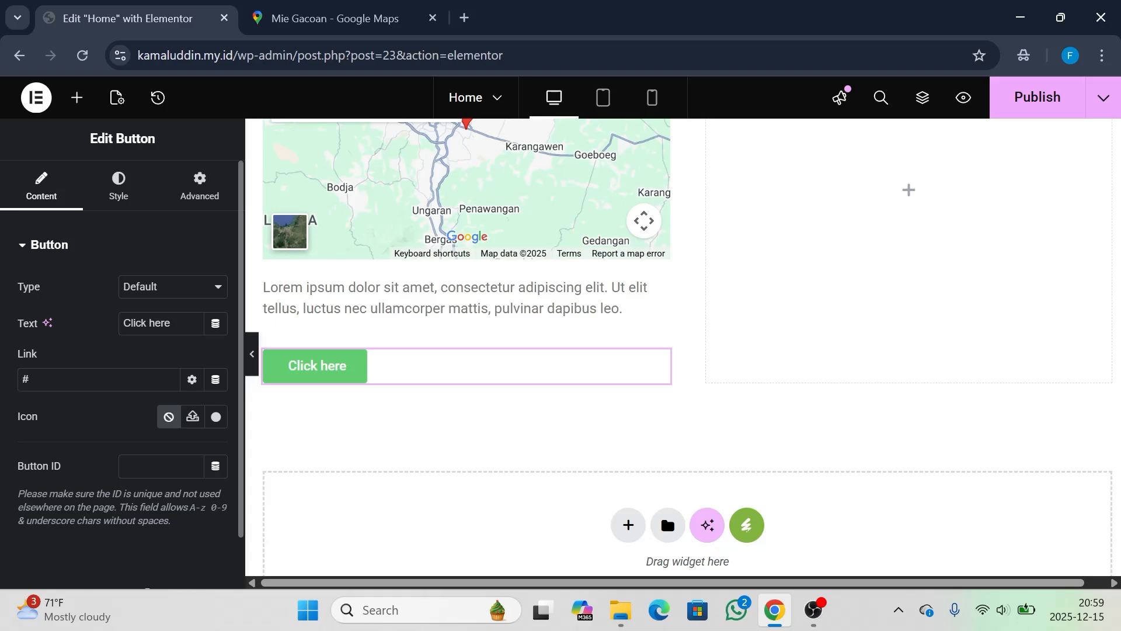
Set the button's text to "ayo kunjungi"
{"action": "left_click_drag", "start_coordinate": [170, 324], "coordinate": [105, 324]}
{"action": "type", "text": "ay"}
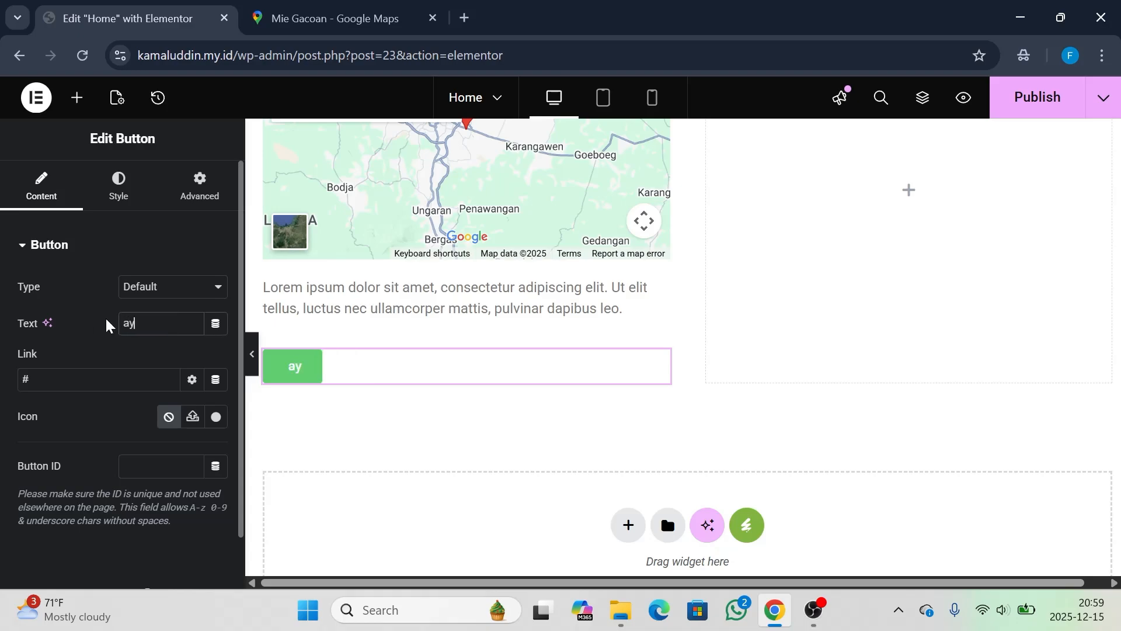
{"action": "type", "text": "o kunjungi"}
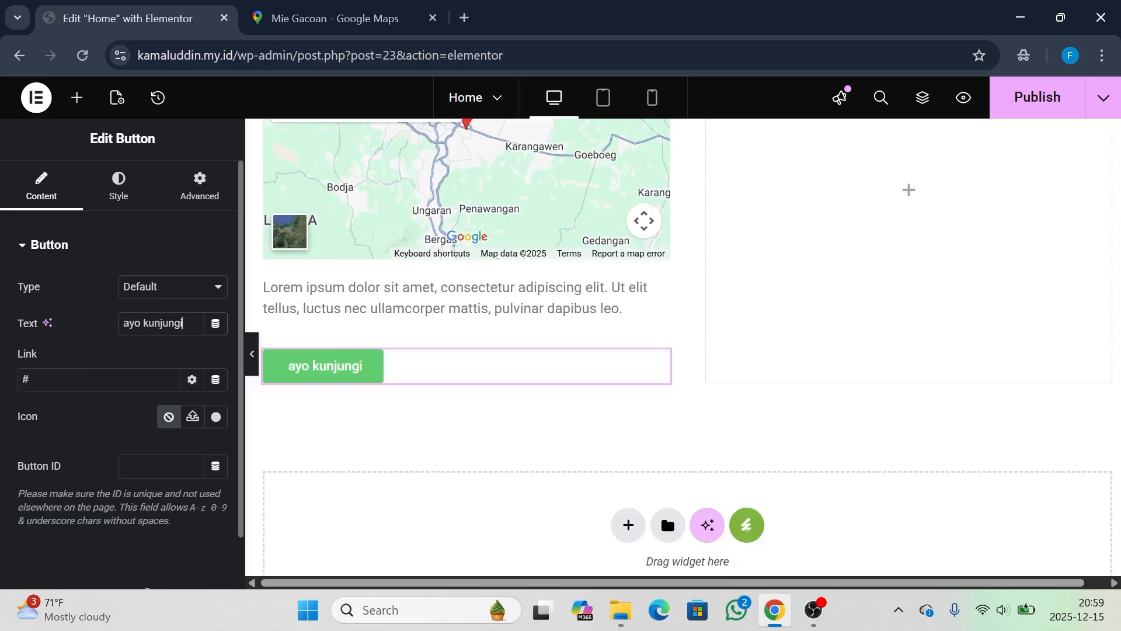
{"action": "left_click", "coordinate": [76, 381]}
Try the center position in the button's style settings, and set the position to Right
{"action": "left_click", "coordinate": [119, 197]}
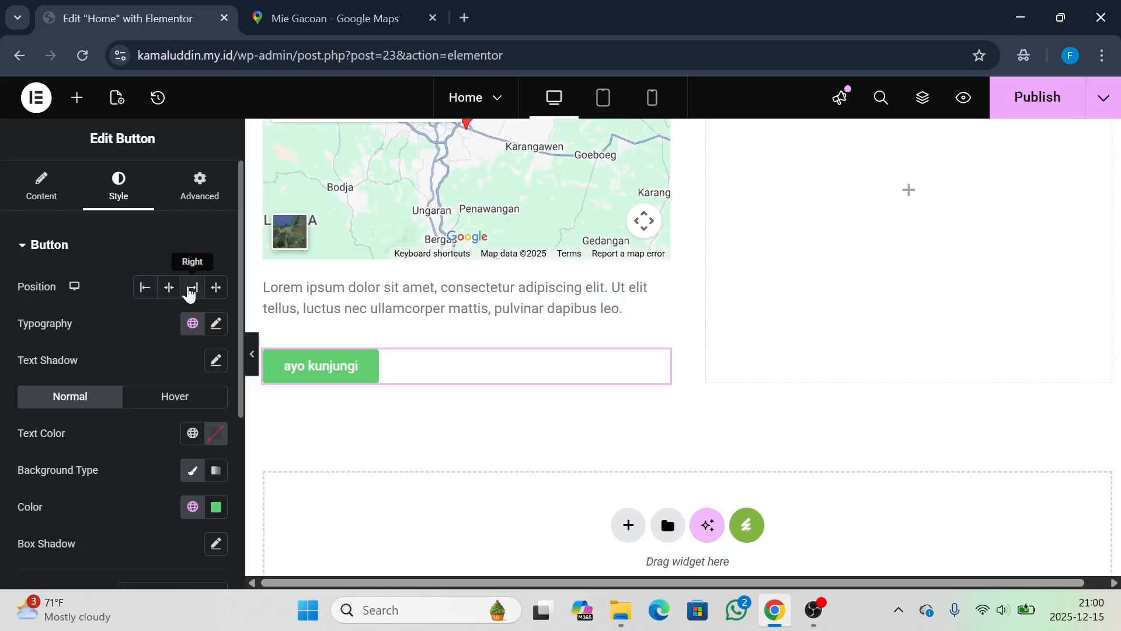
{"action": "left_click", "coordinate": [169, 288]}
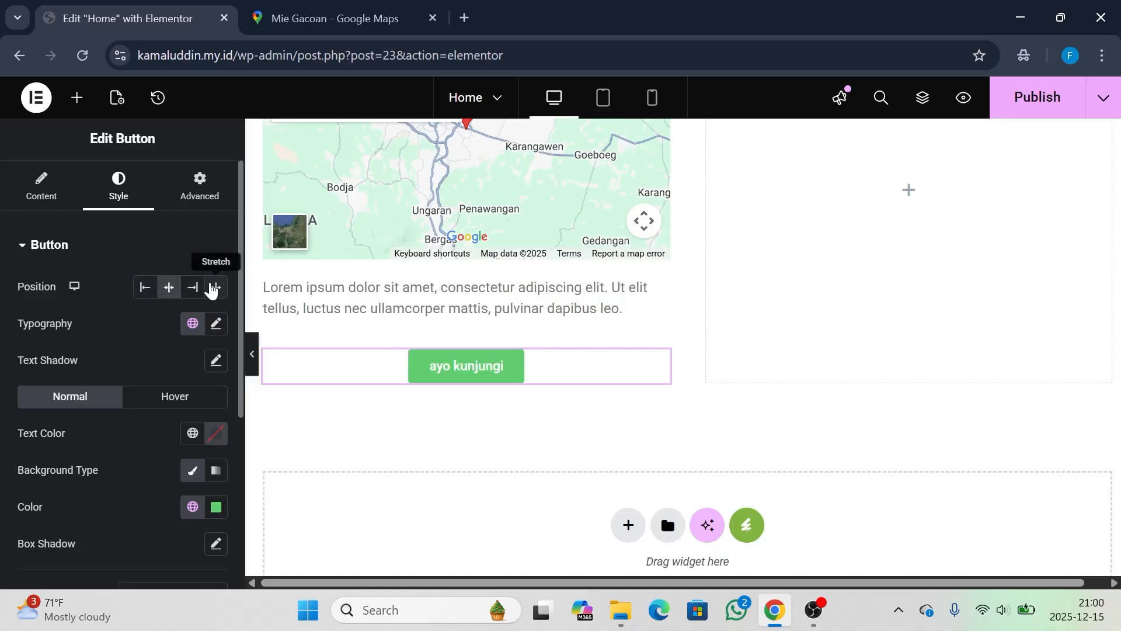
{"action": "left_click", "coordinate": [193, 289]}
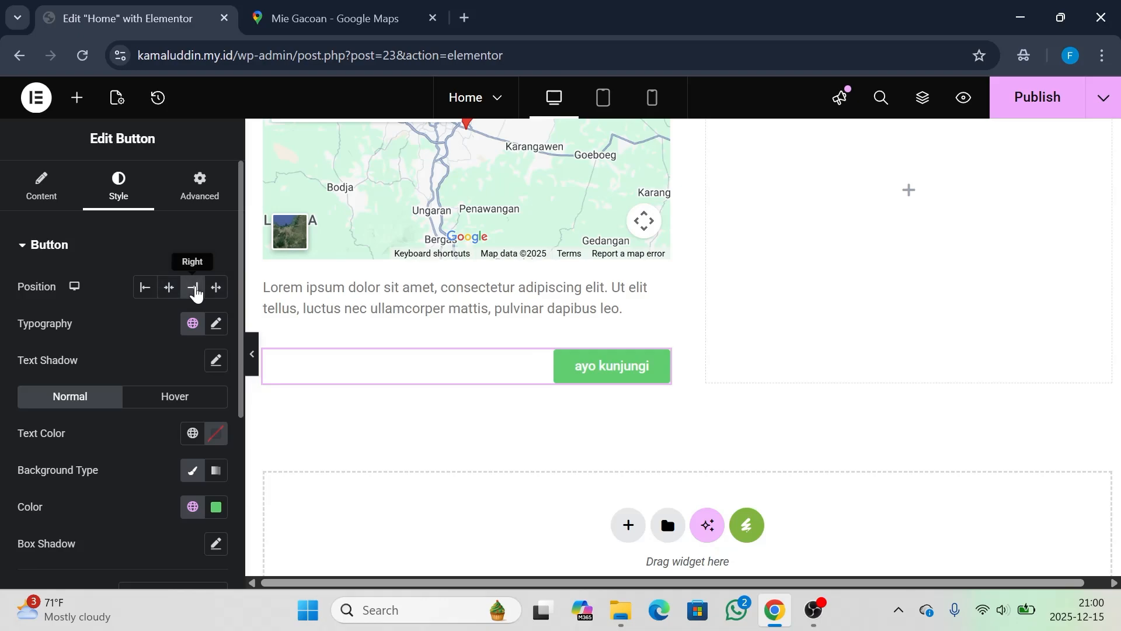
Try the Stretch position for the "ayo kunjungi" button, and set its position to Left
{"action": "left_click", "coordinate": [216, 294]}
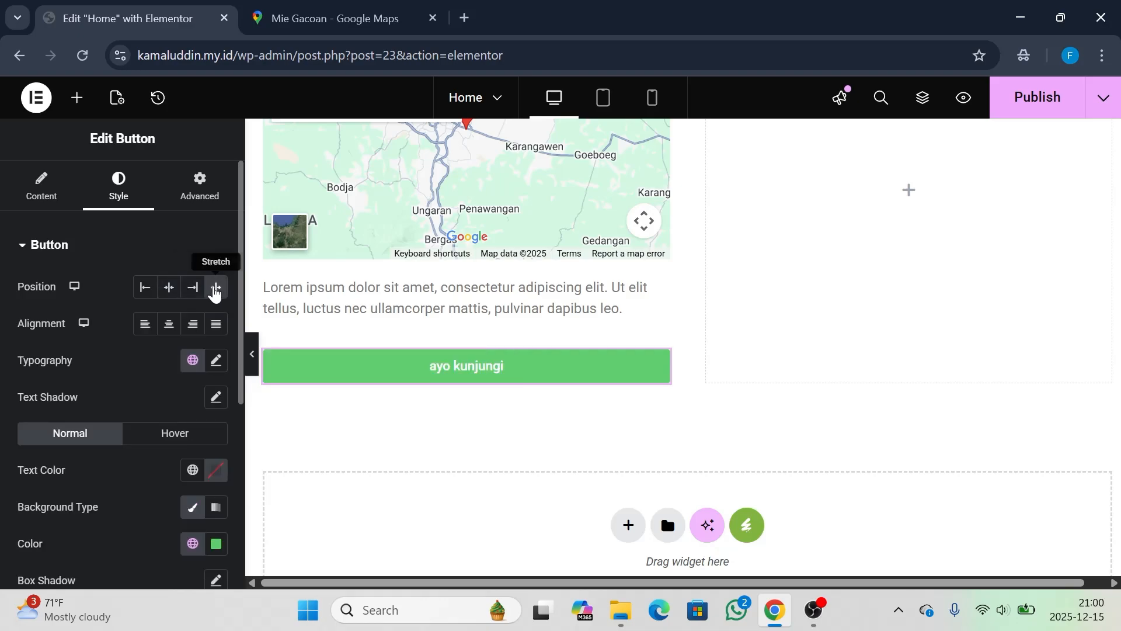
{"action": "left_click", "coordinate": [147, 290]}
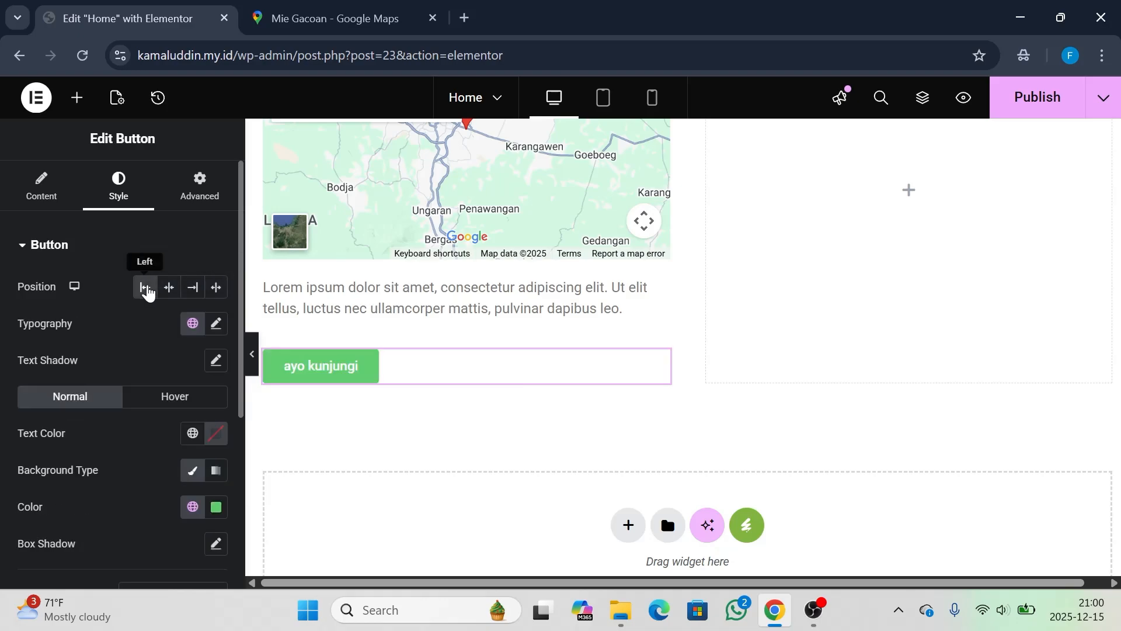
Change the "ayo kunjungi" button's background color to a custom medium blue
{"action": "scroll", "coordinate": [148, 291], "scroll_direction": "down", "scroll_amount": 2}
{"action": "scroll", "coordinate": [148, 289], "scroll_direction": "down", "scroll_amount": 2}
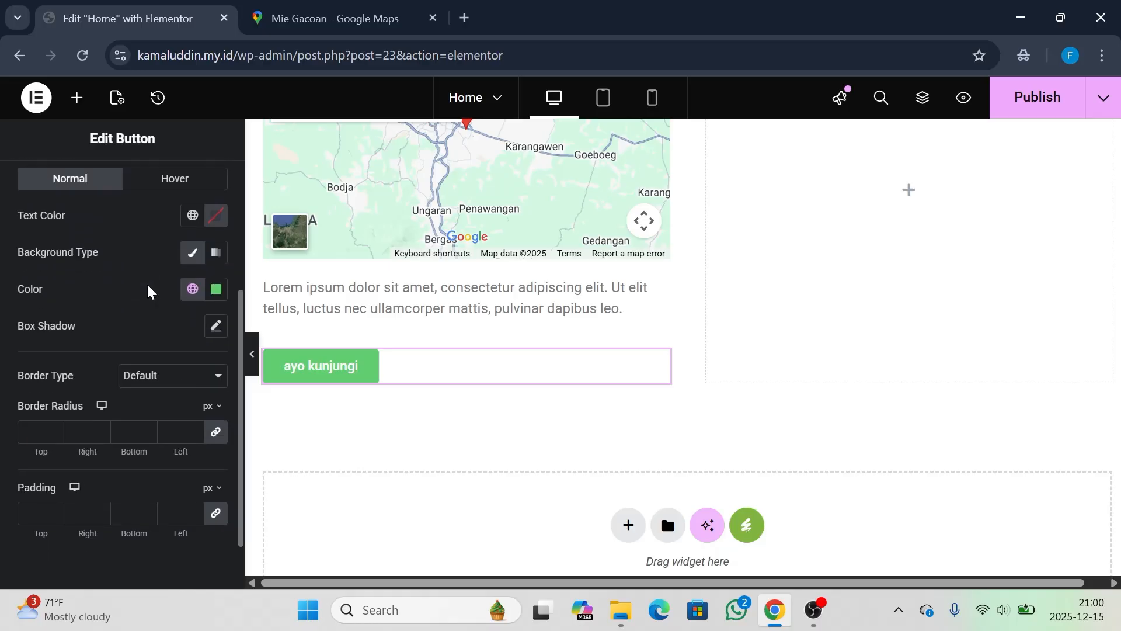
{"action": "scroll", "coordinate": [146, 282], "scroll_direction": "down", "scroll_amount": 2}
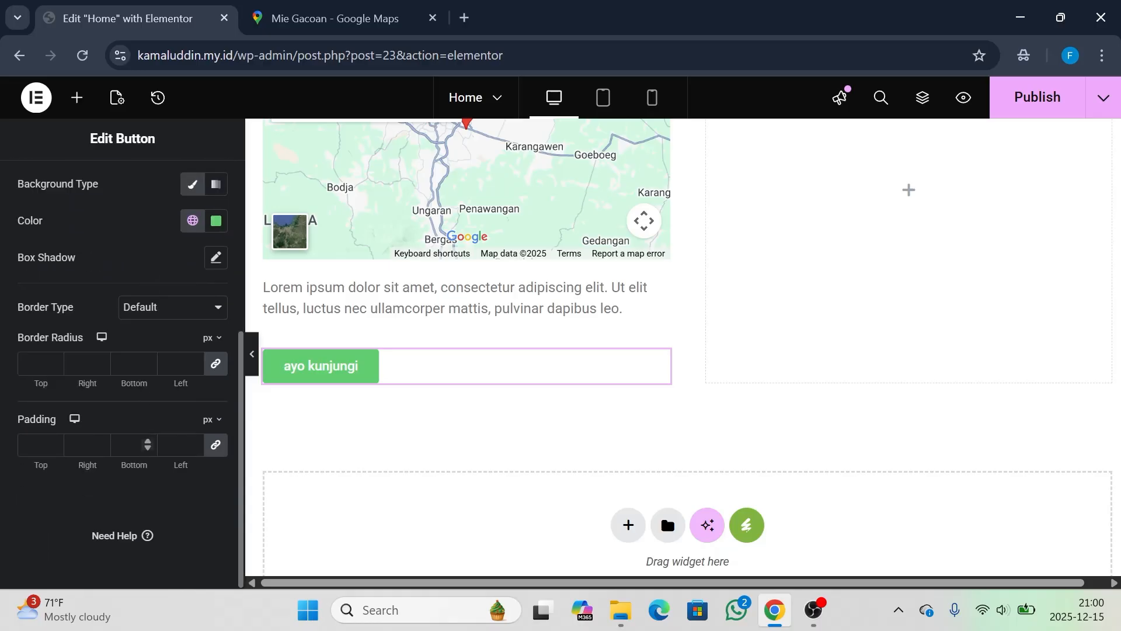
{"action": "scroll", "coordinate": [143, 366], "scroll_direction": "up", "scroll_amount": 2}
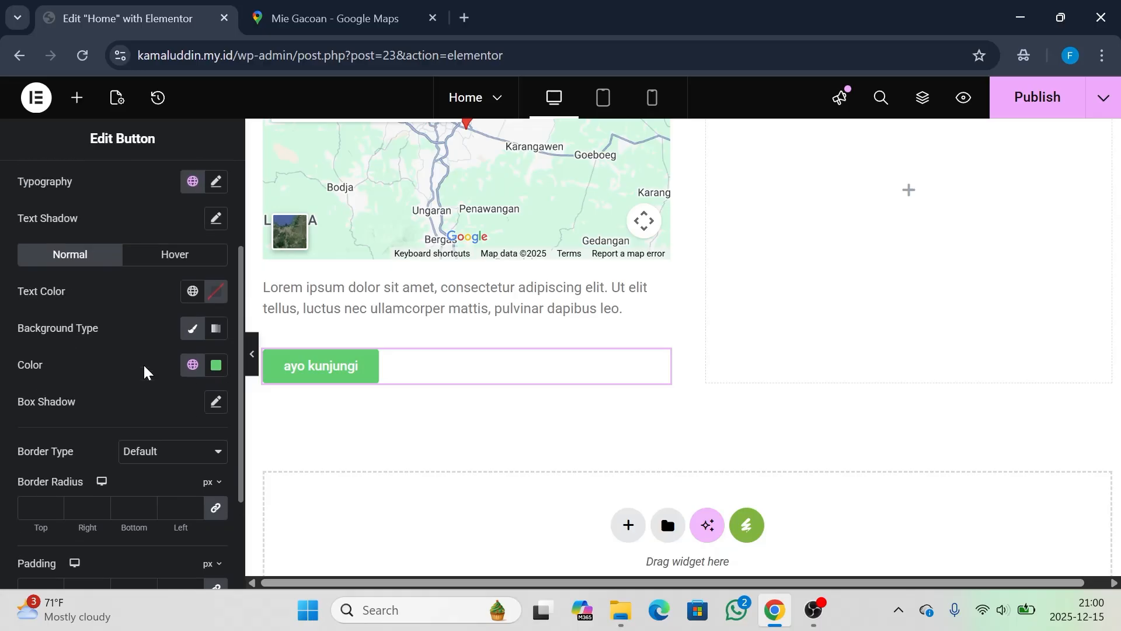
{"action": "scroll", "coordinate": [144, 369], "scroll_direction": "up", "scroll_amount": 1}
{"action": "left_click", "coordinate": [193, 400]}
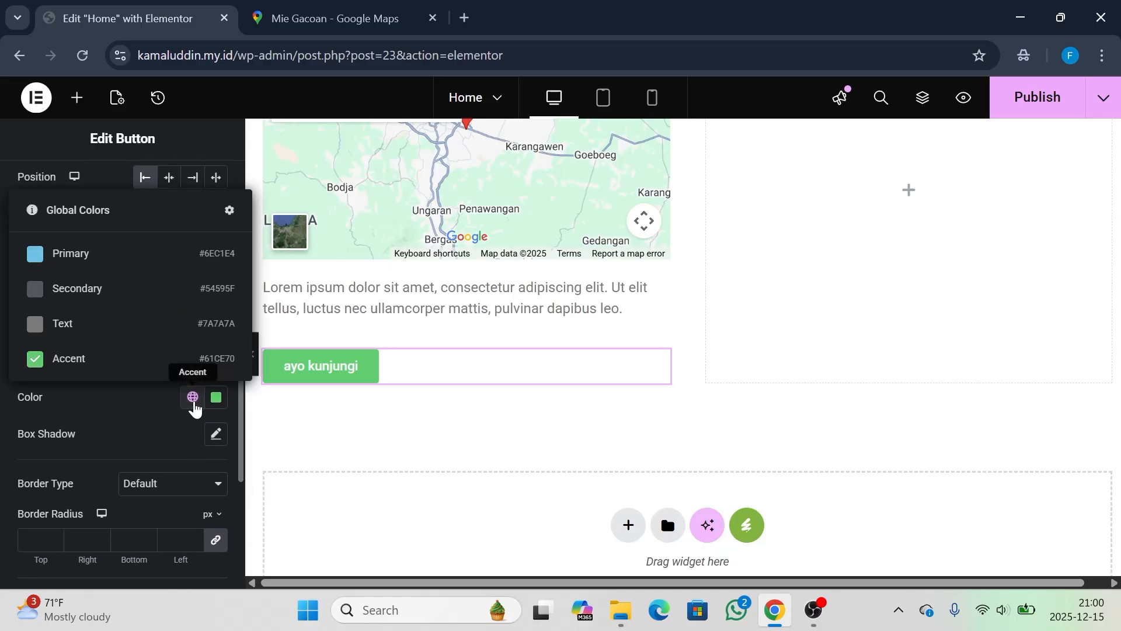
{"action": "left_click", "coordinate": [216, 398]}
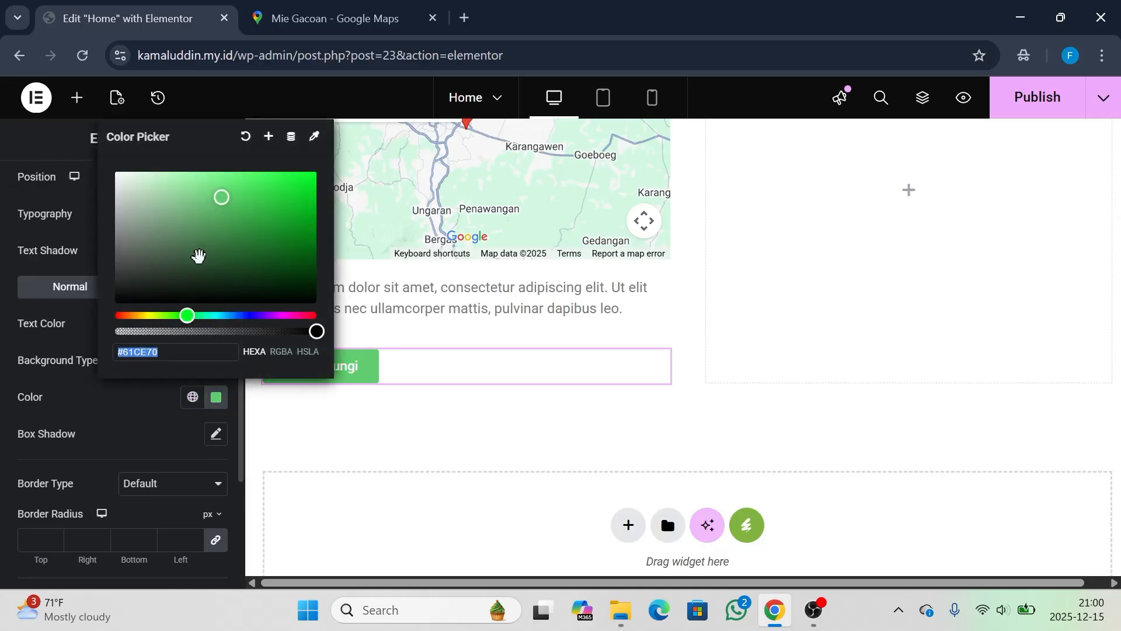
{"action": "left_click", "coordinate": [195, 247]}
{"action": "mouse_move", "coordinate": [188, 284]}
{"action": "left_mouse_down"}
{"action": "mouse_move", "coordinate": [193, 219]}
{"action": "mouse_move", "coordinate": [268, 222]}
{"action": "mouse_move", "coordinate": [222, 192]}
{"action": "left_mouse_up"}
{"action": "left_click", "coordinate": [244, 314]}
{"action": "left_click", "coordinate": [118, 432]}
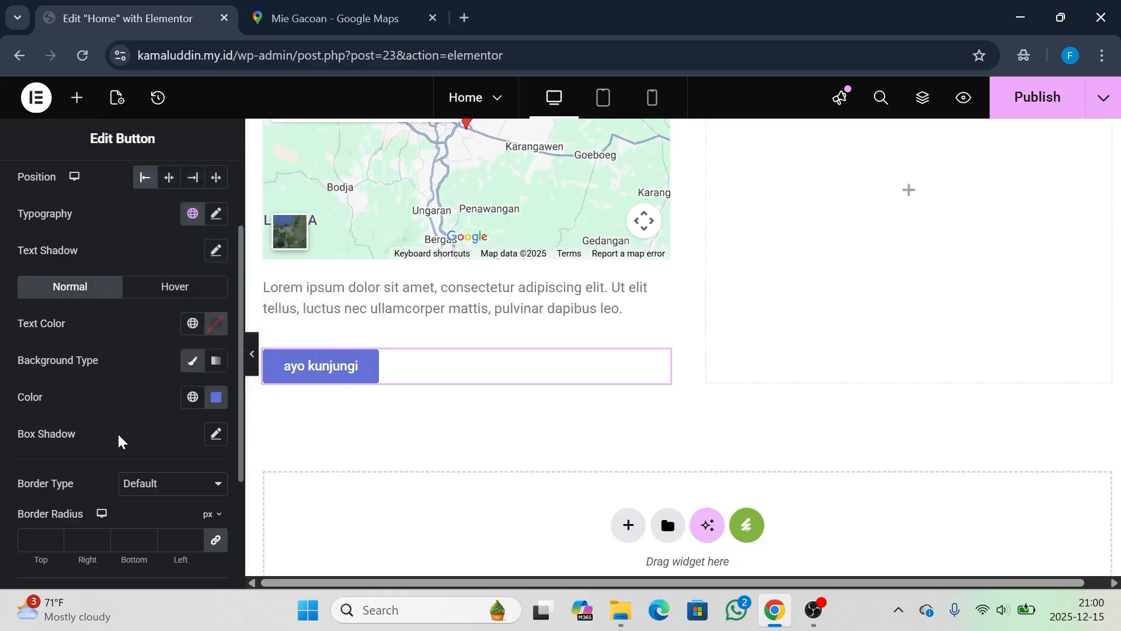
{"action": "scroll", "coordinate": [153, 321], "scroll_direction": "up", "scroll_amount": 2}
{"action": "left_click", "coordinate": [200, 179]}
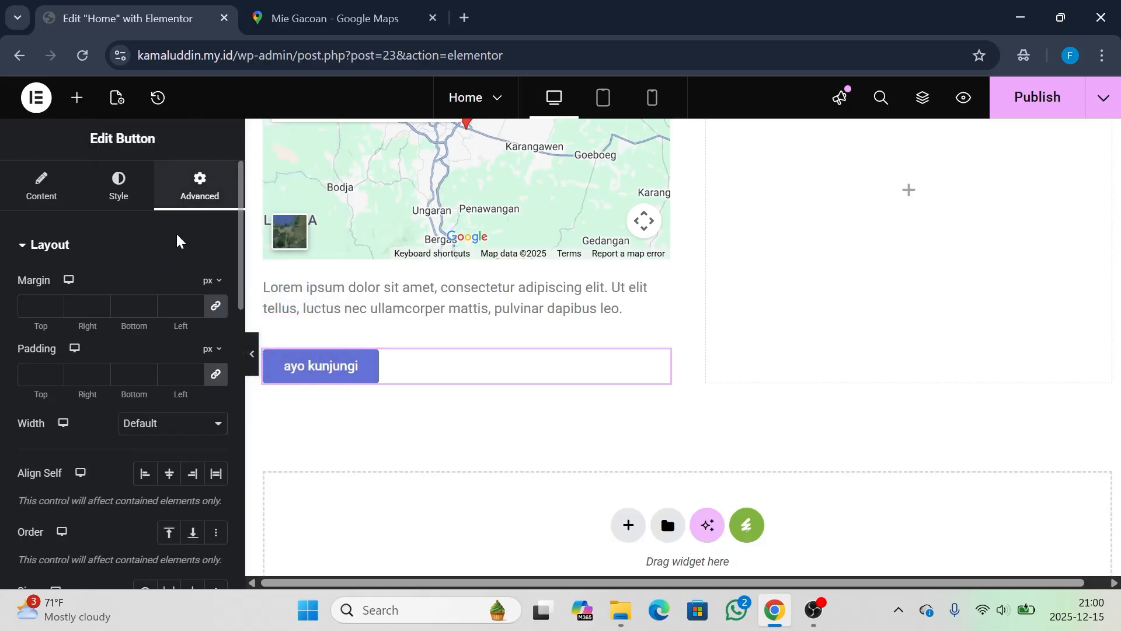
{"action": "scroll", "coordinate": [124, 341], "scroll_direction": "down", "scroll_amount": 7}
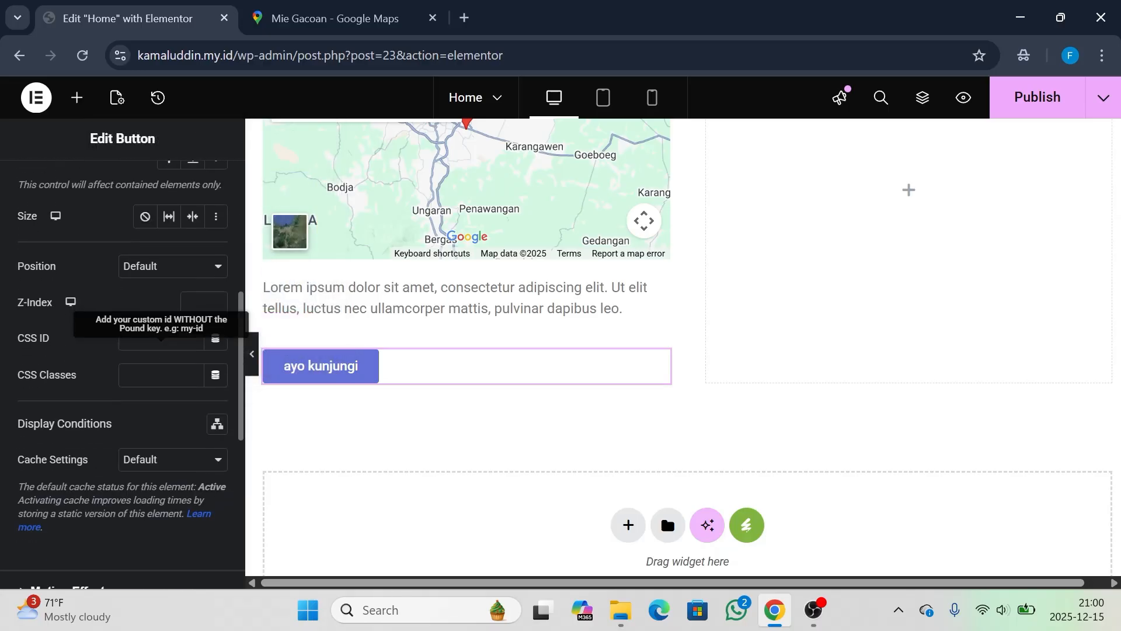
{"action": "scroll", "coordinate": [123, 341], "scroll_direction": "up", "scroll_amount": 7}
Try a WordPress Menu widget below the button in the grid's first cell, and delete it
{"action": "left_click", "coordinate": [77, 97]}
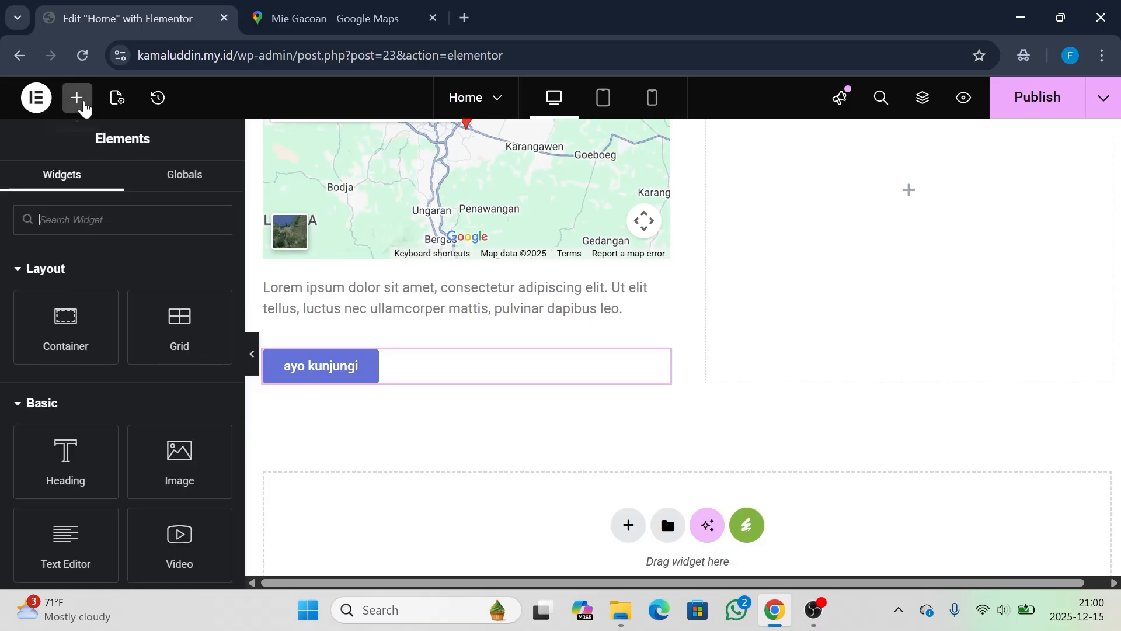
{"action": "scroll", "coordinate": [85, 348], "scroll_direction": "down", "scroll_amount": 9}
{"action": "scroll", "coordinate": [86, 349], "scroll_direction": "down", "scroll_amount": 2}
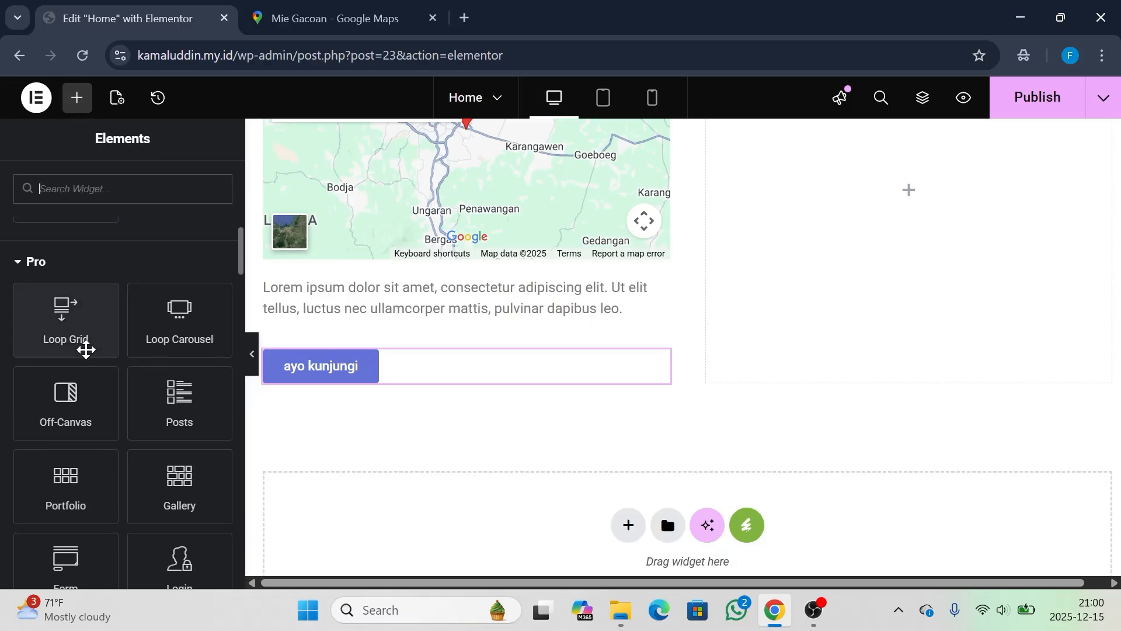
{"action": "scroll", "coordinate": [86, 349], "scroll_direction": "down", "scroll_amount": 2}
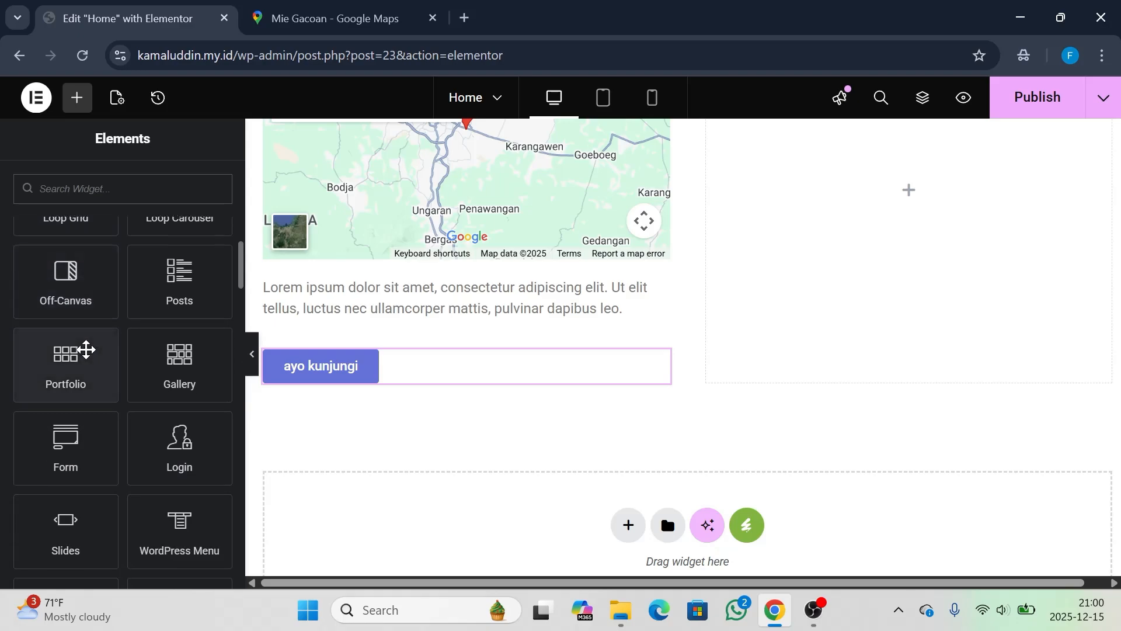
{"action": "scroll", "coordinate": [86, 348], "scroll_direction": "up", "scroll_amount": 1}
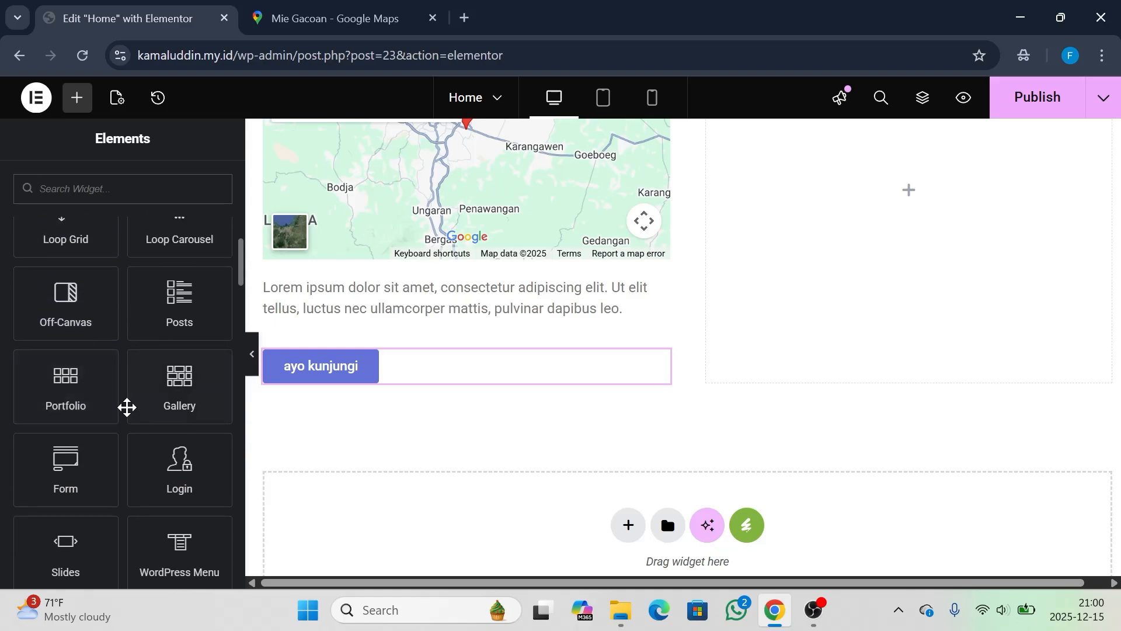
{"action": "scroll", "coordinate": [125, 405], "scroll_direction": "up", "scroll_amount": 1}
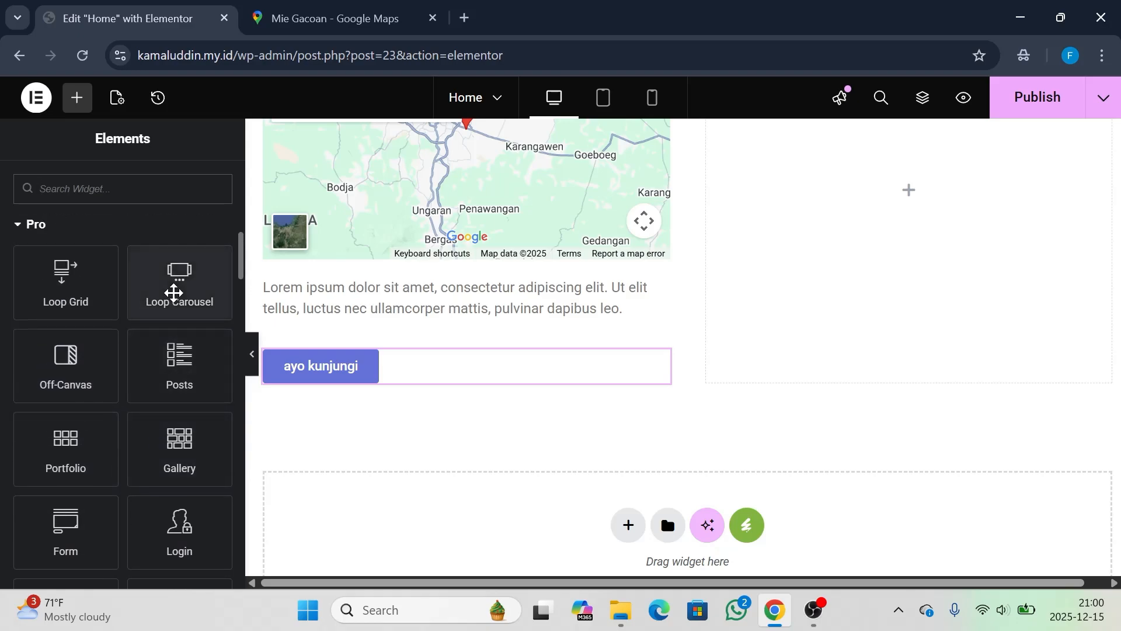
{"action": "scroll", "coordinate": [174, 292], "scroll_direction": "down", "scroll_amount": 5}
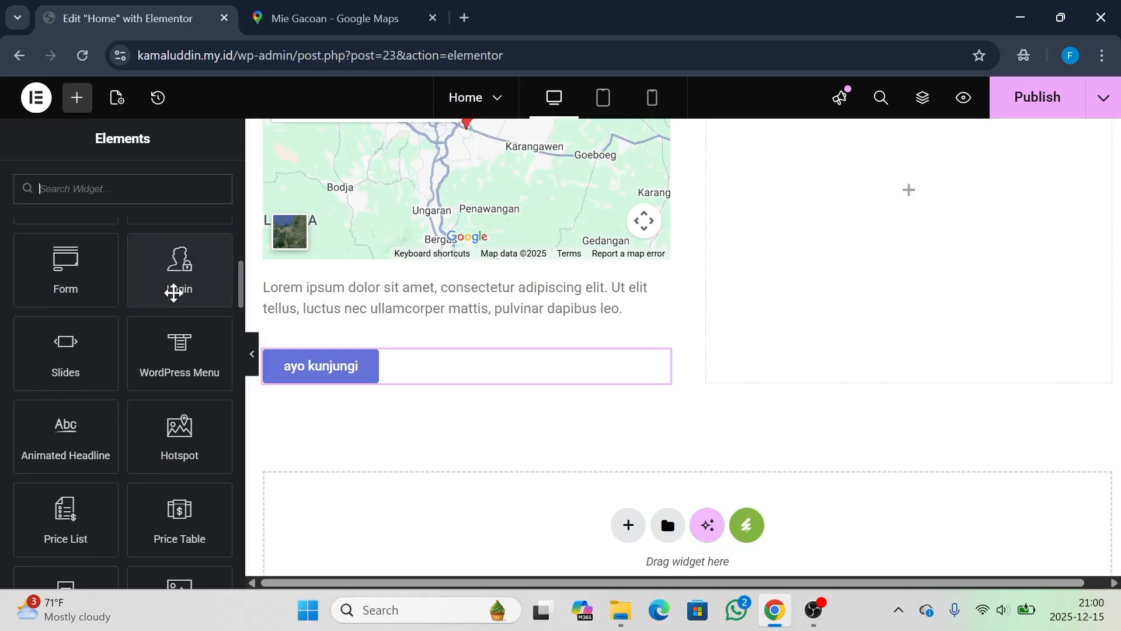
{"action": "scroll", "coordinate": [173, 293], "scroll_direction": "down", "scroll_amount": 2}
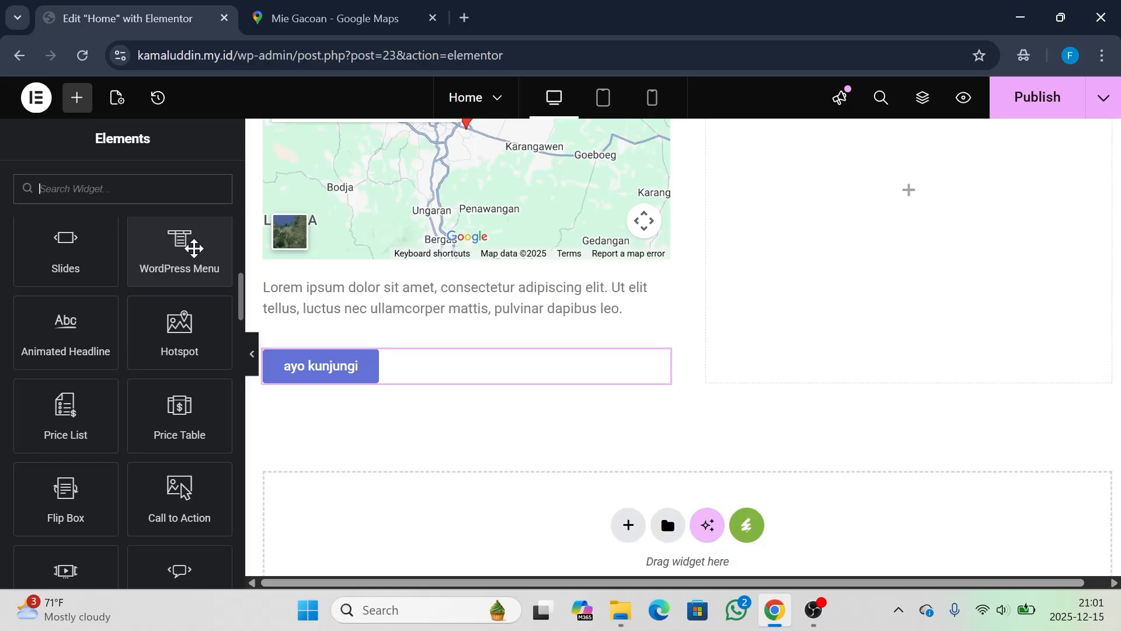
{"action": "scroll", "coordinate": [194, 248], "scroll_direction": "up", "scroll_amount": 1}
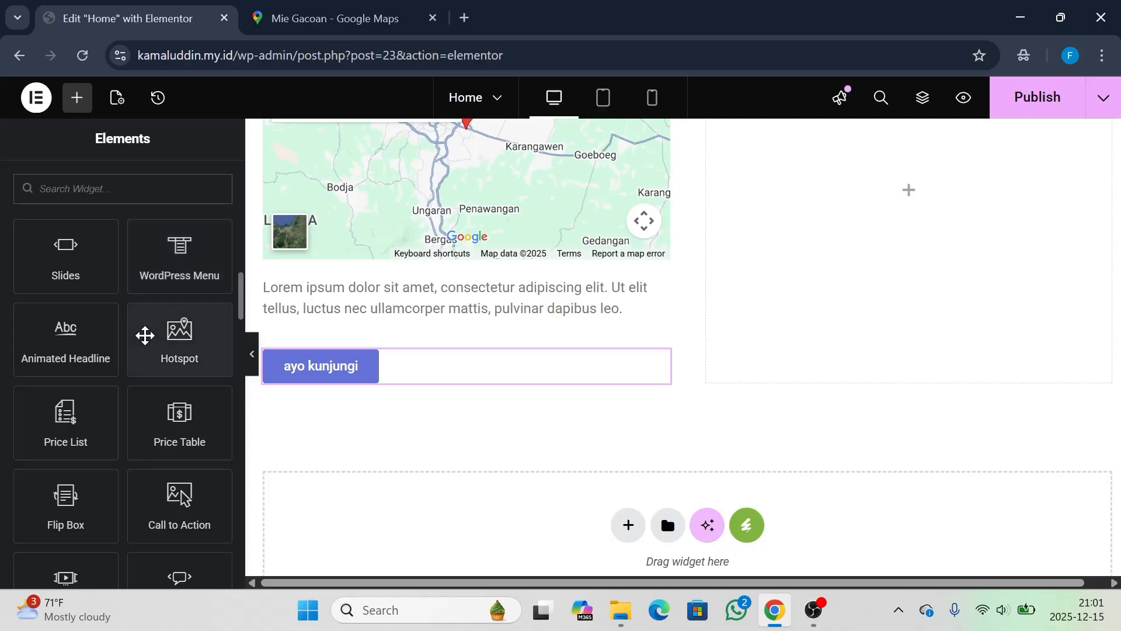
{"action": "left_click_drag", "start_coordinate": [178, 250], "coordinate": [367, 380]}
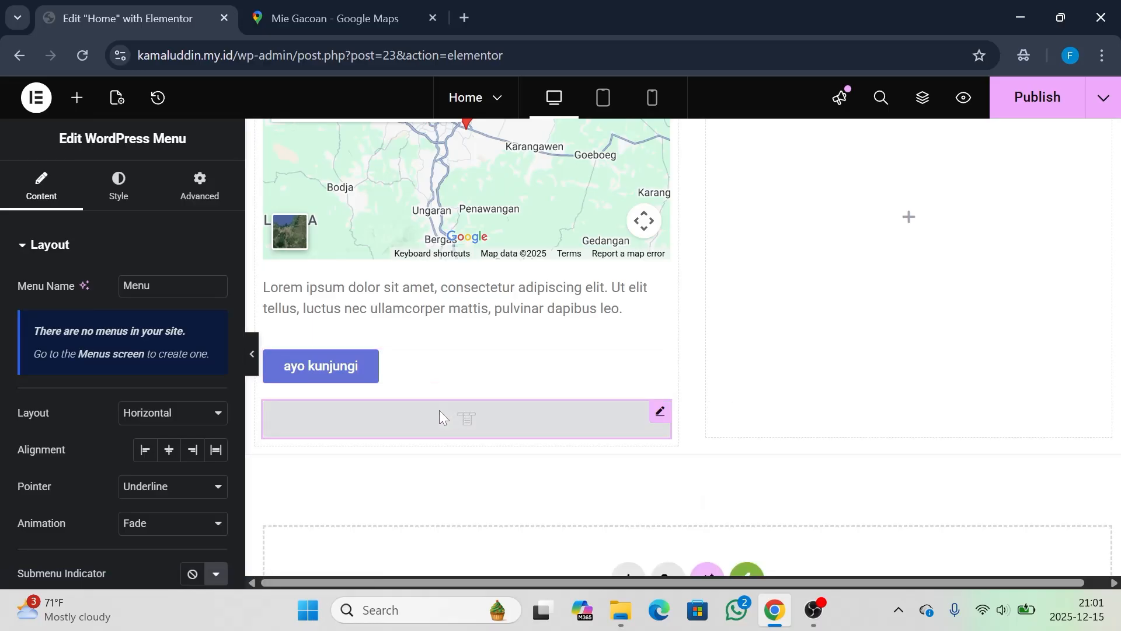
{"action": "right_click", "coordinate": [489, 426]}
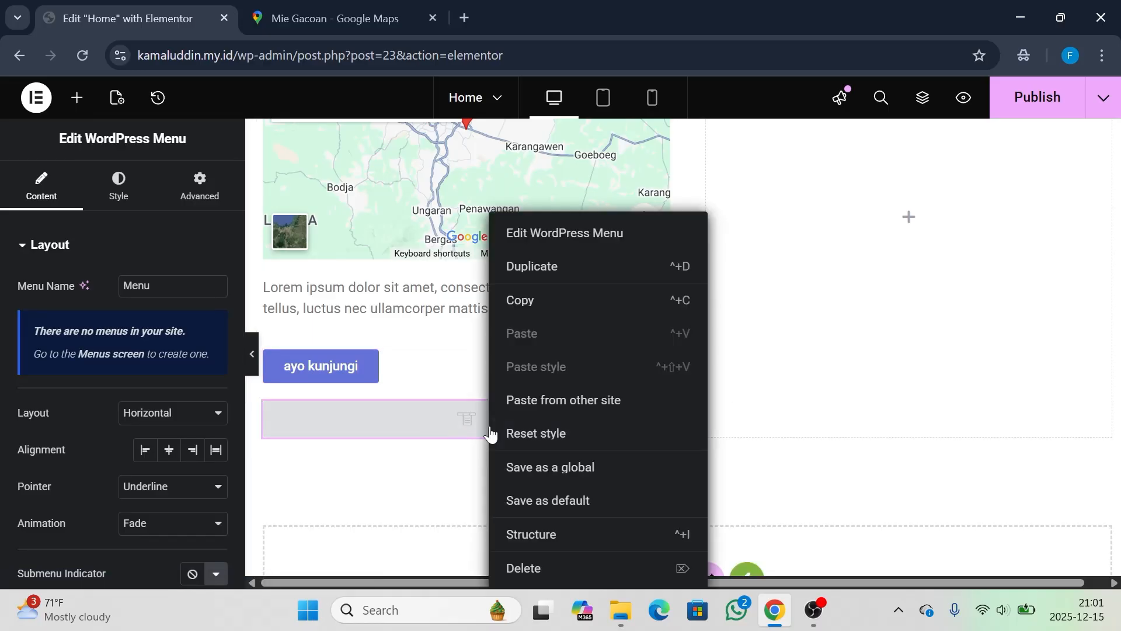
{"action": "left_click", "coordinate": [524, 580]}
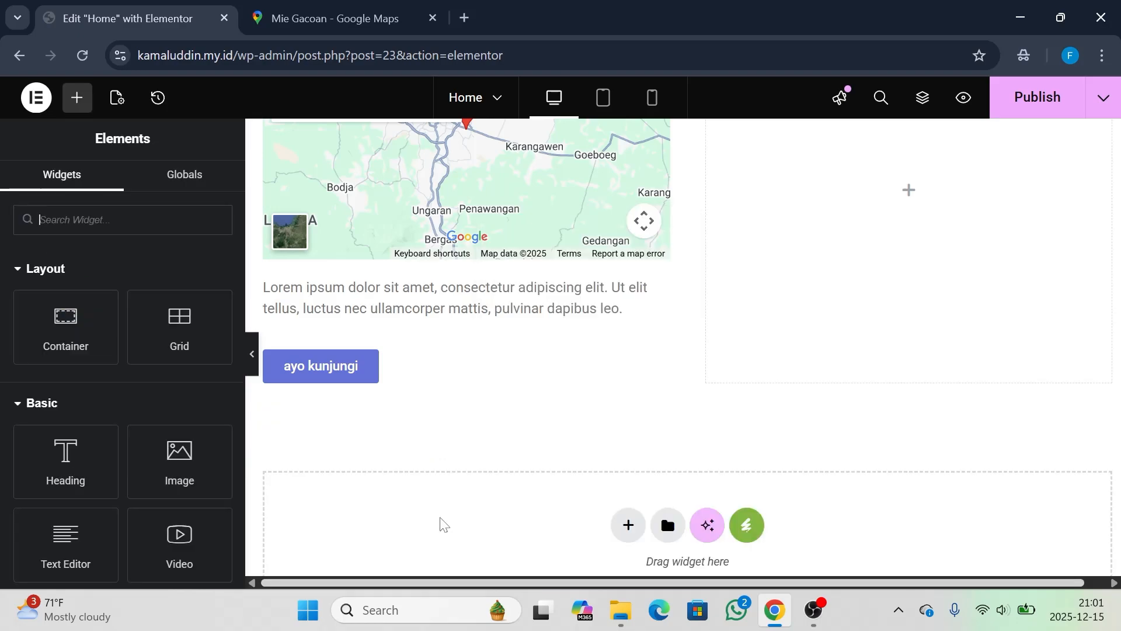
Add a Gallery widget below the "ayo kunjungi" button in the grid's first cell
{"action": "scroll", "coordinate": [154, 385], "scroll_direction": "down", "scroll_amount": 4}
{"action": "scroll", "coordinate": [154, 383], "scroll_direction": "down", "scroll_amount": 5}
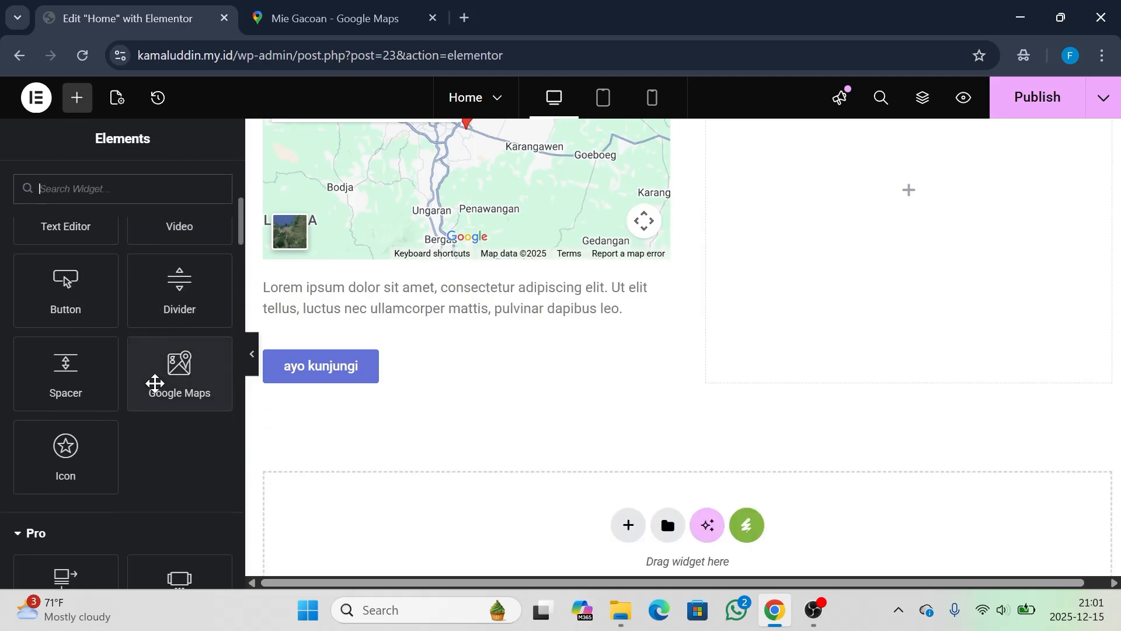
{"action": "scroll", "coordinate": [155, 383], "scroll_direction": "down", "scroll_amount": 1}
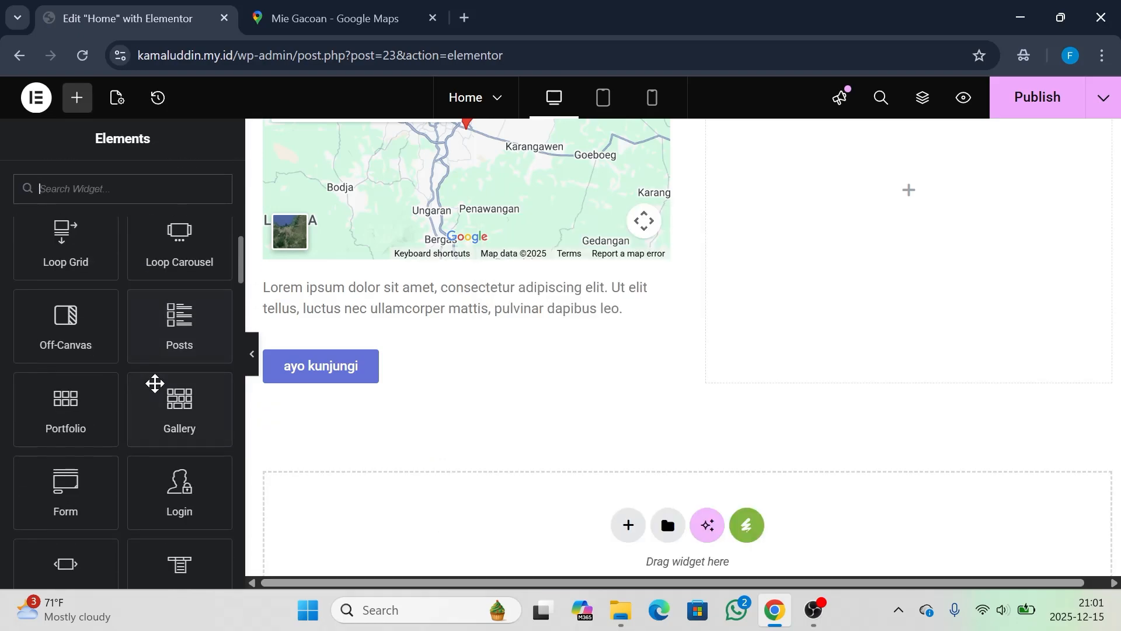
{"action": "scroll", "coordinate": [155, 383], "scroll_direction": "down", "scroll_amount": 1}
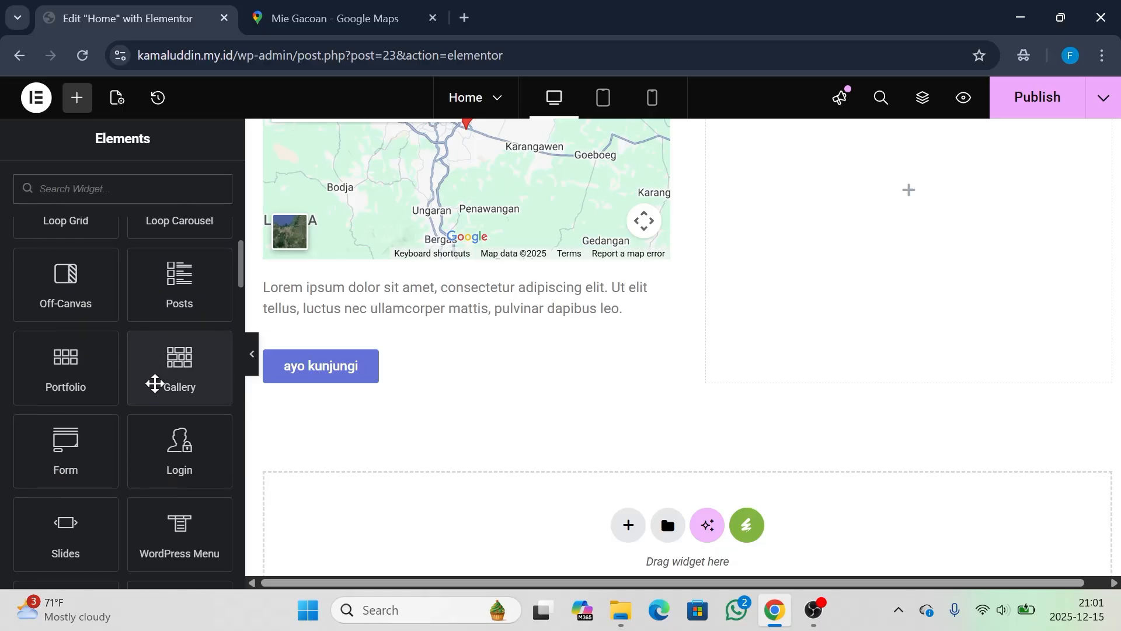
{"action": "left_click_drag", "start_coordinate": [155, 383], "coordinate": [413, 392]}
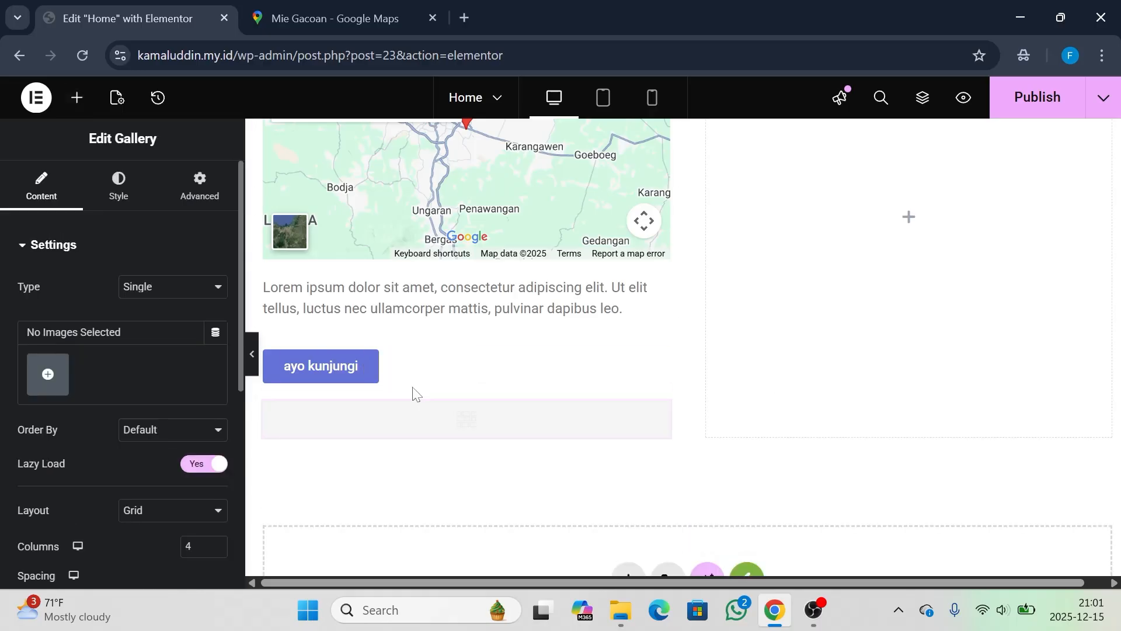
Start uploading images for the gallery and select IMG_3097 in the Downloads folder
{"action": "left_click", "coordinate": [46, 376]}
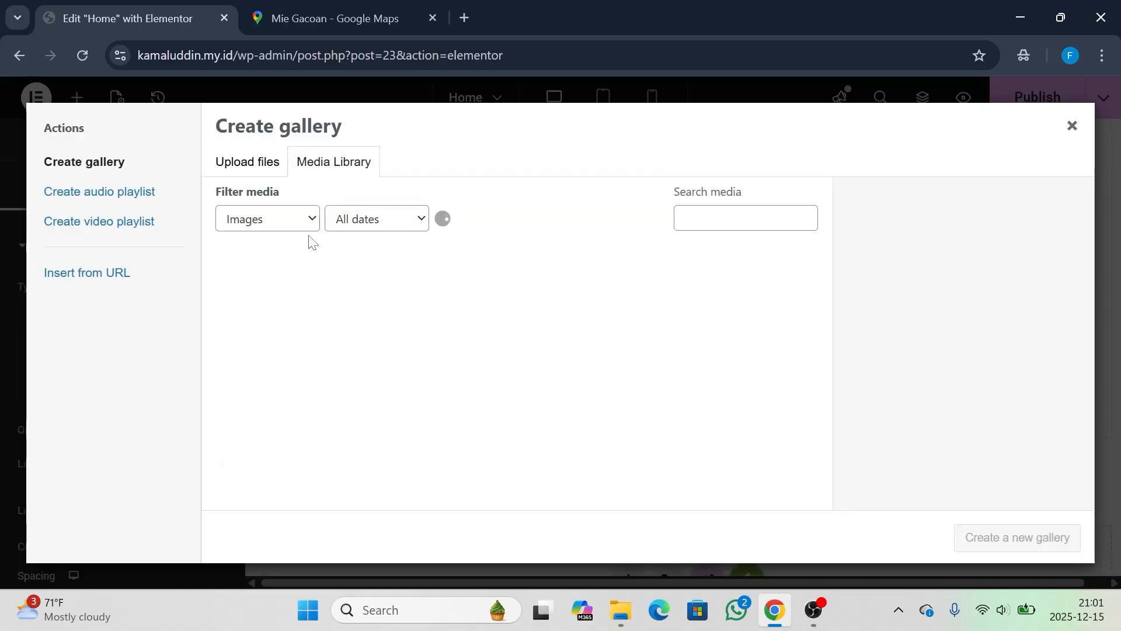
{"action": "left_click", "coordinate": [267, 166]}
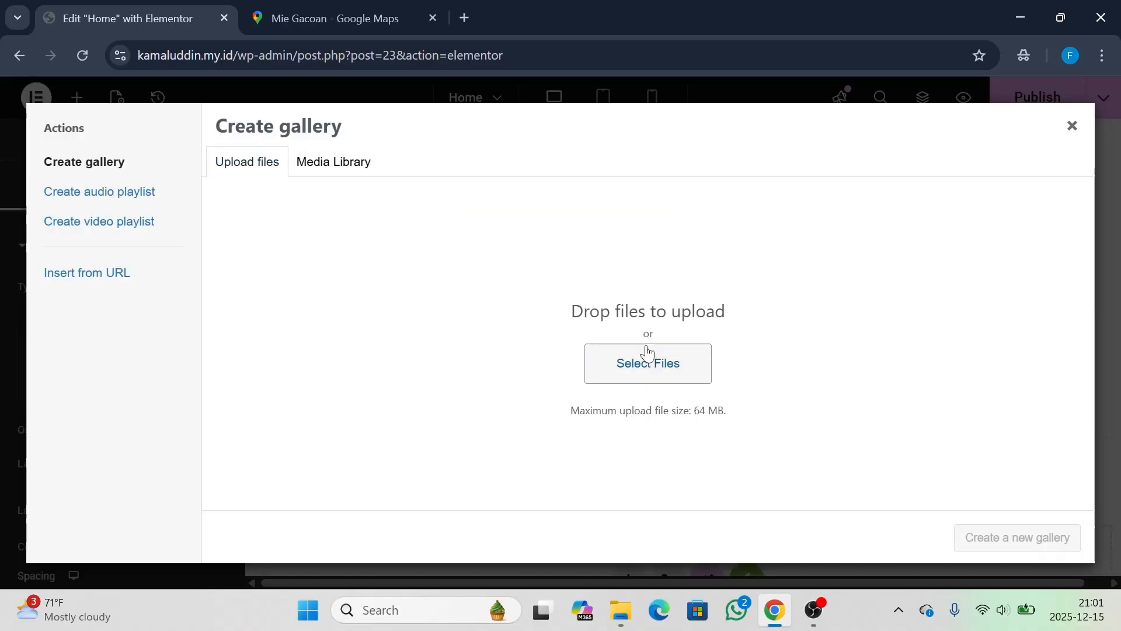
{"action": "left_click", "coordinate": [648, 358]}
{"action": "scroll", "coordinate": [368, 252], "scroll_direction": "down", "scroll_amount": 1}
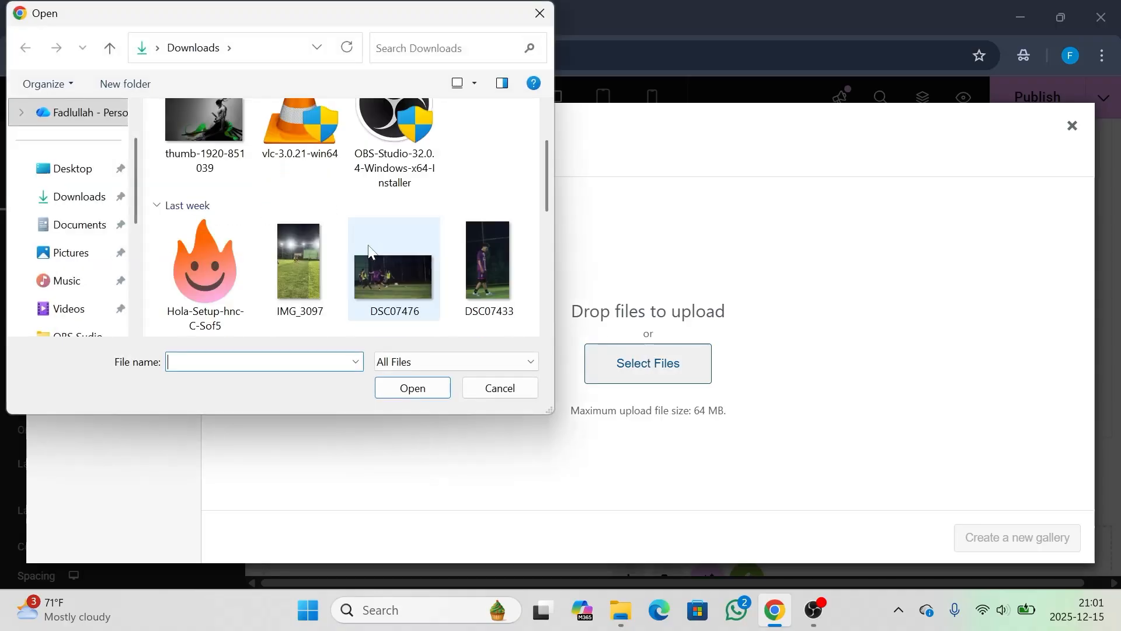
{"action": "left_click", "coordinate": [226, 163]}
{"action": "left_click", "coordinate": [295, 286]}
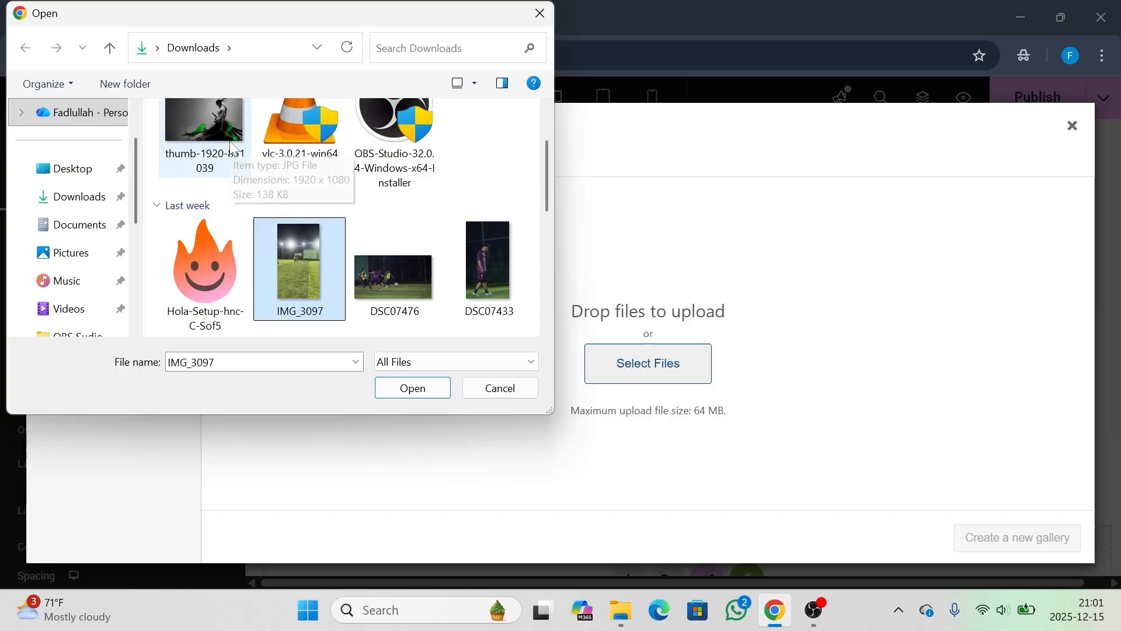
{"action": "left_click", "coordinate": [231, 149]}
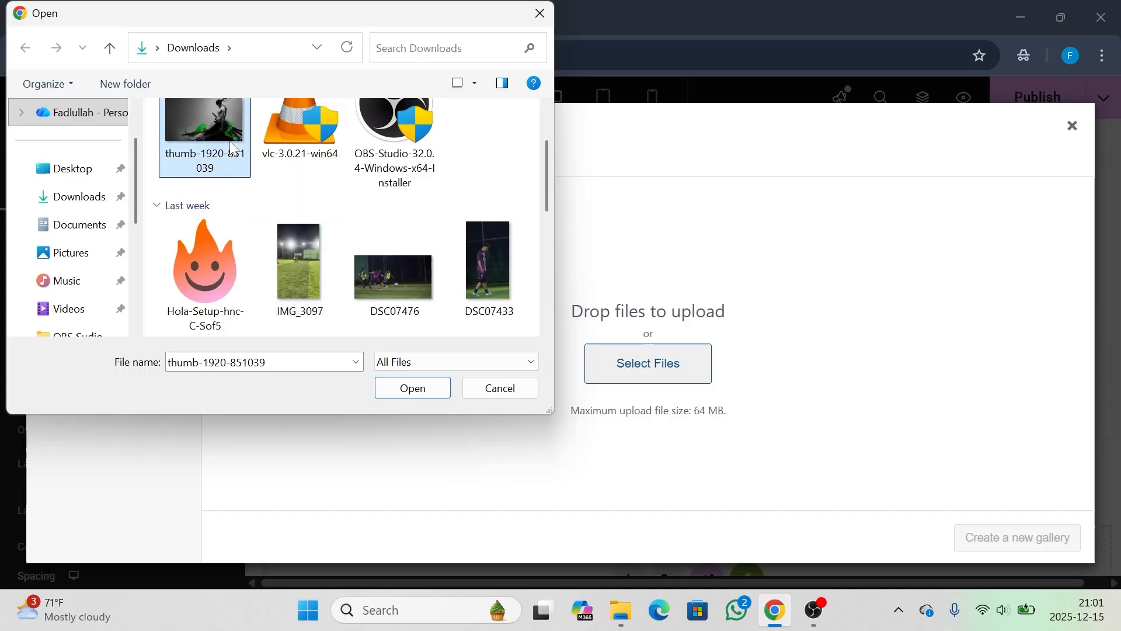
{"action": "scroll", "coordinate": [246, 175], "scroll_direction": "up", "scroll_amount": 1}
{"action": "left_click", "coordinate": [310, 282], "text": "ctrl"}
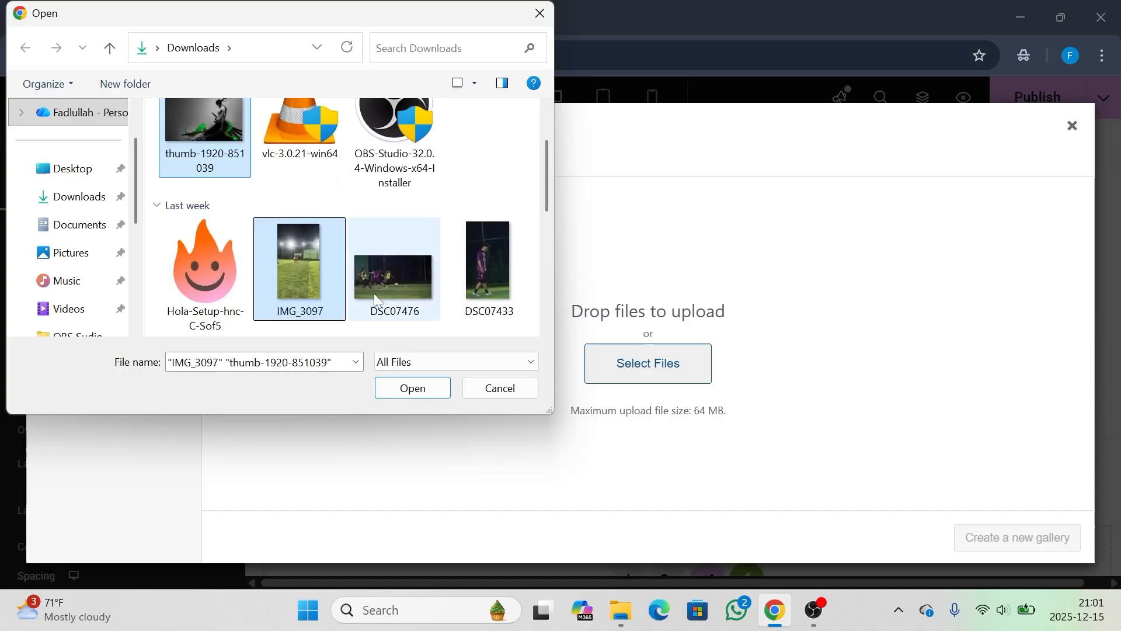
{"action": "left_click", "coordinate": [395, 285], "text": "ctrl"}
{"action": "left_click", "coordinate": [418, 396]}
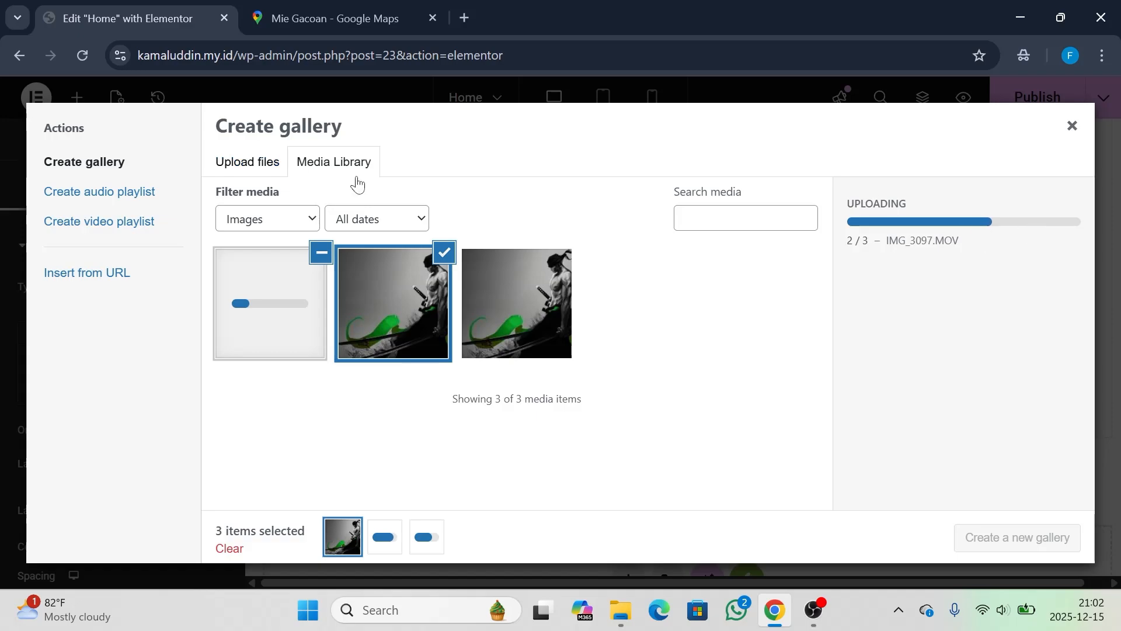
Upload the photos DSC07476 and DSC07433 from Downloads as additional gallery files
{"action": "left_click", "coordinate": [251, 174]}
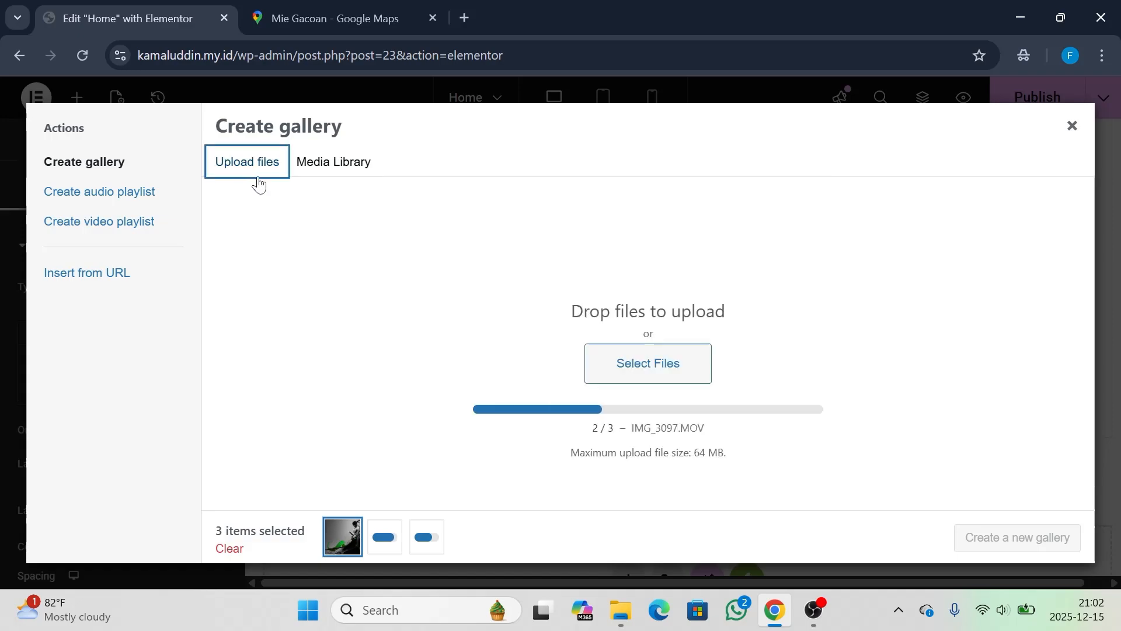
{"action": "left_click", "coordinate": [645, 362]}
{"action": "scroll", "coordinate": [423, 244], "scroll_direction": "down", "scroll_amount": 5}
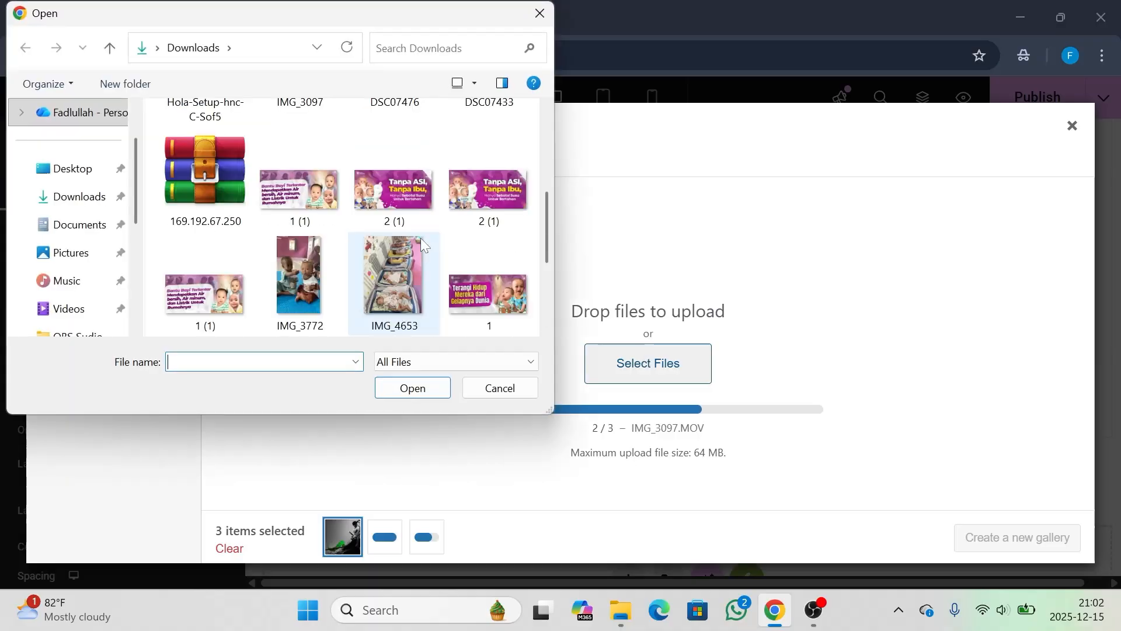
{"action": "scroll", "coordinate": [331, 182], "scroll_direction": "up", "scroll_amount": 1}
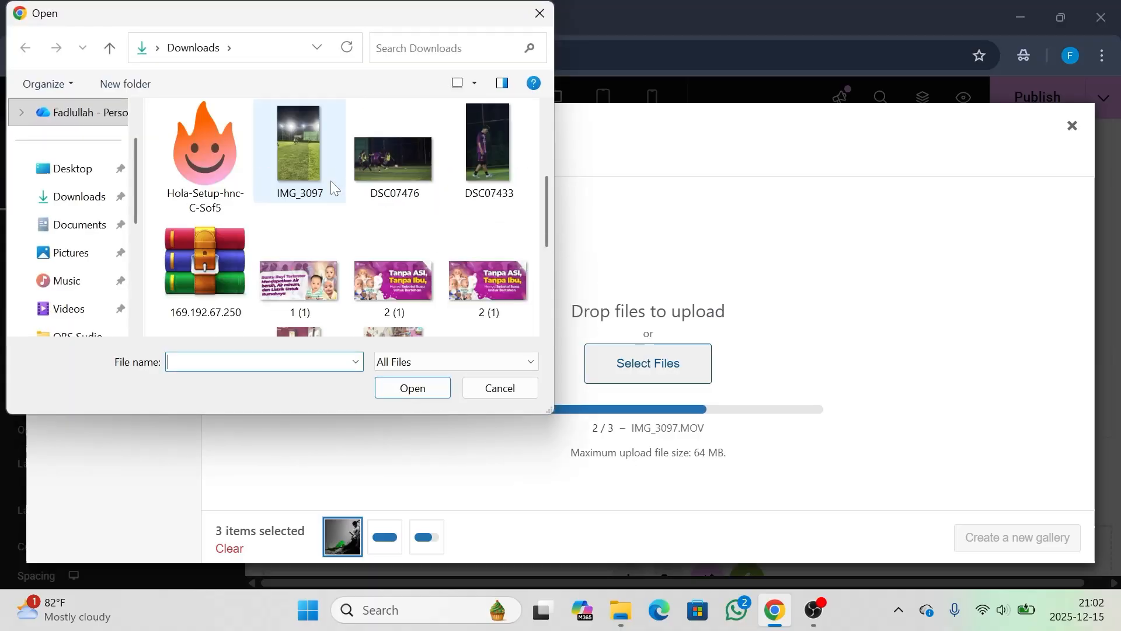
{"action": "left_click", "coordinate": [410, 156]}
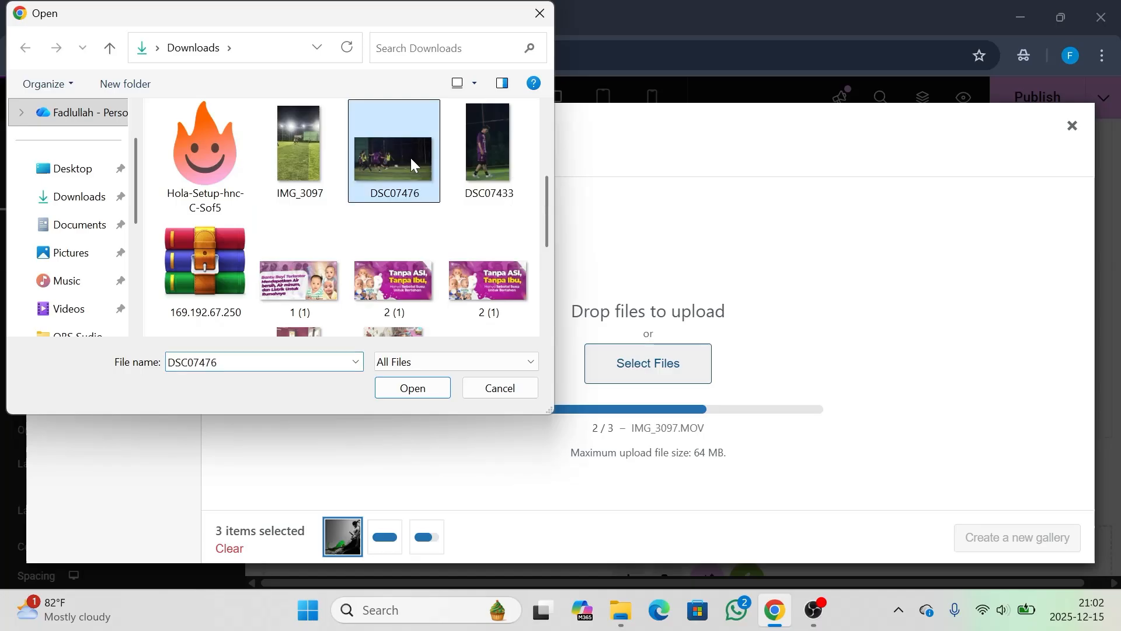
{"action": "left_click", "coordinate": [481, 153]}
{"action": "key", "text": "shift+Left"}
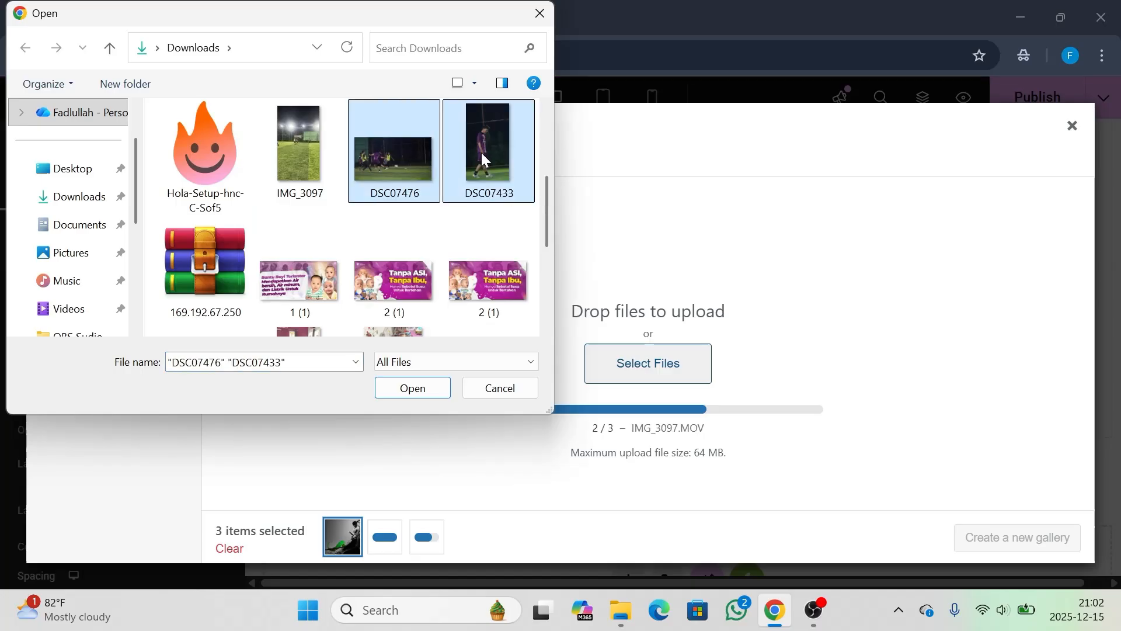
{"action": "left_click", "coordinate": [414, 389]}
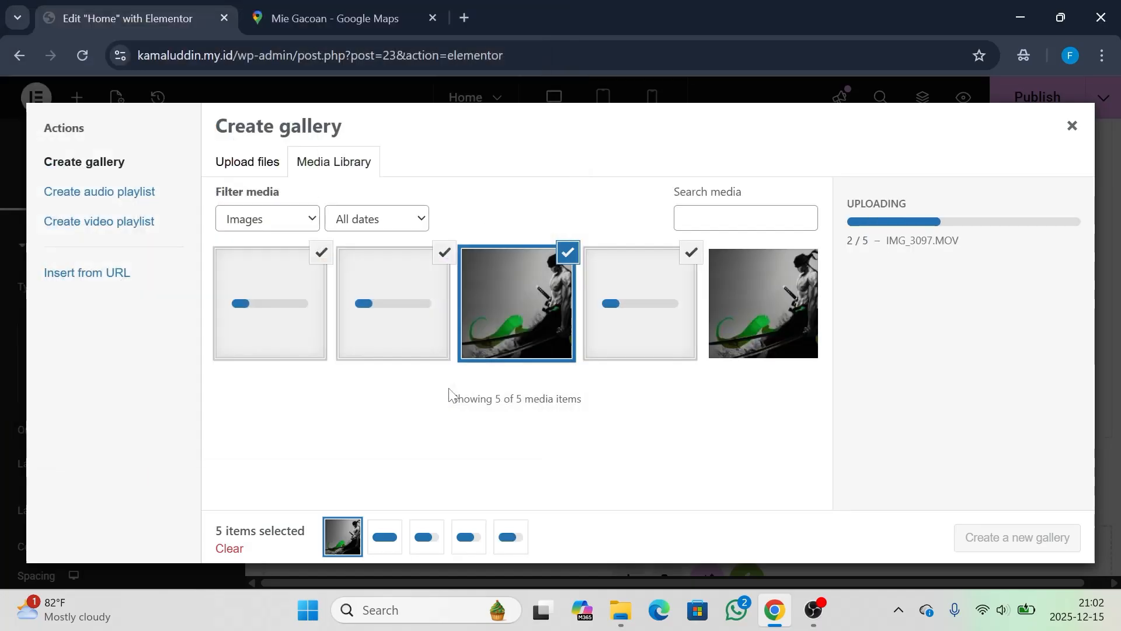
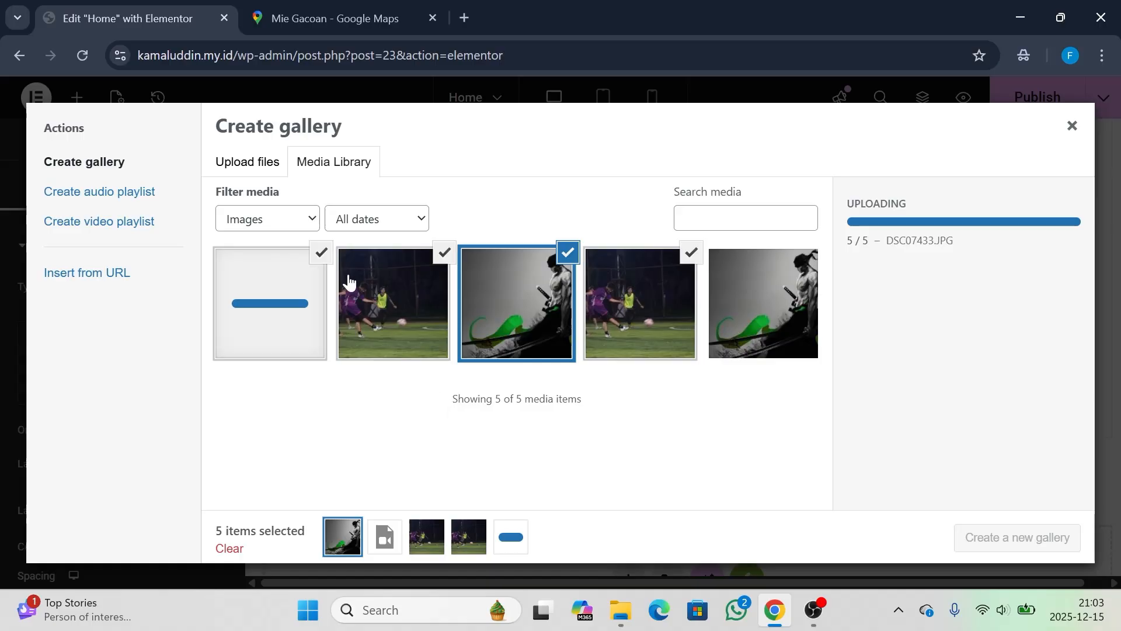
{"action": "left_click", "coordinate": [318, 252]}
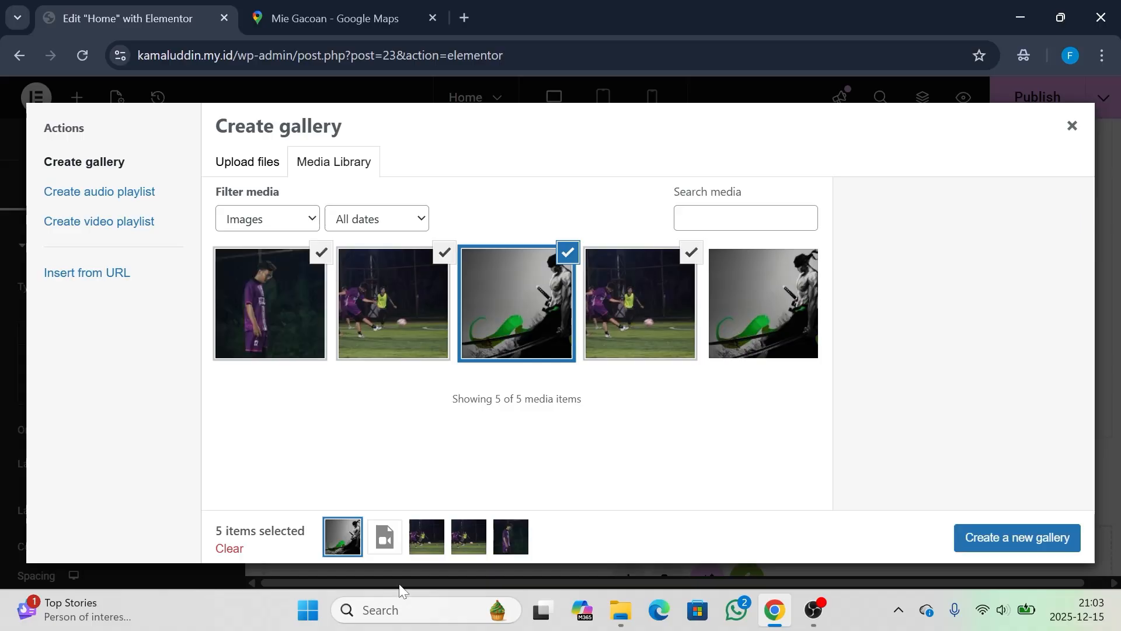
{"action": "left_click", "coordinate": [382, 542]}
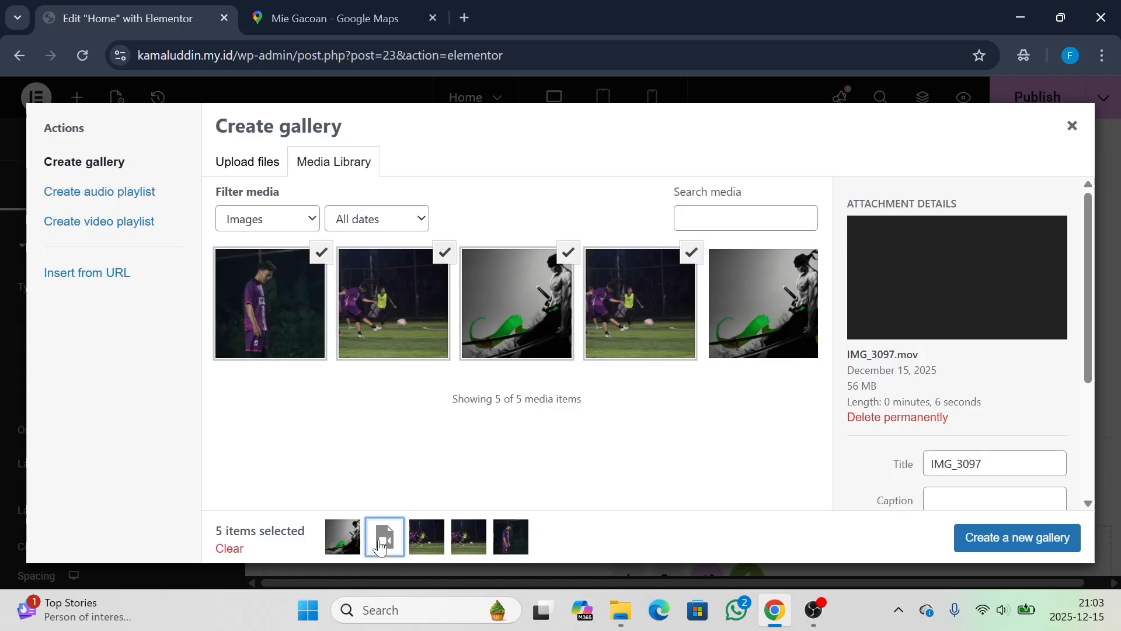
{"action": "left_click", "coordinate": [230, 549]}
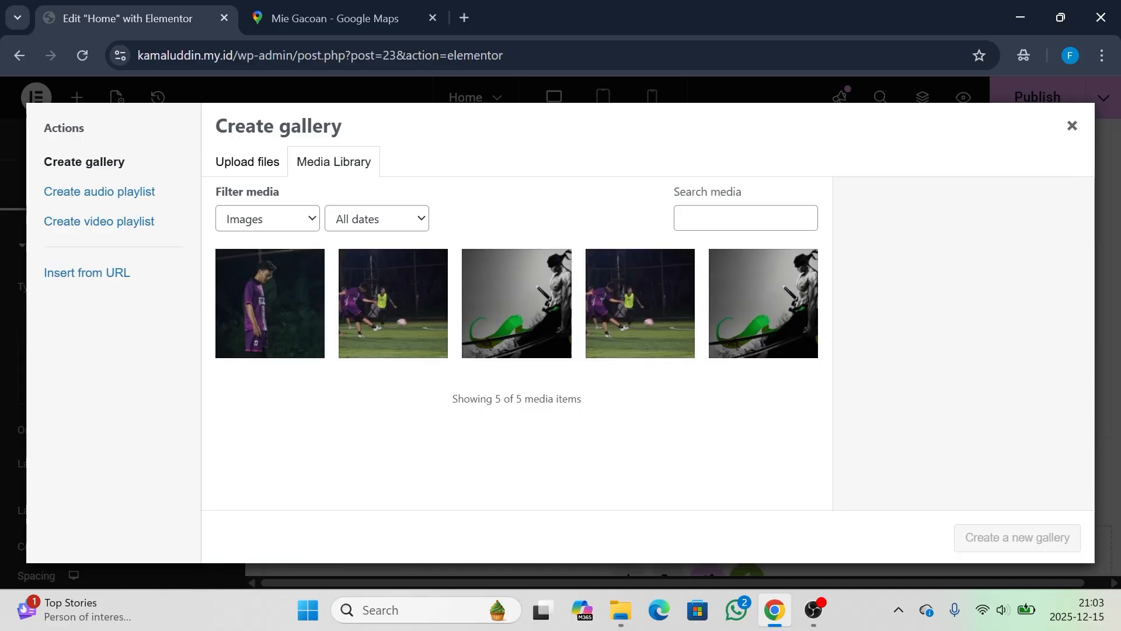
{"action": "left_click", "coordinate": [820, 311]}
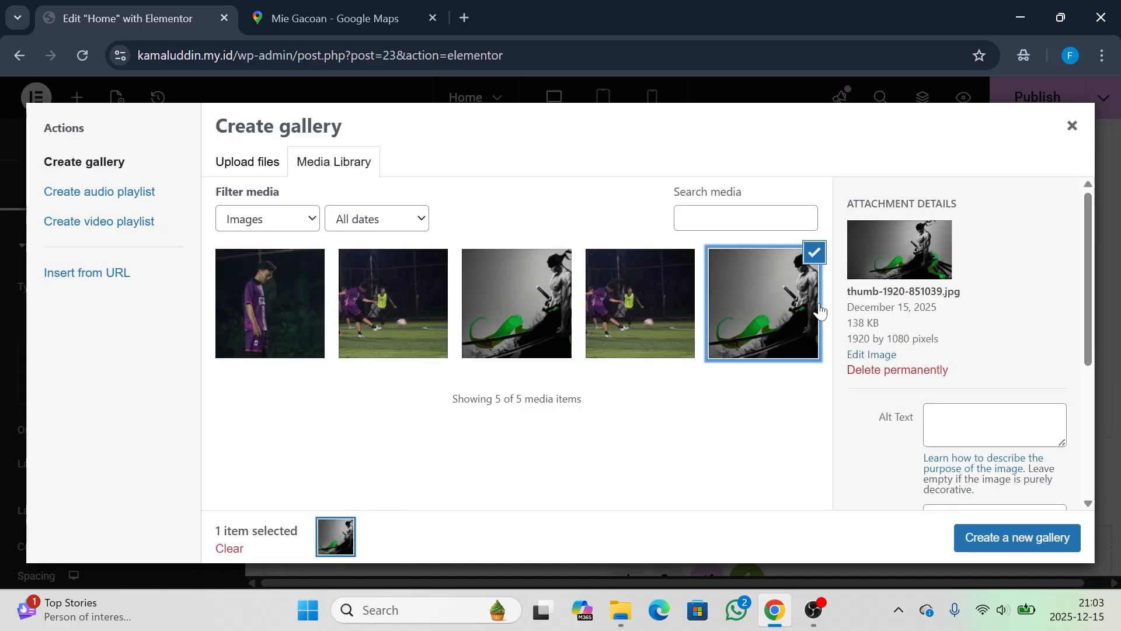
{"action": "left_click", "coordinate": [1003, 542]}
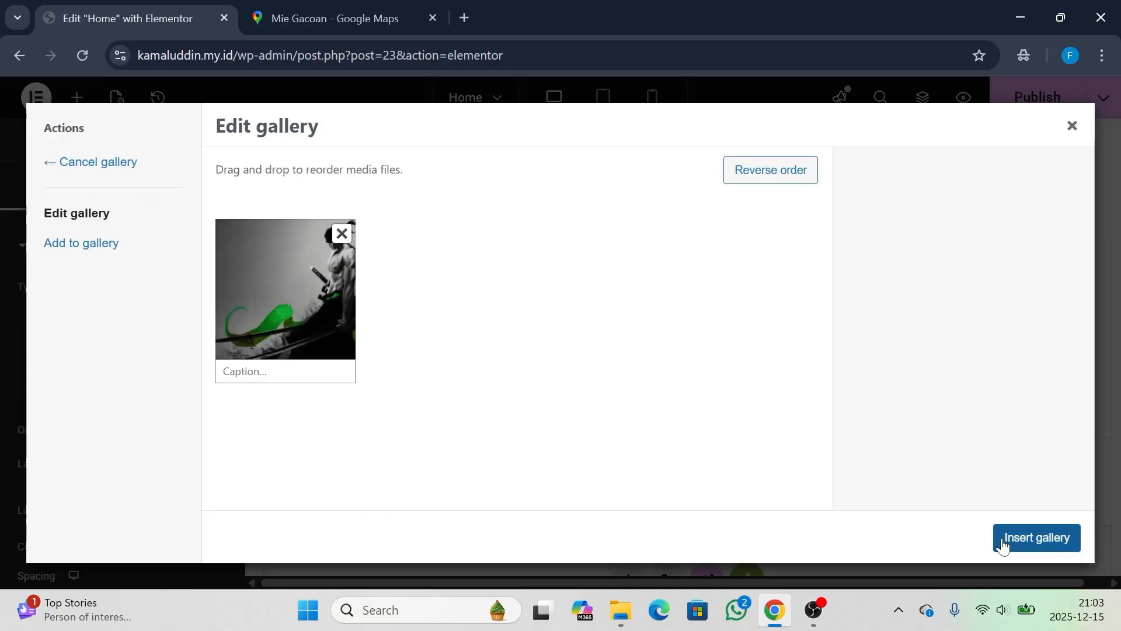
Add both copies of the DSC07476 football photo to the gallery and insert it into the page
{"action": "left_click", "coordinate": [99, 254]}
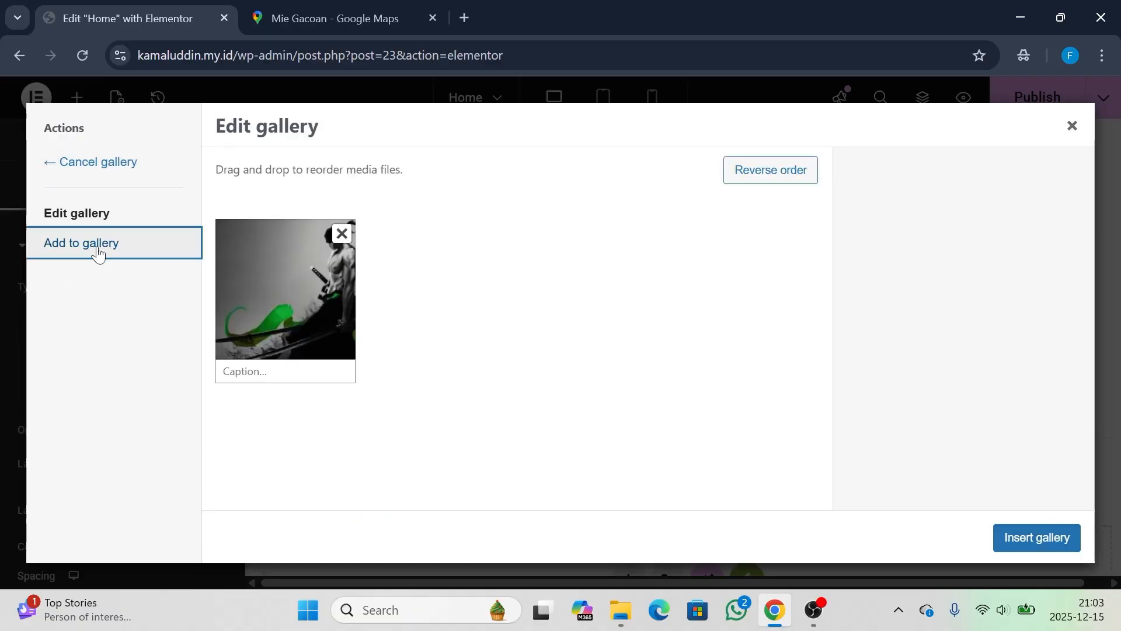
{"action": "left_click", "coordinate": [482, 294]}
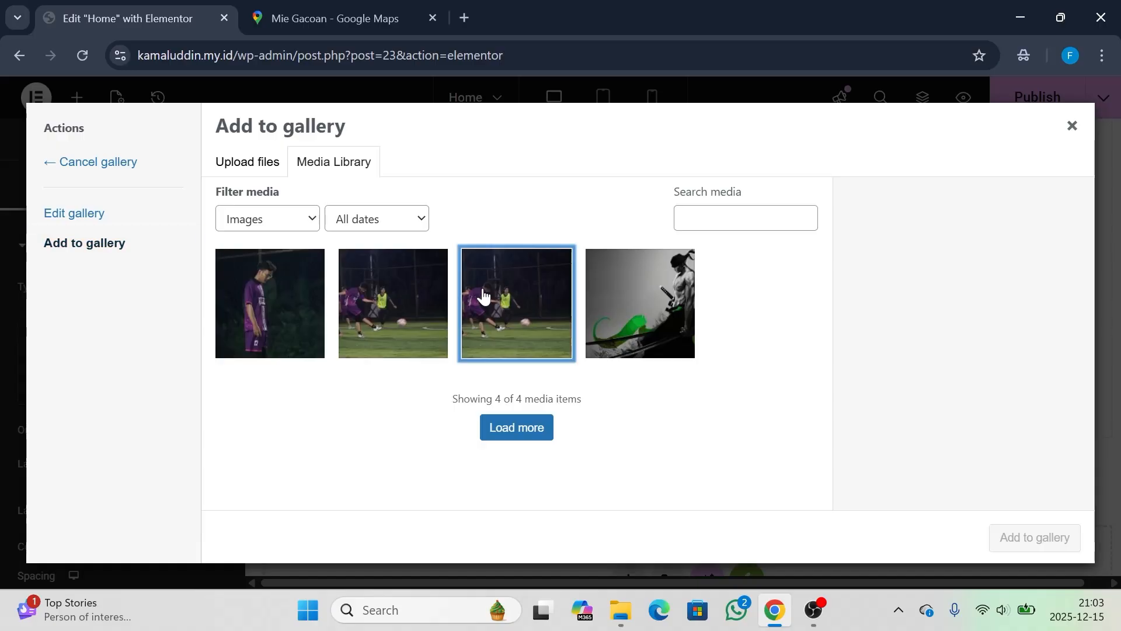
{"action": "left_click", "coordinate": [419, 298]}
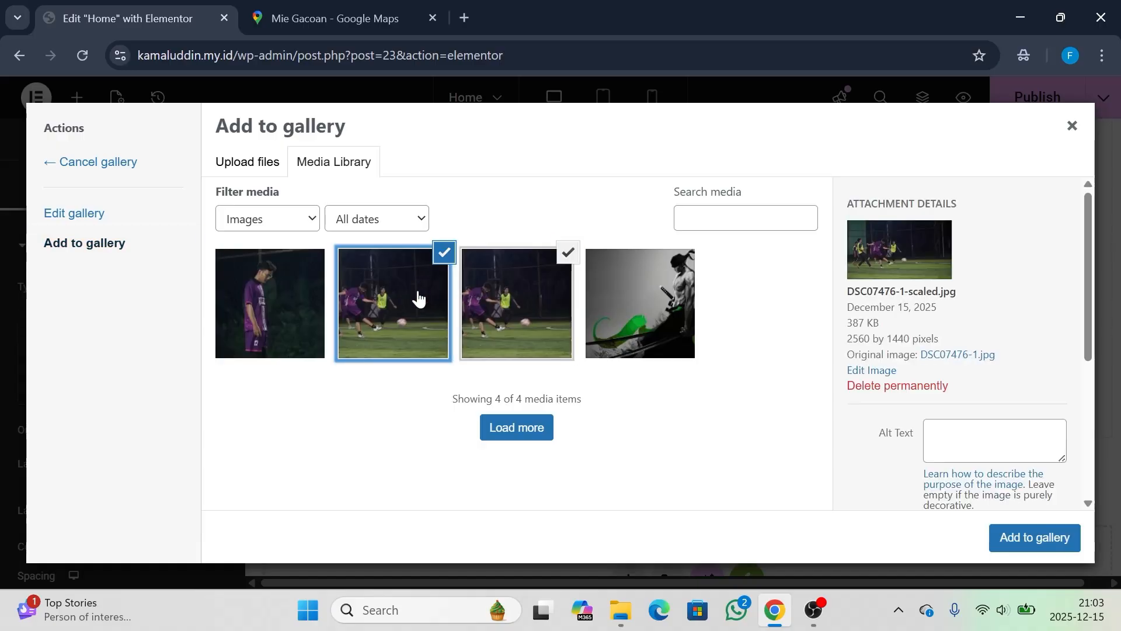
{"action": "left_click", "coordinate": [1061, 555]}
{"action": "left_click", "coordinate": [1039, 536]}
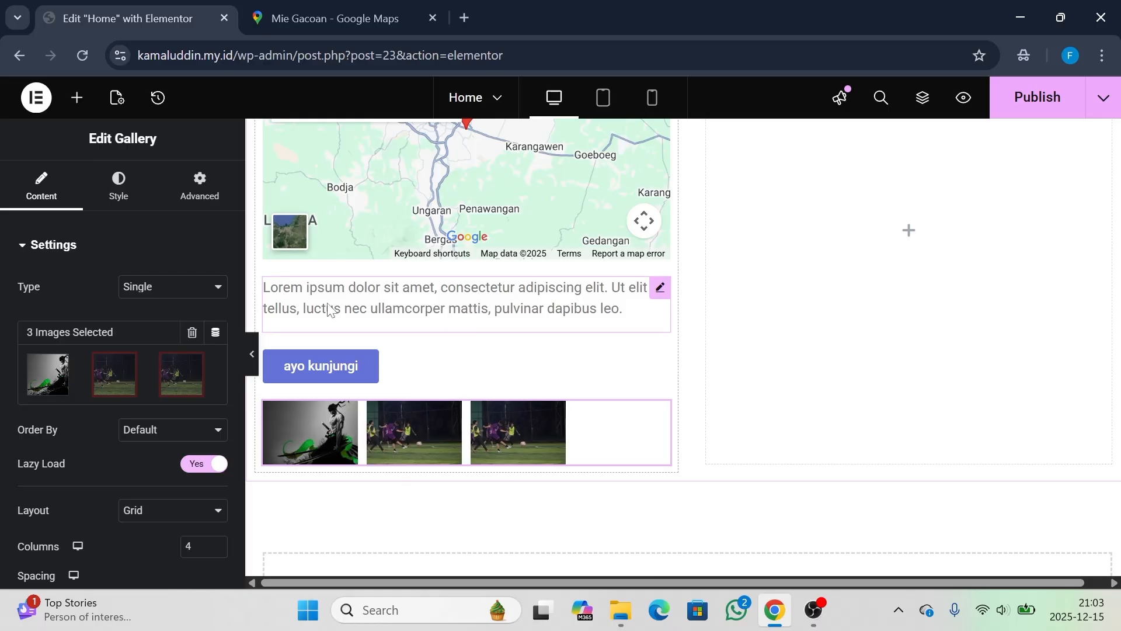
Try the Multiple gallery type, return it to Single, and check the Order By choices
{"action": "left_click", "coordinate": [164, 290]}
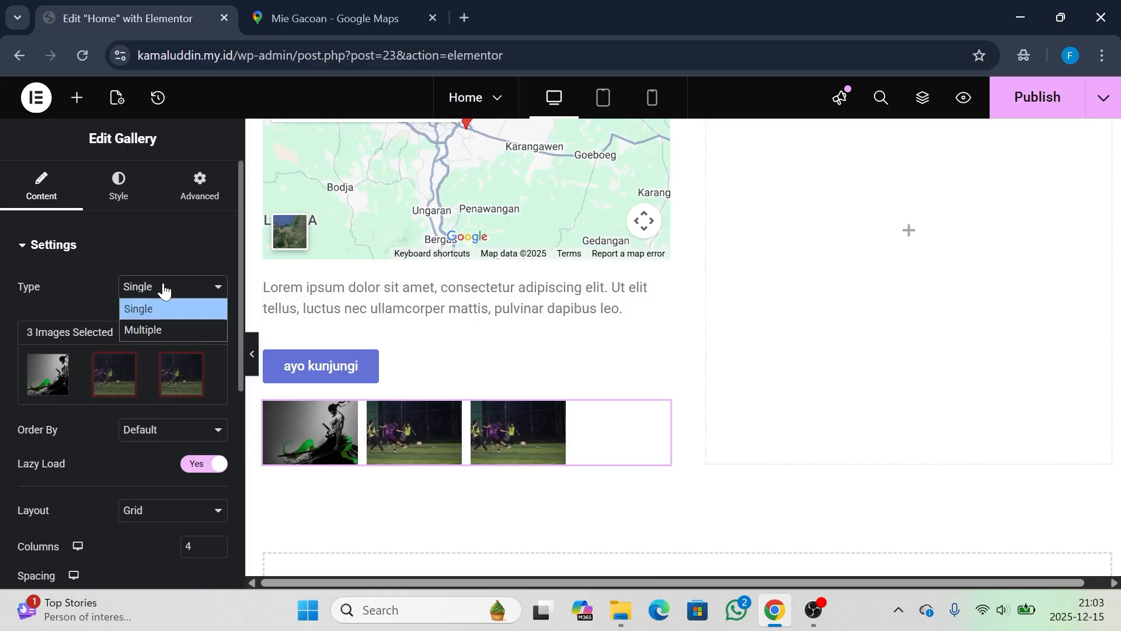
{"action": "left_click", "coordinate": [166, 328]}
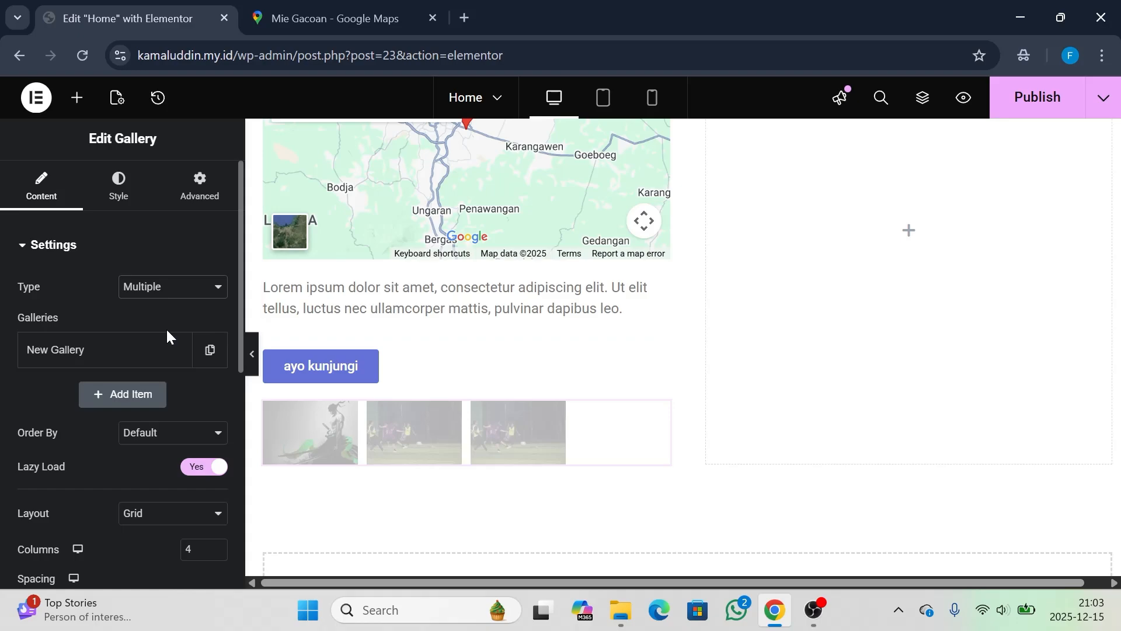
{"action": "left_click", "coordinate": [165, 286]}
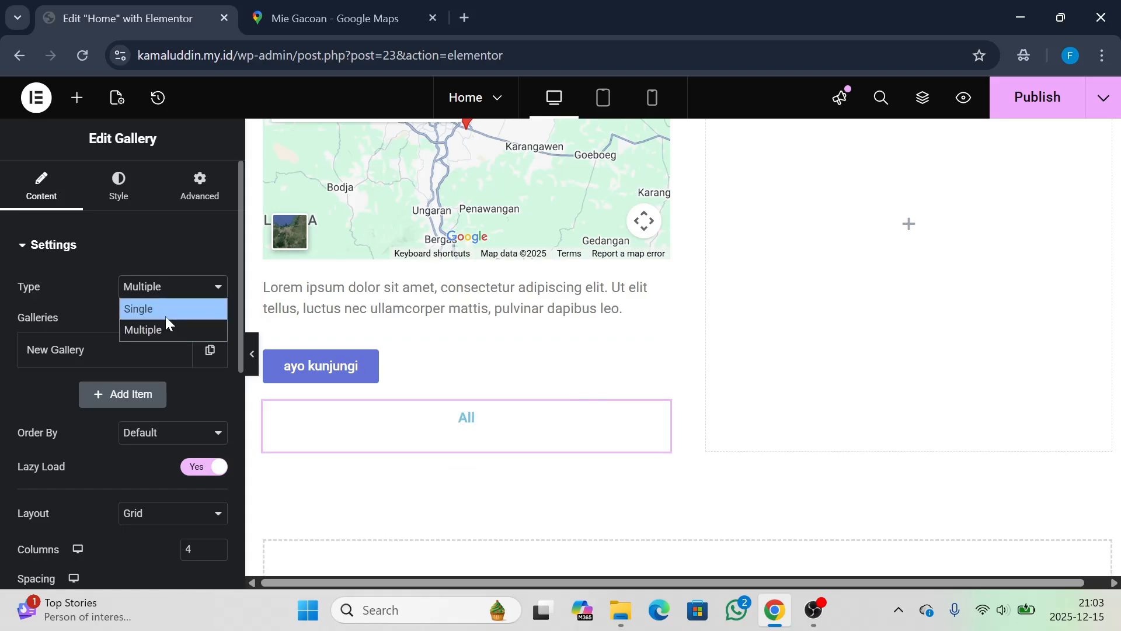
{"action": "left_click", "coordinate": [166, 316]}
{"action": "scroll", "coordinate": [166, 318], "scroll_direction": "down", "scroll_amount": 2}
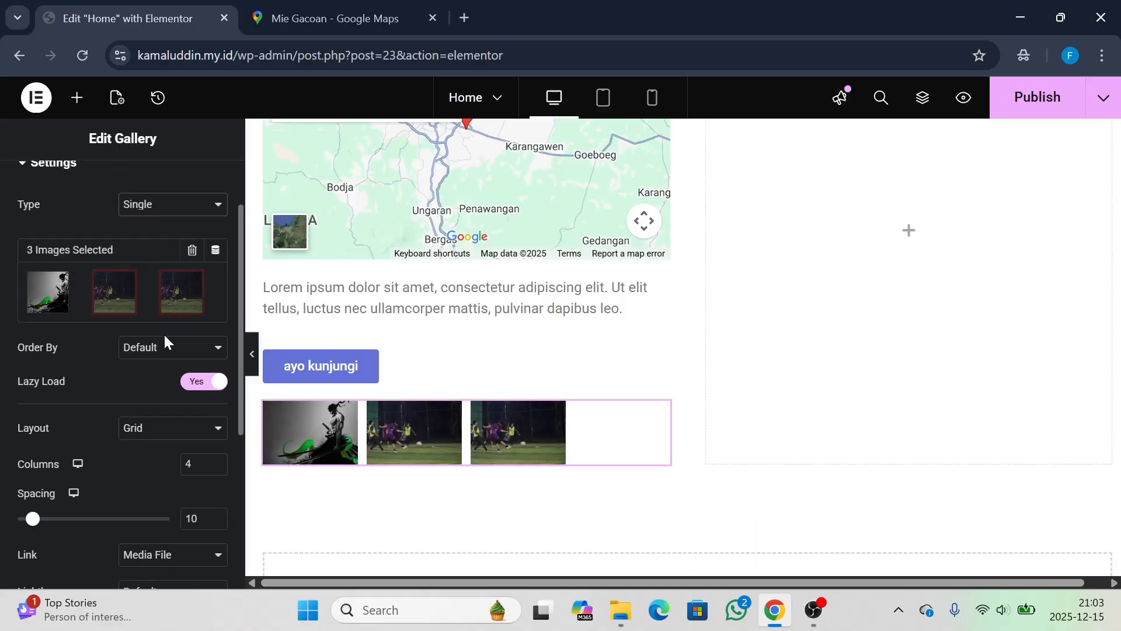
{"action": "left_click", "coordinate": [145, 355]}
{"action": "left_click", "coordinate": [145, 355]}
{"action": "scroll", "coordinate": [130, 419], "scroll_direction": "down", "scroll_amount": 1}
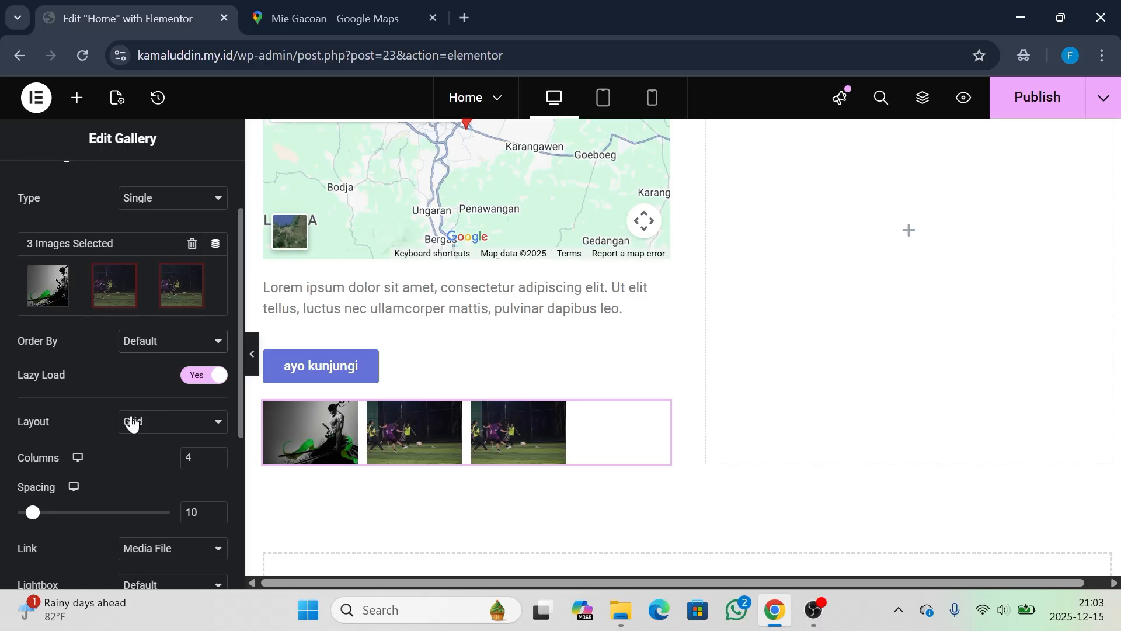
{"action": "scroll", "coordinate": [130, 415], "scroll_direction": "down", "scroll_amount": 2}
Try the Masonry and Justified layouts on the gallery, and set the layout back to Grid
{"action": "left_click", "coordinate": [162, 327]}
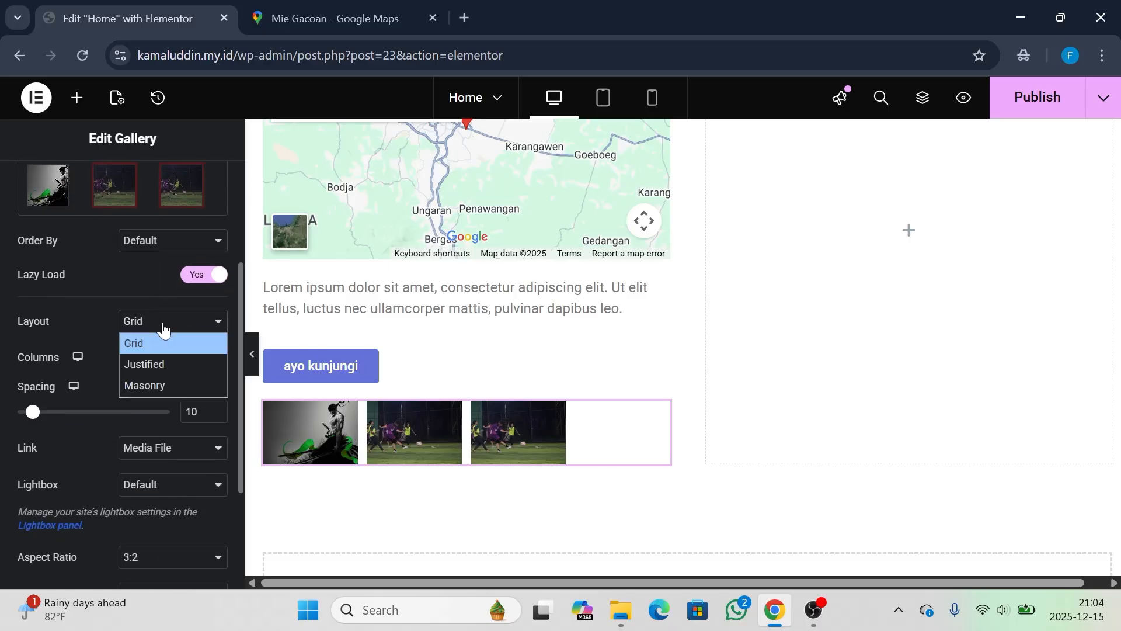
{"action": "left_click", "coordinate": [158, 384]}
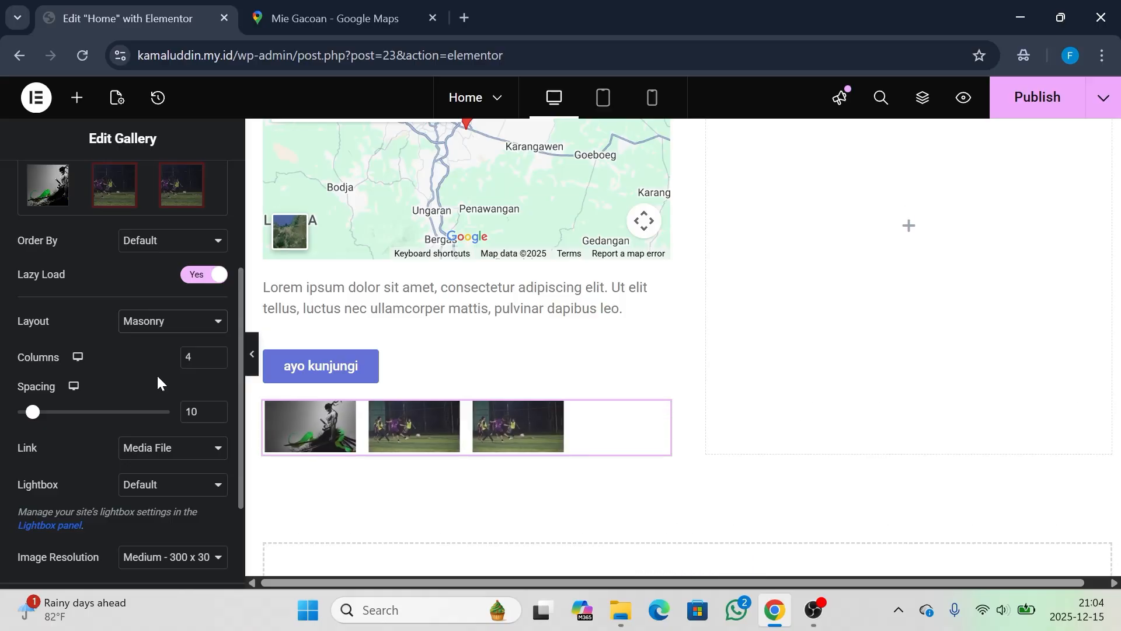
{"action": "left_click", "coordinate": [160, 325]}
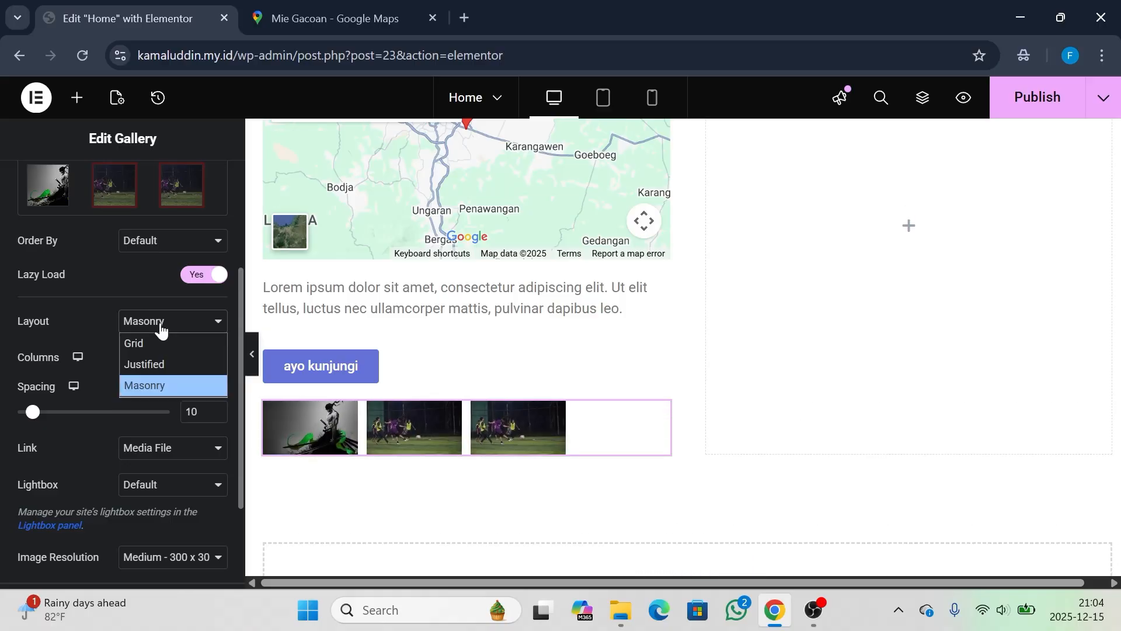
{"action": "left_click", "coordinate": [160, 365]}
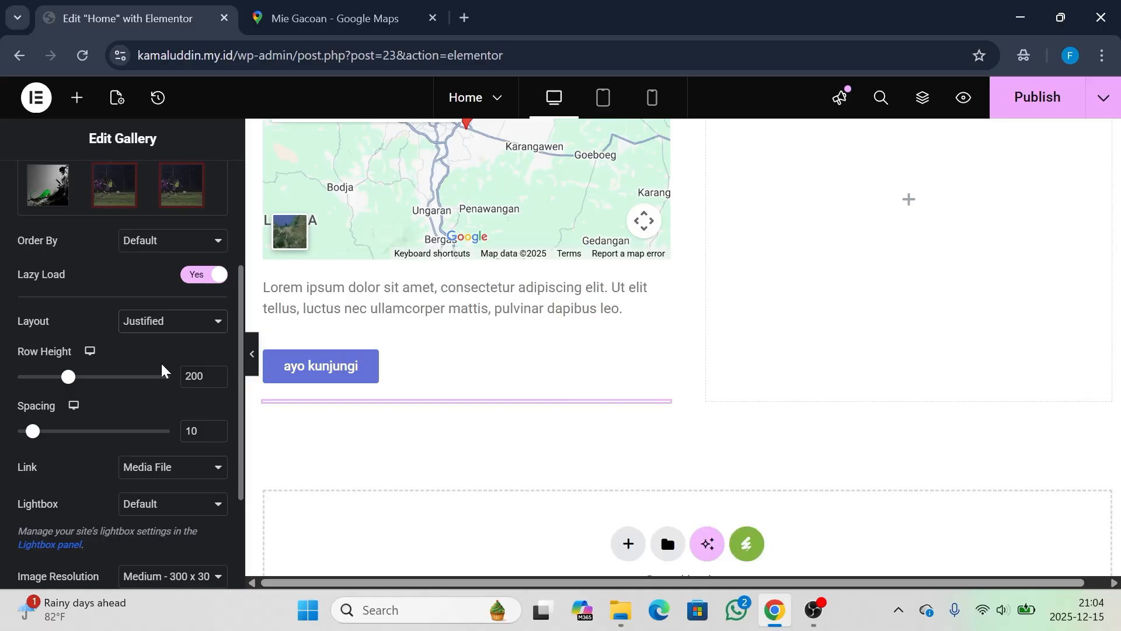
{"action": "scroll", "coordinate": [160, 362], "scroll_direction": "down", "scroll_amount": 1}
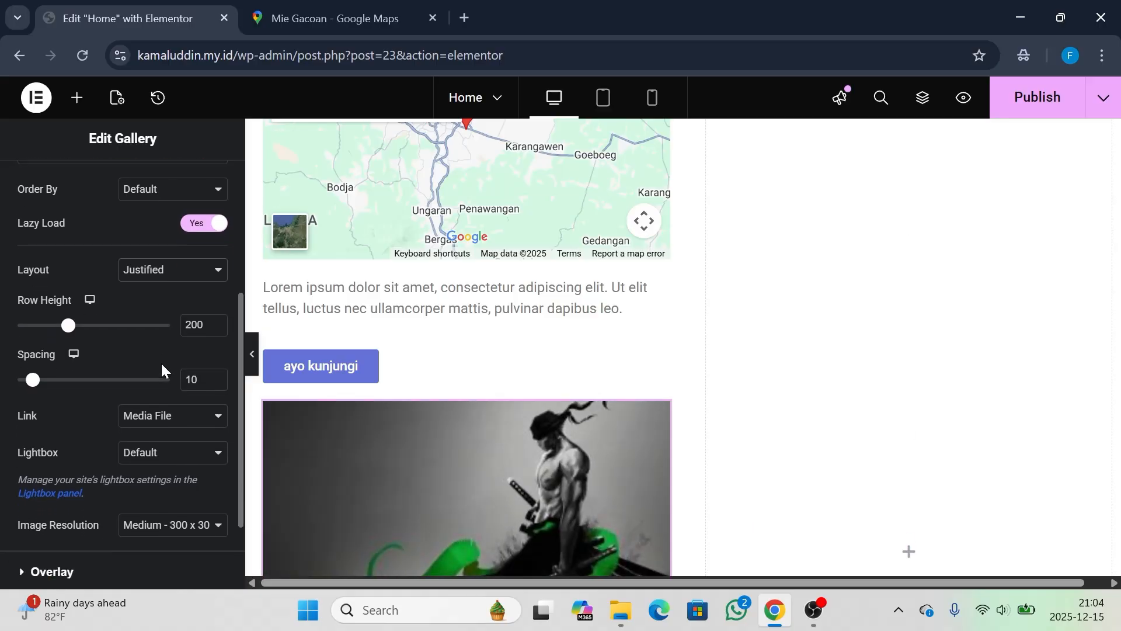
{"action": "scroll", "coordinate": [160, 362], "scroll_direction": "up", "scroll_amount": 1}
{"action": "left_click", "coordinate": [161, 338]}
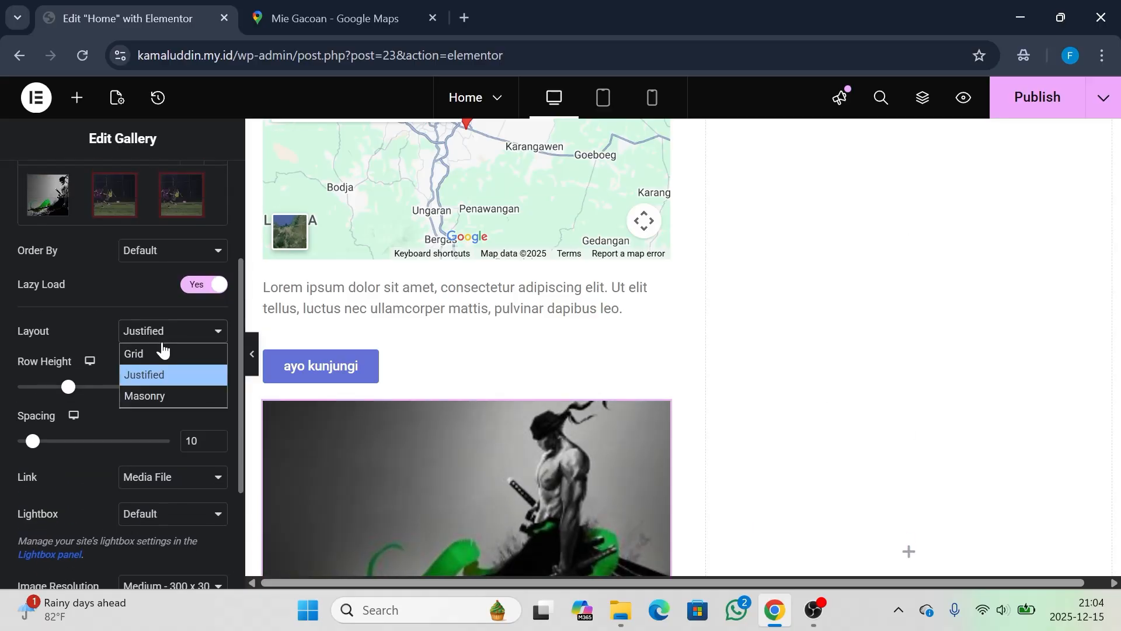
{"action": "left_click", "coordinate": [158, 352]}
Slightly increase the spacing between the gallery images
{"action": "scroll", "coordinate": [157, 349], "scroll_direction": "down", "scroll_amount": 1}
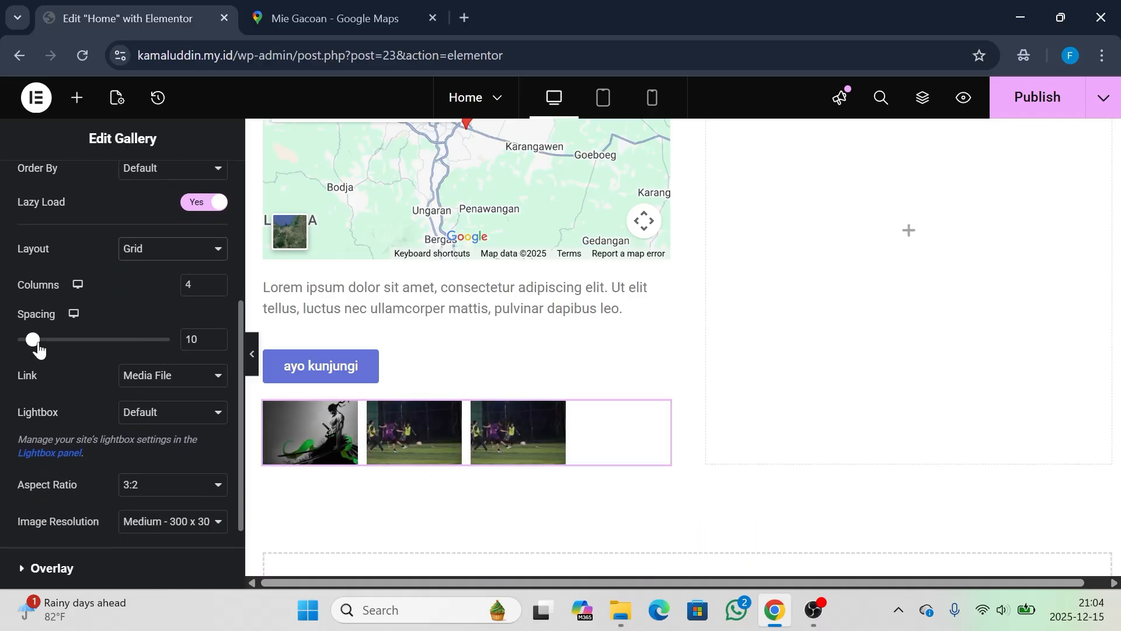
{"action": "left_click_drag", "start_coordinate": [33, 345], "coordinate": [42, 346]}
{"action": "scroll", "coordinate": [208, 288], "scroll_direction": "up", "scroll_amount": 4}
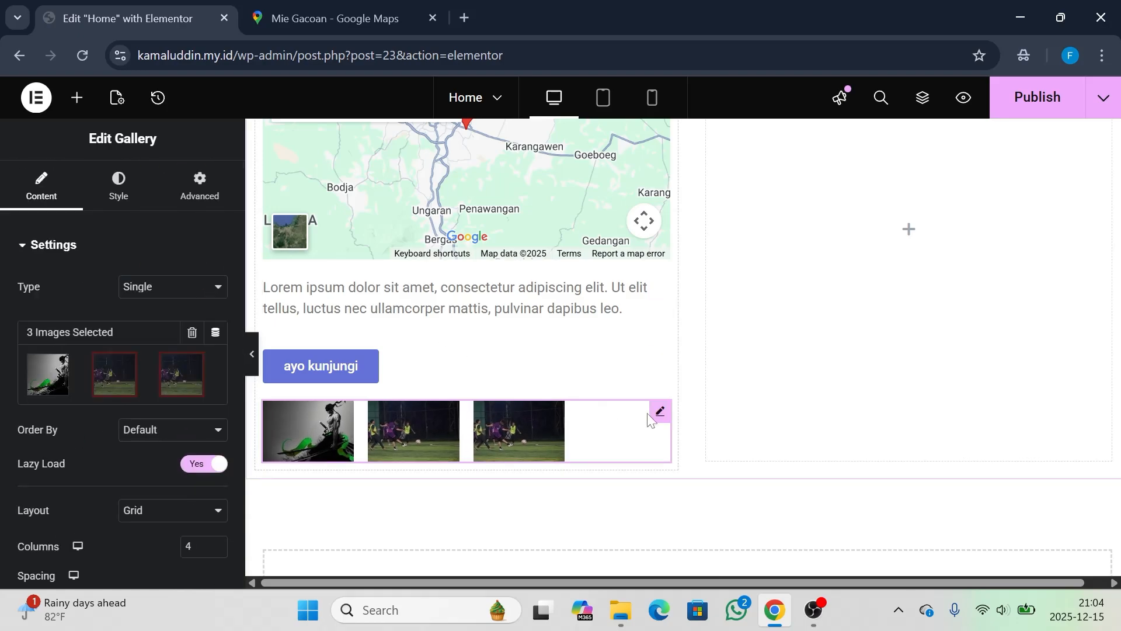
Delete the three-image gallery below the "ayo kunjungi" button
{"action": "key", "text": "Delete"}
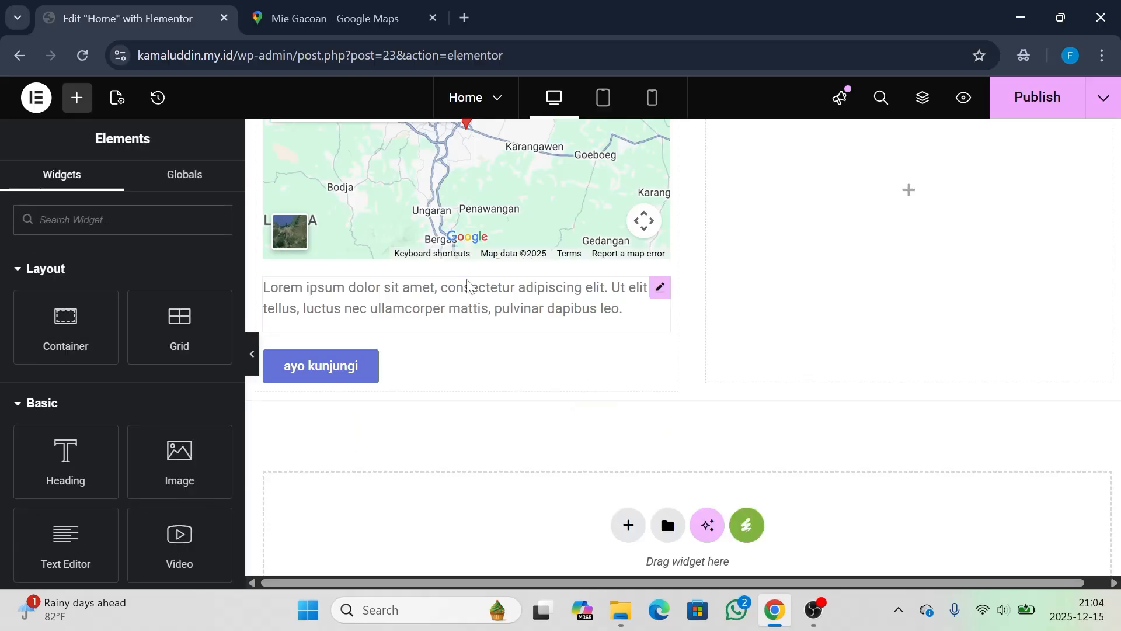
Add an Animated Headline widget below the "ayo kunjungi" button
{"action": "scroll", "coordinate": [94, 352], "scroll_direction": "down", "scroll_amount": 10}
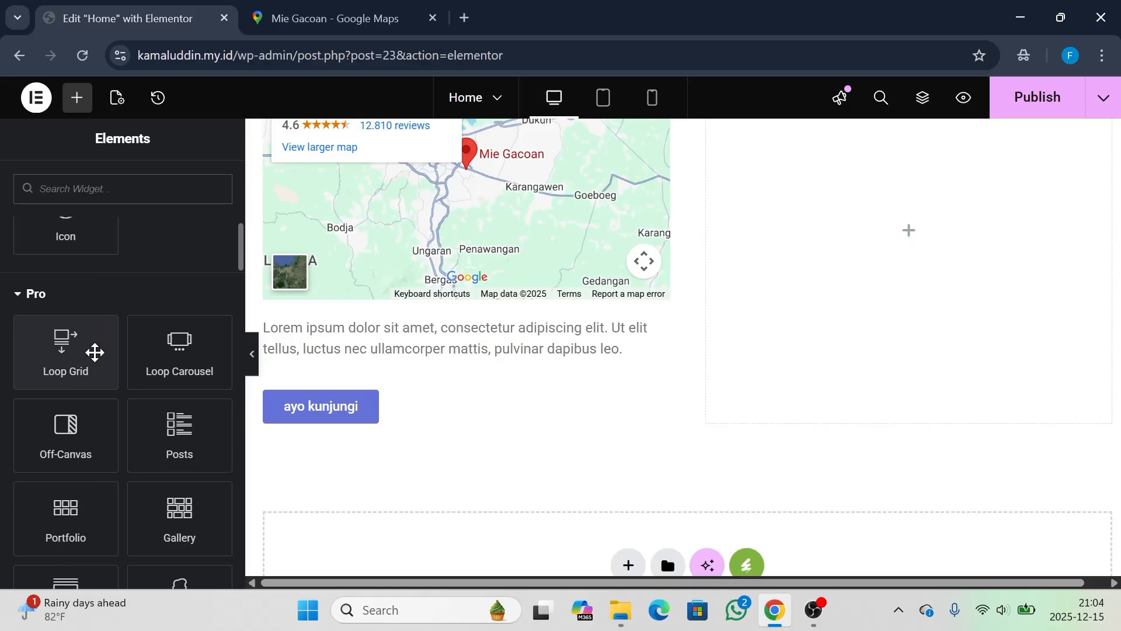
{"action": "scroll", "coordinate": [95, 352], "scroll_direction": "down", "scroll_amount": 3}
{"action": "scroll", "coordinate": [94, 352], "scroll_direction": "down", "scroll_amount": 4}
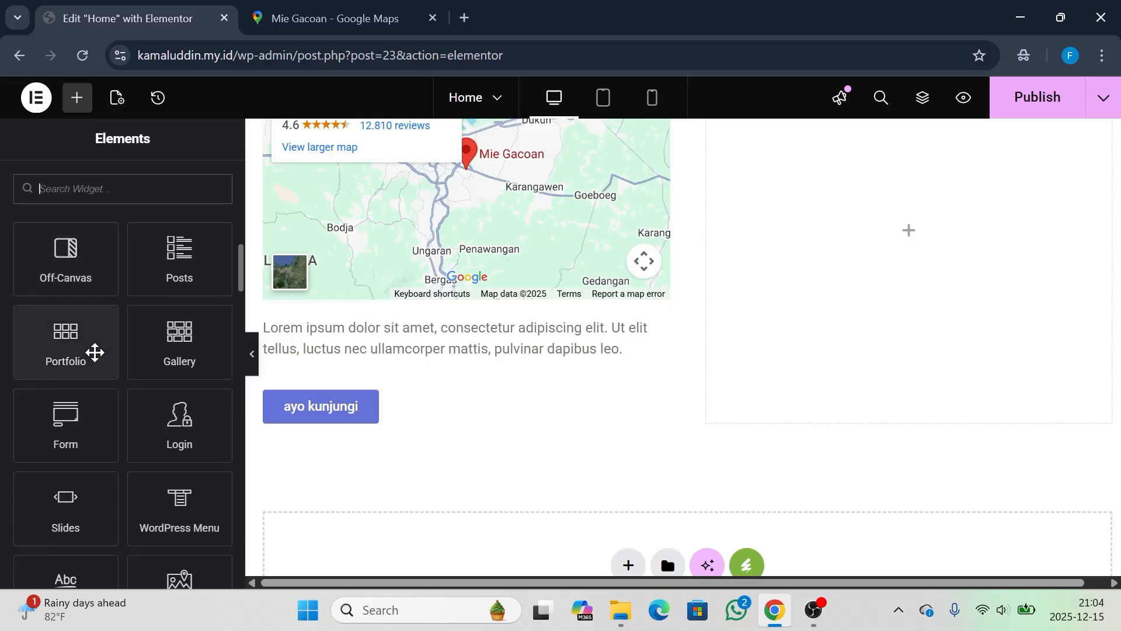
{"action": "scroll", "coordinate": [95, 358], "scroll_direction": "down", "scroll_amount": 3}
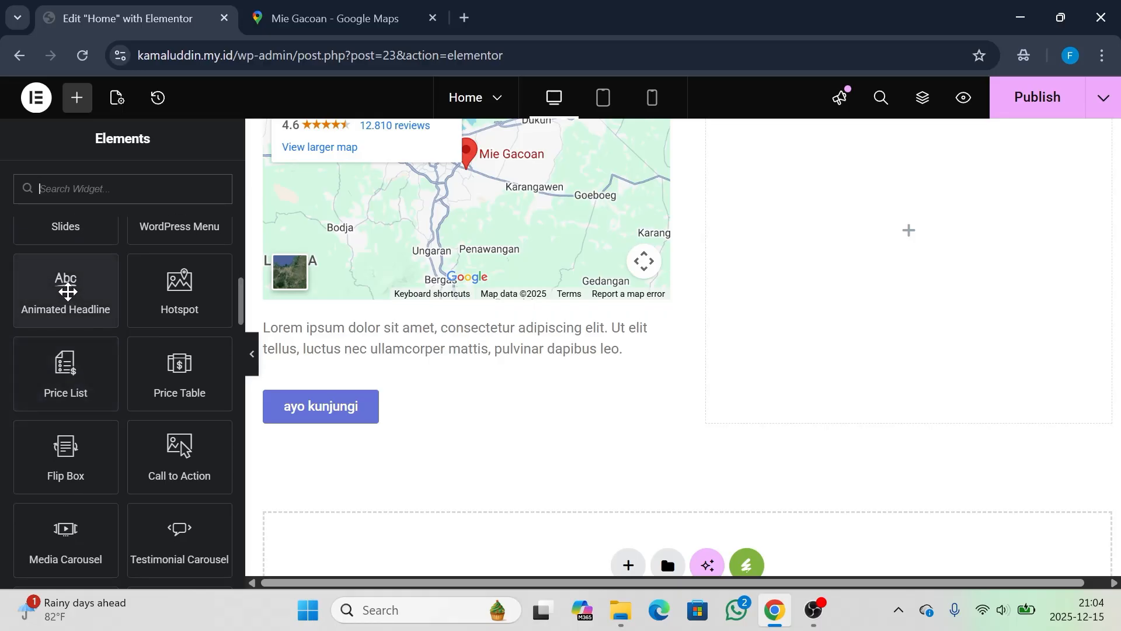
{"action": "left_click_drag", "start_coordinate": [75, 302], "coordinate": [409, 417]}
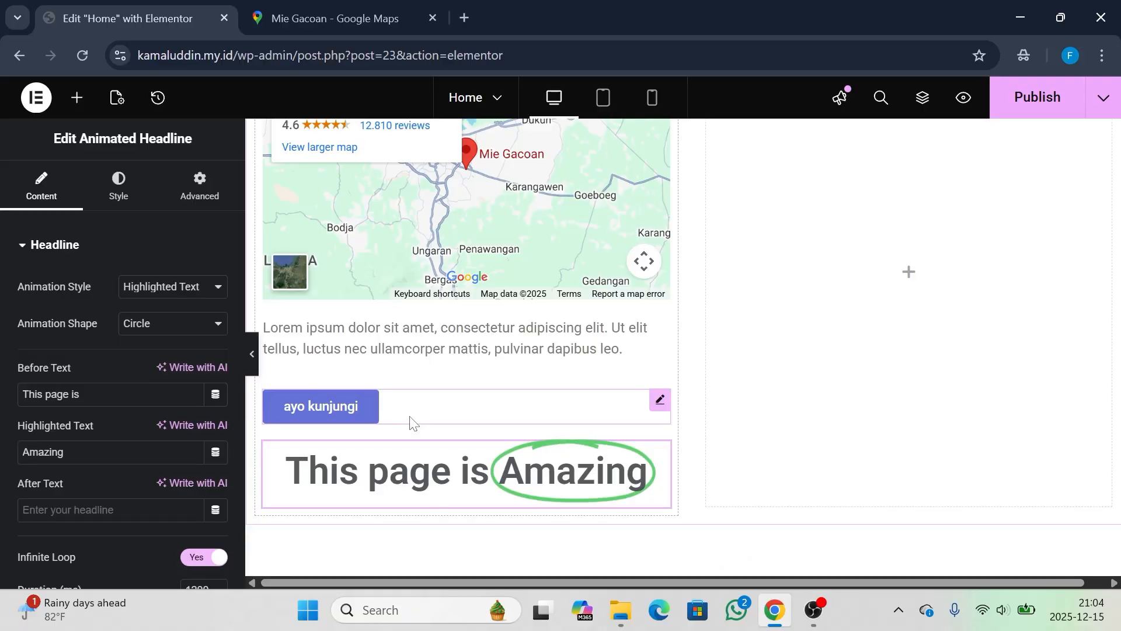
Add a Price Table widget below the animated headline and look over its header settings
{"action": "left_click", "coordinate": [77, 97]}
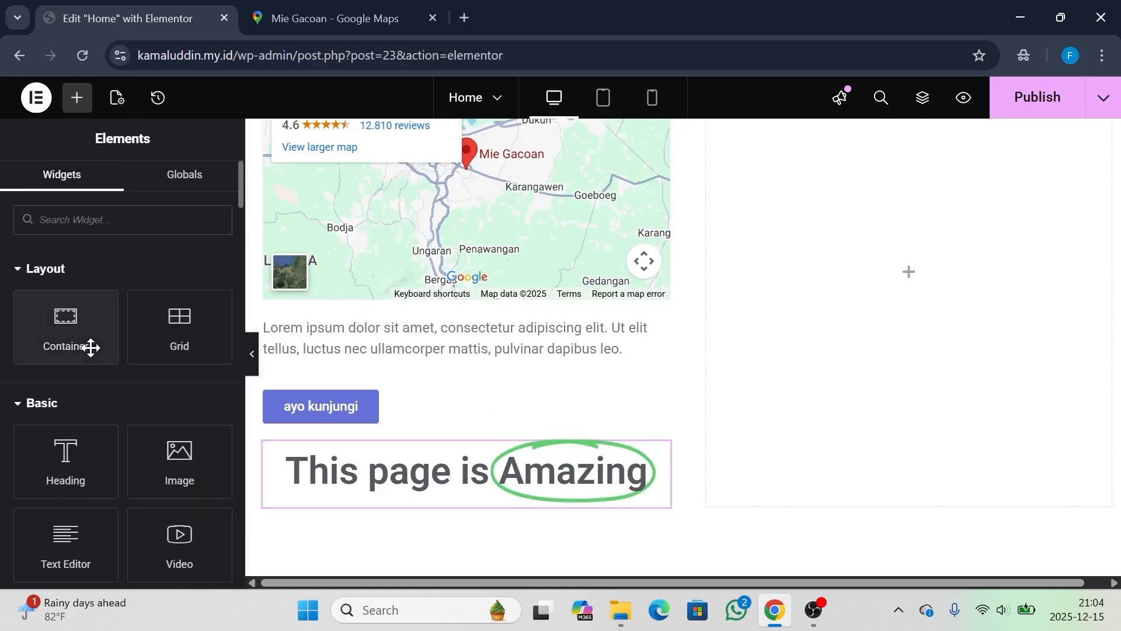
{"action": "scroll", "coordinate": [74, 480], "scroll_direction": "down", "scroll_amount": 3}
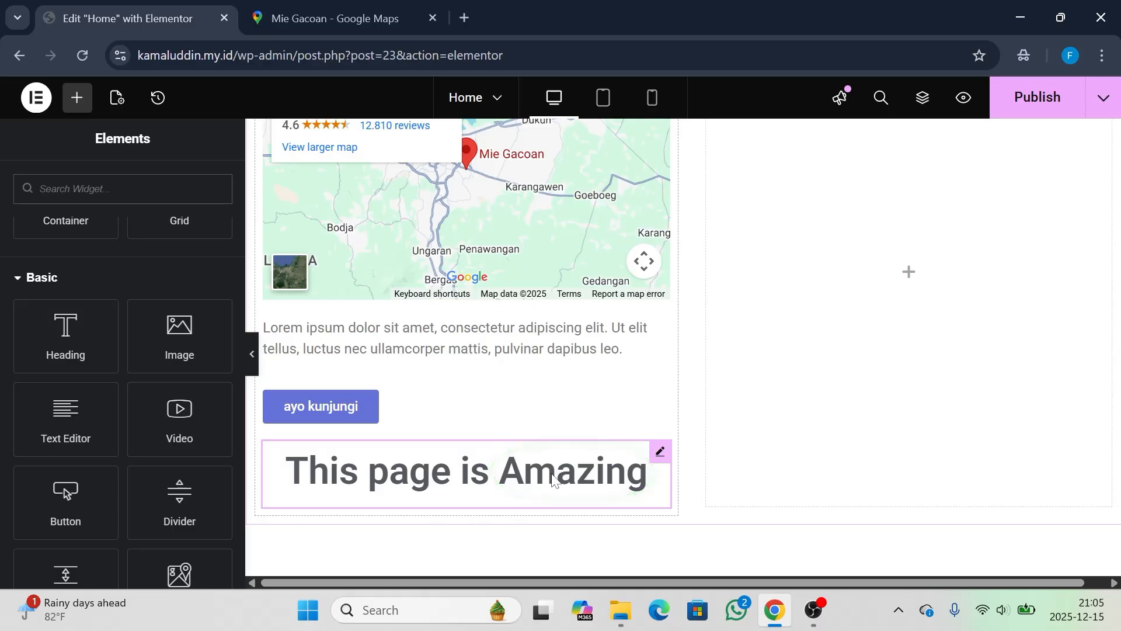
{"action": "scroll", "coordinate": [155, 348], "scroll_direction": "down", "scroll_amount": 5}
{"action": "scroll", "coordinate": [155, 346], "scroll_direction": "down", "scroll_amount": 10}
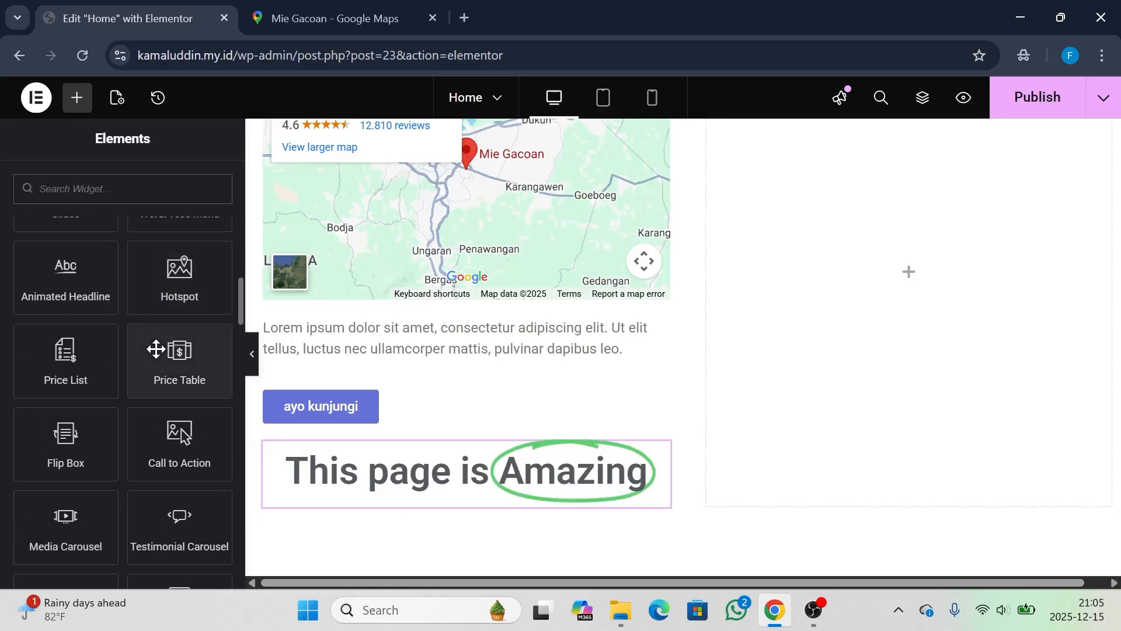
{"action": "left_click_drag", "start_coordinate": [156, 348], "coordinate": [424, 511]}
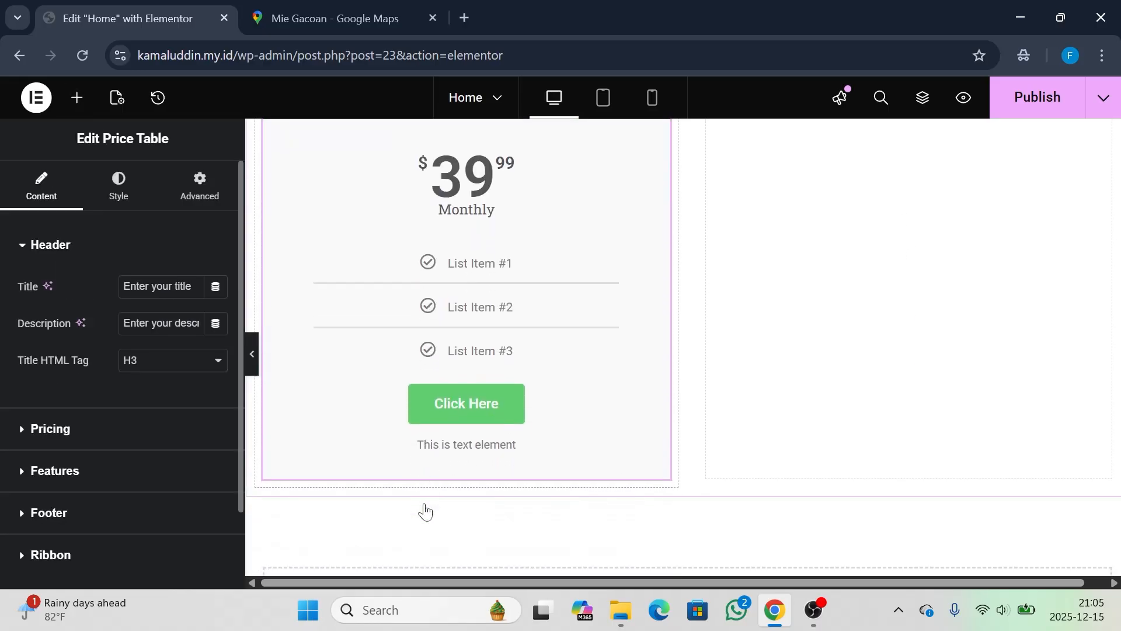
{"action": "scroll", "coordinate": [424, 512], "scroll_direction": "up", "scroll_amount": 3}
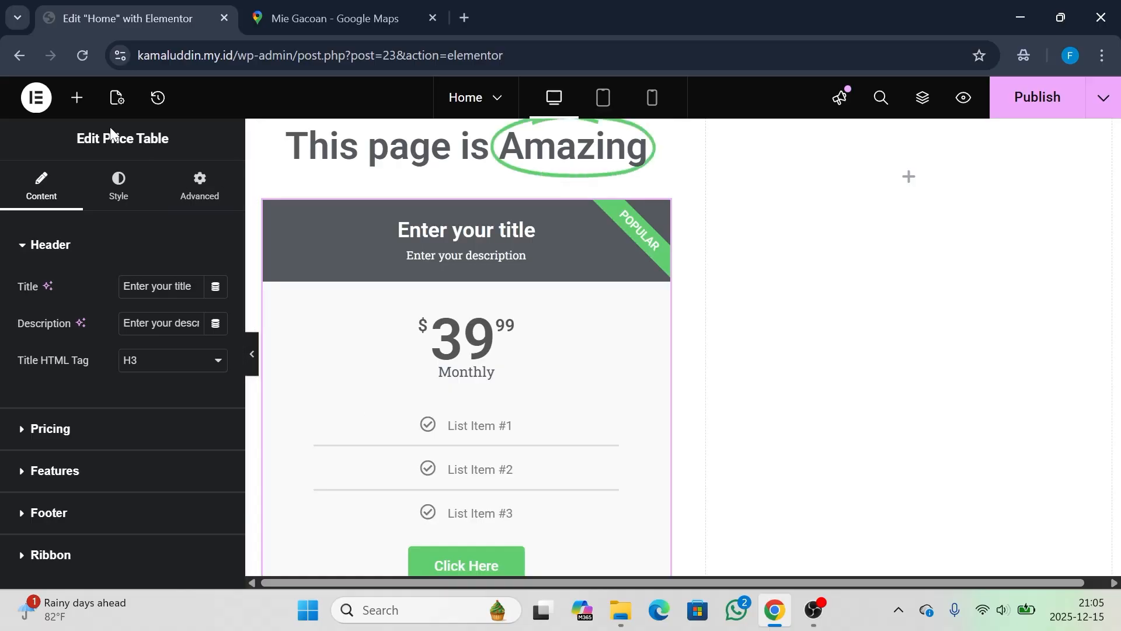
{"action": "scroll", "coordinate": [115, 363], "scroll_direction": "down", "scroll_amount": 2}
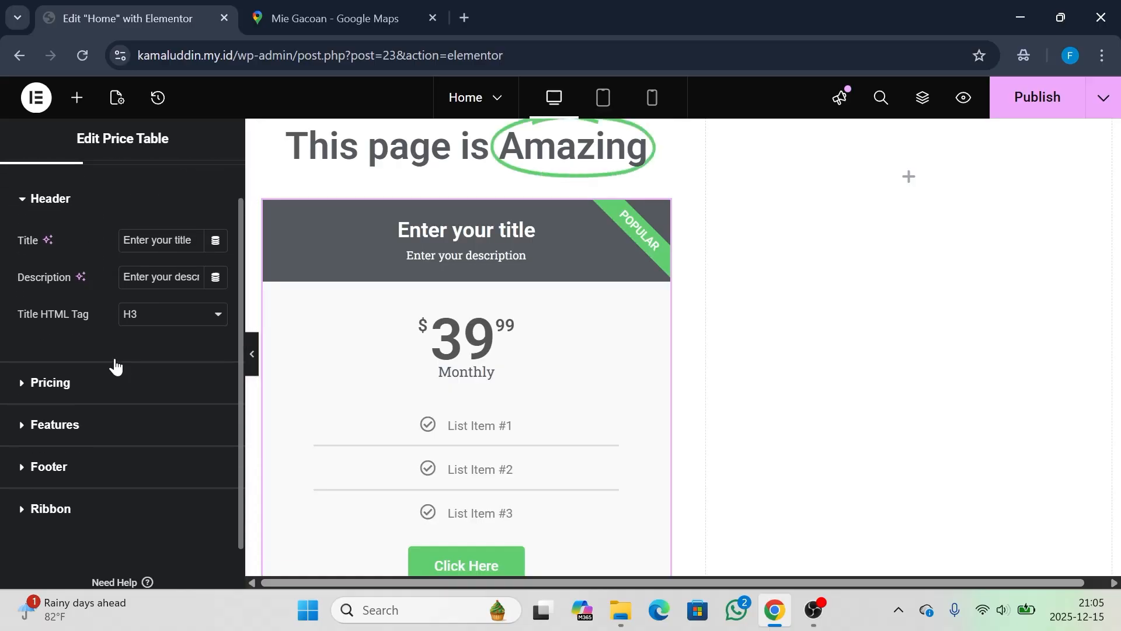
{"action": "scroll", "coordinate": [115, 363], "scroll_direction": "up", "scroll_amount": 1}
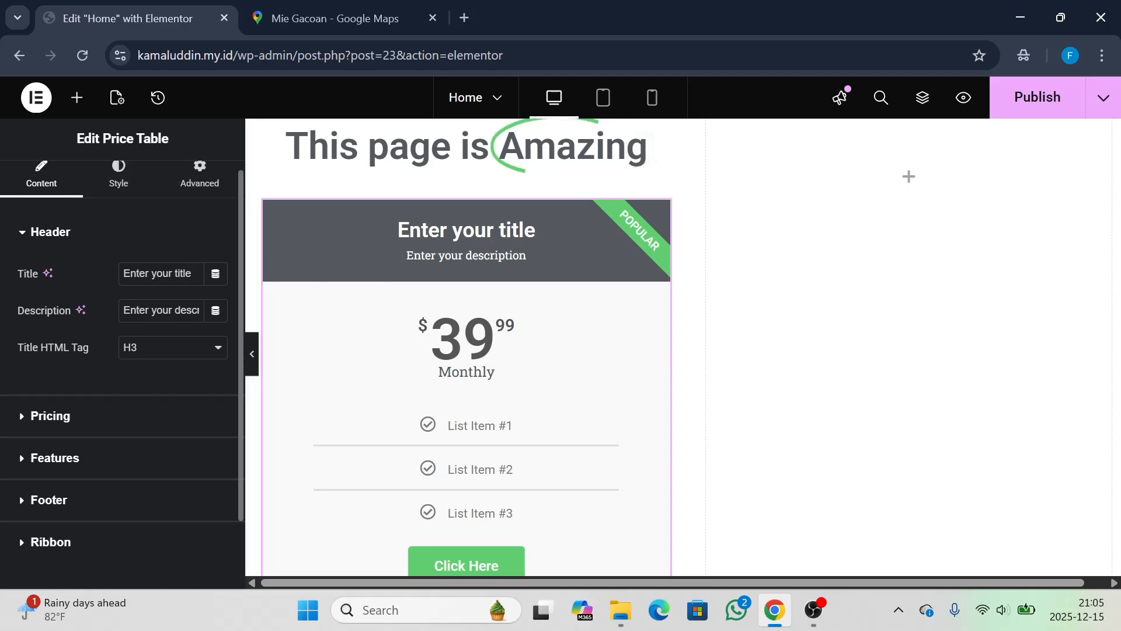
Set the price table's currency to a custom symbol, "Rp."
{"action": "left_click", "coordinate": [104, 432]}
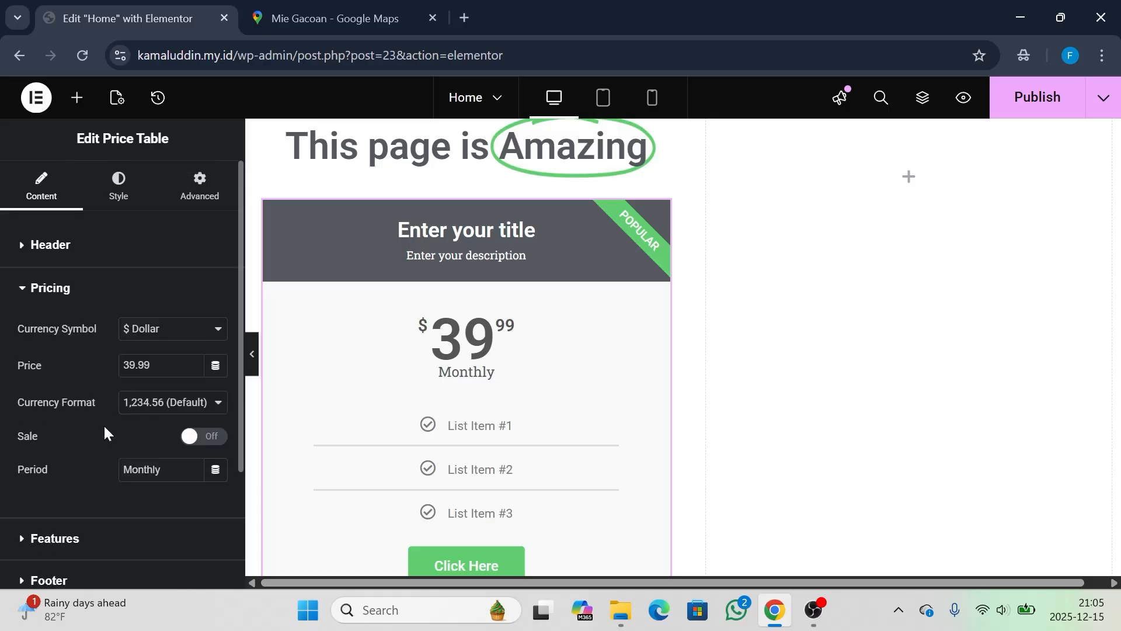
{"action": "scroll", "coordinate": [105, 431], "scroll_direction": "down", "scroll_amount": 1}
{"action": "left_click", "coordinate": [160, 296]}
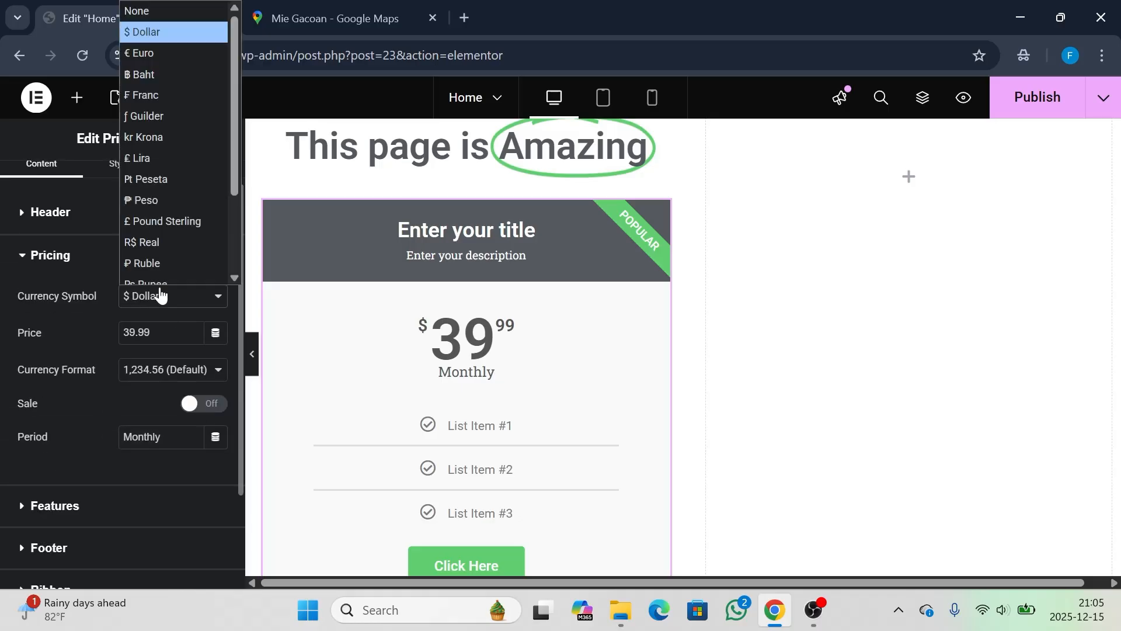
{"action": "scroll", "coordinate": [160, 264], "scroll_direction": "down", "scroll_amount": 2}
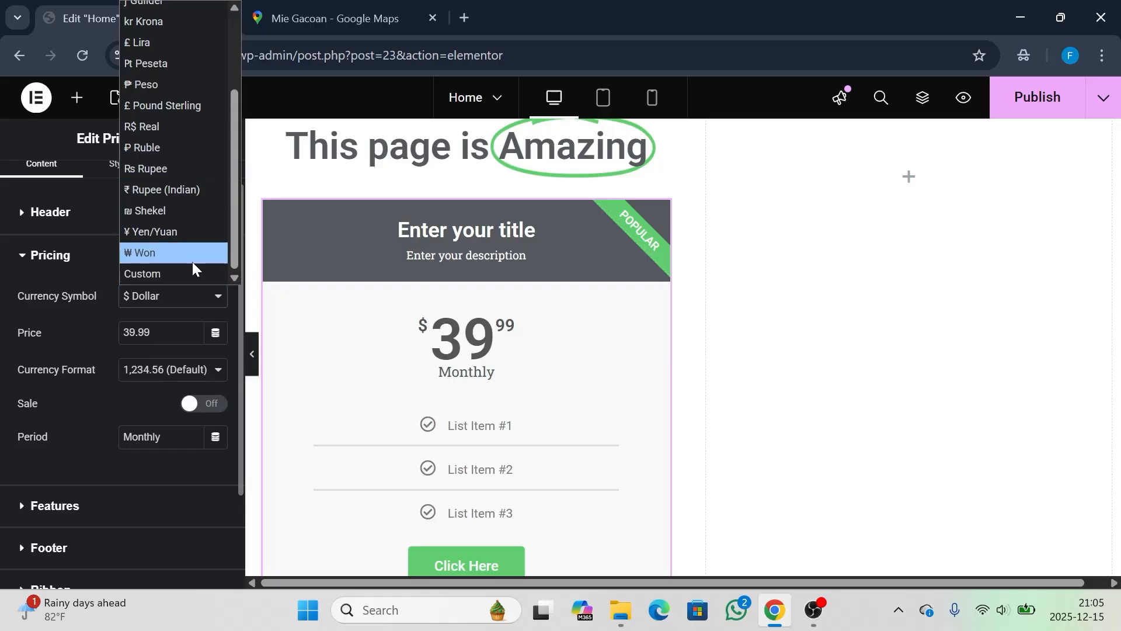
{"action": "left_click", "coordinate": [149, 278]}
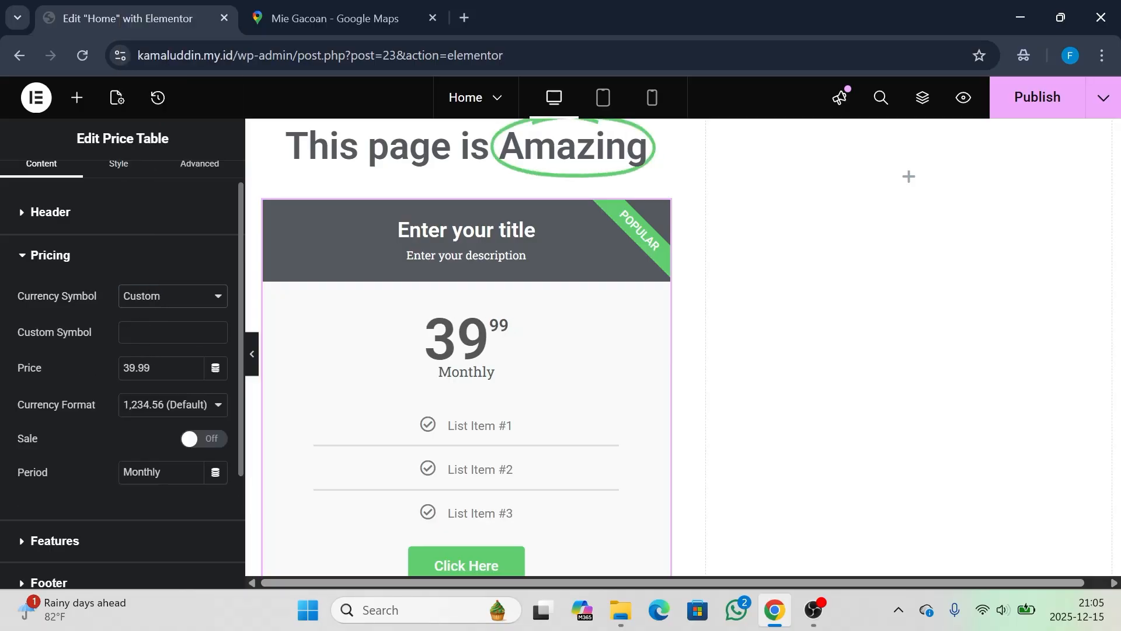
{"action": "left_click", "coordinate": [166, 333]}
{"action": "type", "text": "Rp"}
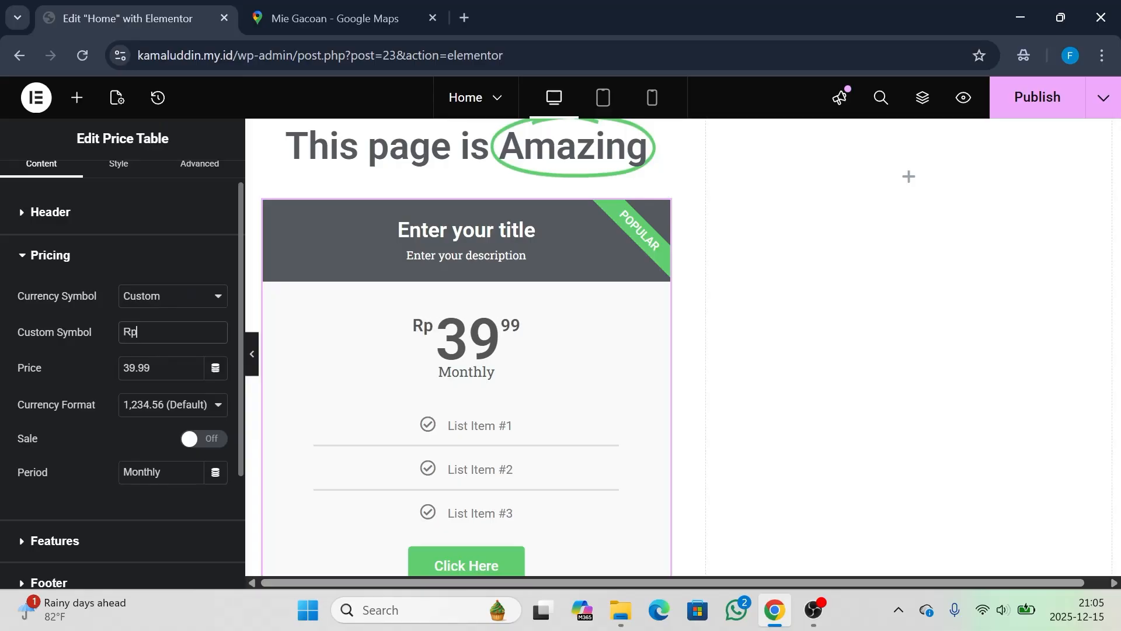
{"action": "type", "text": "."}
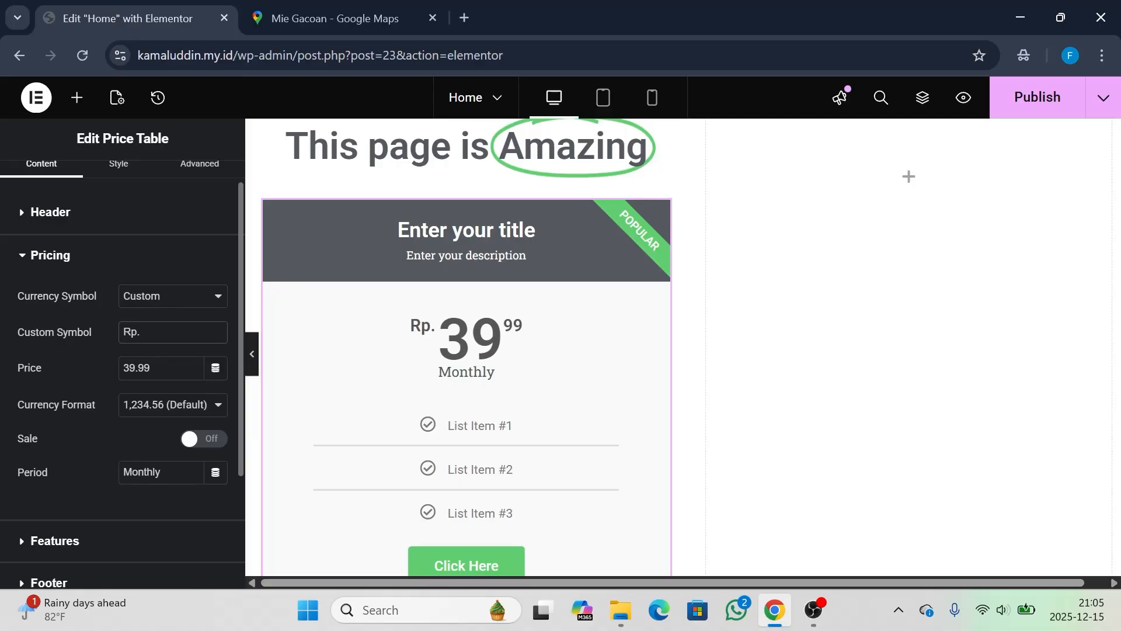
Examine the price table's feature list settings and the icon choices for List Item #1, leaving its icon as it is
{"action": "scroll", "coordinate": [119, 318], "scroll_direction": "down", "scroll_amount": 1}
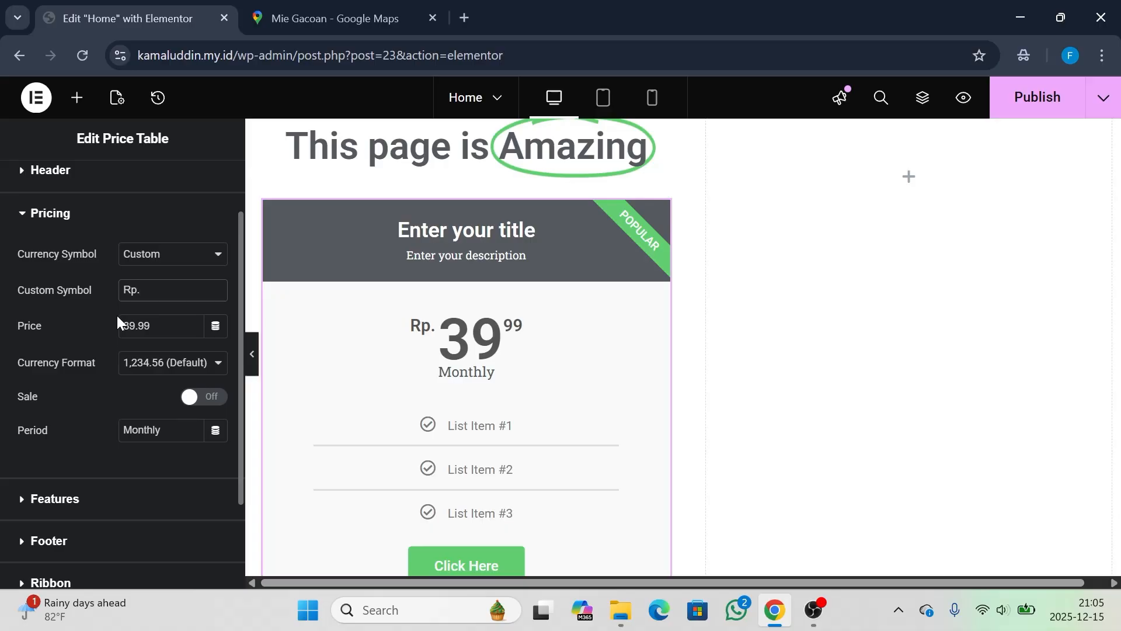
{"action": "scroll", "coordinate": [118, 320], "scroll_direction": "down", "scroll_amount": 2}
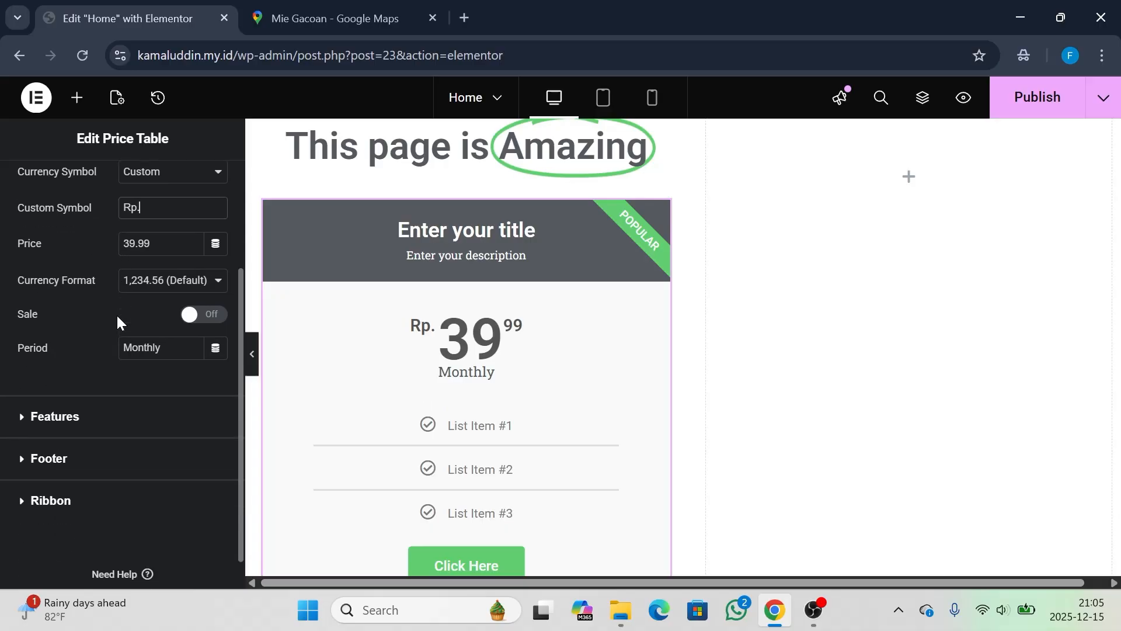
{"action": "left_click", "coordinate": [95, 423]}
{"action": "left_click", "coordinate": [82, 394]}
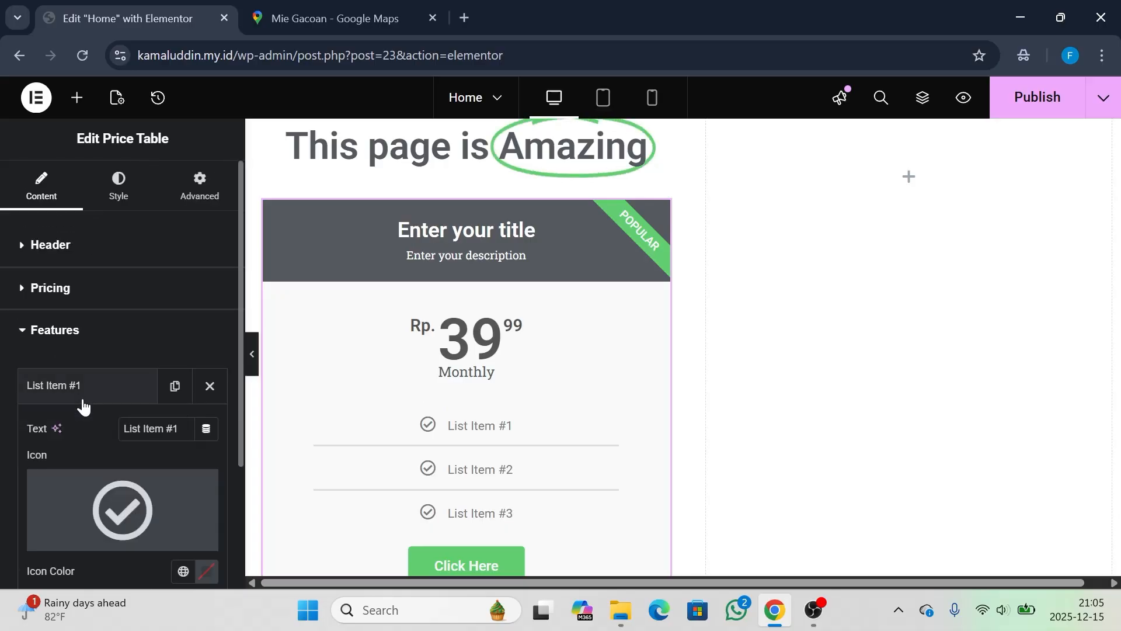
{"action": "scroll", "coordinate": [82, 397], "scroll_direction": "down", "scroll_amount": 1}
{"action": "scroll", "coordinate": [81, 397], "scroll_direction": "down", "scroll_amount": 2}
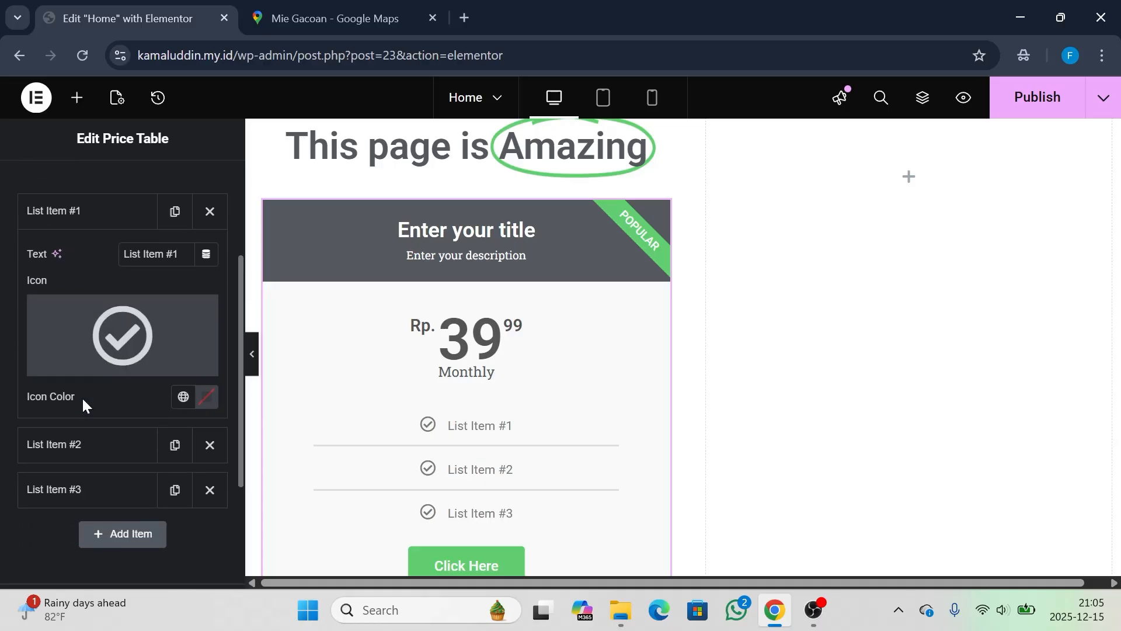
{"action": "scroll", "coordinate": [82, 397], "scroll_direction": "up", "scroll_amount": 1}
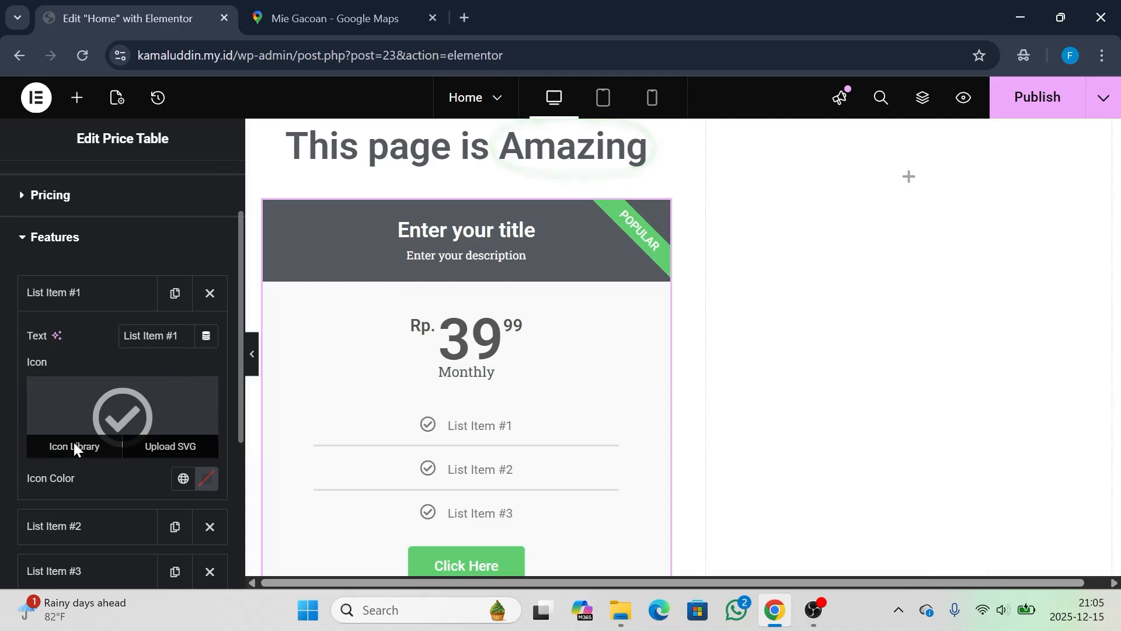
{"action": "left_click", "coordinate": [72, 449]}
{"action": "scroll", "coordinate": [608, 343], "scroll_direction": "down", "scroll_amount": 2}
{"action": "scroll", "coordinate": [608, 336], "scroll_direction": "up", "scroll_amount": 1}
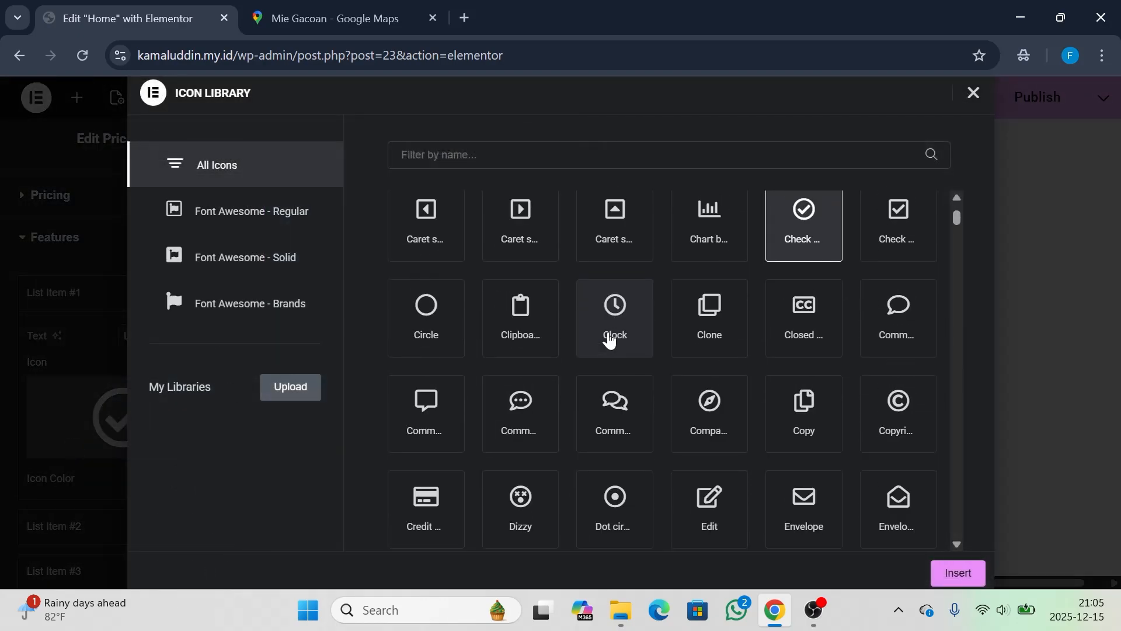
{"action": "left_click", "coordinate": [975, 96]}
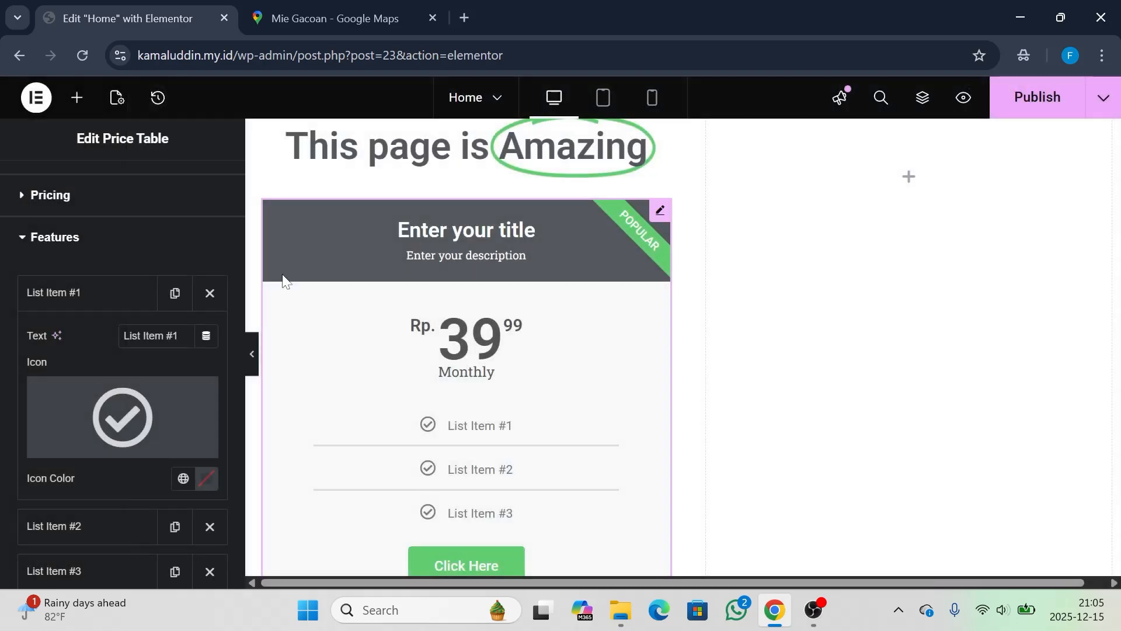
Check the price table's footer settings, including the button text, link and additional info
{"action": "scroll", "coordinate": [622, 268], "scroll_direction": "down", "scroll_amount": 2}
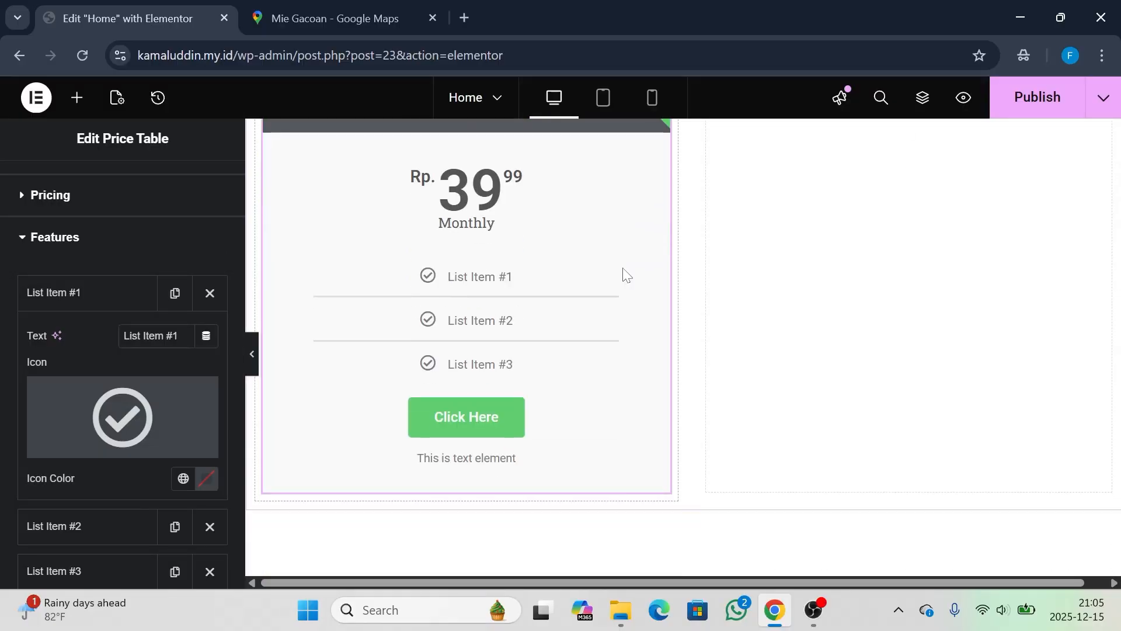
{"action": "scroll", "coordinate": [167, 495], "scroll_direction": "down", "scroll_amount": 4}
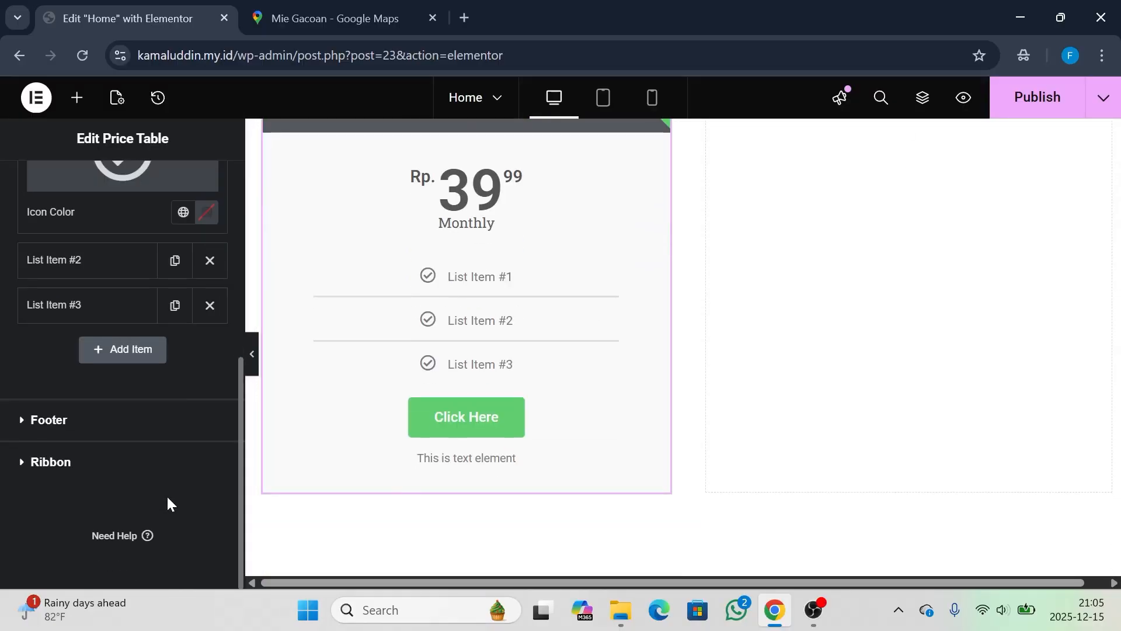
{"action": "left_click", "coordinate": [95, 432]}
{"action": "scroll", "coordinate": [94, 422], "scroll_direction": "down", "scroll_amount": 2}
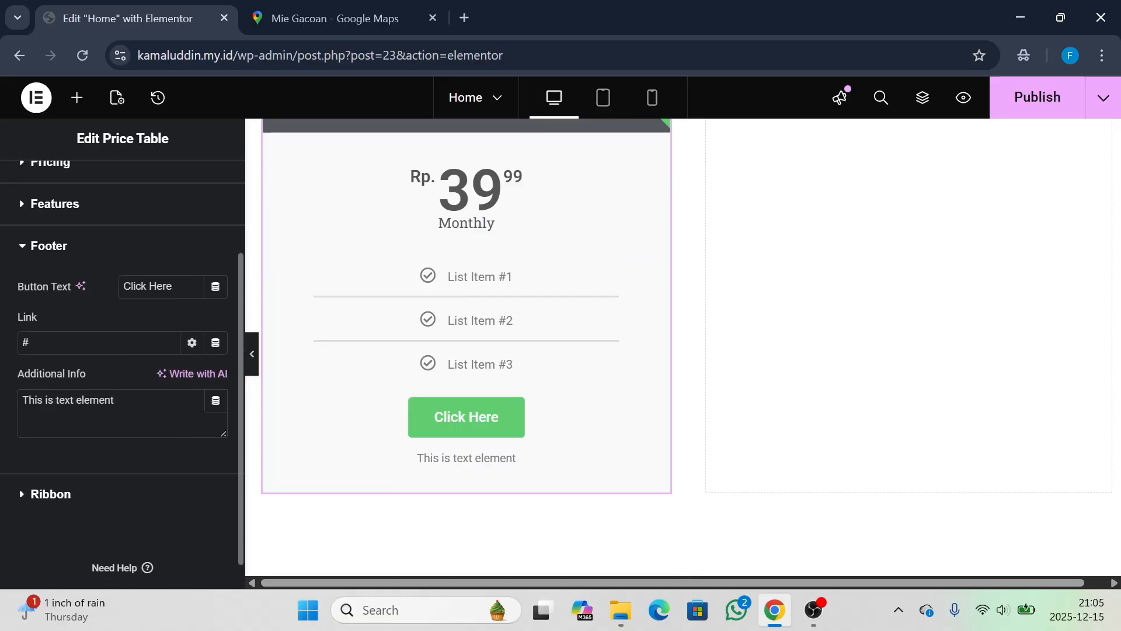
{"action": "left_click", "coordinate": [99, 369]}
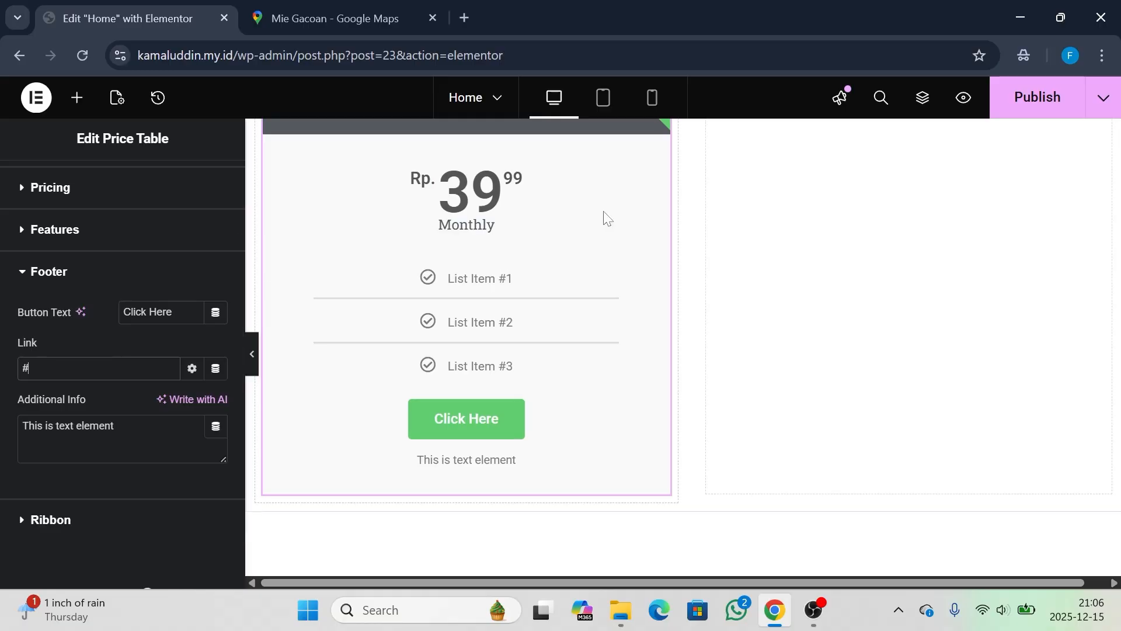
Delete the price table and the animated headline from the page
{"action": "scroll", "coordinate": [604, 216], "scroll_direction": "up", "scroll_amount": 4}
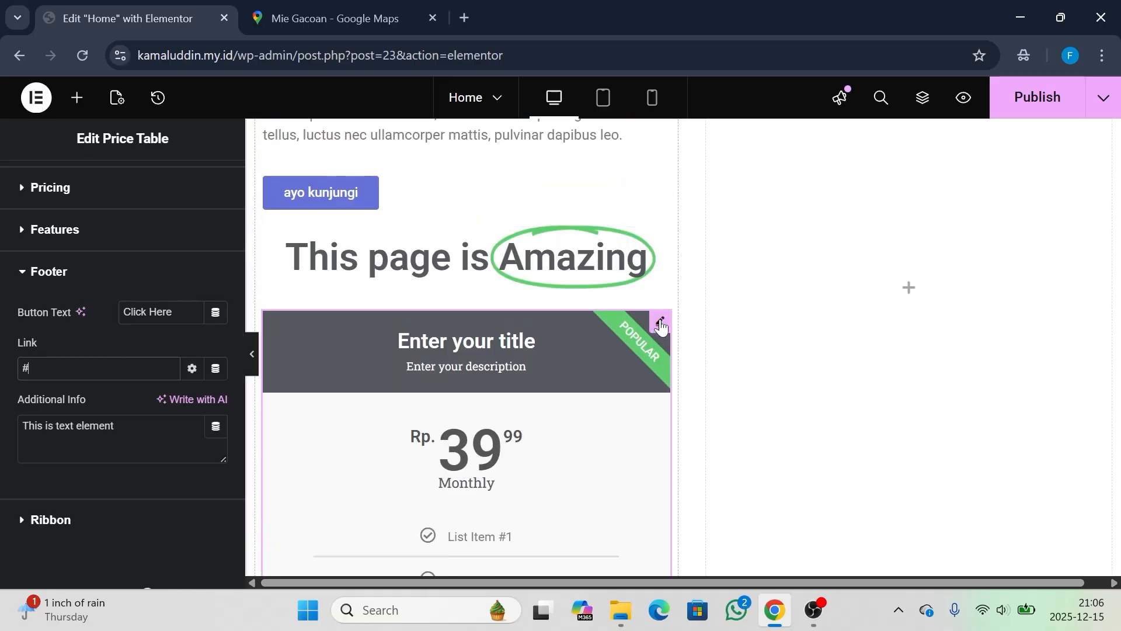
{"action": "right_click", "coordinate": [664, 331]}
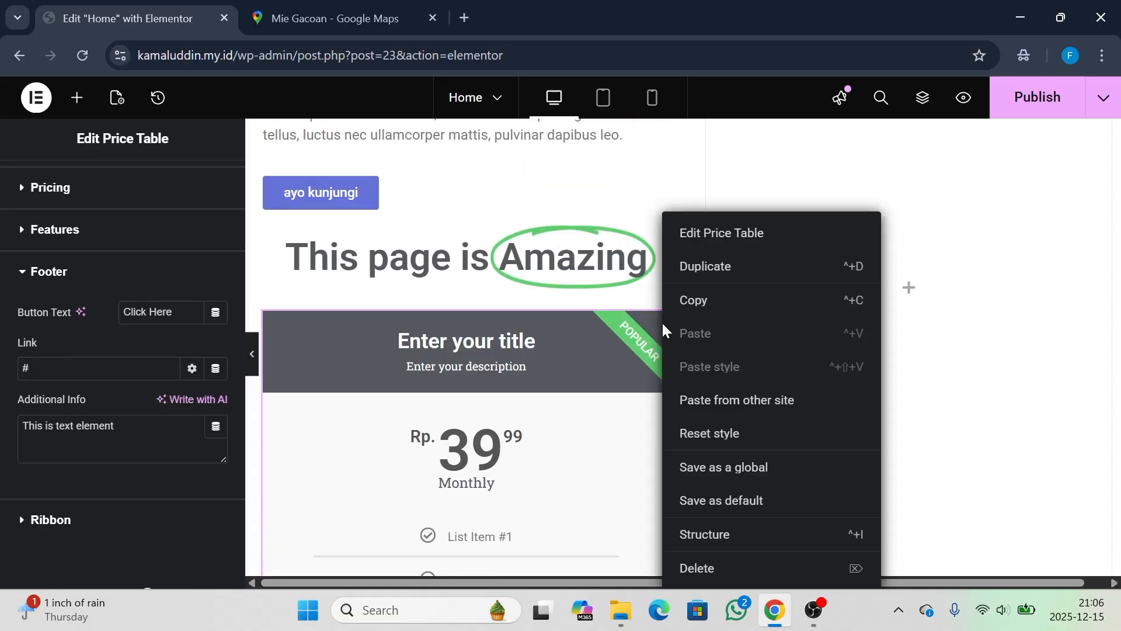
{"action": "left_click", "coordinate": [699, 569]}
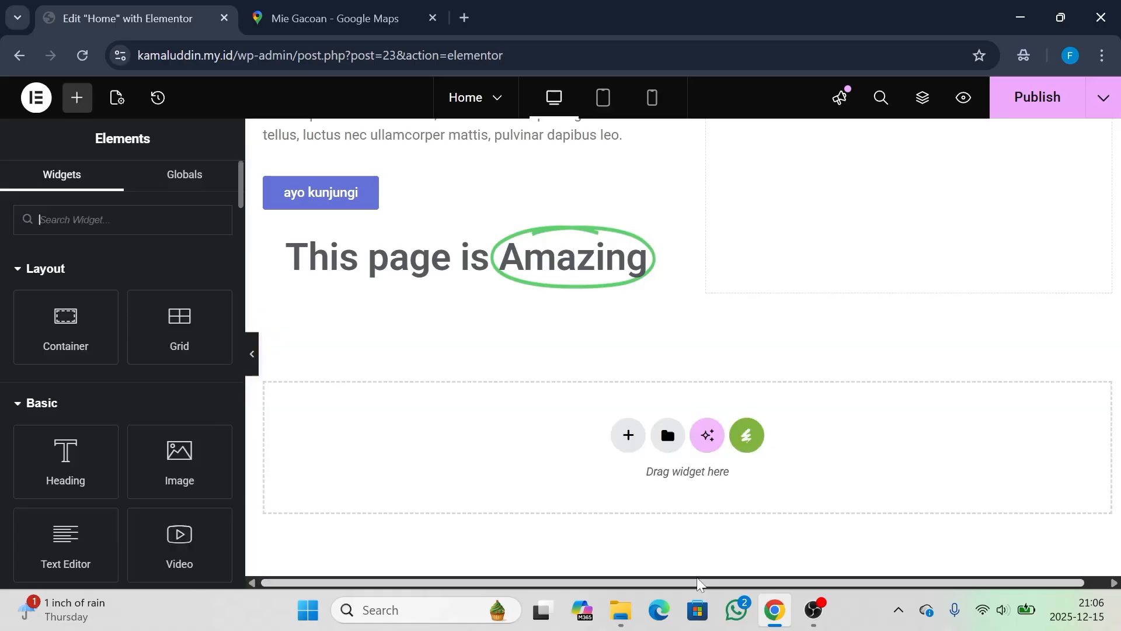
{"action": "left_click", "coordinate": [497, 248]}
{"action": "key", "text": "Delete"}
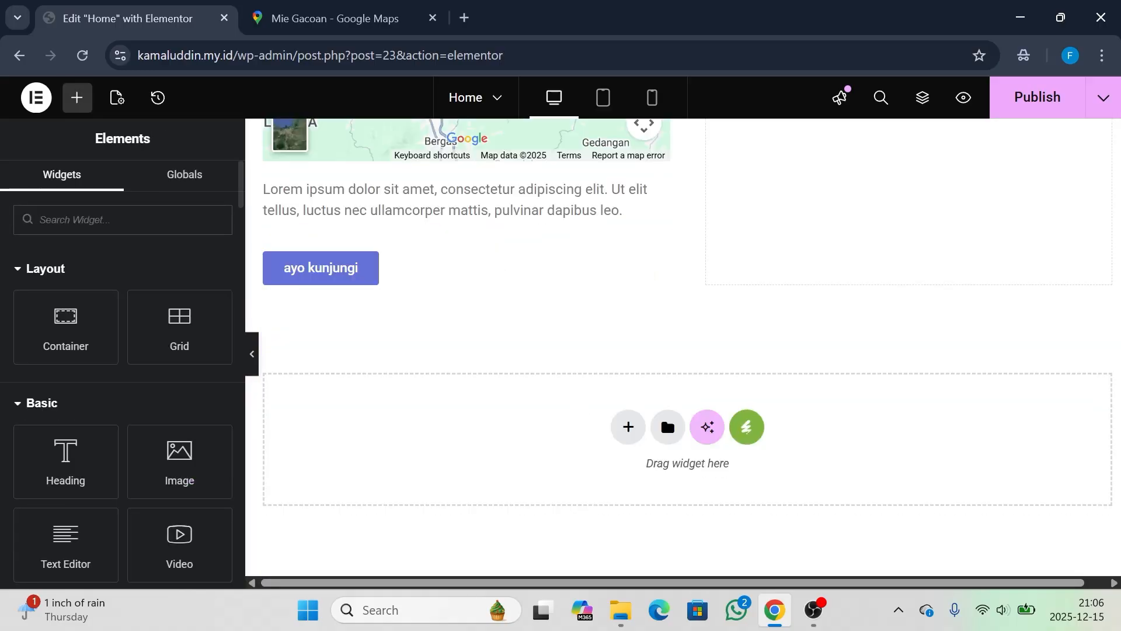
Try out a Testimonial Carousel widget between the Lorem ipsum text and the "ayo kunjungi" button, and remove it
{"action": "scroll", "coordinate": [106, 376], "scroll_direction": "down", "scroll_amount": 12}
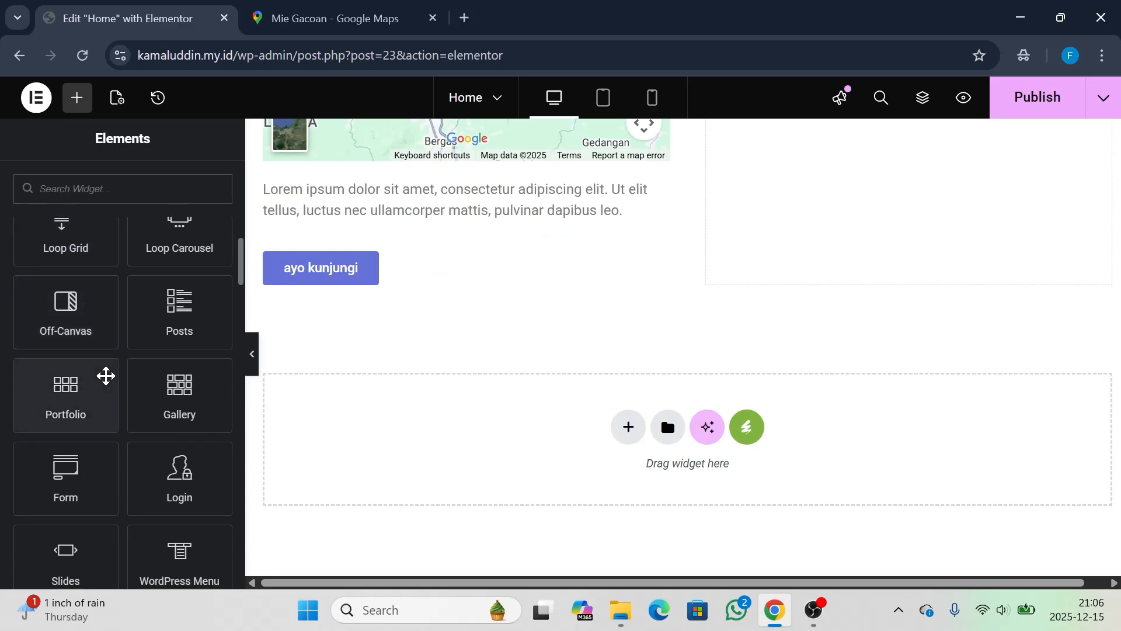
{"action": "scroll", "coordinate": [106, 377], "scroll_direction": "down", "scroll_amount": 4}
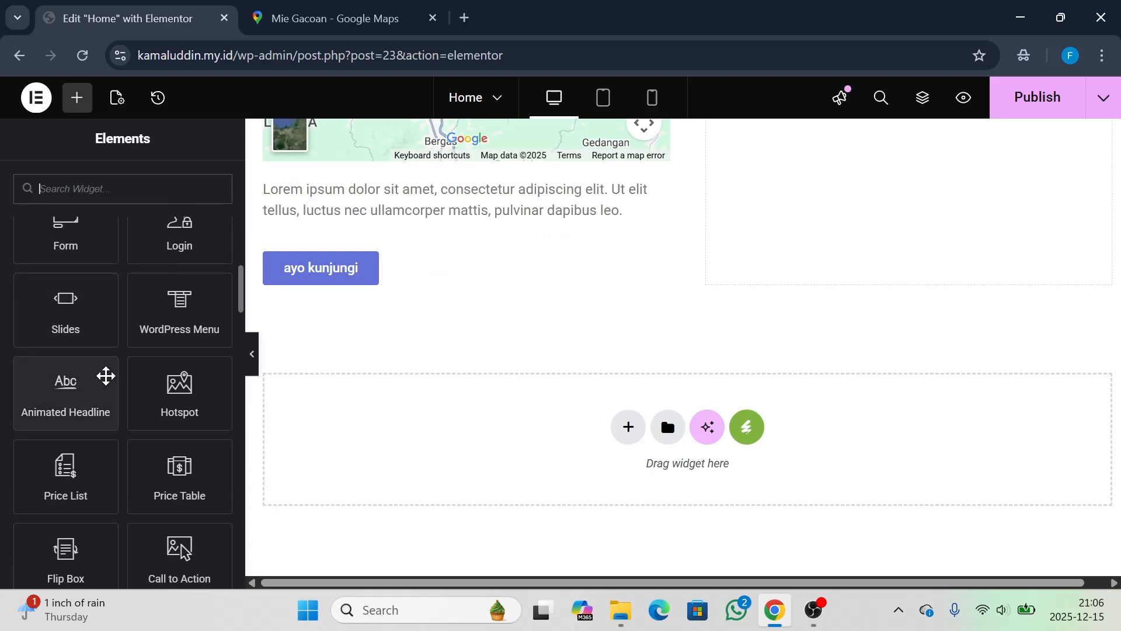
{"action": "scroll", "coordinate": [105, 375], "scroll_direction": "down", "scroll_amount": 2}
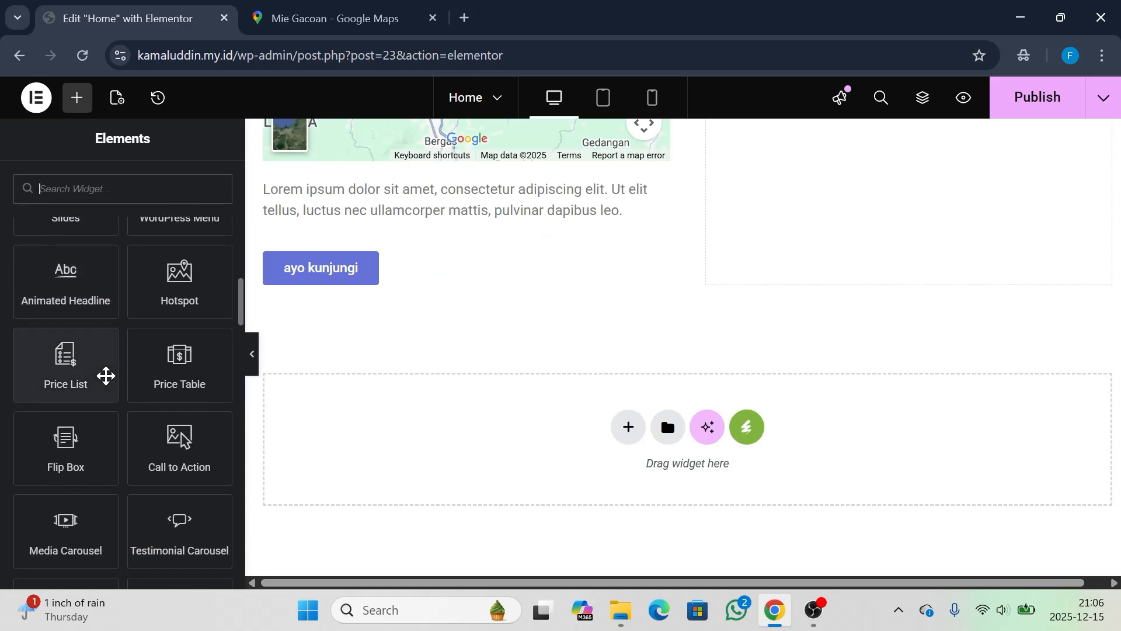
{"action": "scroll", "coordinate": [106, 376], "scroll_direction": "down", "scroll_amount": 1}
{"action": "scroll", "coordinate": [105, 376], "scroll_direction": "down", "scroll_amount": 1}
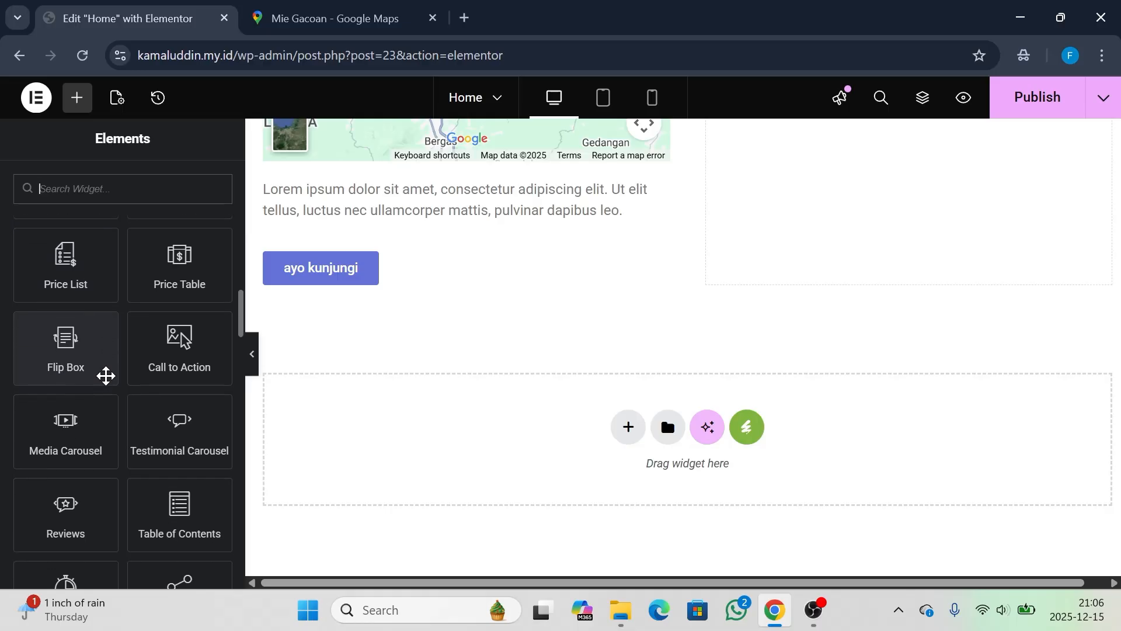
{"action": "scroll", "coordinate": [106, 376], "scroll_direction": "down", "scroll_amount": 2}
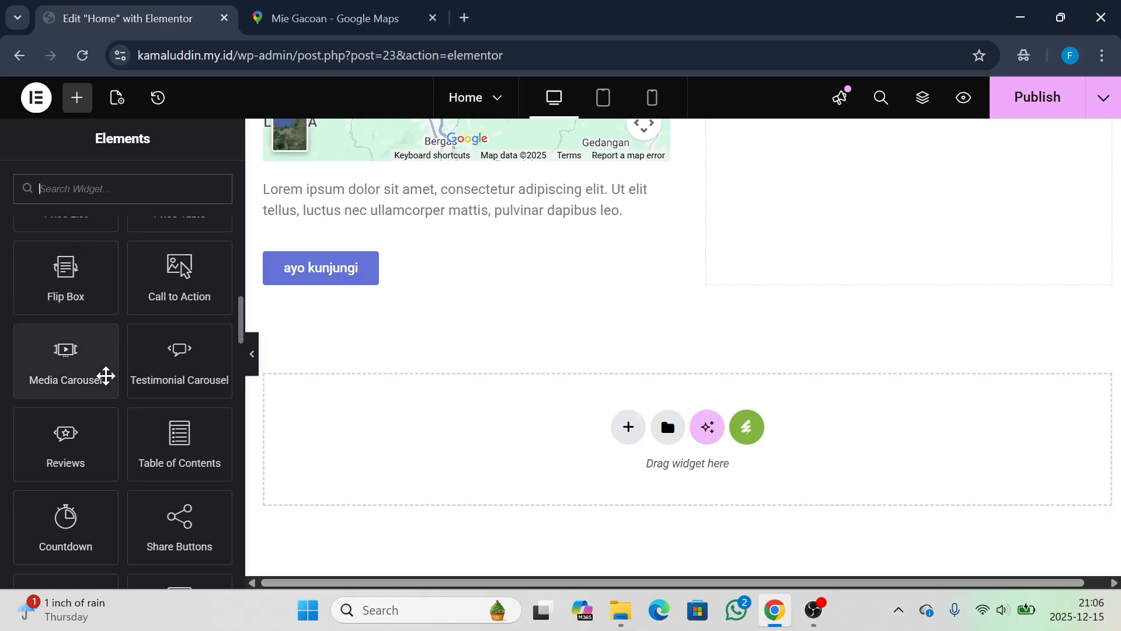
{"action": "left_click_drag", "start_coordinate": [172, 351], "coordinate": [396, 257]}
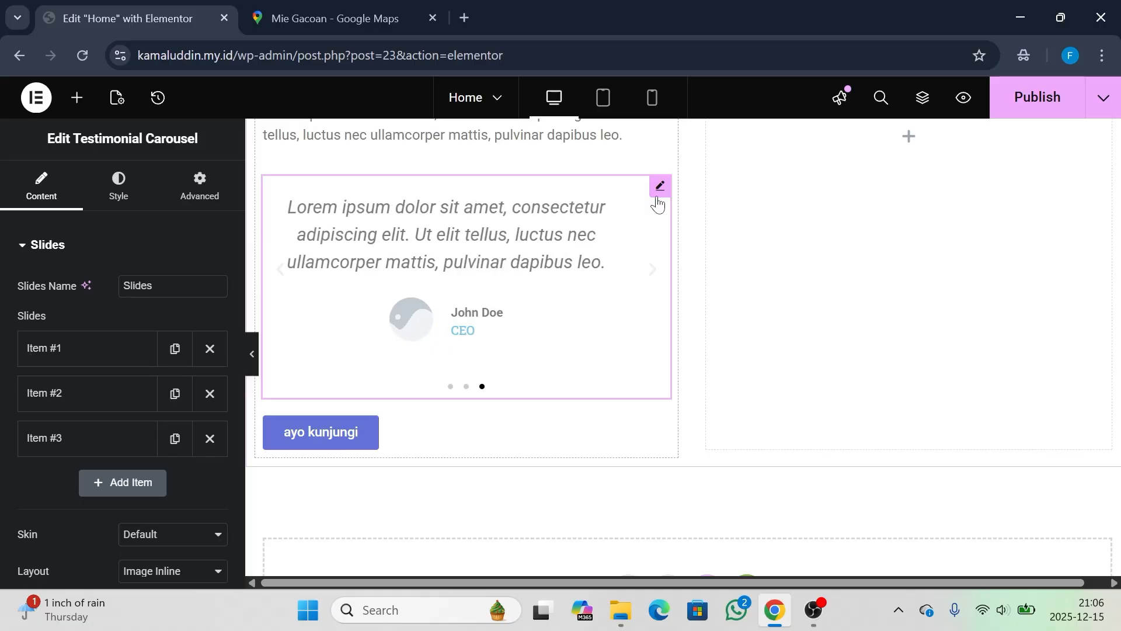
{"action": "key", "text": "Delete"}
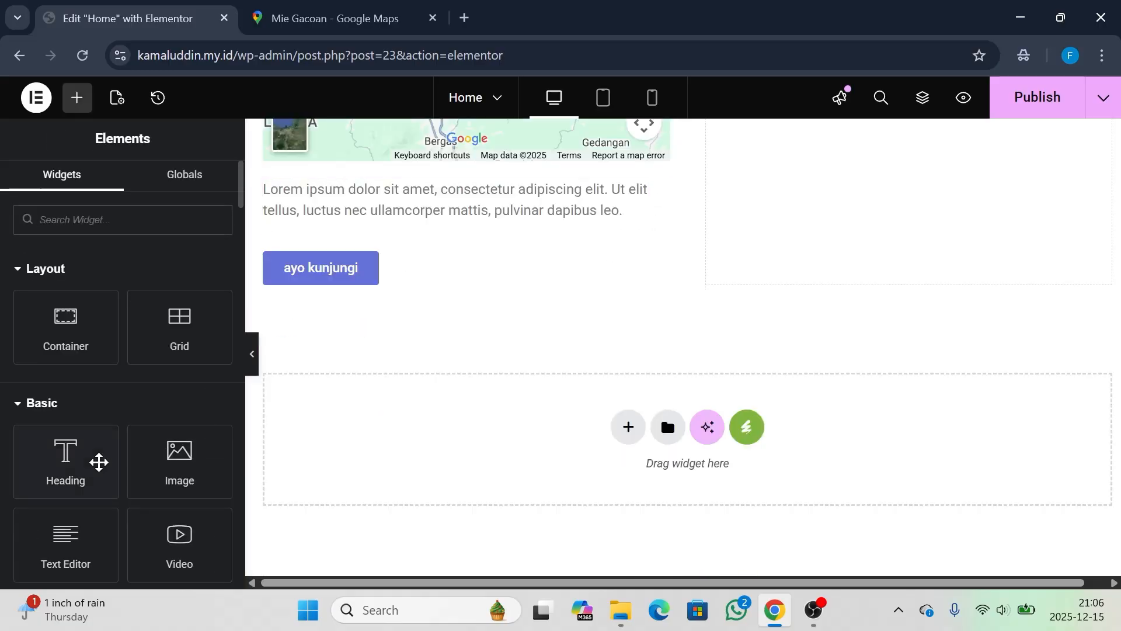
Add a Form widget between the Lorem ipsum text and the "ayo kunjungi" button
{"action": "scroll", "coordinate": [130, 361], "scroll_direction": "down", "scroll_amount": 10}
{"action": "scroll", "coordinate": [132, 361], "scroll_direction": "down", "scroll_amount": 3}
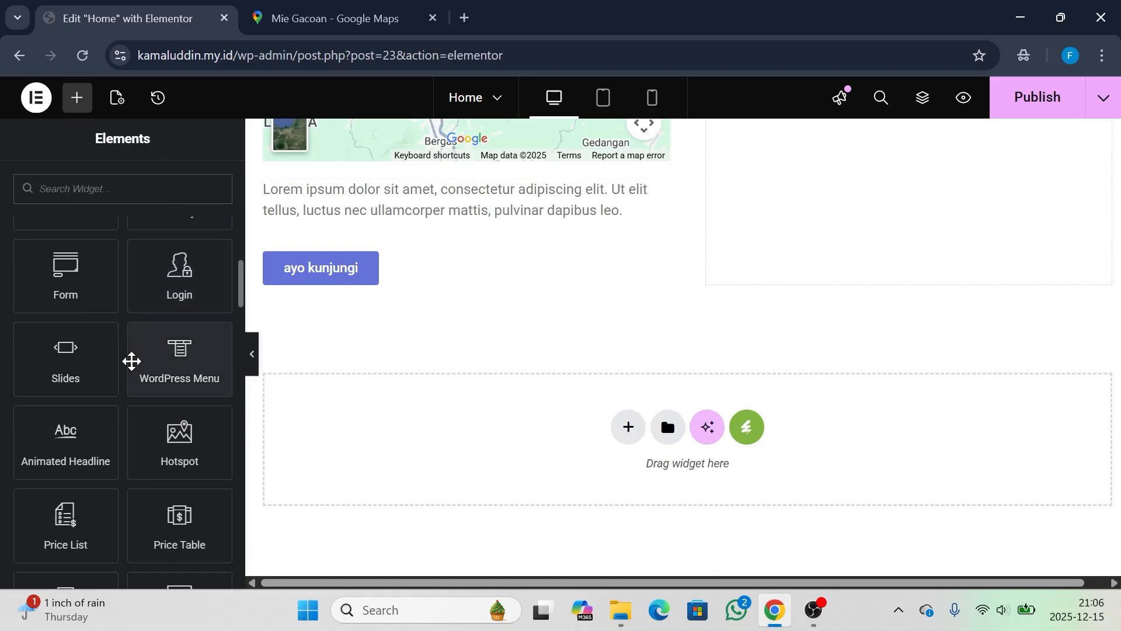
{"action": "scroll", "coordinate": [132, 361], "scroll_direction": "up", "scroll_amount": 1}
{"action": "scroll", "coordinate": [122, 353], "scroll_direction": "up", "scroll_amount": 1}
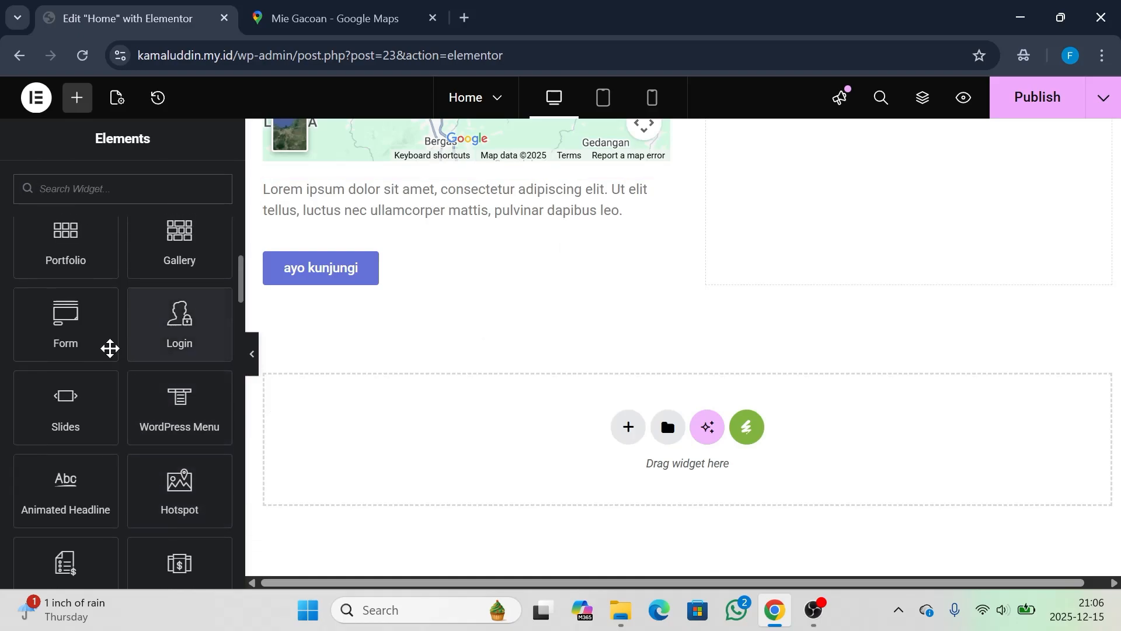
{"action": "left_click_drag", "start_coordinate": [66, 321], "coordinate": [432, 215]}
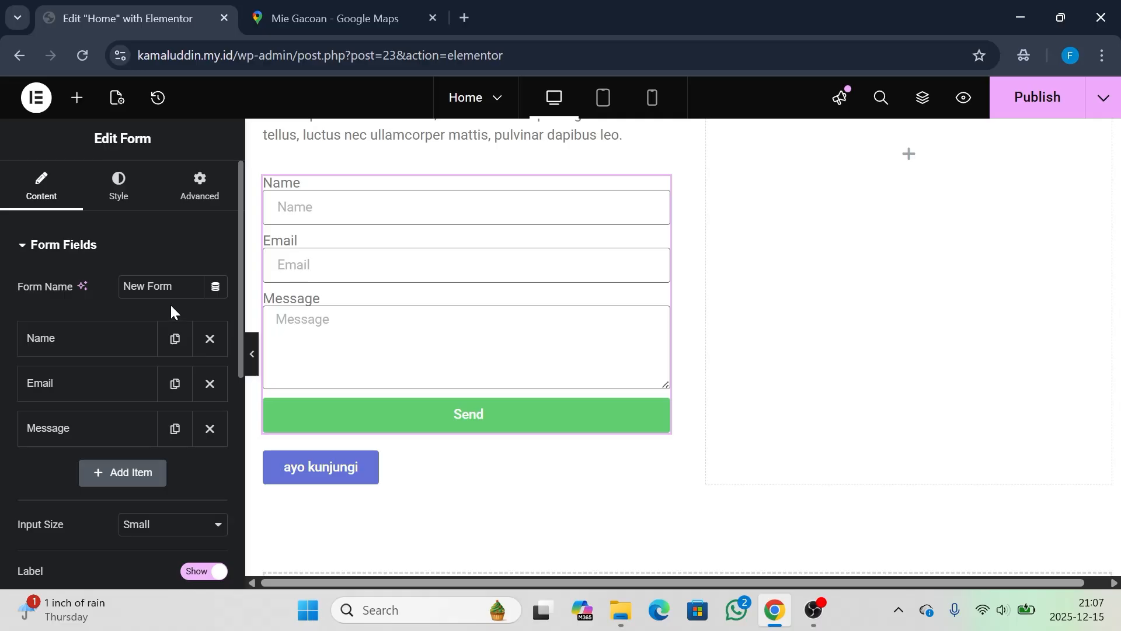
Examine the form's name, field list and button settings without changing them
{"action": "left_click", "coordinate": [172, 286]}
{"action": "scroll", "coordinate": [466, 304], "scroll_direction": "down", "scroll_amount": 1}
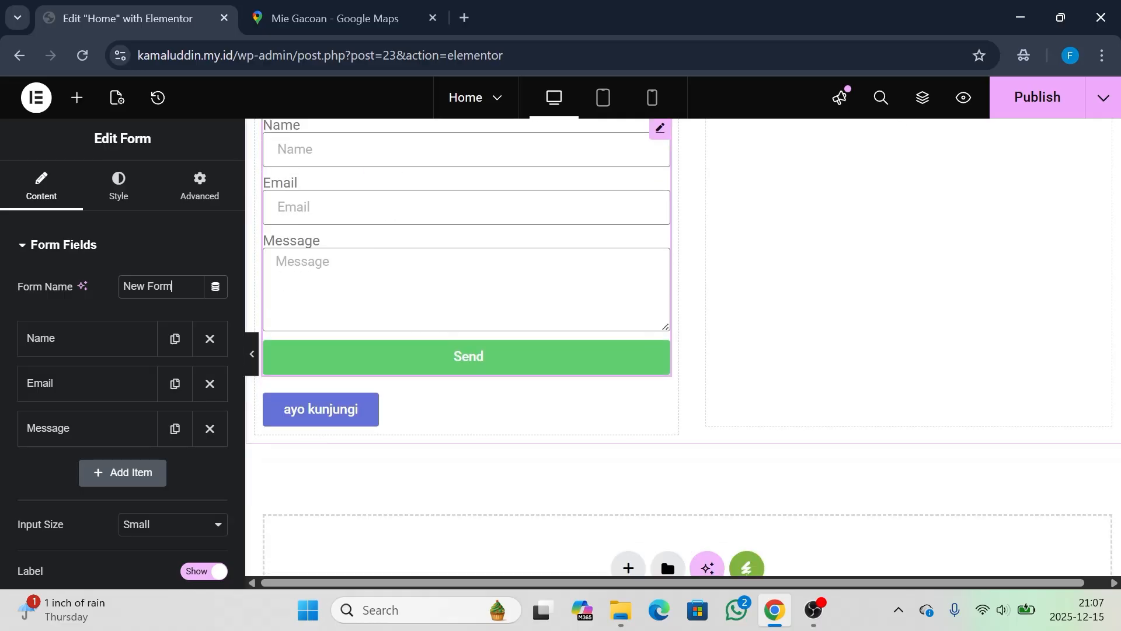
{"action": "scroll", "coordinate": [466, 304], "scroll_direction": "up", "scroll_amount": 1}
{"action": "scroll", "coordinate": [73, 420], "scroll_direction": "down", "scroll_amount": 3}
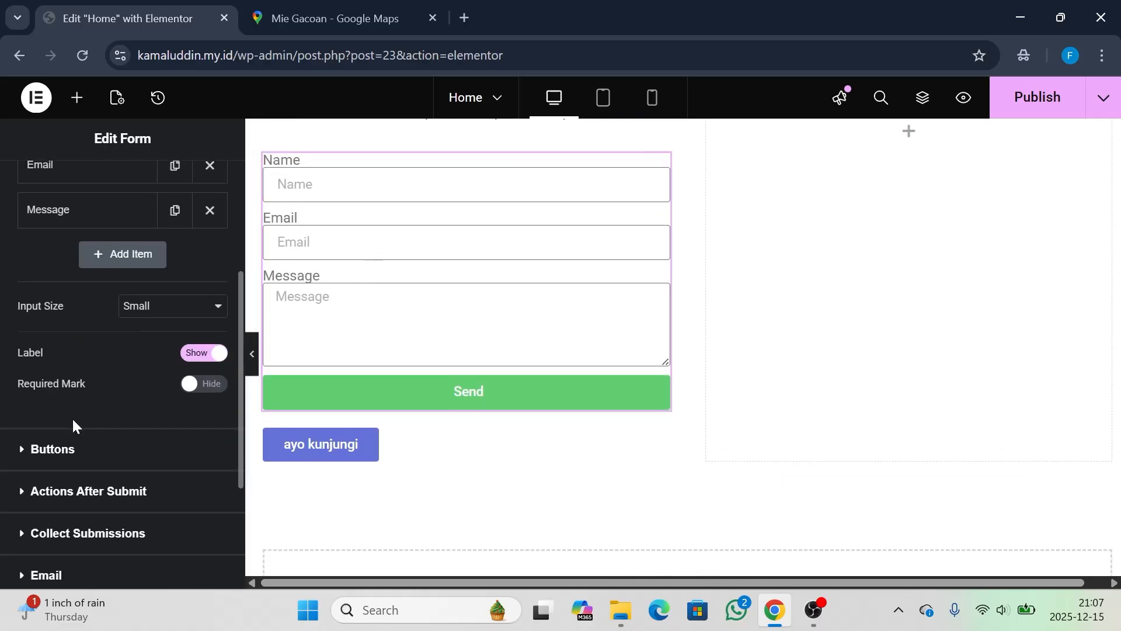
{"action": "scroll", "coordinate": [73, 420], "scroll_direction": "down", "scroll_amount": 2}
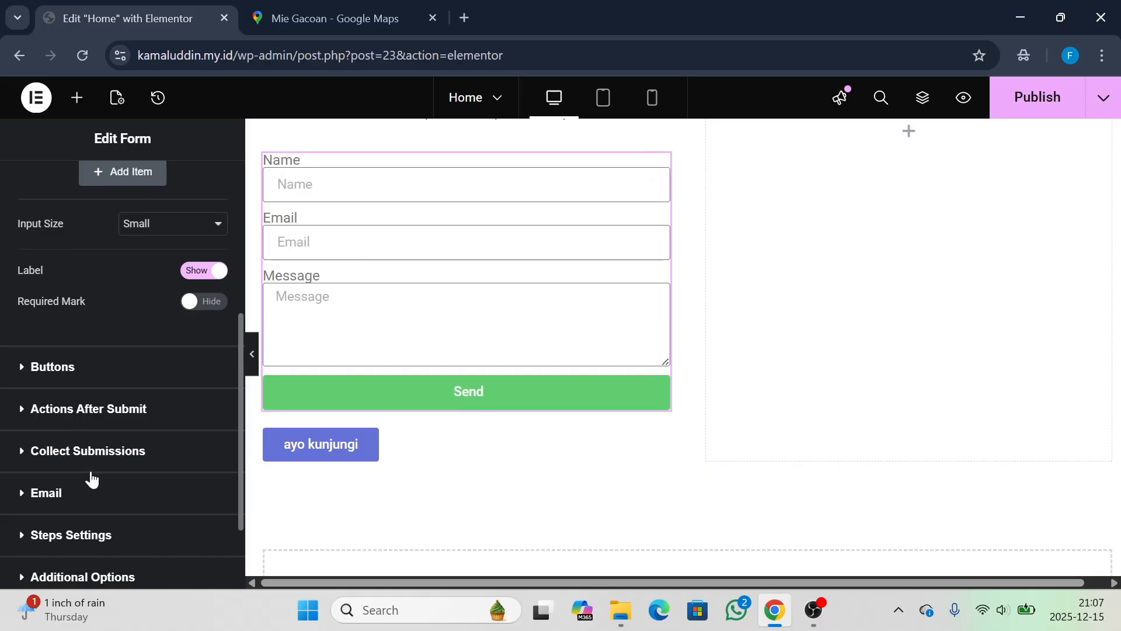
{"action": "left_click", "coordinate": [90, 384]}
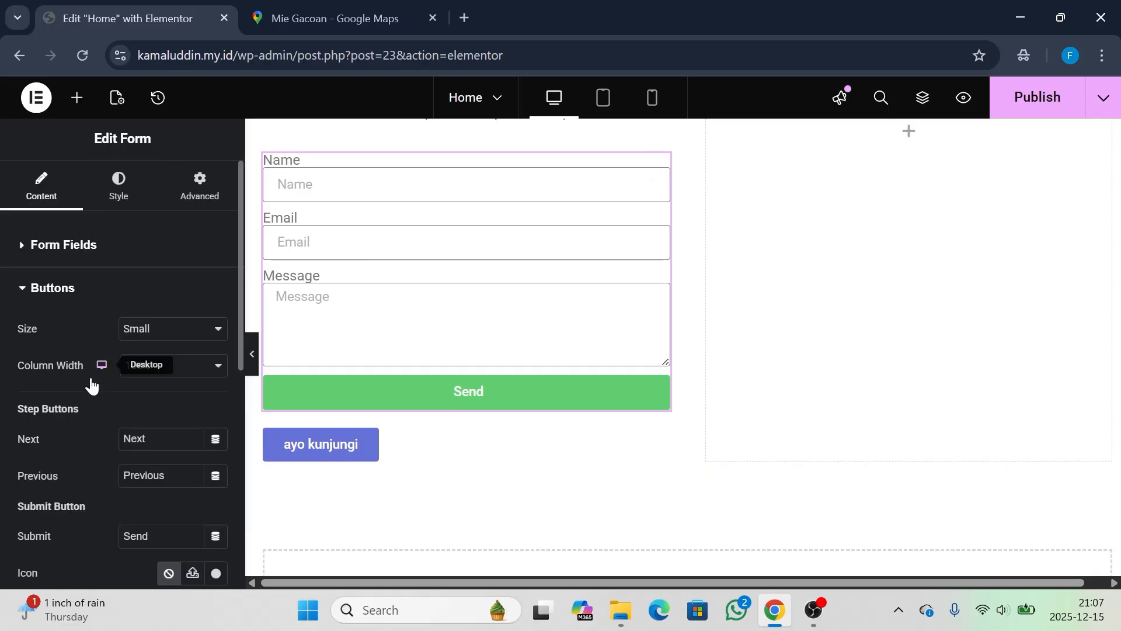
{"action": "scroll", "coordinate": [120, 411], "scroll_direction": "down", "scroll_amount": 2}
{"action": "scroll", "coordinate": [120, 412], "scroll_direction": "up", "scroll_amount": 1}
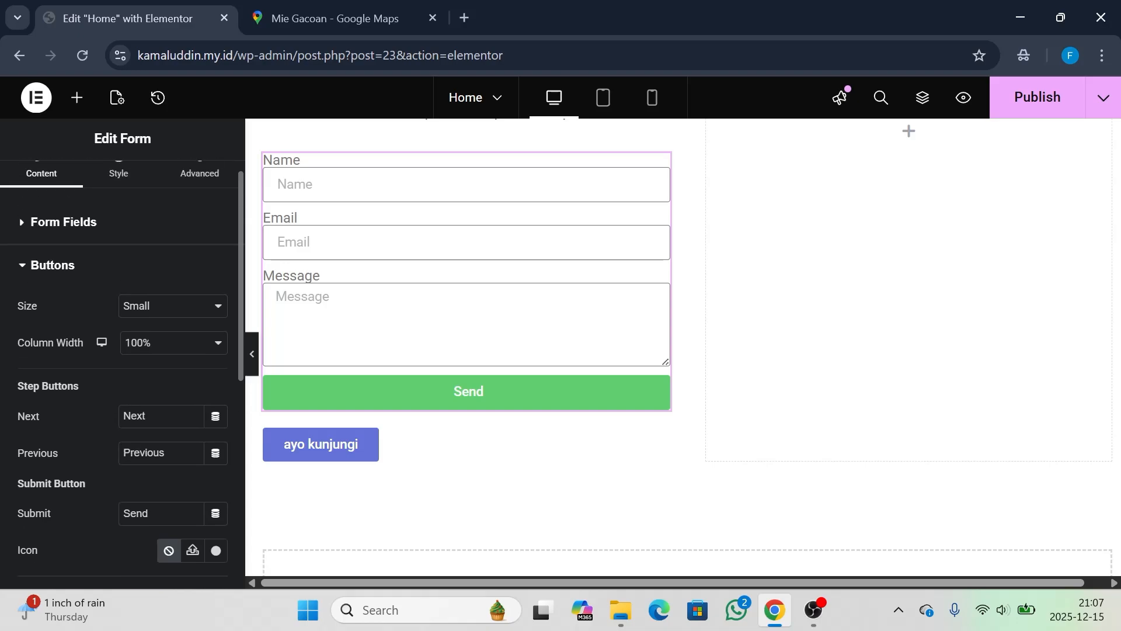
{"action": "scroll", "coordinate": [120, 411], "scroll_direction": "up", "scroll_amount": 1}
{"action": "left_click", "coordinate": [100, 265]}
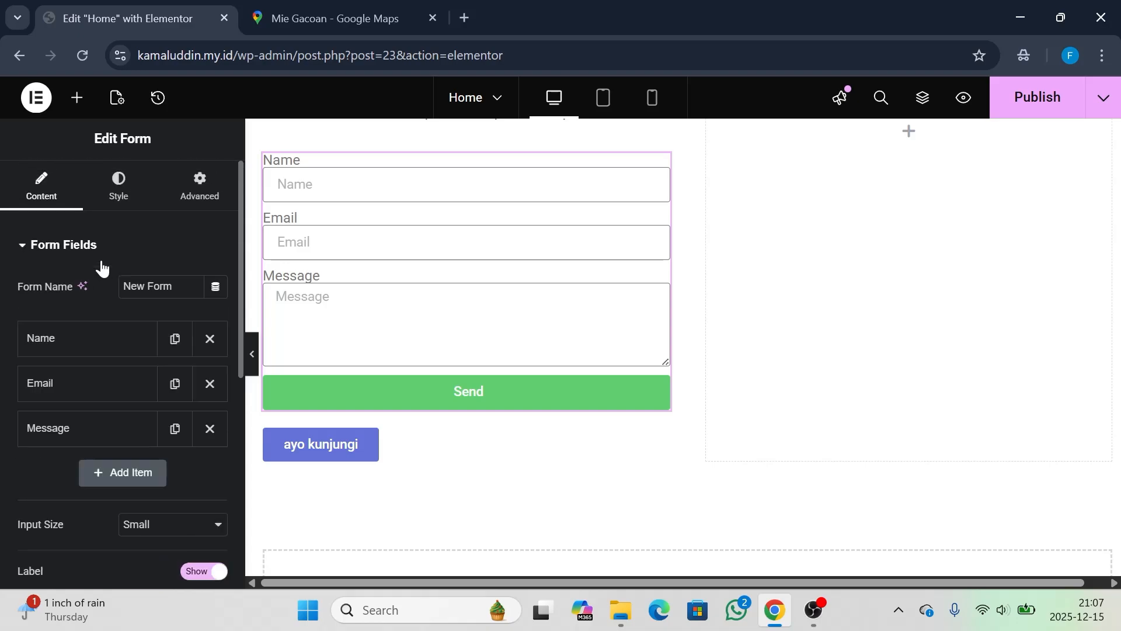
{"action": "left_click", "coordinate": [90, 344]}
{"action": "left_click", "coordinate": [89, 344]}
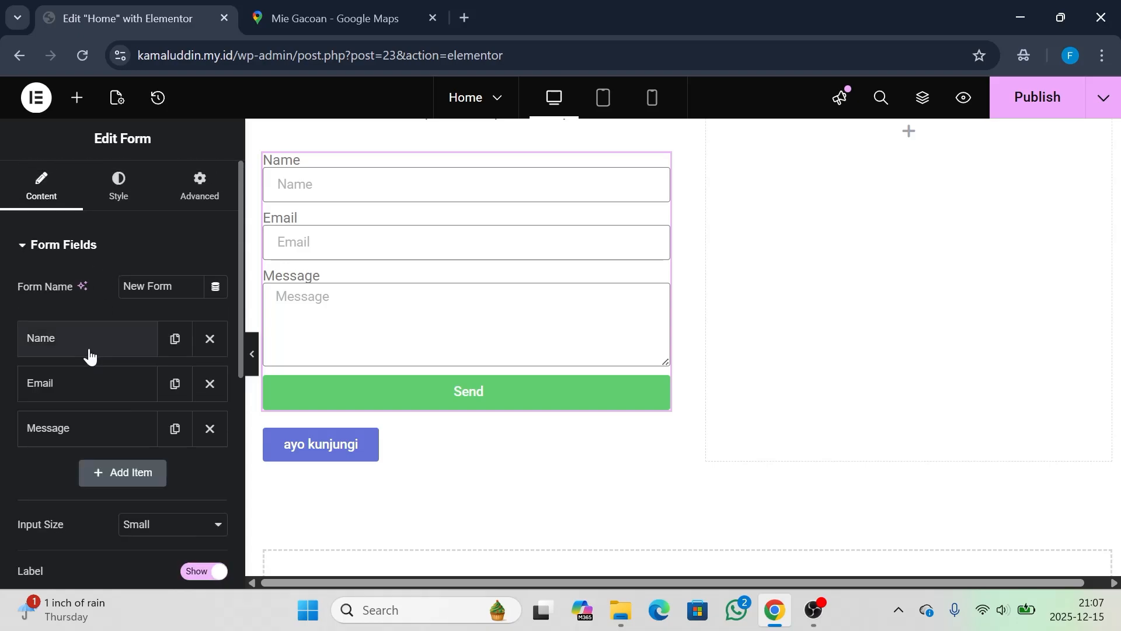
{"action": "left_click", "coordinate": [69, 248]}
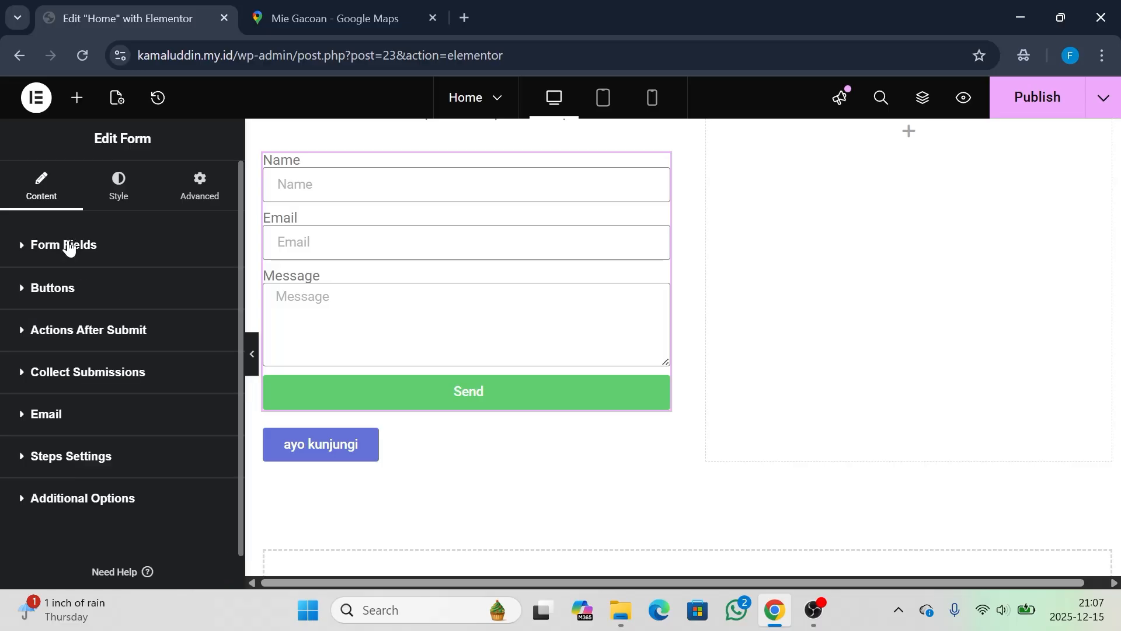
Add Webhook to the form's actions after submit and review its URL and Advanced Data settings
{"action": "left_click", "coordinate": [100, 344]}
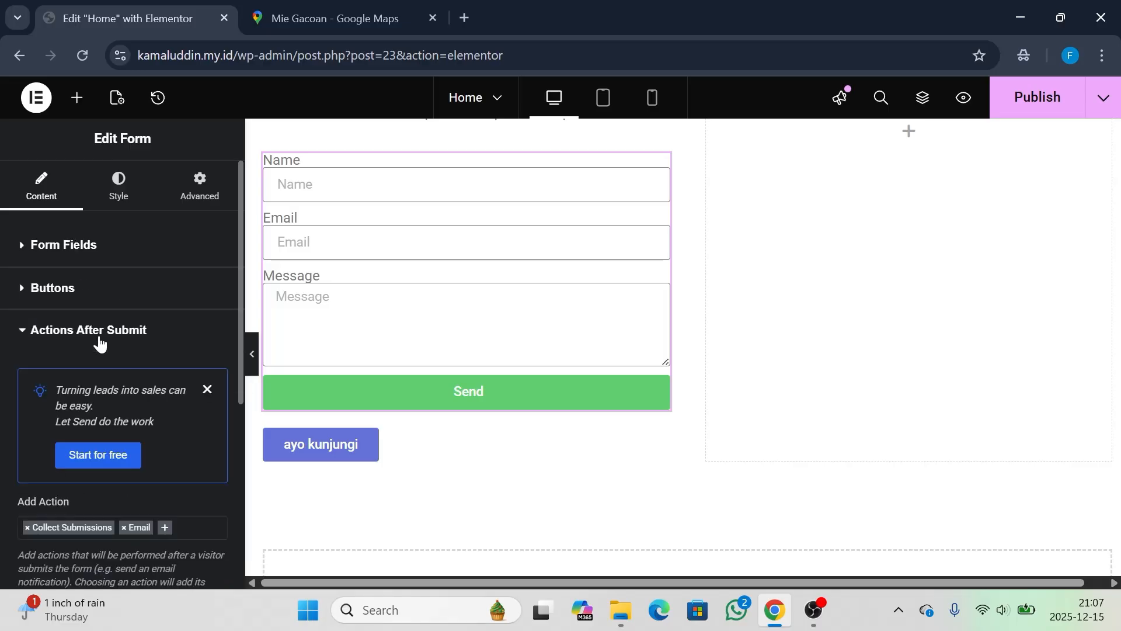
{"action": "left_click", "coordinate": [208, 389]}
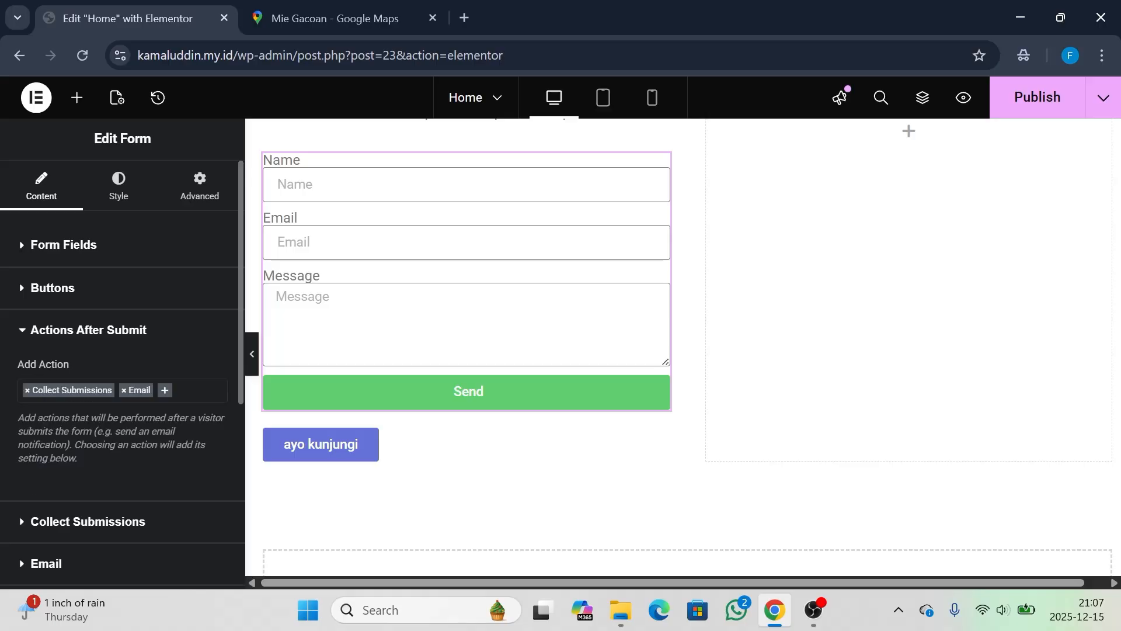
{"action": "scroll", "coordinate": [214, 394], "scroll_direction": "down", "scroll_amount": 1}
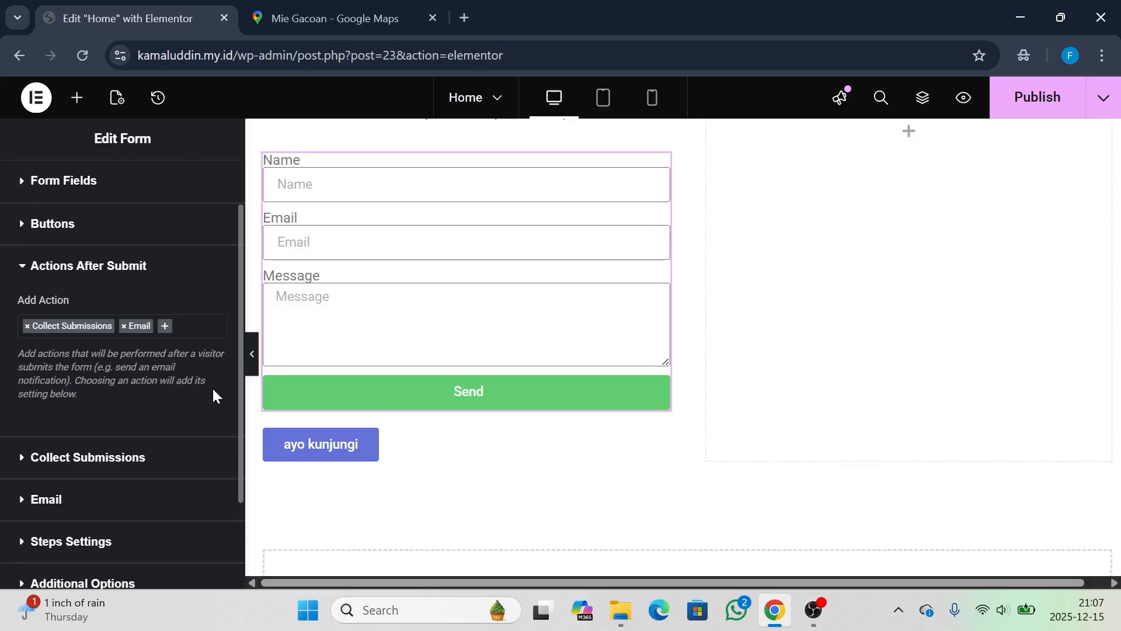
{"action": "left_click", "coordinate": [165, 326]}
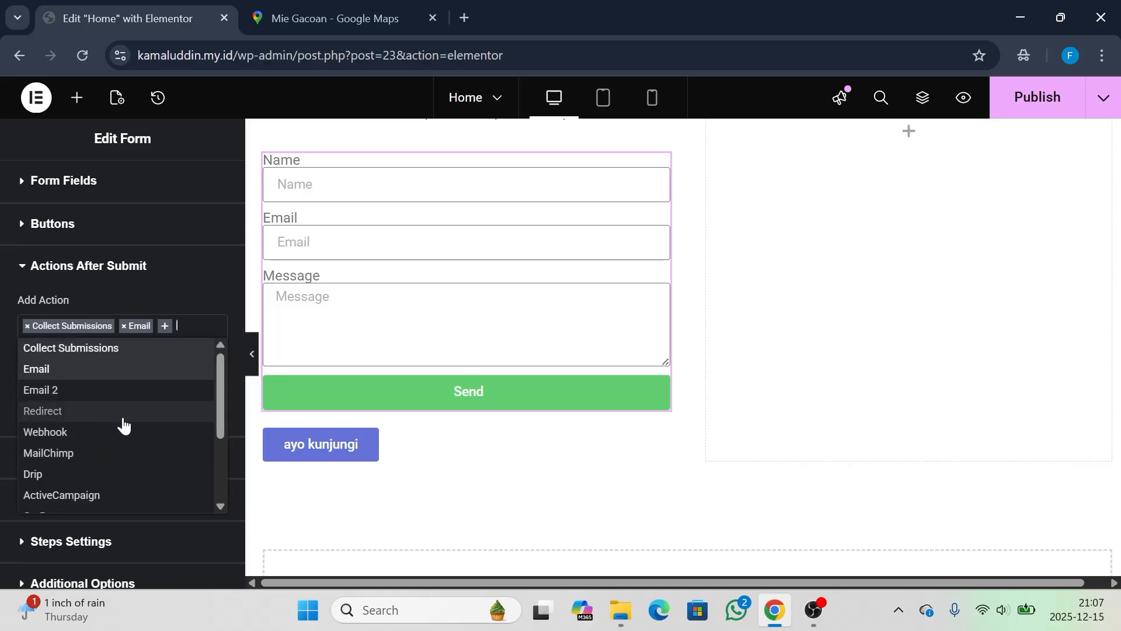
{"action": "left_click", "coordinate": [108, 435]}
{"action": "scroll", "coordinate": [110, 435], "scroll_direction": "down", "scroll_amount": 2}
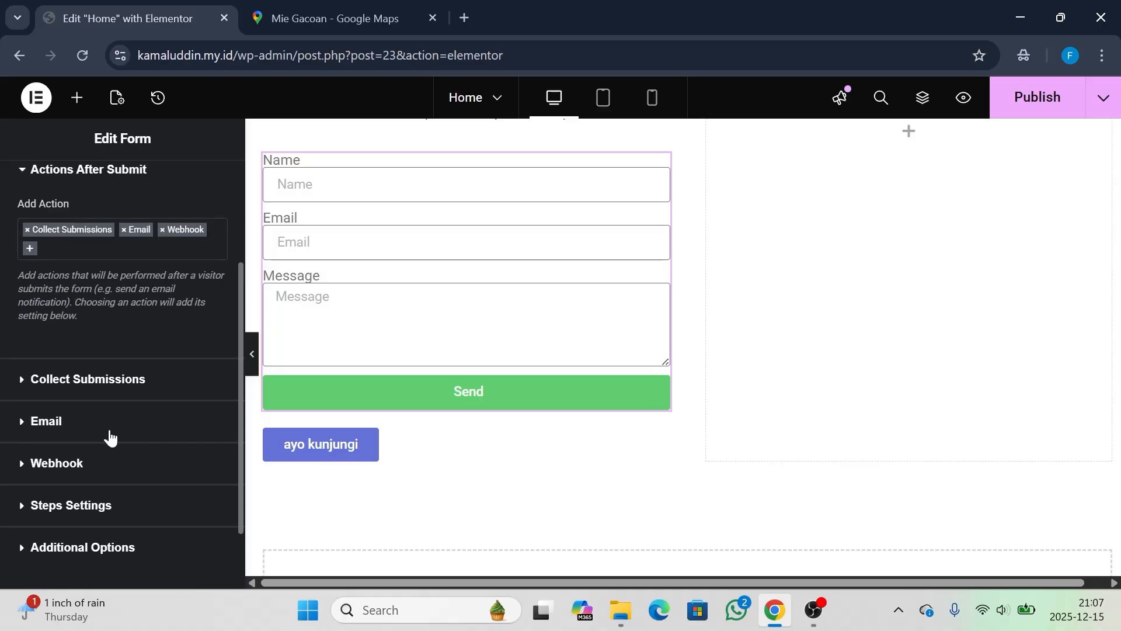
{"action": "left_click", "coordinate": [101, 467]}
{"action": "scroll", "coordinate": [102, 473], "scroll_direction": "down", "scroll_amount": 1}
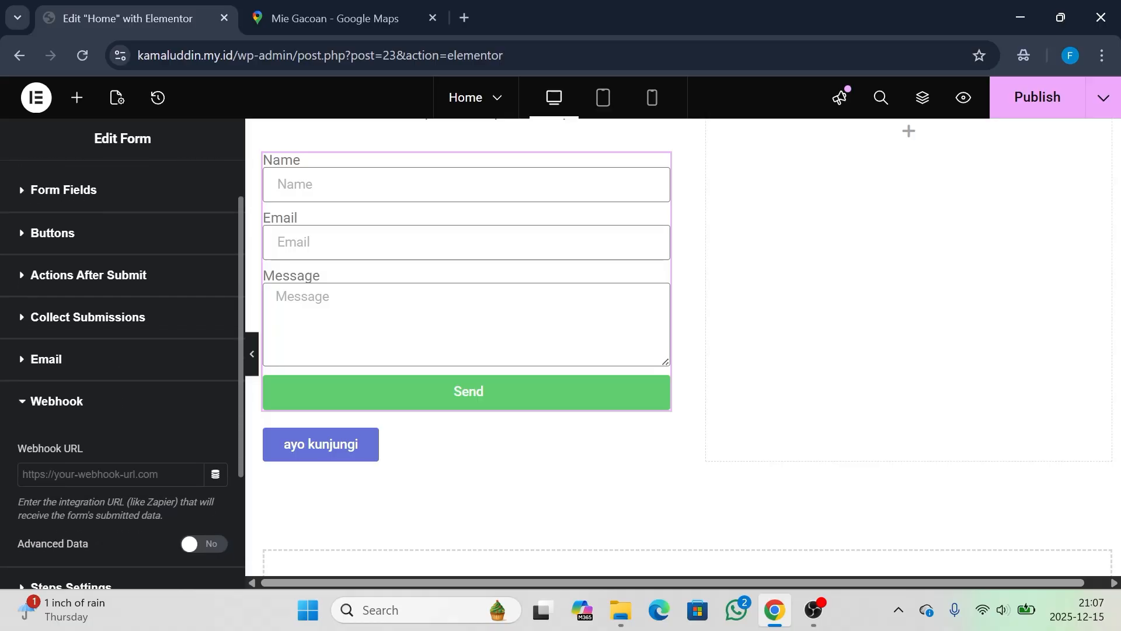
{"action": "scroll", "coordinate": [99, 479], "scroll_direction": "down", "scroll_amount": 3}
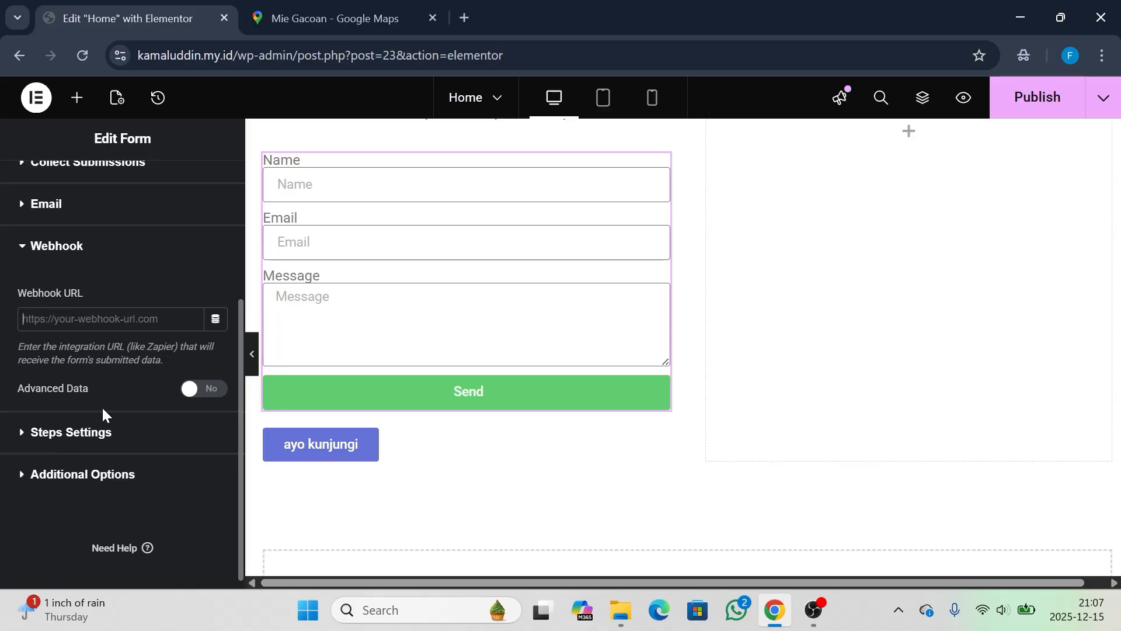
{"action": "scroll", "coordinate": [102, 408], "scroll_direction": "up", "scroll_amount": 4}
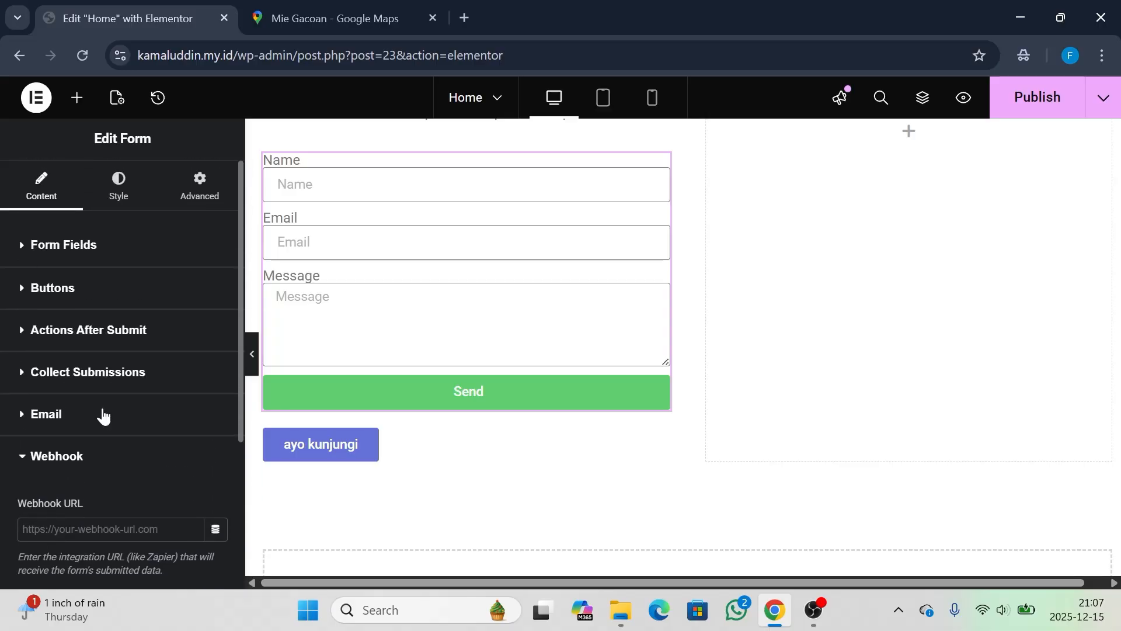
Examine the form's style settings for messages, buttons and fields, and its advanced layout settings
{"action": "left_click", "coordinate": [124, 189]}
{"action": "scroll", "coordinate": [119, 300], "scroll_direction": "down", "scroll_amount": 7}
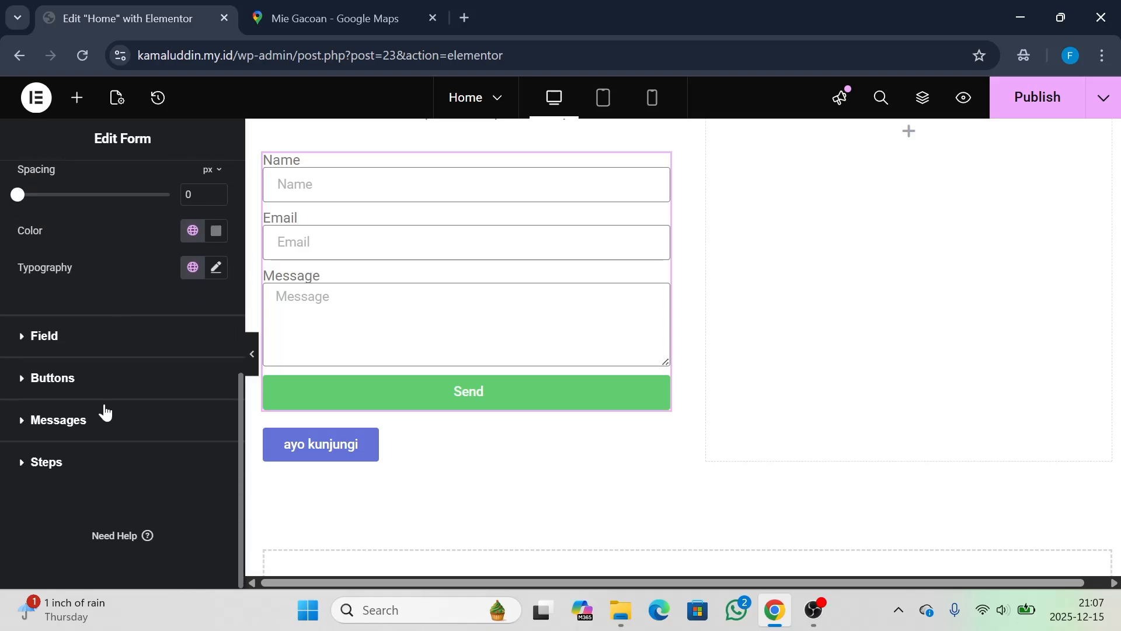
{"action": "left_click", "coordinate": [104, 428]}
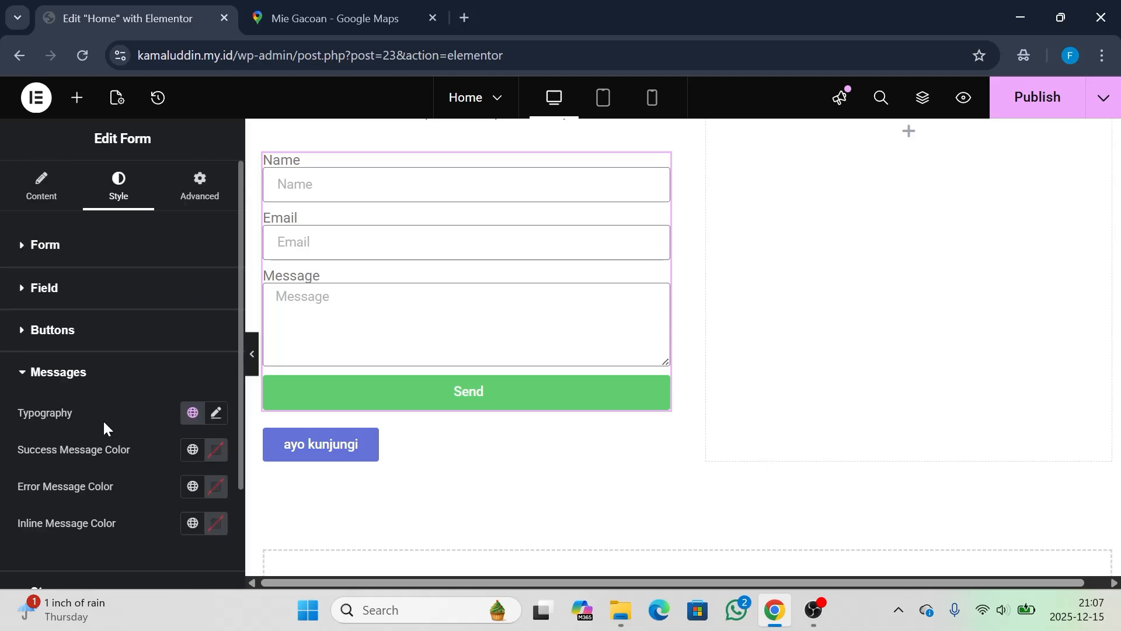
{"action": "left_click", "coordinate": [96, 328]}
{"action": "left_click", "coordinate": [89, 288]}
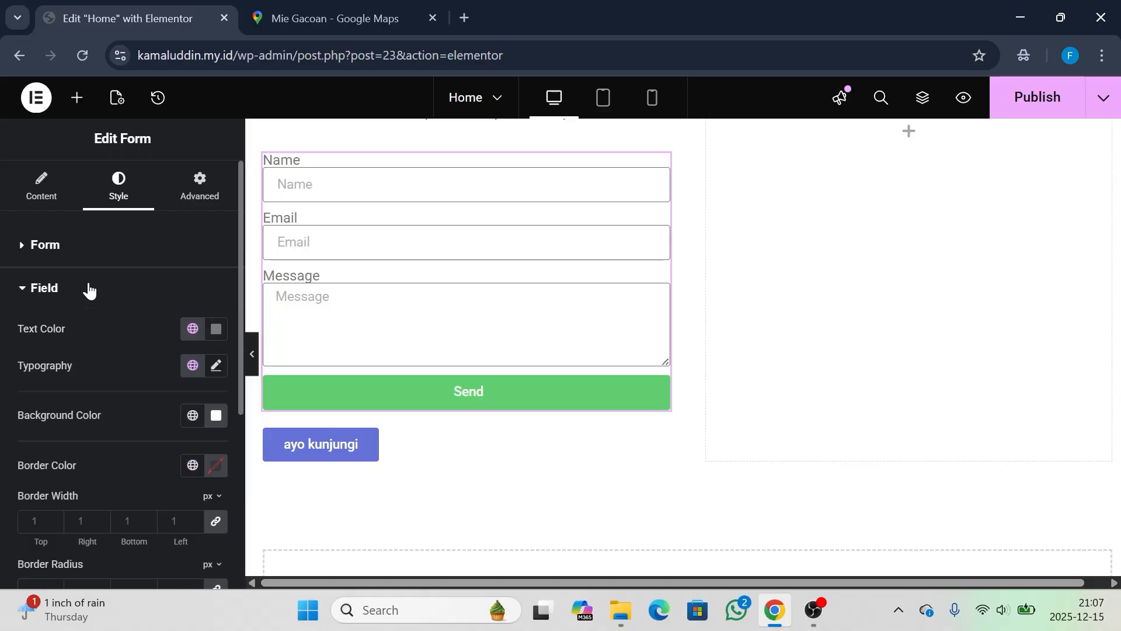
{"action": "left_click", "coordinate": [199, 191]}
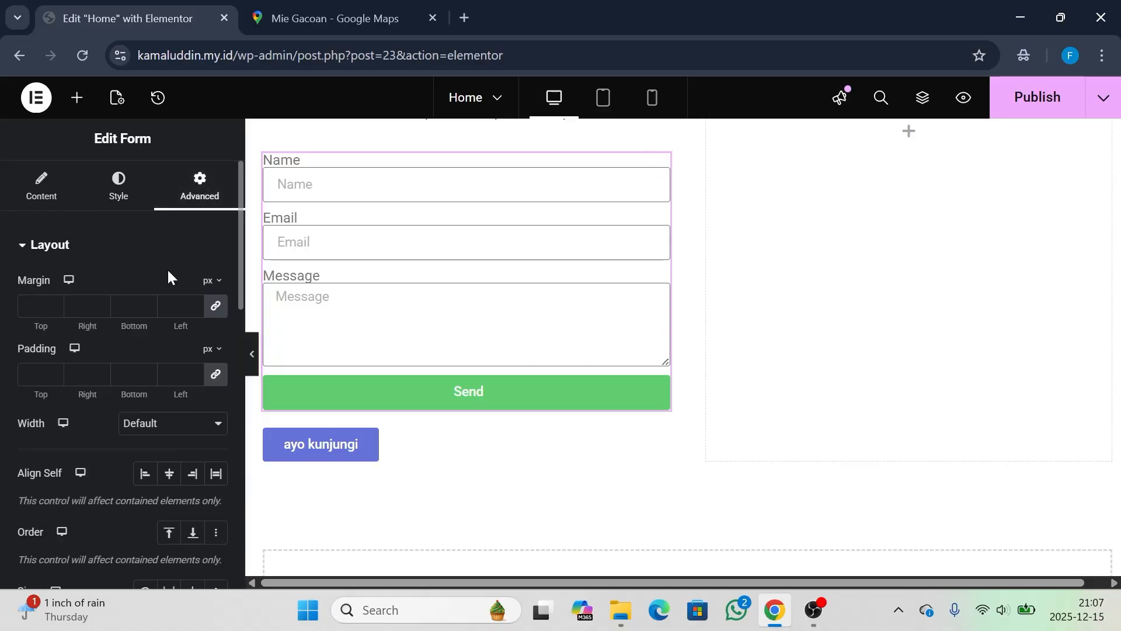
{"action": "scroll", "coordinate": [168, 275], "scroll_direction": "down", "scroll_amount": 5}
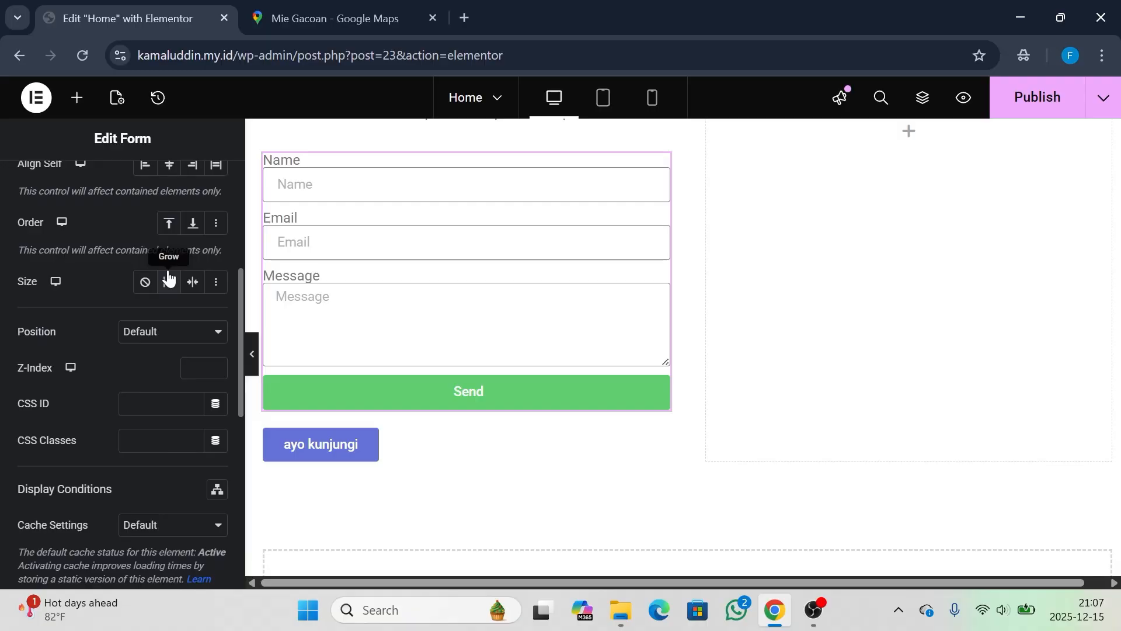
{"action": "scroll", "coordinate": [110, 250], "scroll_direction": "up", "scroll_amount": 5}
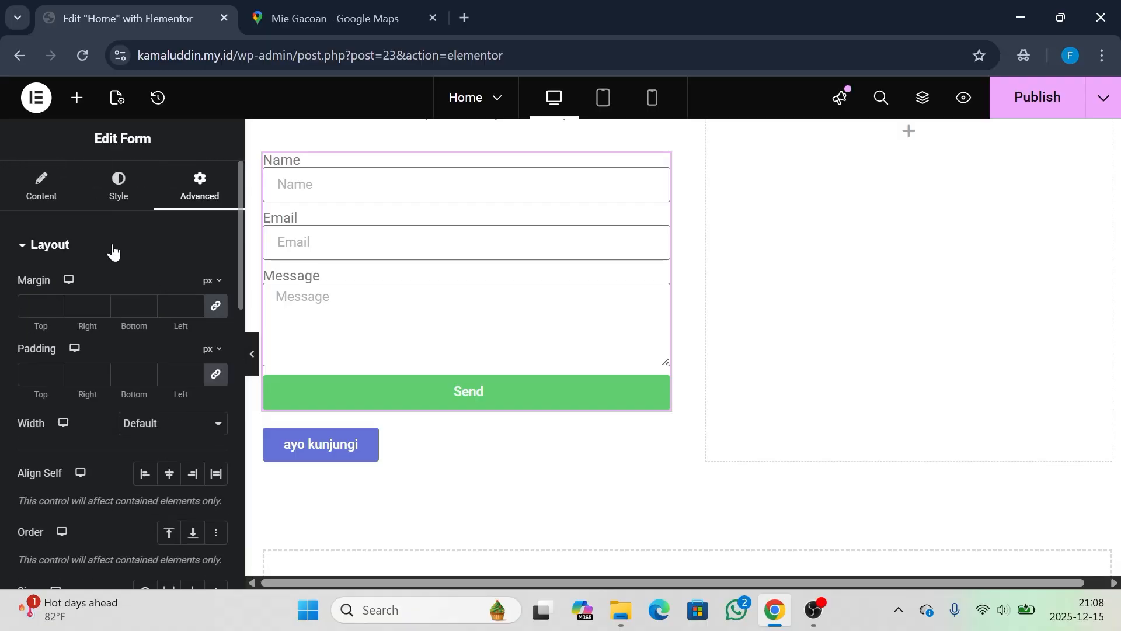
{"action": "left_click", "coordinate": [51, 174]}
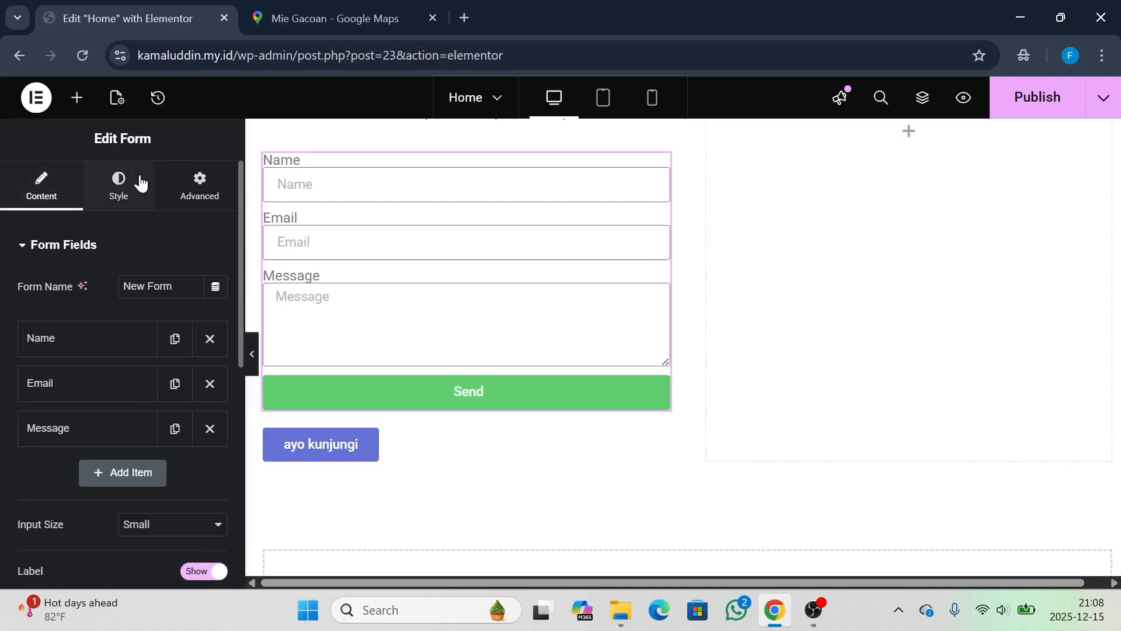
{"action": "left_click", "coordinate": [108, 208]}
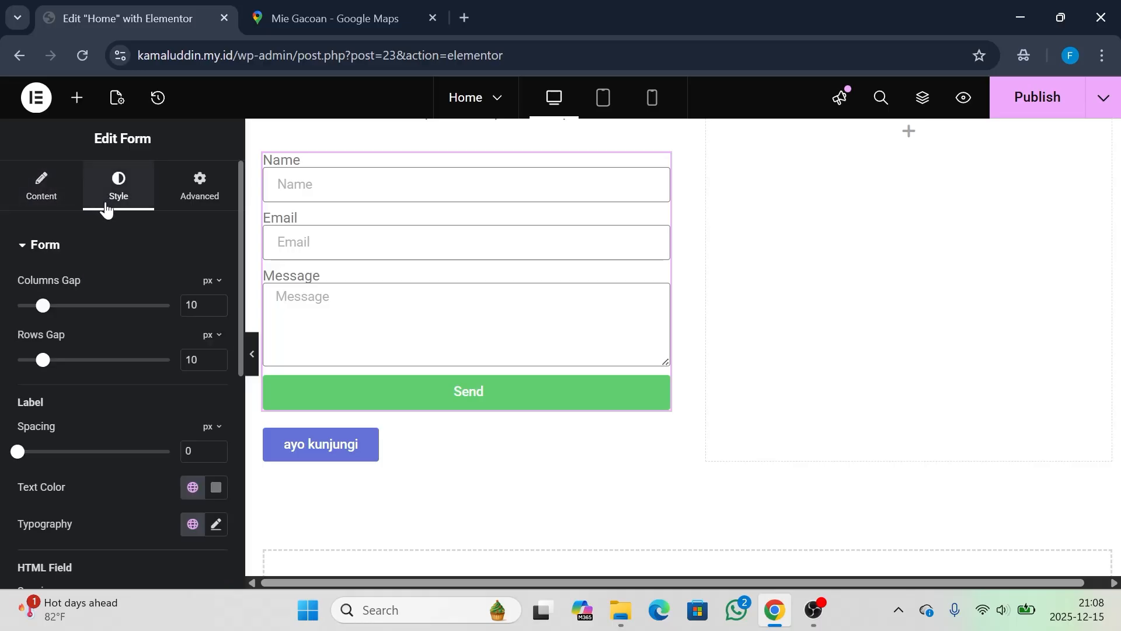
{"action": "left_click", "coordinate": [55, 205]}
{"action": "left_click", "coordinate": [209, 190]}
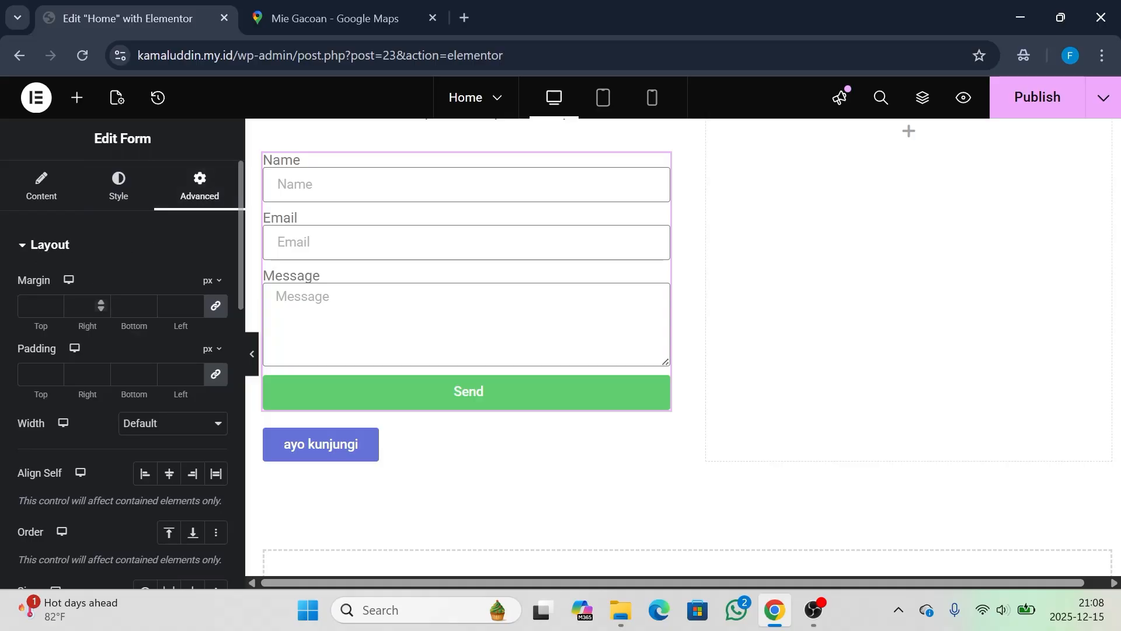
Review the rest of the form's advanced settings and delete the Form widget above the "ayo kunjungi" button
{"action": "scroll", "coordinate": [92, 306], "scroll_direction": "down", "scroll_amount": 10}
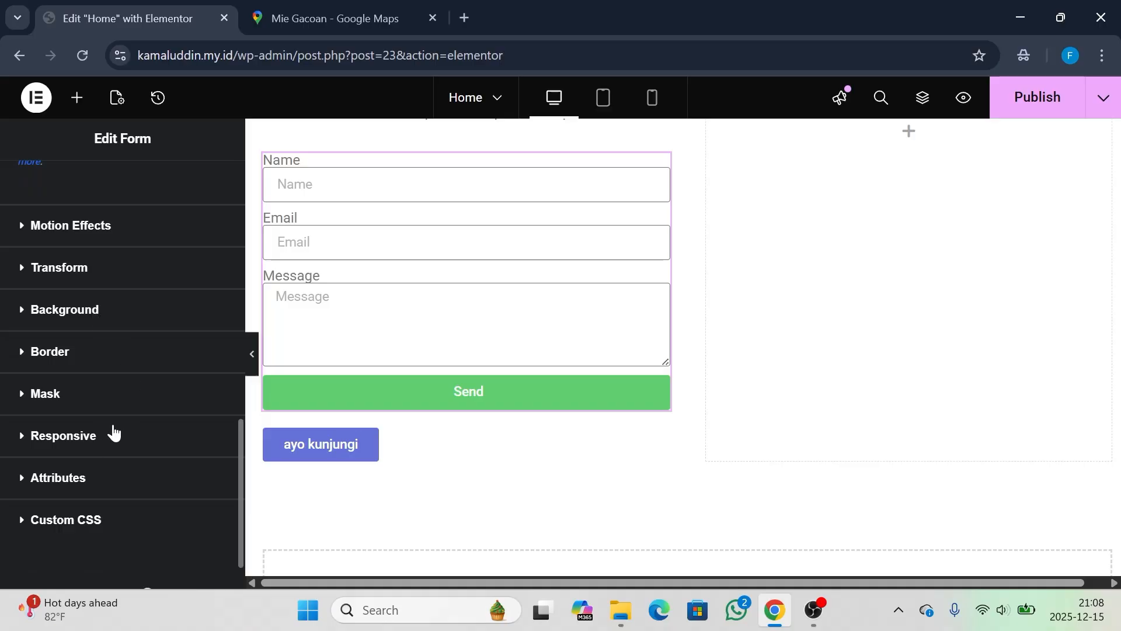
{"action": "scroll", "coordinate": [113, 433], "scroll_direction": "up", "scroll_amount": 10}
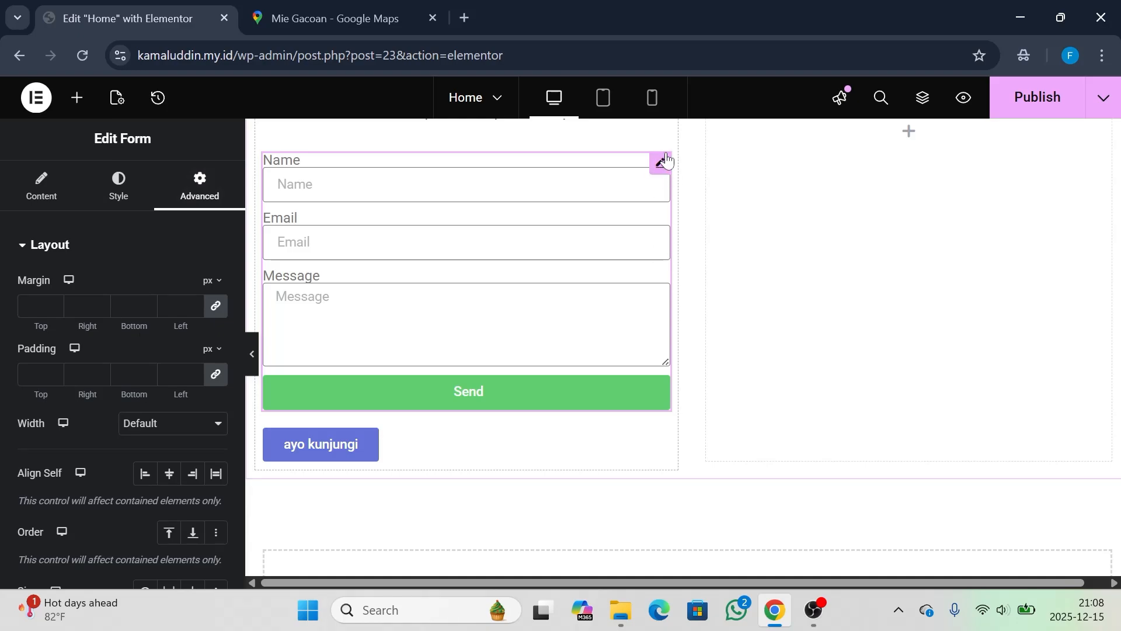
{"action": "right_click", "coordinate": [660, 180]}
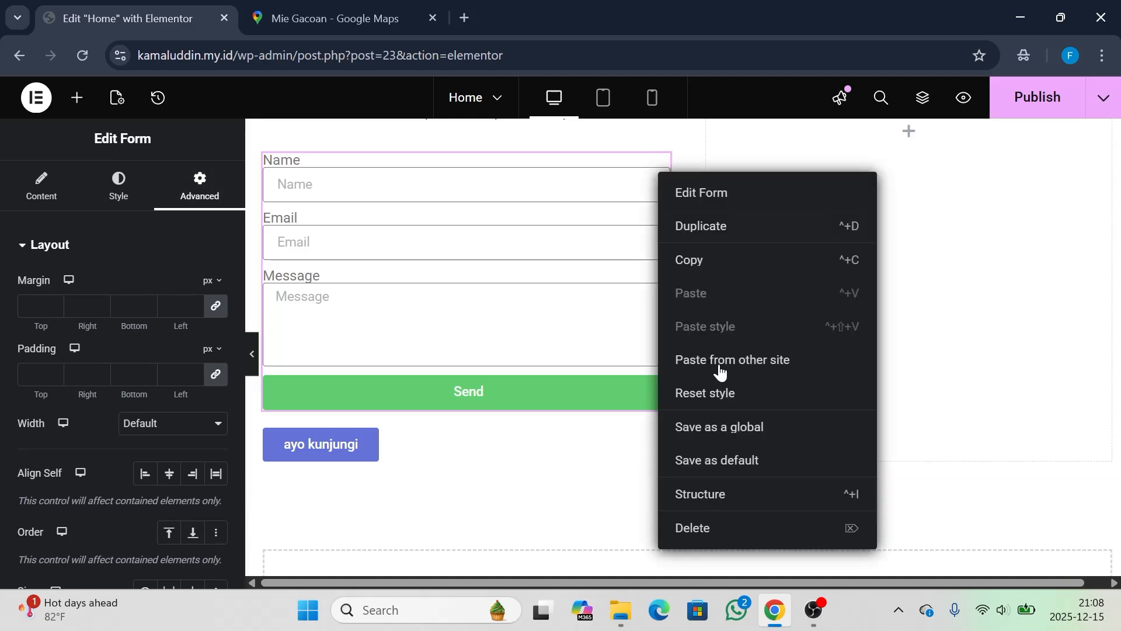
{"action": "left_click", "coordinate": [721, 531]}
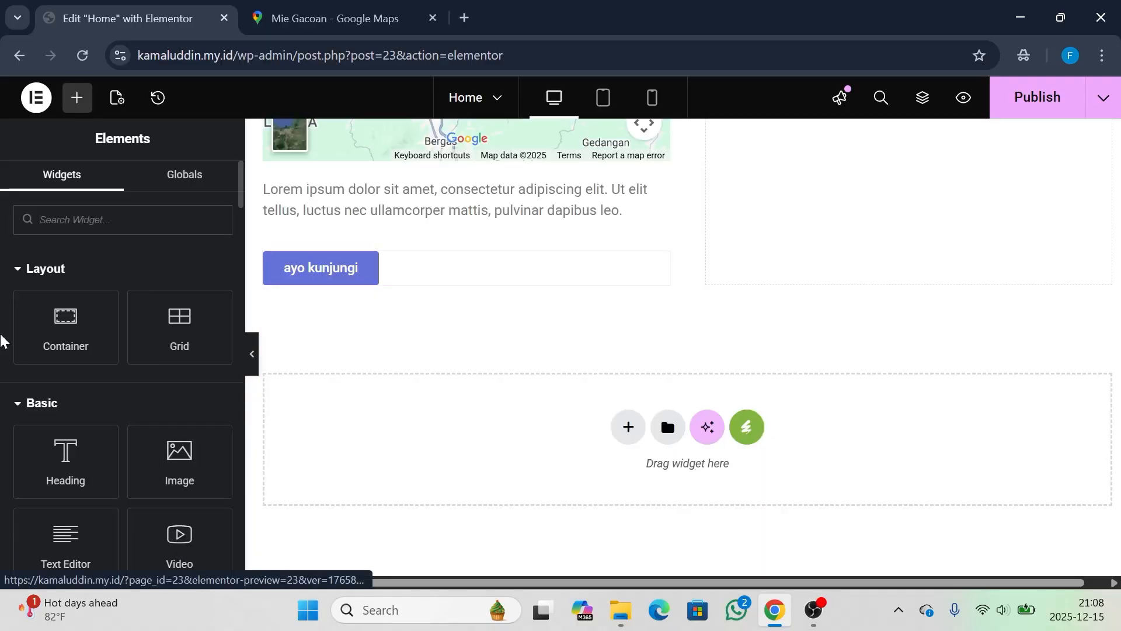
Try out a Reviews widget in its own container below the "ayo kunjungi" button and delete that container
{"action": "scroll", "coordinate": [101, 399], "scroll_direction": "down", "scroll_amount": 2}
{"action": "scroll", "coordinate": [100, 399], "scroll_direction": "down", "scroll_amount": 10}
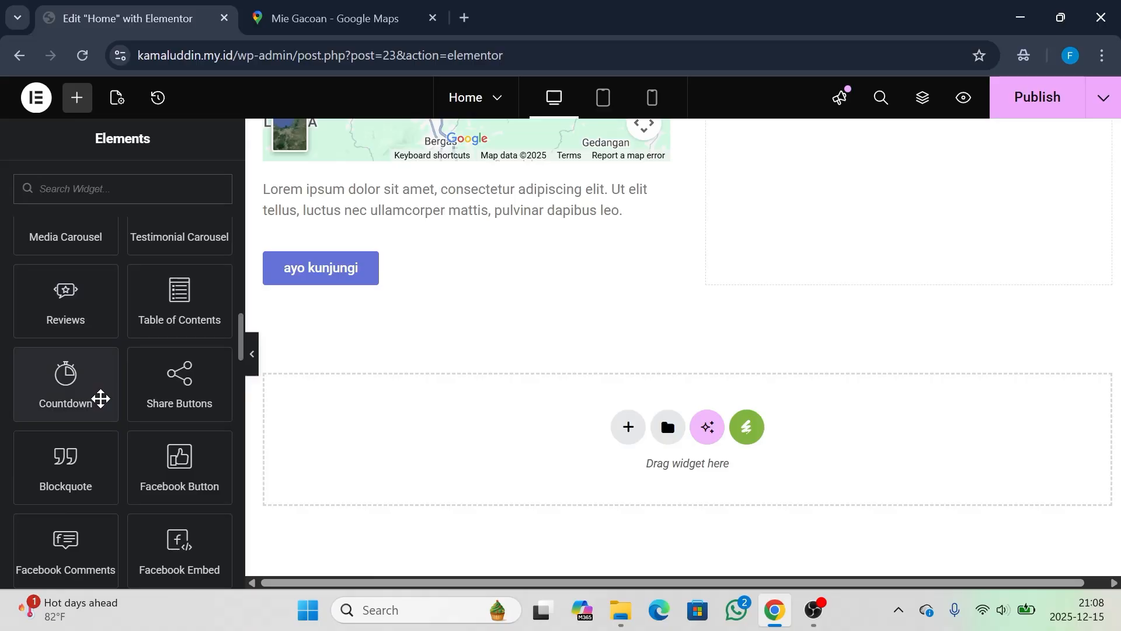
{"action": "scroll", "coordinate": [101, 399], "scroll_direction": "down", "scroll_amount": 2}
{"action": "scroll", "coordinate": [101, 398], "scroll_direction": "up", "scroll_amount": 3}
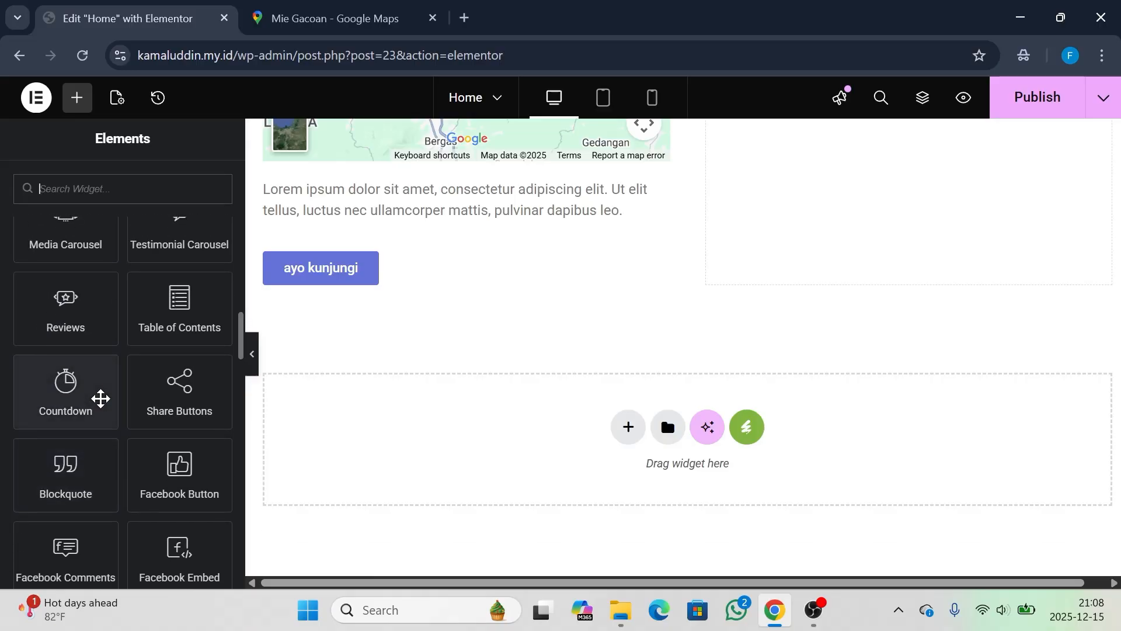
{"action": "scroll", "coordinate": [101, 399], "scroll_direction": "down", "scroll_amount": 1}
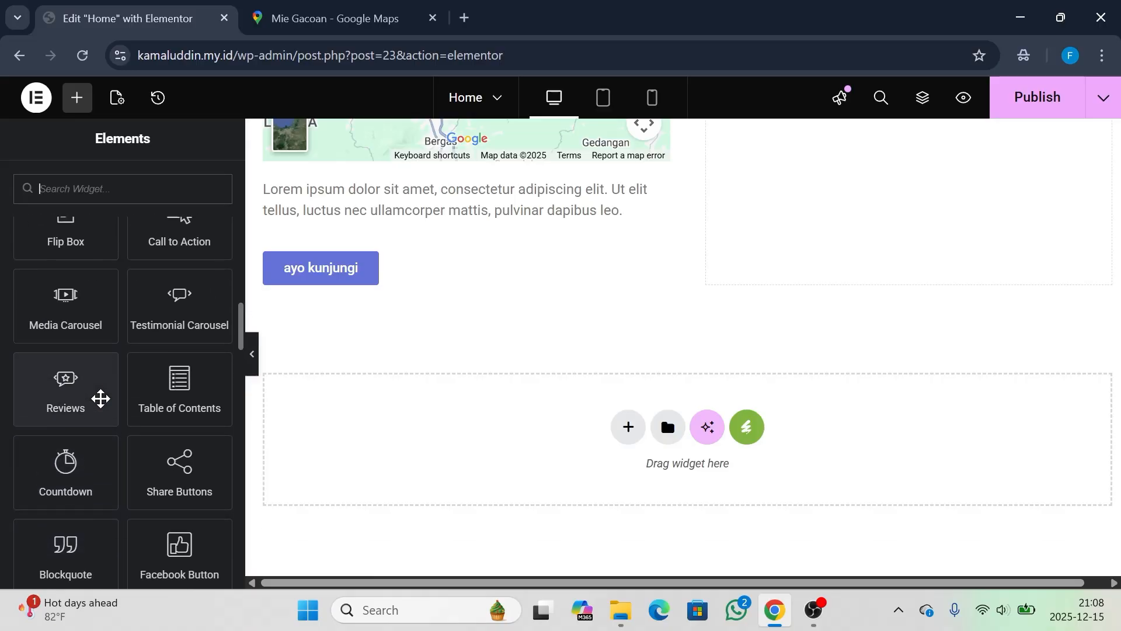
{"action": "scroll", "coordinate": [101, 399], "scroll_direction": "down", "scroll_amount": 3}
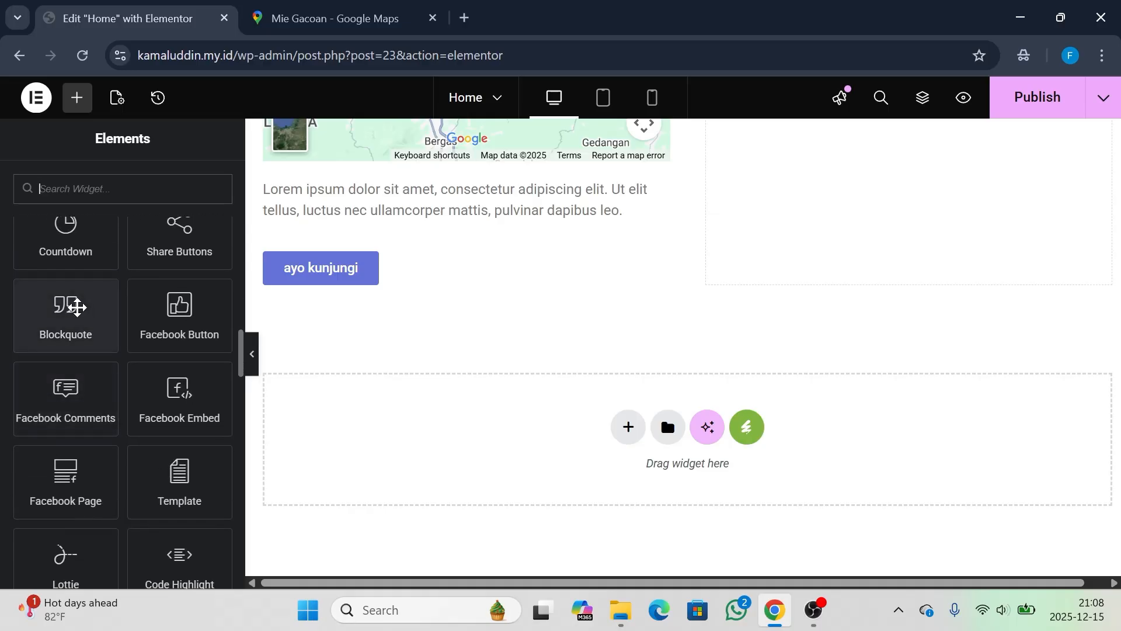
{"action": "scroll", "coordinate": [77, 308], "scroll_direction": "down", "scroll_amount": 2}
{"action": "scroll", "coordinate": [77, 307], "scroll_direction": "up", "scroll_amount": 2}
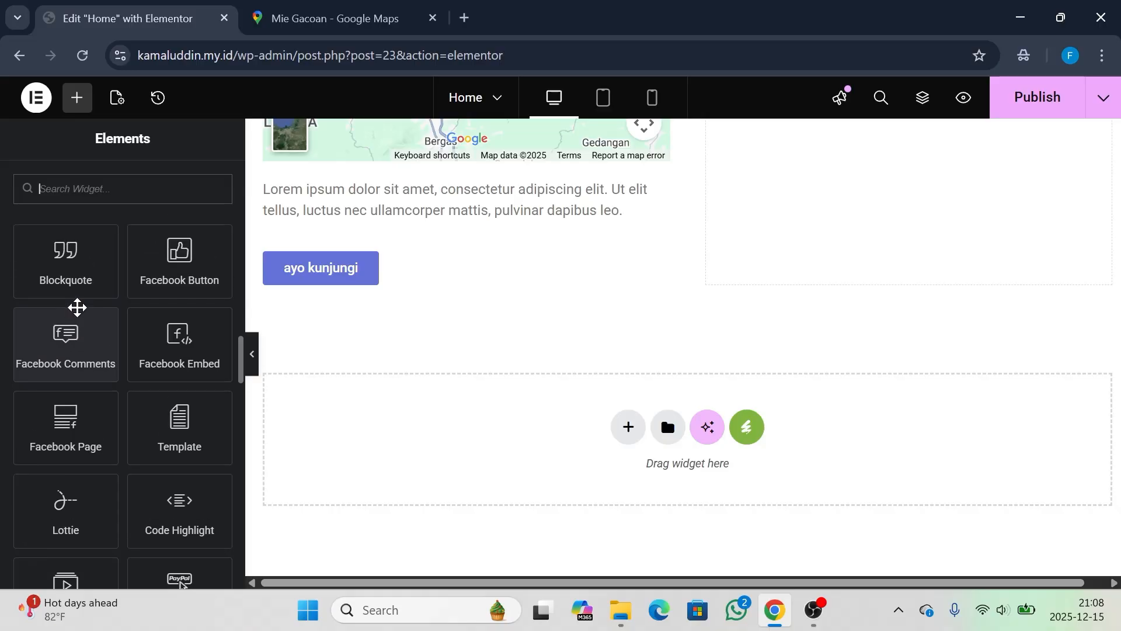
{"action": "scroll", "coordinate": [83, 344], "scroll_direction": "up", "scroll_amount": 1}
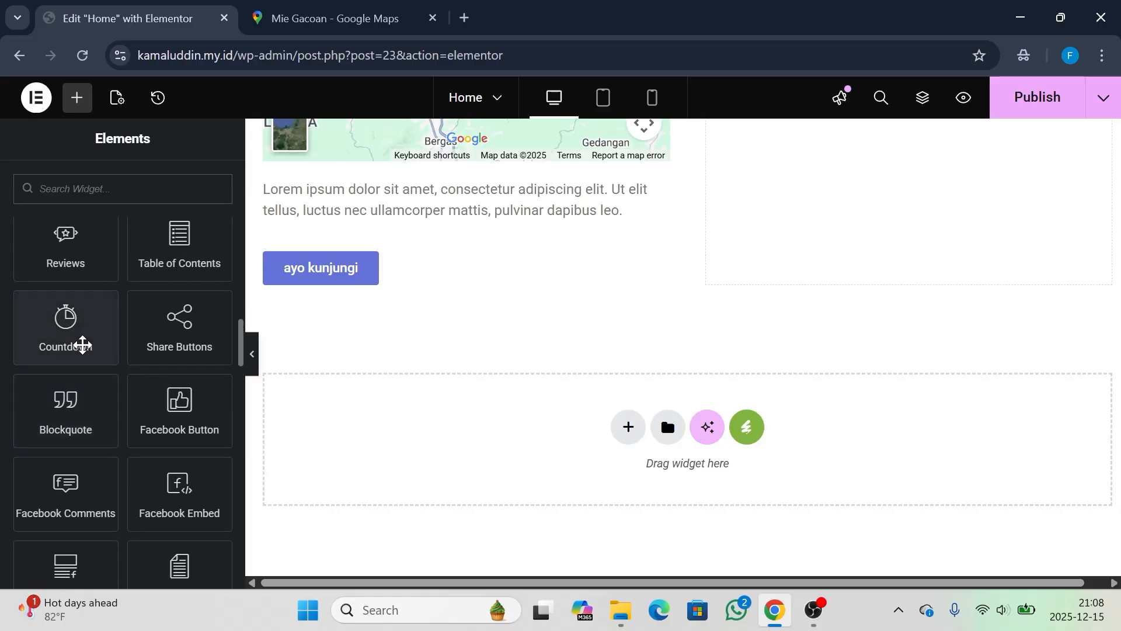
{"action": "scroll", "coordinate": [83, 345], "scroll_direction": "up", "scroll_amount": 1}
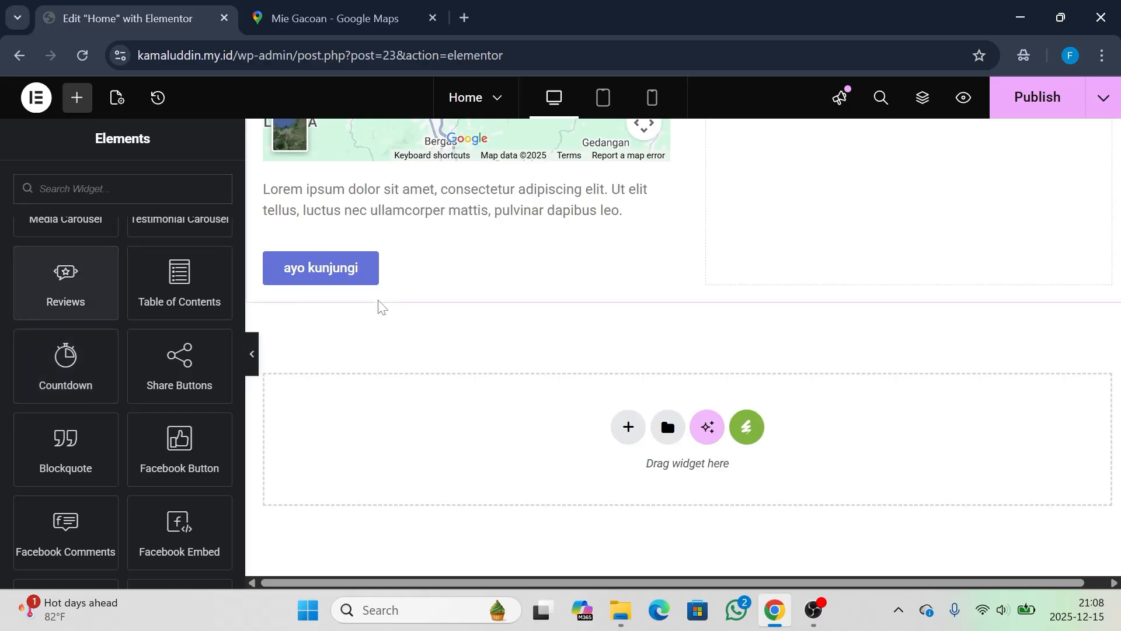
{"action": "left_click", "coordinate": [104, 288]}
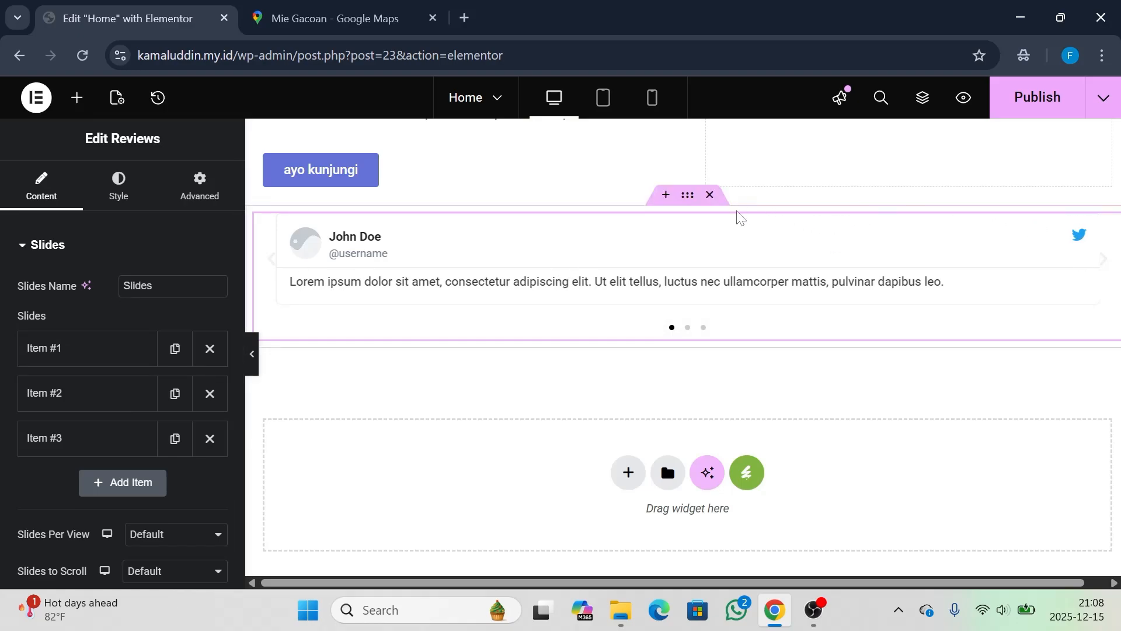
{"action": "left_click", "coordinate": [710, 196]}
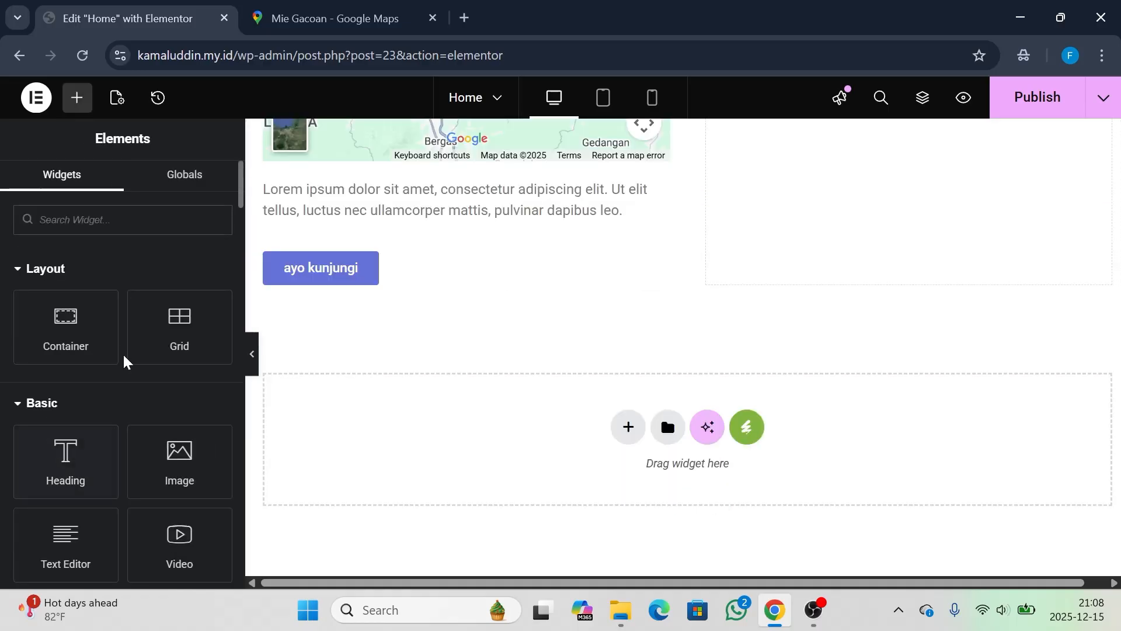
Search the widgets for "icon" and add an Icon Box directly below the "ayo kunjungi" button
{"action": "scroll", "coordinate": [124, 361], "scroll_direction": "down", "scroll_amount": 15}
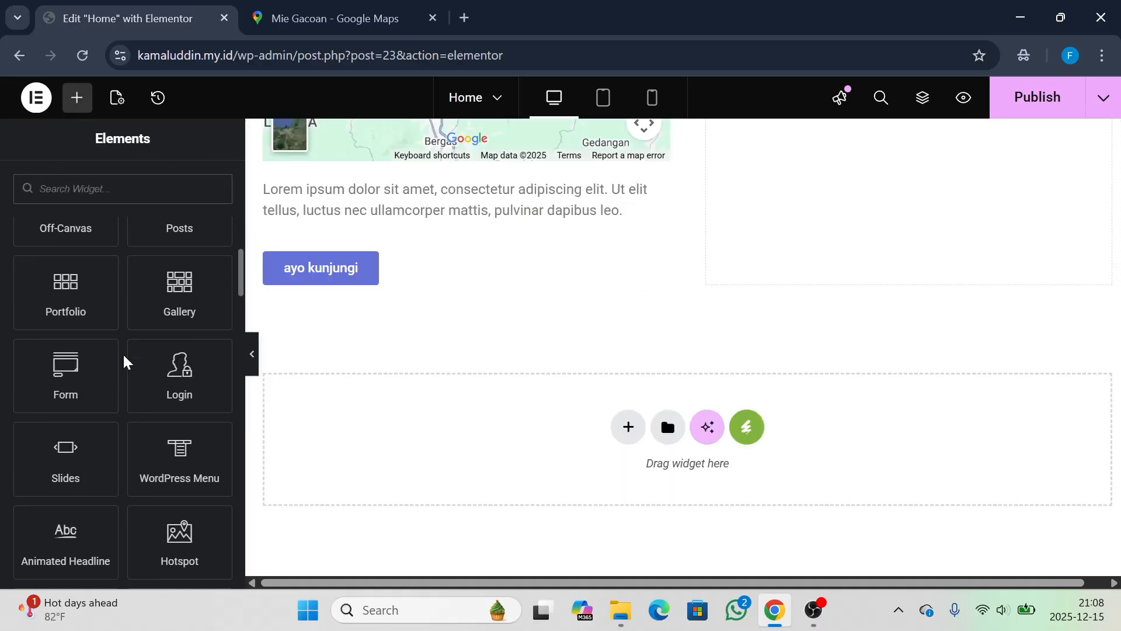
{"action": "scroll", "coordinate": [128, 390], "scroll_direction": "up", "scroll_amount": 1}
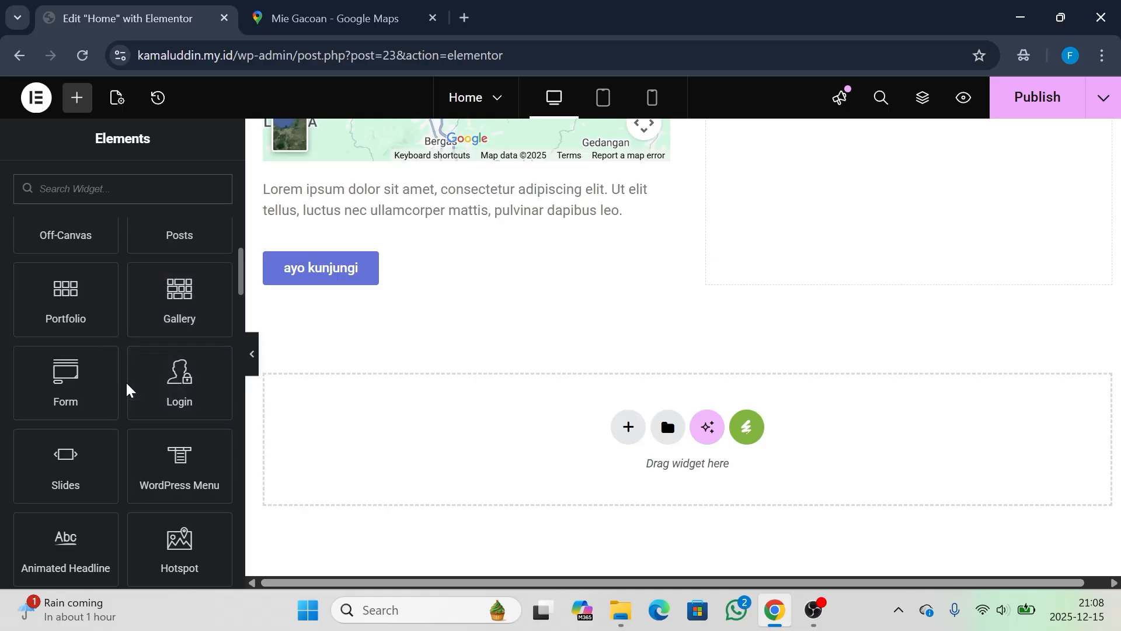
{"action": "scroll", "coordinate": [129, 388], "scroll_direction": "down", "scroll_amount": 2}
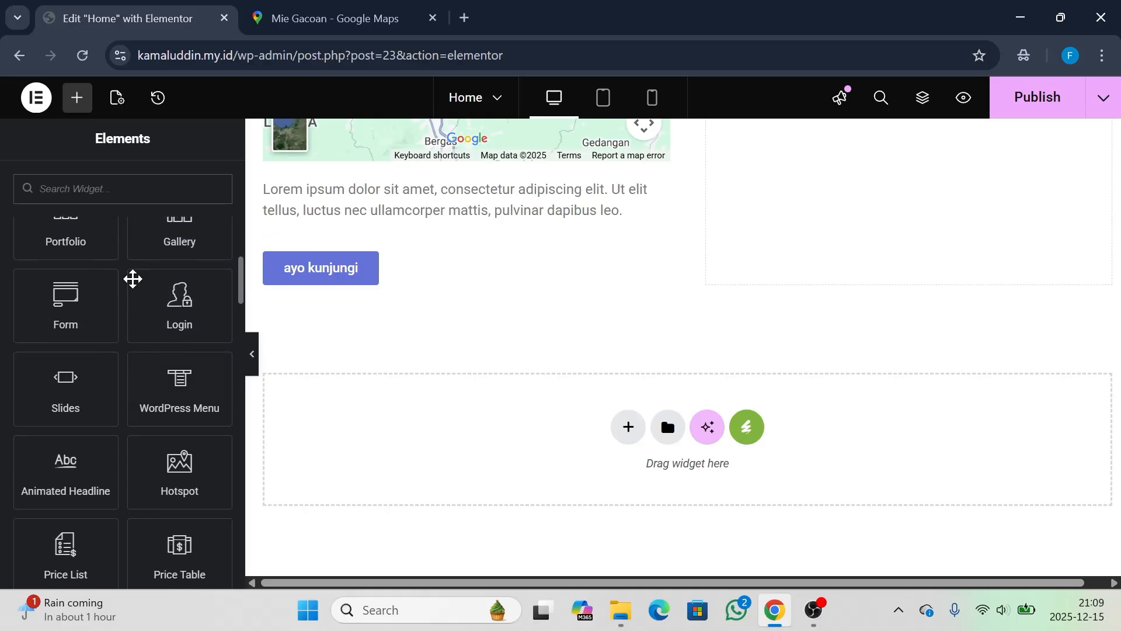
{"action": "left_click", "coordinate": [146, 196]}
{"action": "type", "text": "id"}
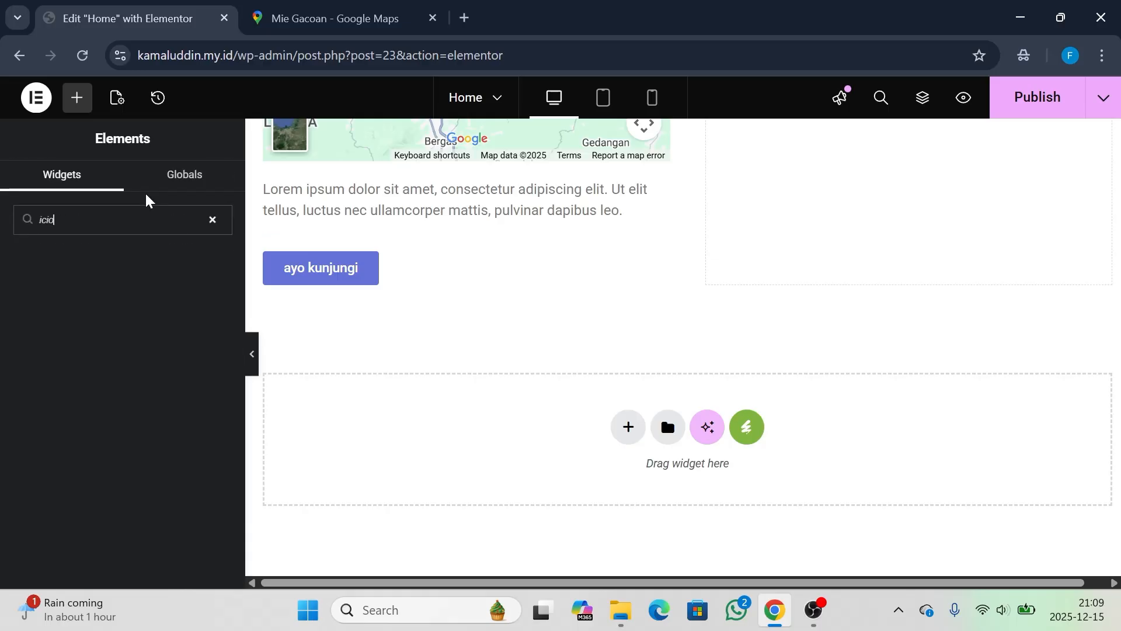
{"action": "type", "text": "on"}
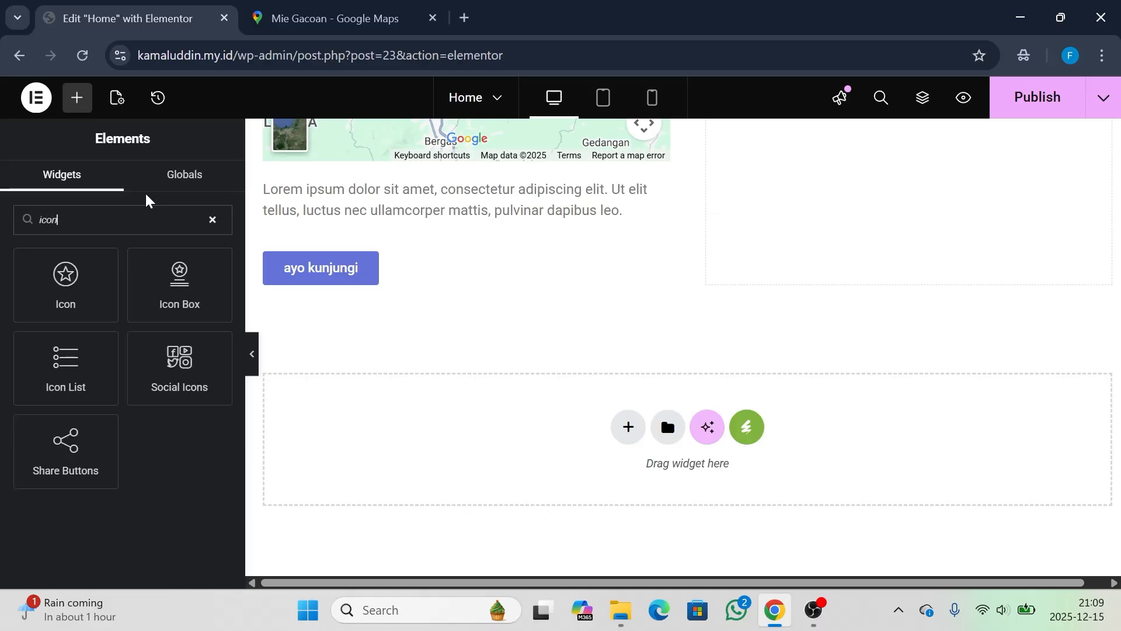
{"action": "left_click_drag", "start_coordinate": [175, 295], "coordinate": [385, 282]}
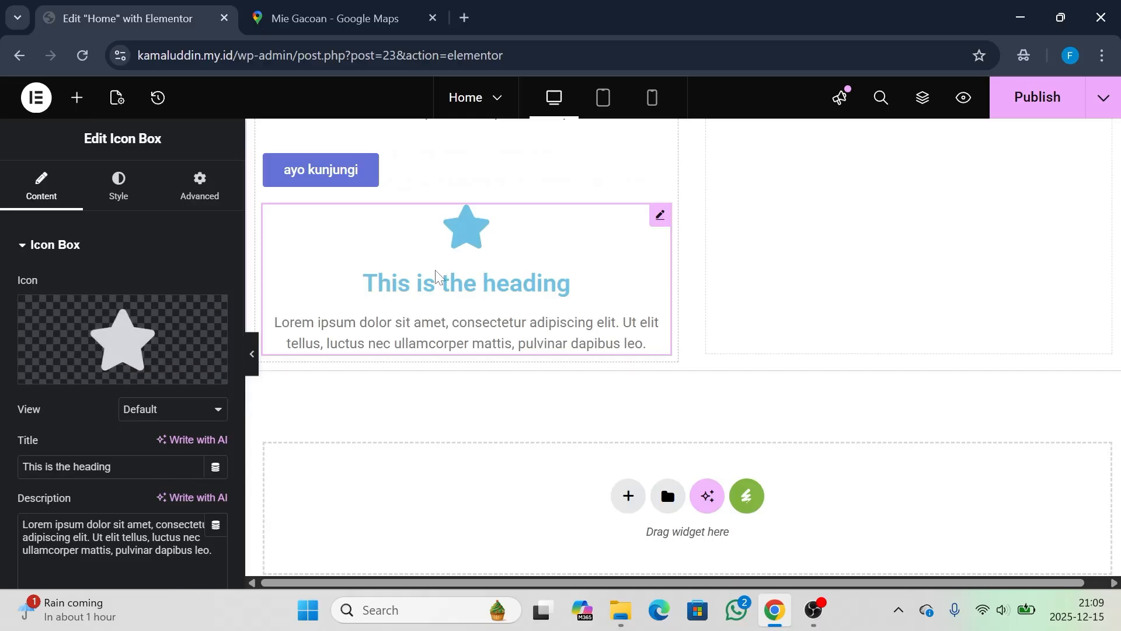
Examine the icon library for the Icon Box and its box and icon style settings, including primary color
{"action": "mouse_move", "coordinate": [201, 370]}
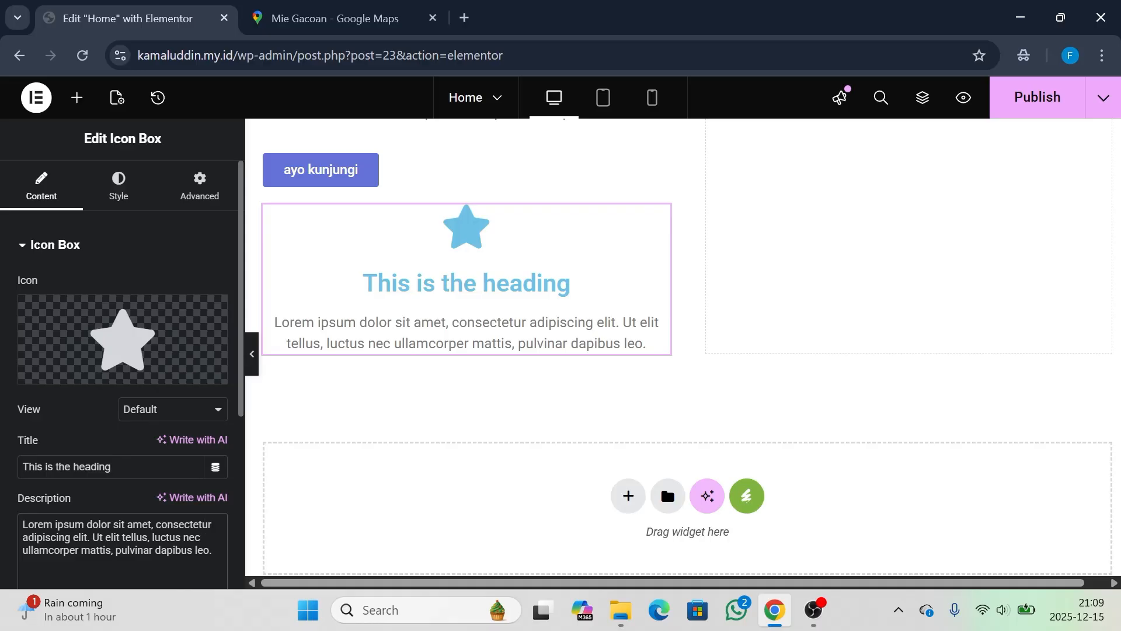
{"action": "left_click", "coordinate": [52, 372]}
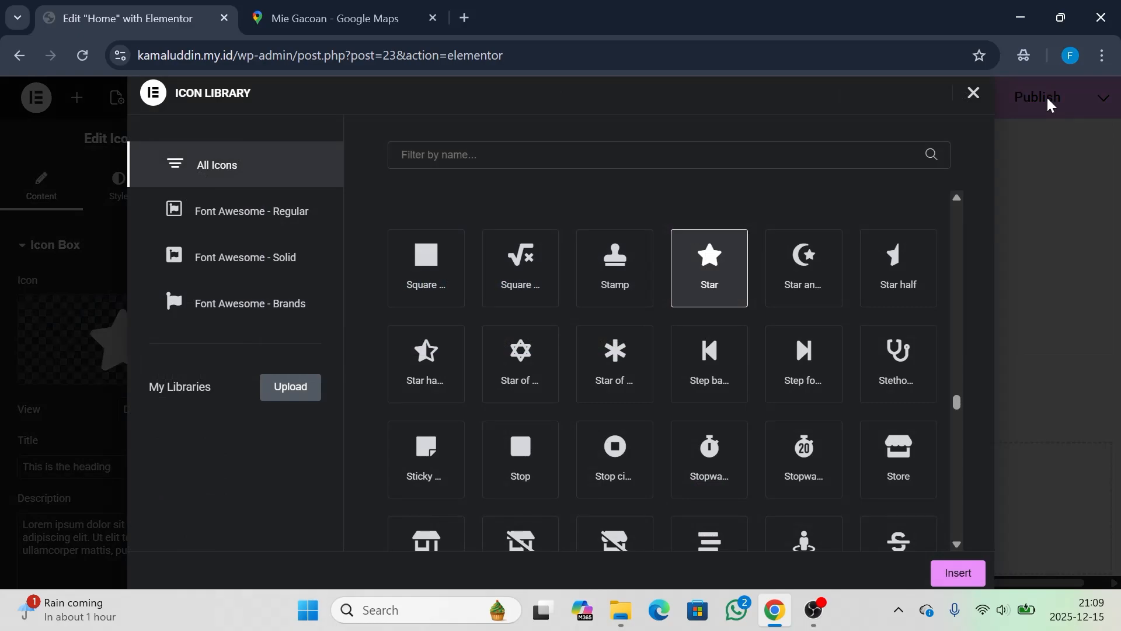
{"action": "left_click", "coordinate": [975, 95]}
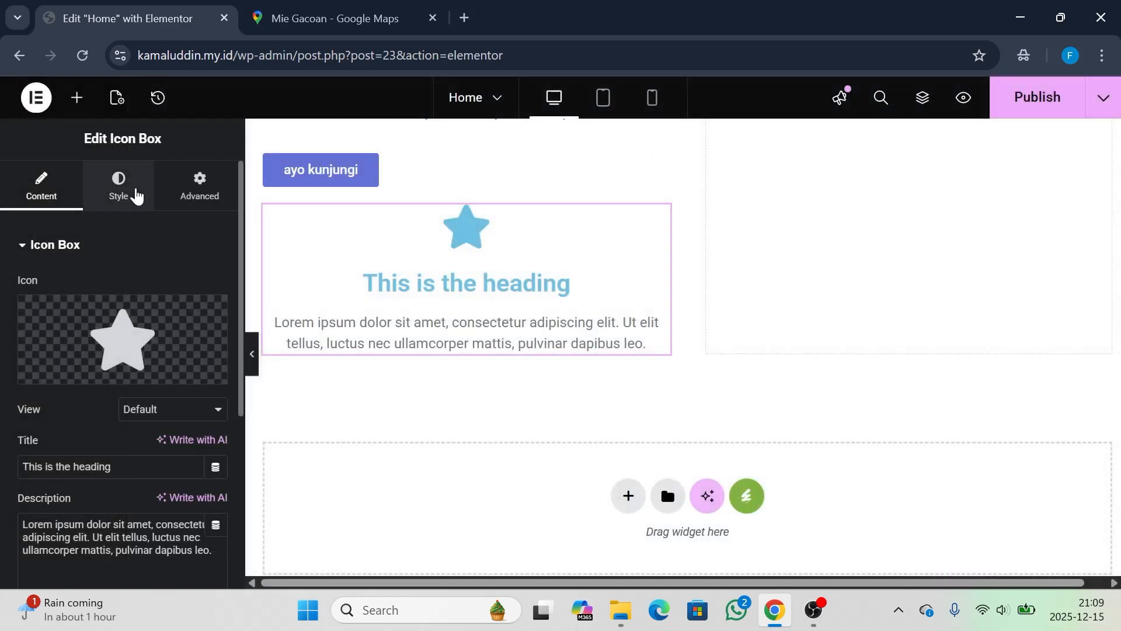
{"action": "left_click", "coordinate": [136, 196]}
{"action": "scroll", "coordinate": [100, 358], "scroll_direction": "down", "scroll_amount": 2}
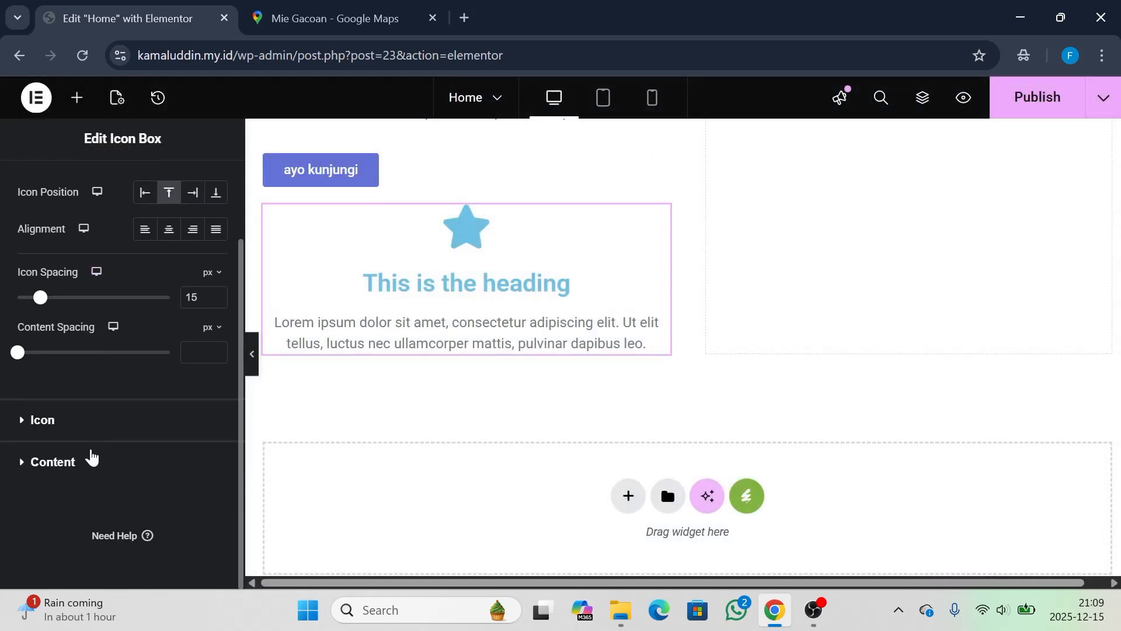
{"action": "left_click", "coordinate": [86, 409]}
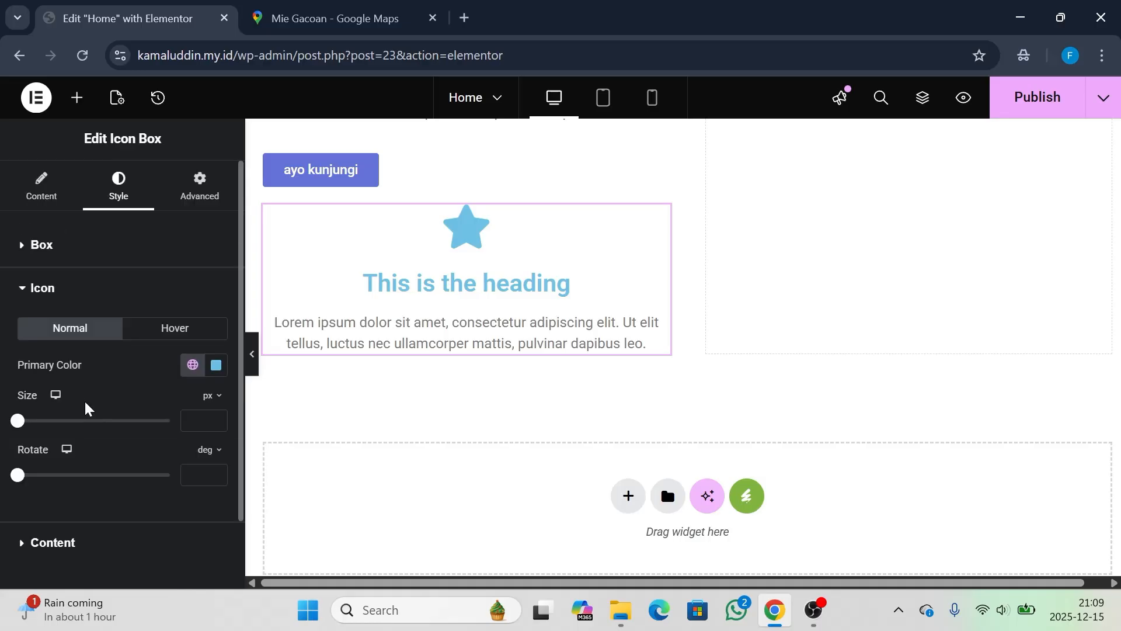
{"action": "scroll", "coordinate": [85, 408], "scroll_direction": "down", "scroll_amount": 1}
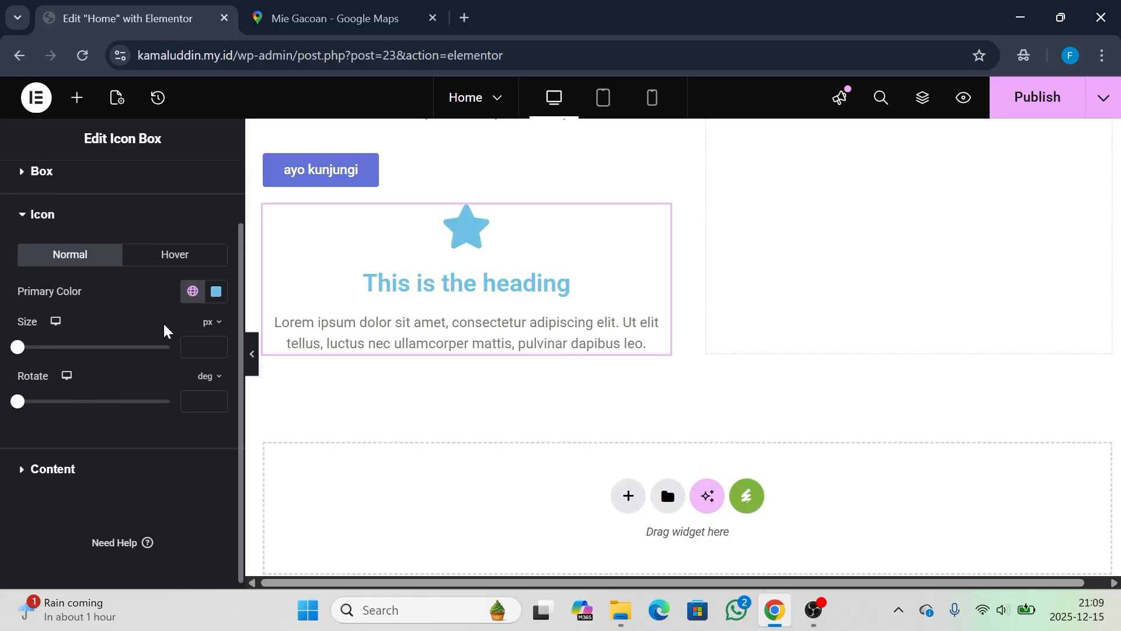
{"action": "left_click", "coordinate": [192, 292]}
{"action": "left_click", "coordinate": [189, 299]}
Examine the Icon Box's content style settings and reset the title typography to its default
{"action": "left_click", "coordinate": [91, 475]}
{"action": "scroll", "coordinate": [92, 475], "scroll_direction": "down", "scroll_amount": 2}
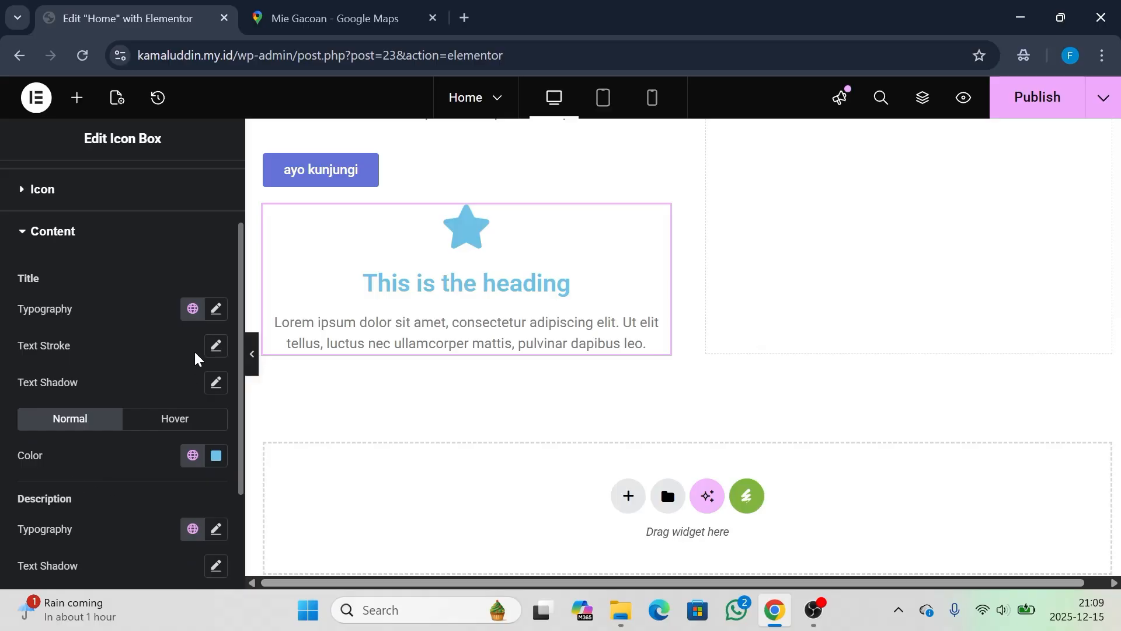
{"action": "left_click", "coordinate": [216, 309]}
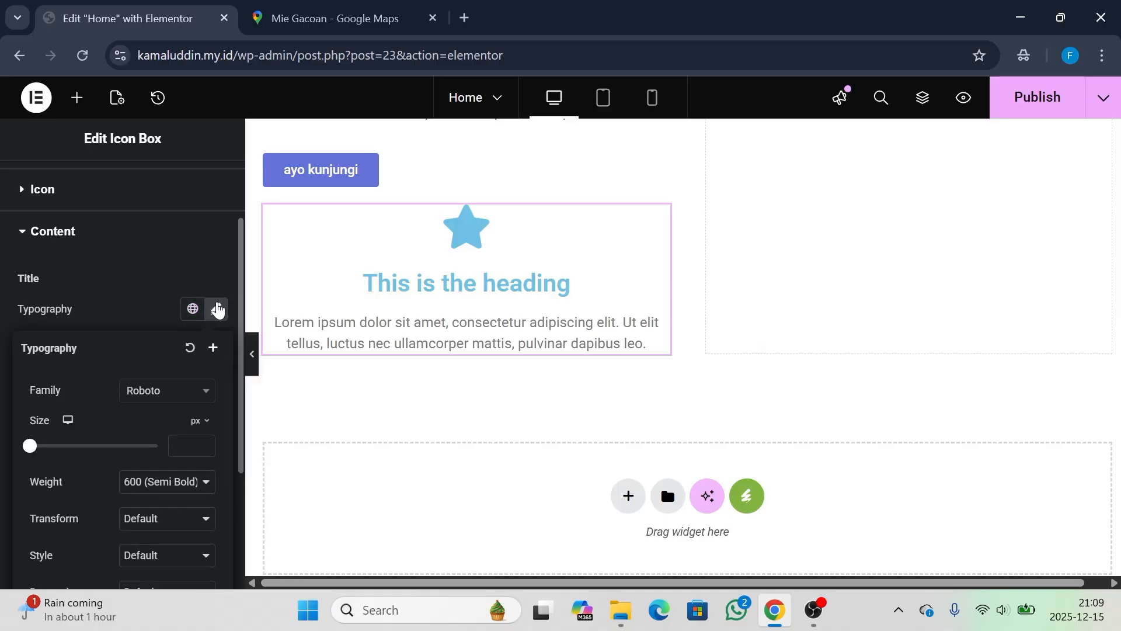
{"action": "left_click", "coordinate": [188, 349]}
{"action": "scroll", "coordinate": [150, 320], "scroll_direction": "up", "scroll_amount": 2}
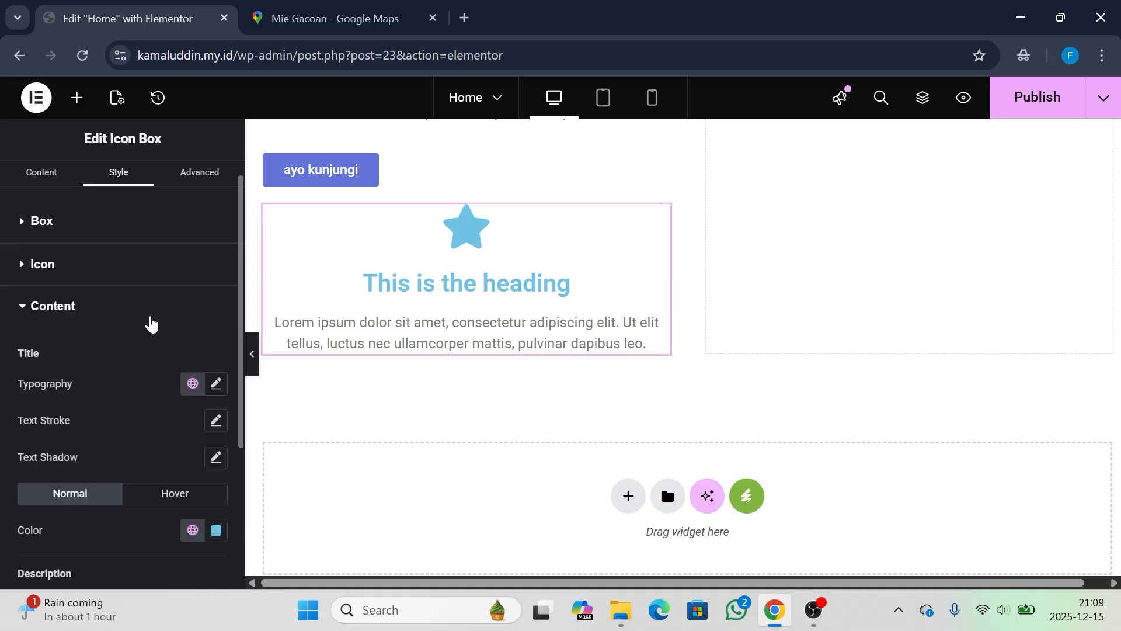
Search the widgets for "icon" and add an Icon List below the Icon Box
{"action": "left_click", "coordinate": [71, 97]}
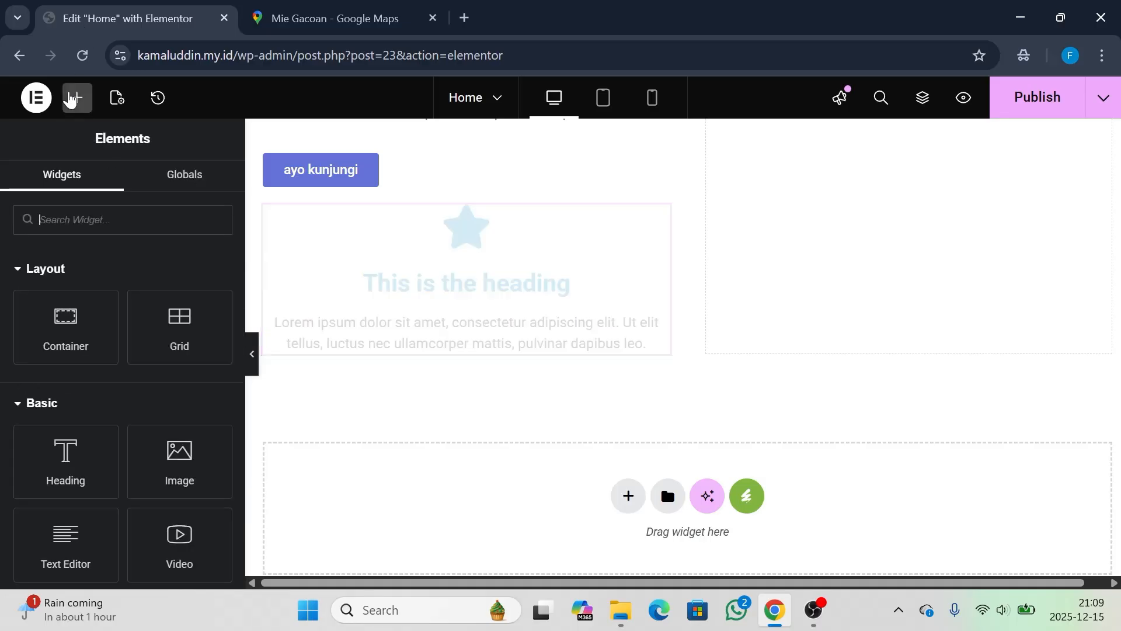
{"action": "type", "text": "icon"}
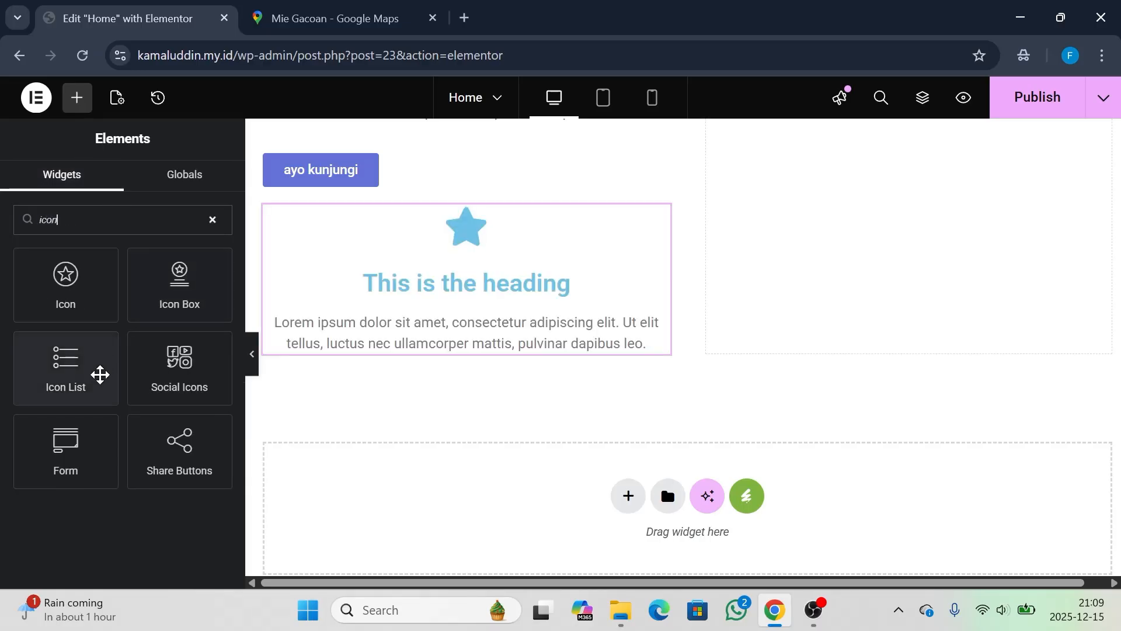
{"action": "left_click_drag", "start_coordinate": [100, 373], "coordinate": [376, 352]}
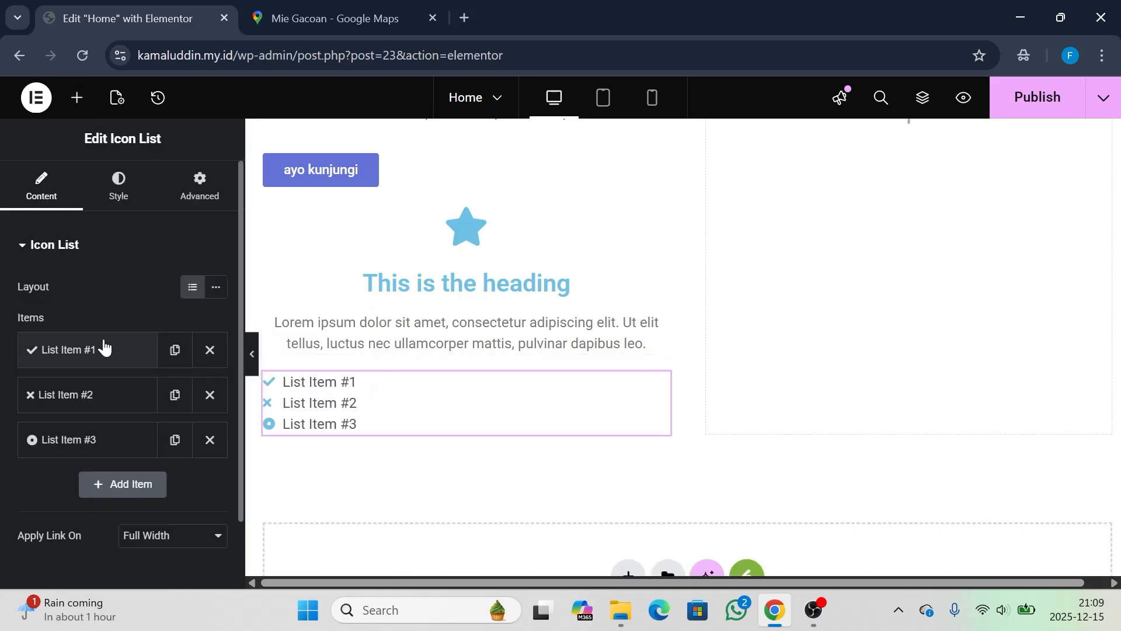
Examine the text, icon and link settings of the Icon List's first item and the remaining list options
{"action": "left_click", "coordinate": [104, 347]}
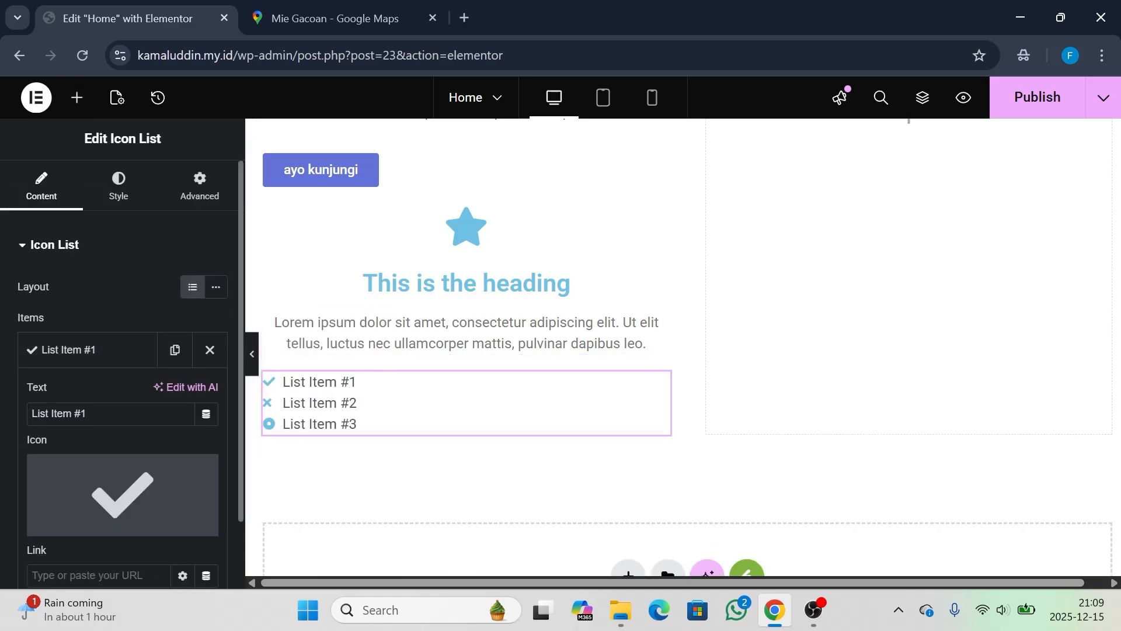
{"action": "left_click_drag", "start_coordinate": [81, 413], "coordinate": [41, 413]}
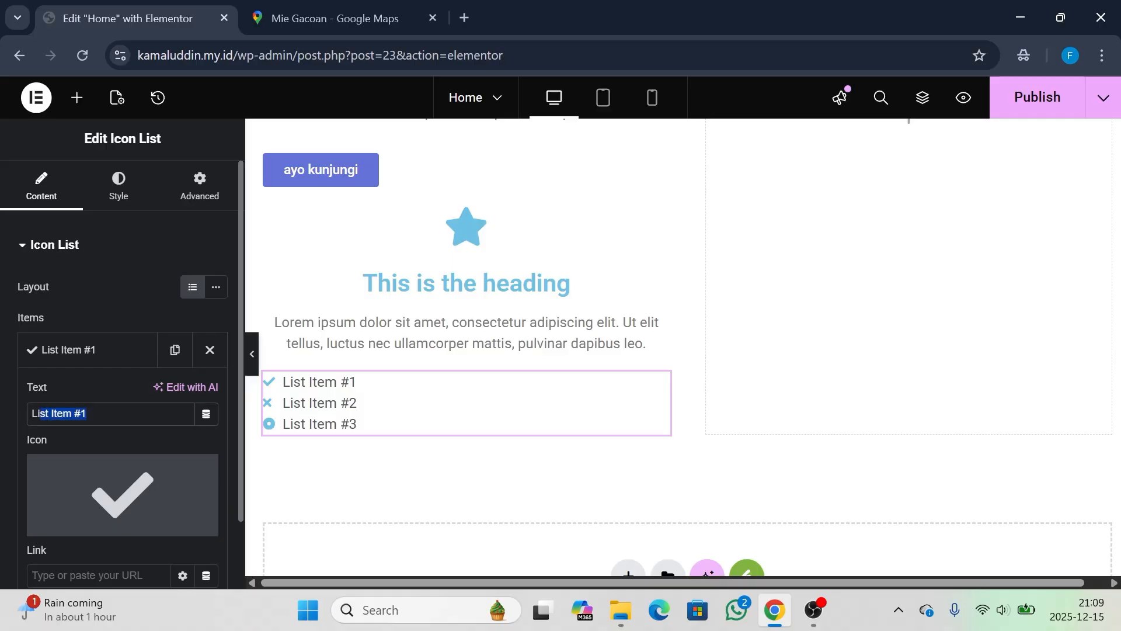
{"action": "mouse_move", "coordinate": [68, 525]}
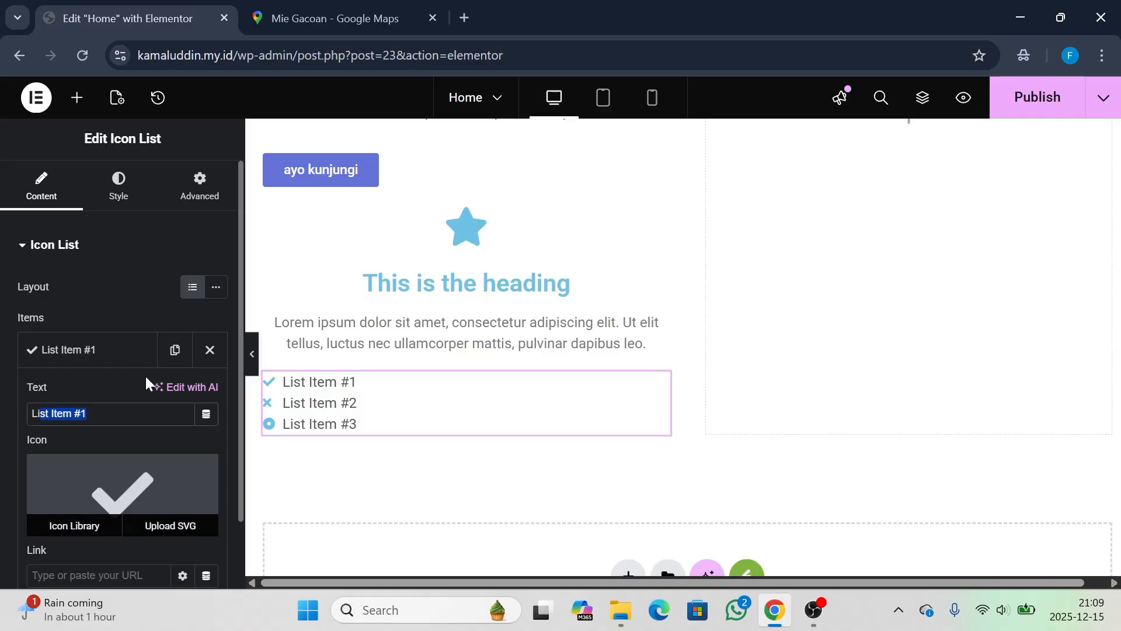
{"action": "scroll", "coordinate": [100, 478], "scroll_direction": "down", "scroll_amount": 3}
{"action": "scroll", "coordinate": [100, 477], "scroll_direction": "down", "scroll_amount": 1}
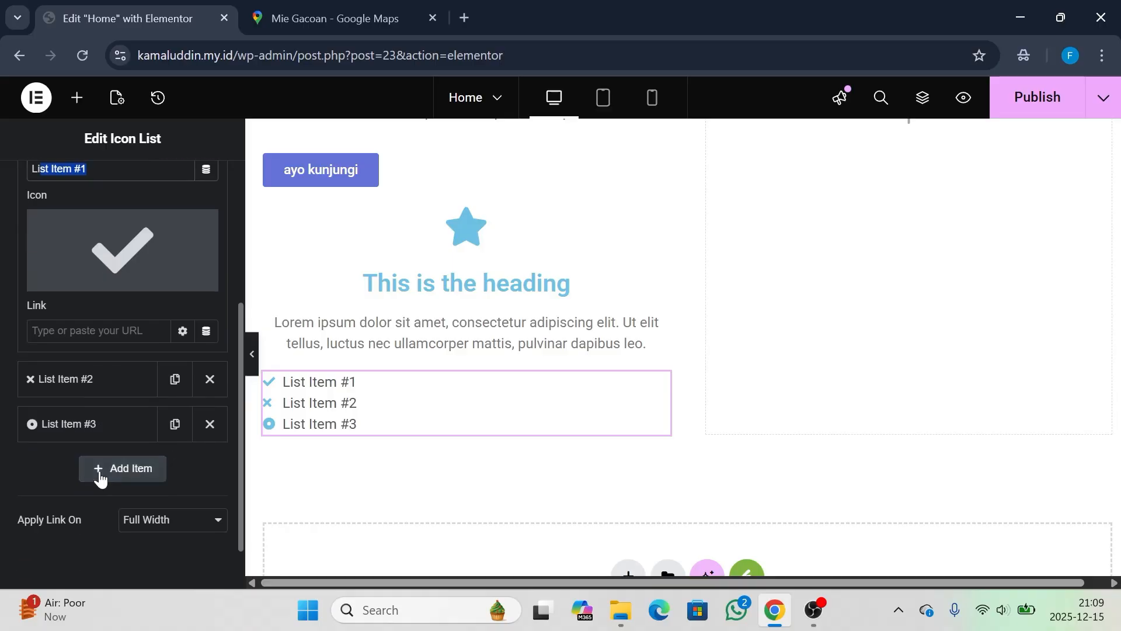
Delete the Icon List widget below the Icon Box
{"action": "scroll", "coordinate": [87, 424], "scroll_direction": "up", "scroll_amount": 4}
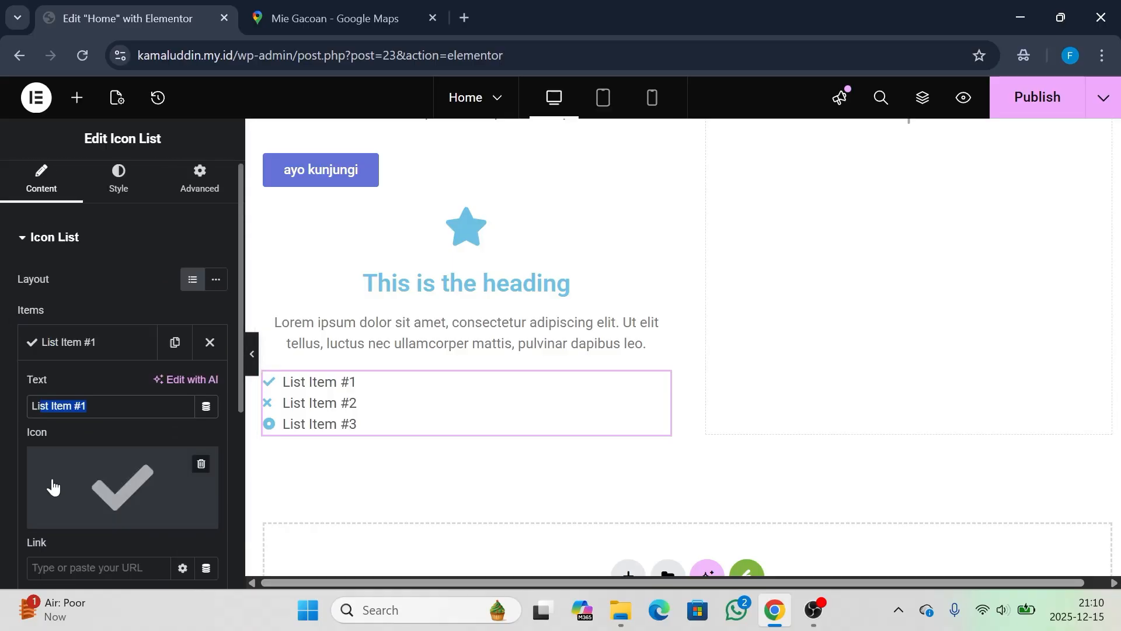
{"action": "right_click", "coordinate": [412, 408]}
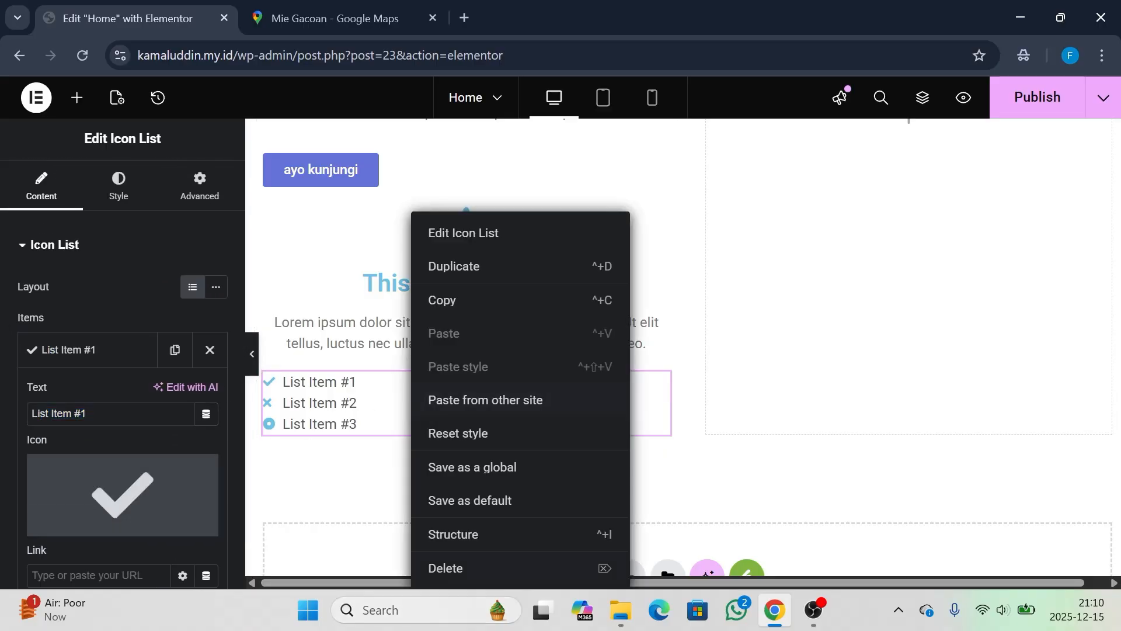
{"action": "left_click", "coordinate": [459, 571]}
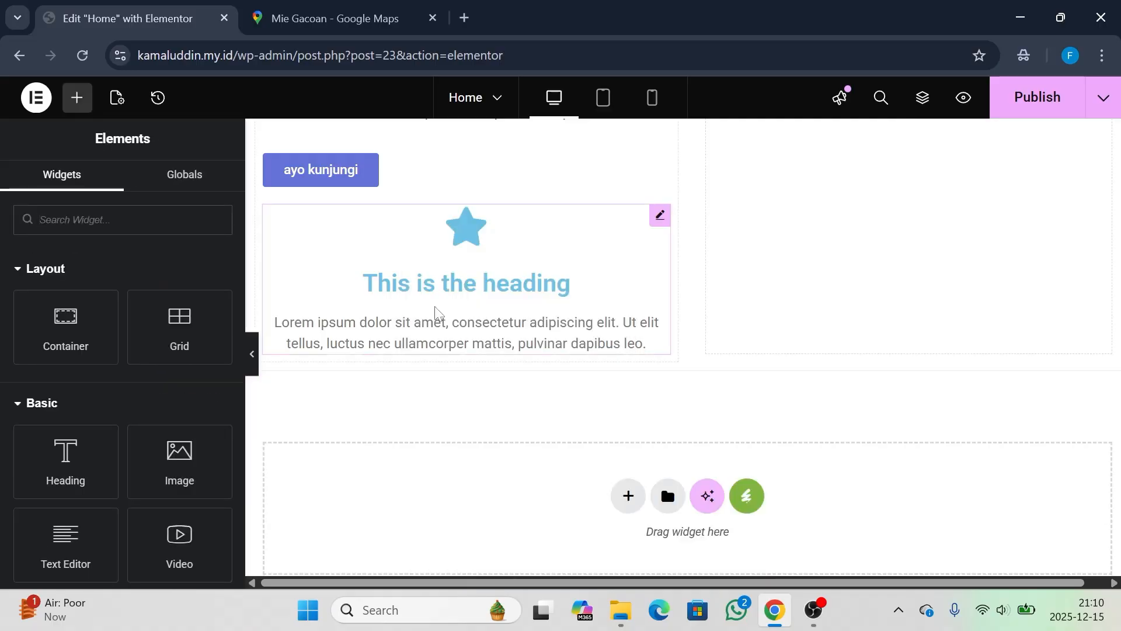
Add an Accordion widget from the General widgets below the Icon Box
{"action": "left_click", "coordinate": [80, 93]}
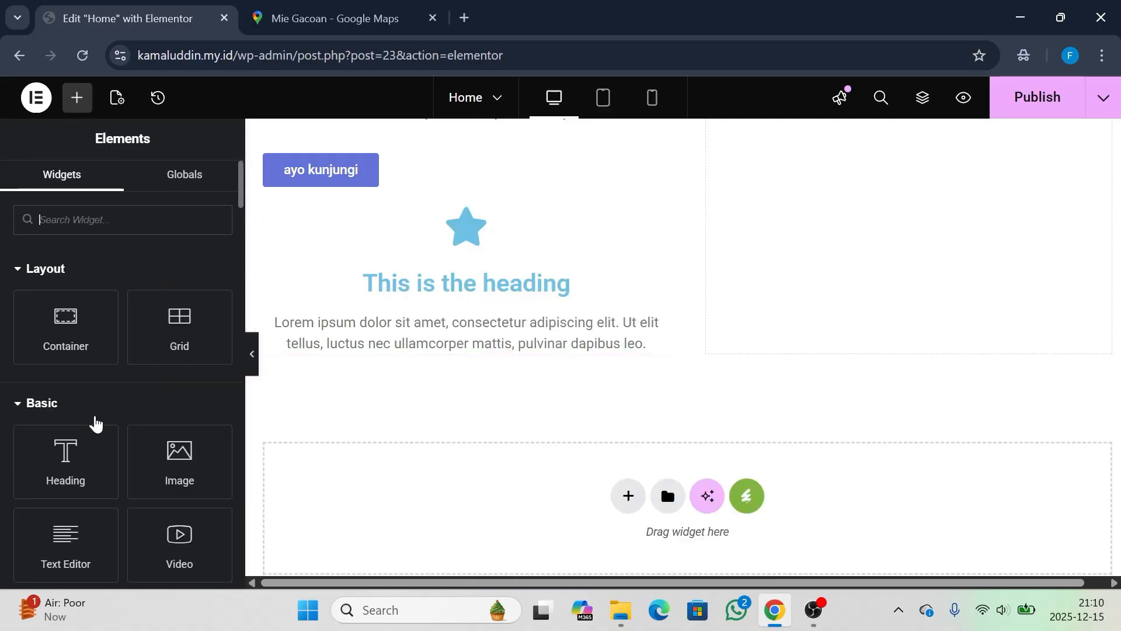
{"action": "scroll", "coordinate": [92, 421], "scroll_direction": "down", "scroll_amount": 10}
{"action": "scroll", "coordinate": [95, 416], "scroll_direction": "down", "scroll_amount": 10}
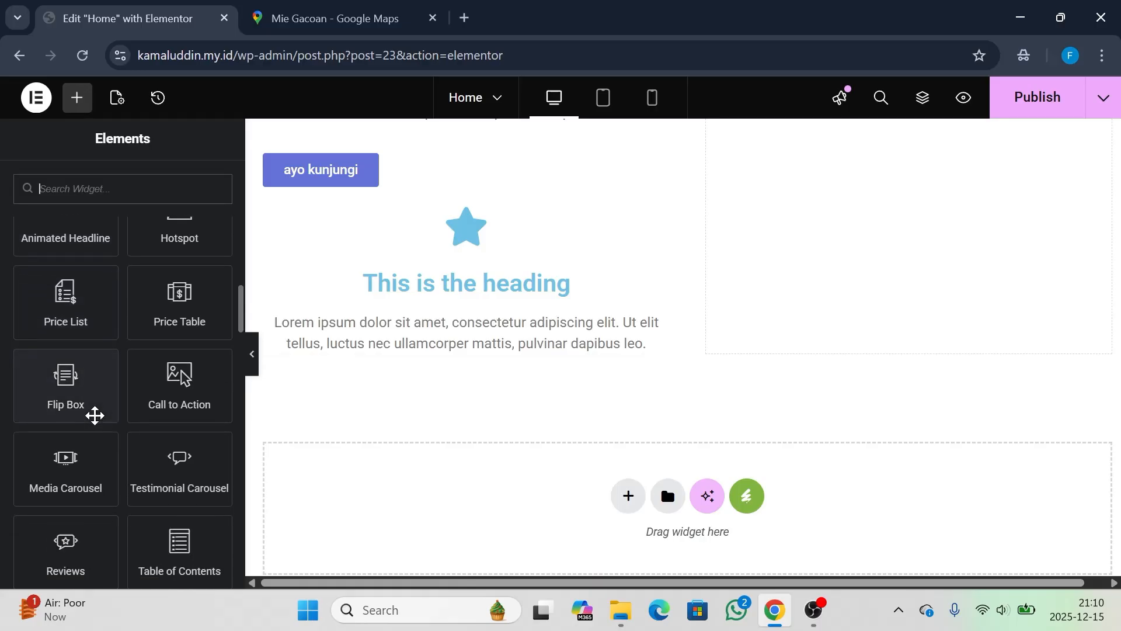
{"action": "scroll", "coordinate": [94, 416], "scroll_direction": "down", "scroll_amount": 1}
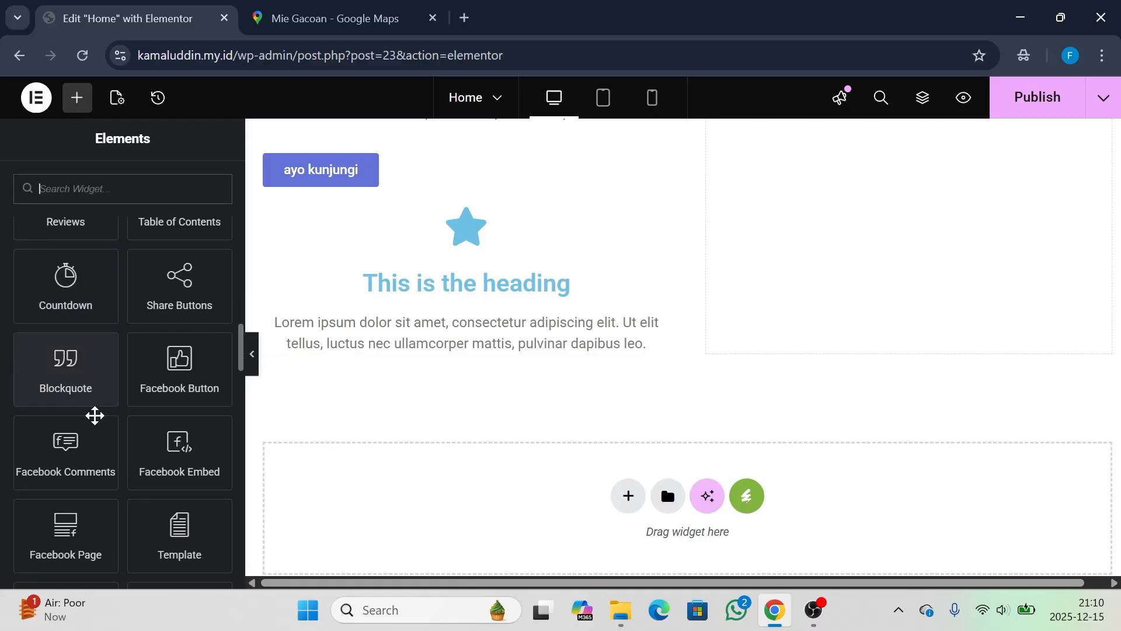
{"action": "scroll", "coordinate": [96, 373], "scroll_direction": "down", "scroll_amount": 10}
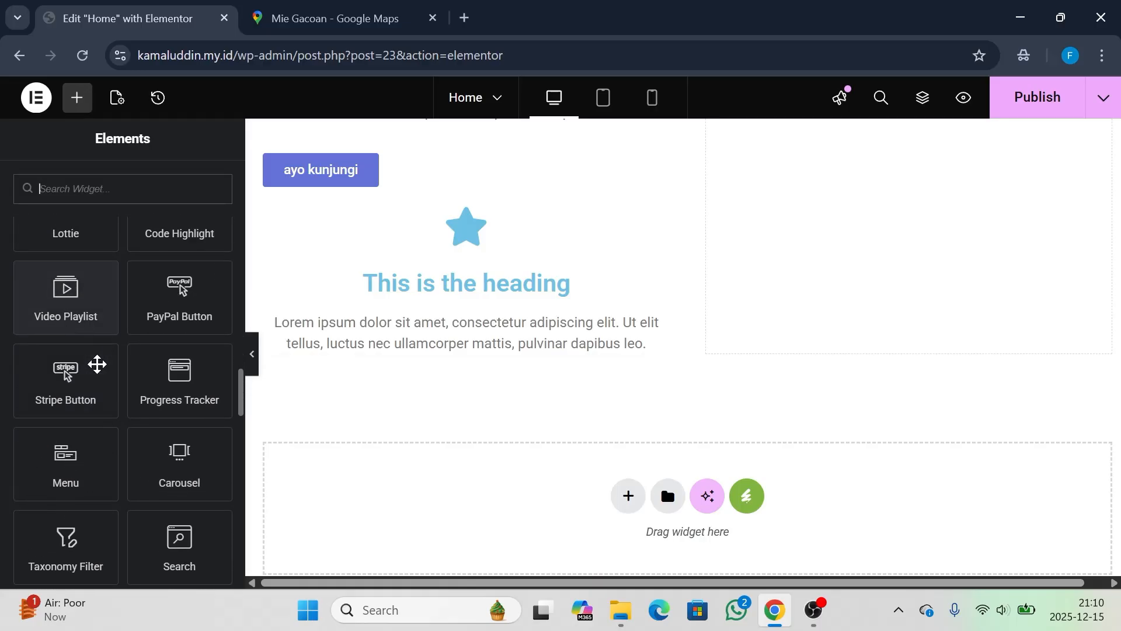
{"action": "scroll", "coordinate": [97, 364], "scroll_direction": "down", "scroll_amount": 6}
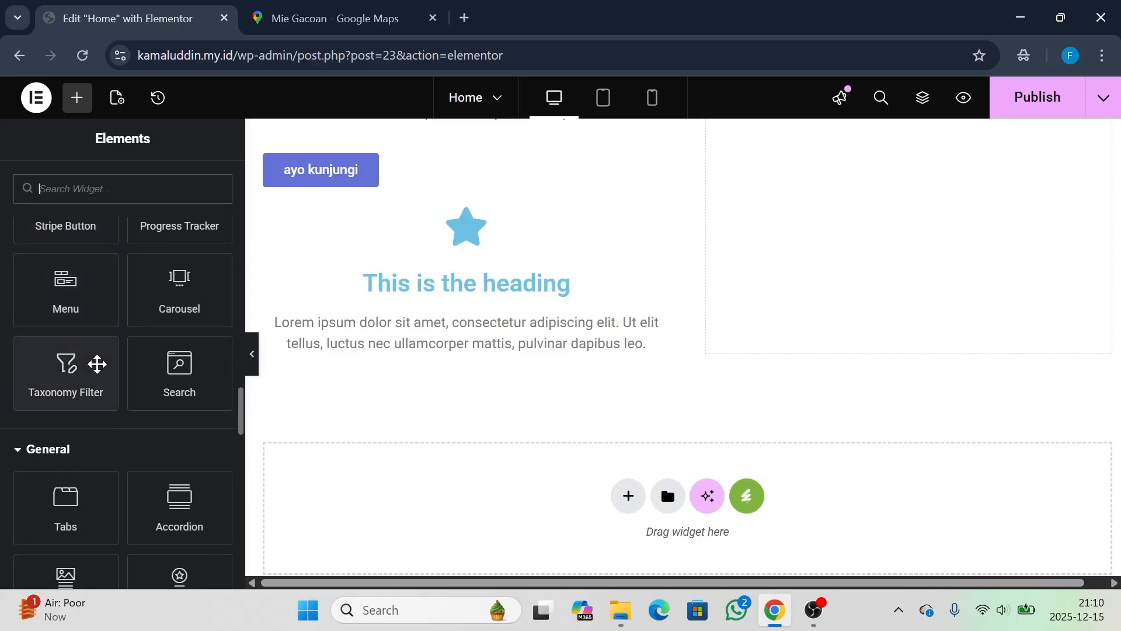
{"action": "scroll", "coordinate": [97, 363], "scroll_direction": "down", "scroll_amount": 1}
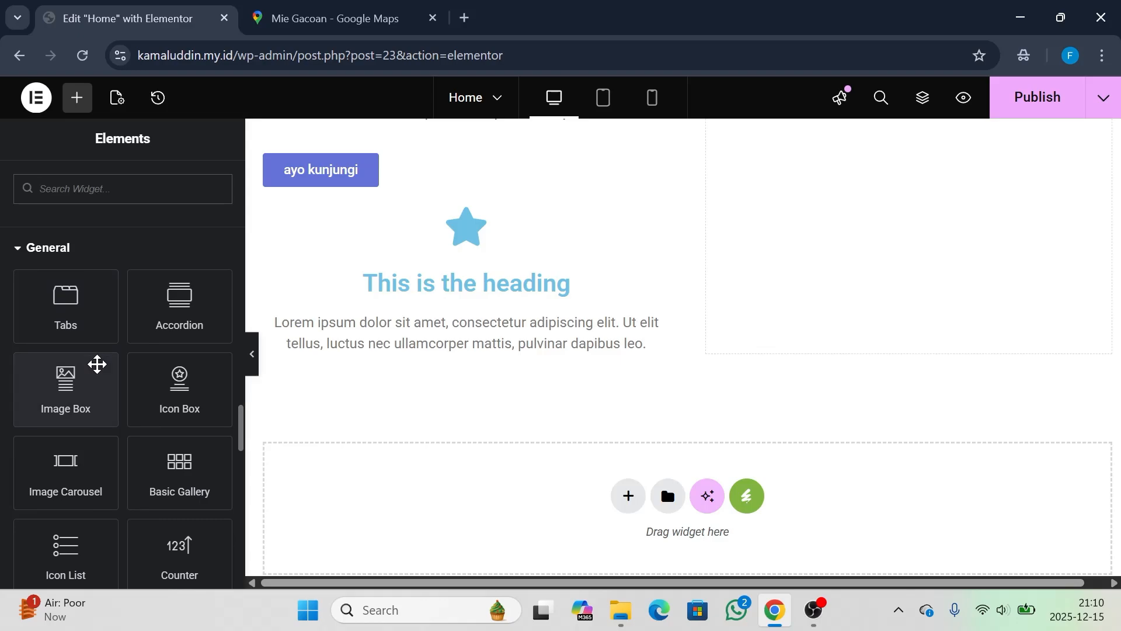
{"action": "left_click_drag", "start_coordinate": [180, 296], "coordinate": [372, 352]}
{"action": "scroll", "coordinate": [381, 346], "scroll_direction": "down", "scroll_amount": 1}
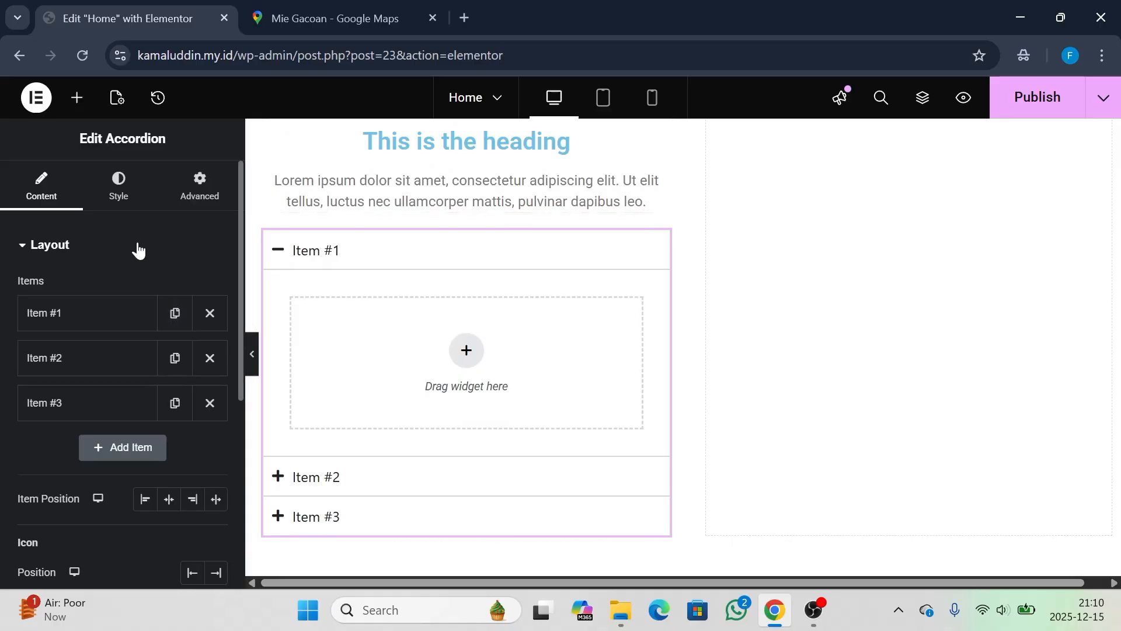
Place a Text Editor widget inside the Accordion's first item
{"action": "left_click", "coordinate": [75, 312]}
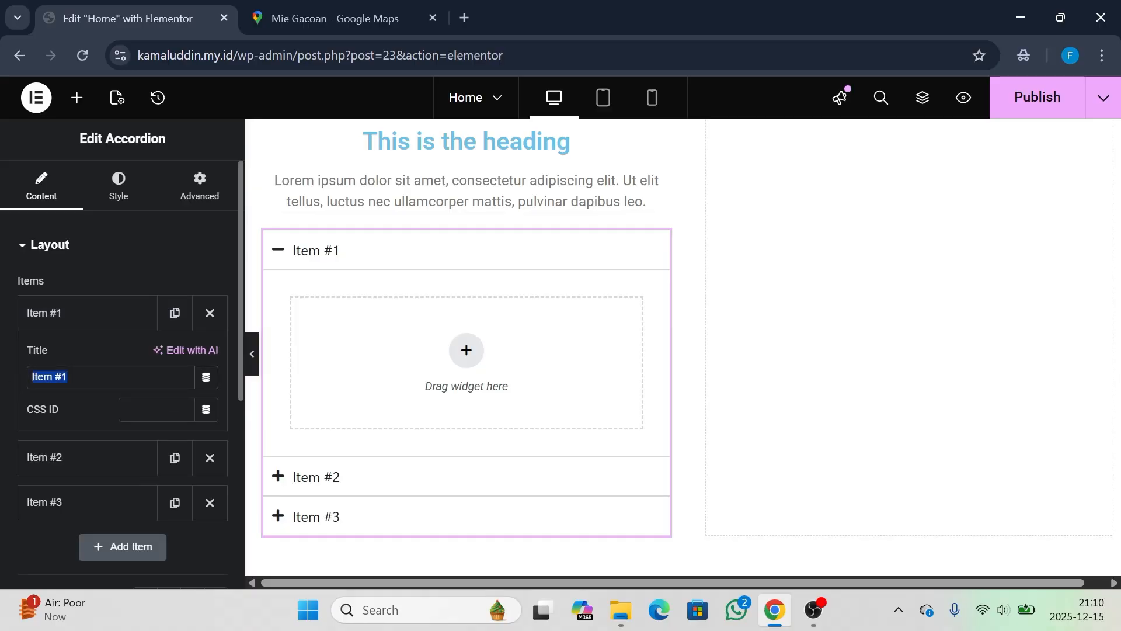
{"action": "left_click", "coordinate": [97, 313]}
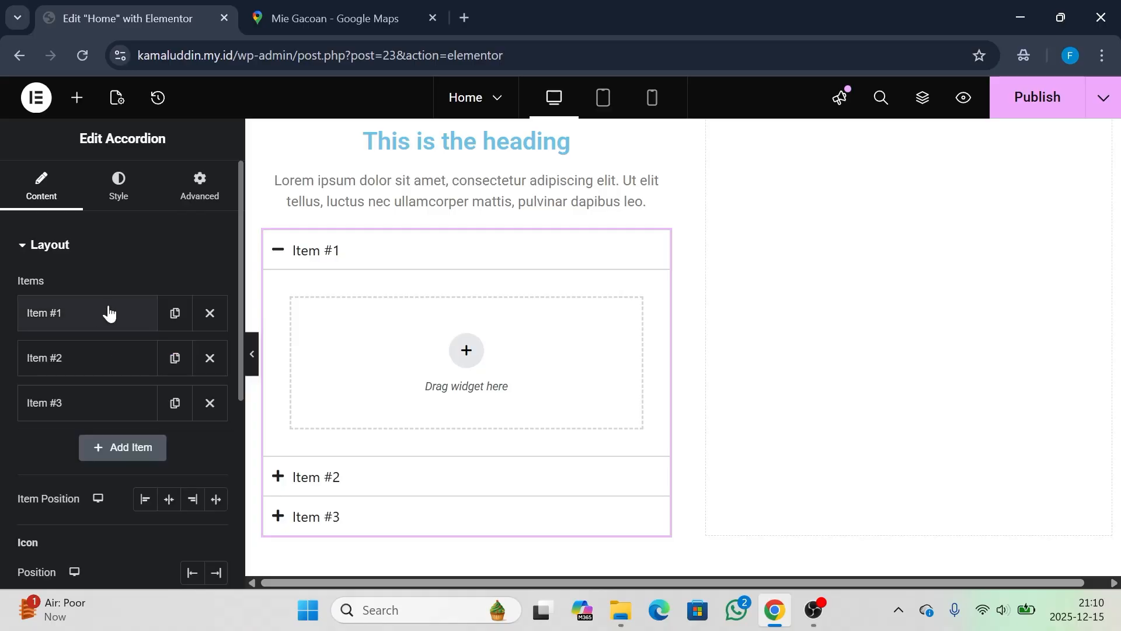
{"action": "left_click", "coordinate": [74, 112]}
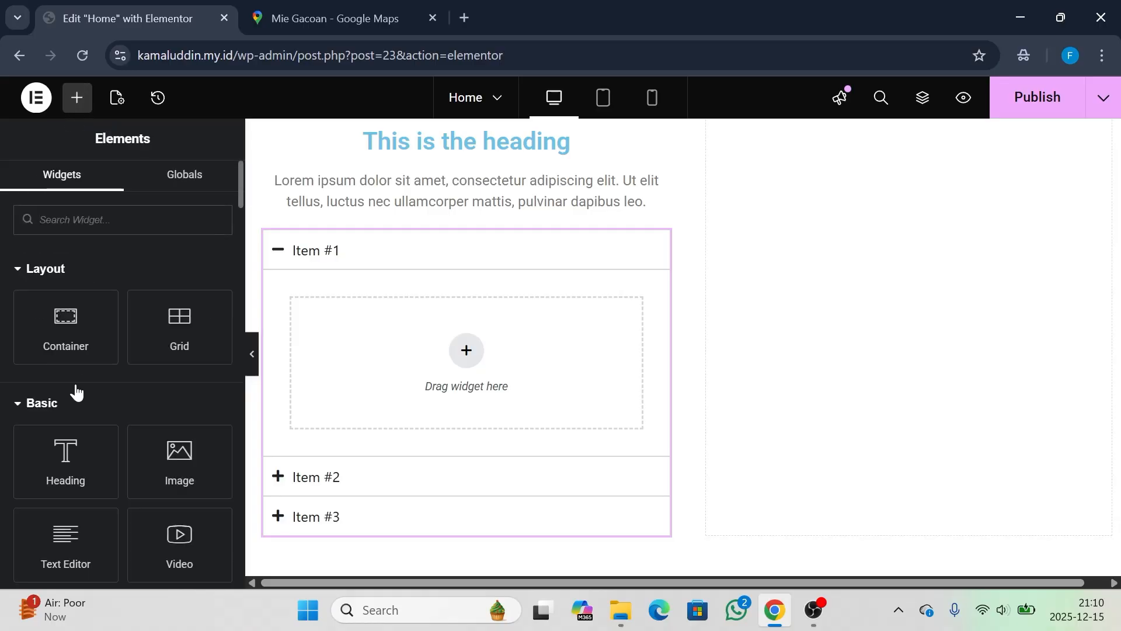
{"action": "scroll", "coordinate": [76, 397], "scroll_direction": "down", "scroll_amount": 1}
{"action": "left_click_drag", "start_coordinate": [90, 478], "coordinate": [387, 378]}
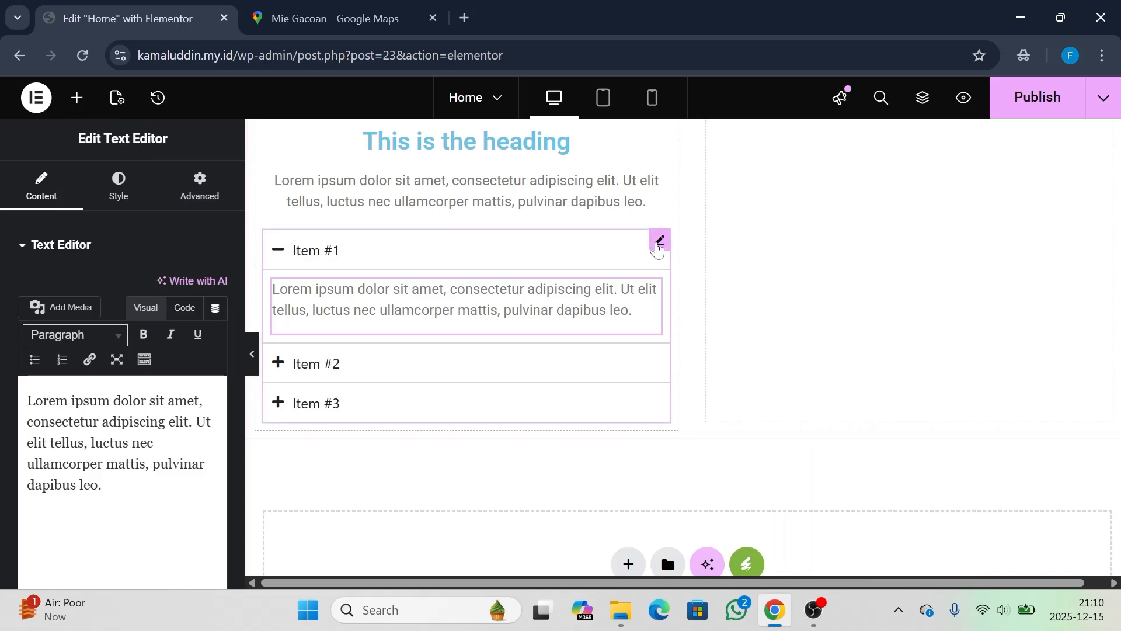
Change the title of the Accordion's first item to "pertanyaan"
{"action": "left_click", "coordinate": [658, 244]}
{"action": "left_click", "coordinate": [112, 315]}
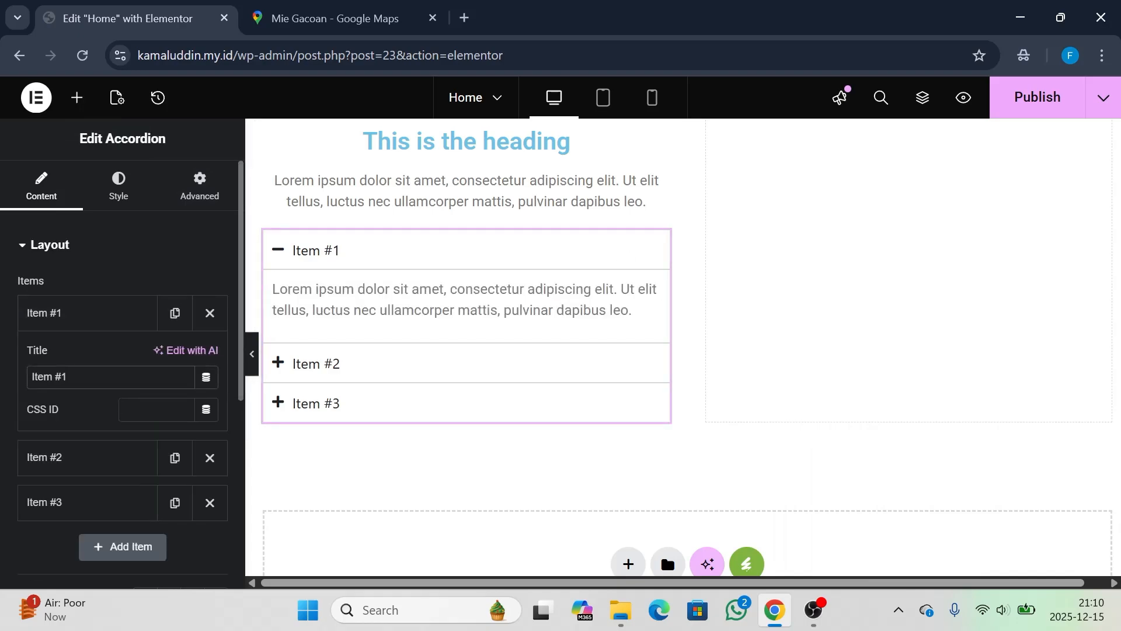
{"action": "key", "text": "BackSpace"}
{"action": "key", "text": "BackSpace"}
{"action": "key", "text": "BackSpace"}
{"action": "key", "text": "BackSpace"}
{"action": "key", "text": "BackSpace"}
{"action": "key", "text": "BackSpace"}
{"action": "type", "text": "pr"}
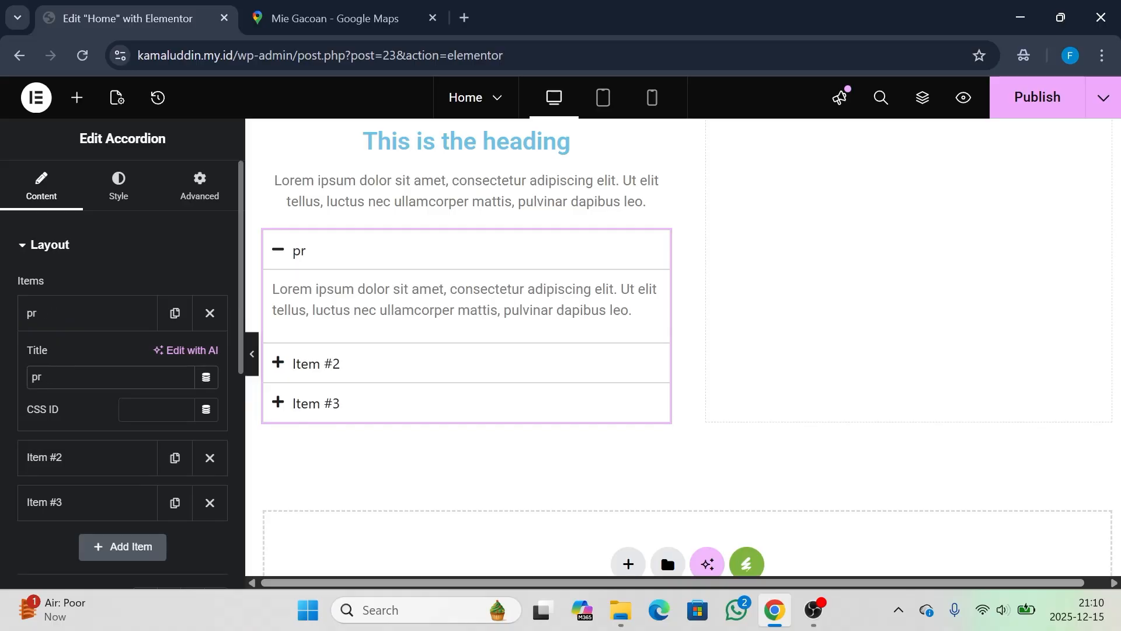
{"action": "key", "text": "BackSpace"}
{"action": "type", "text": "erta"}
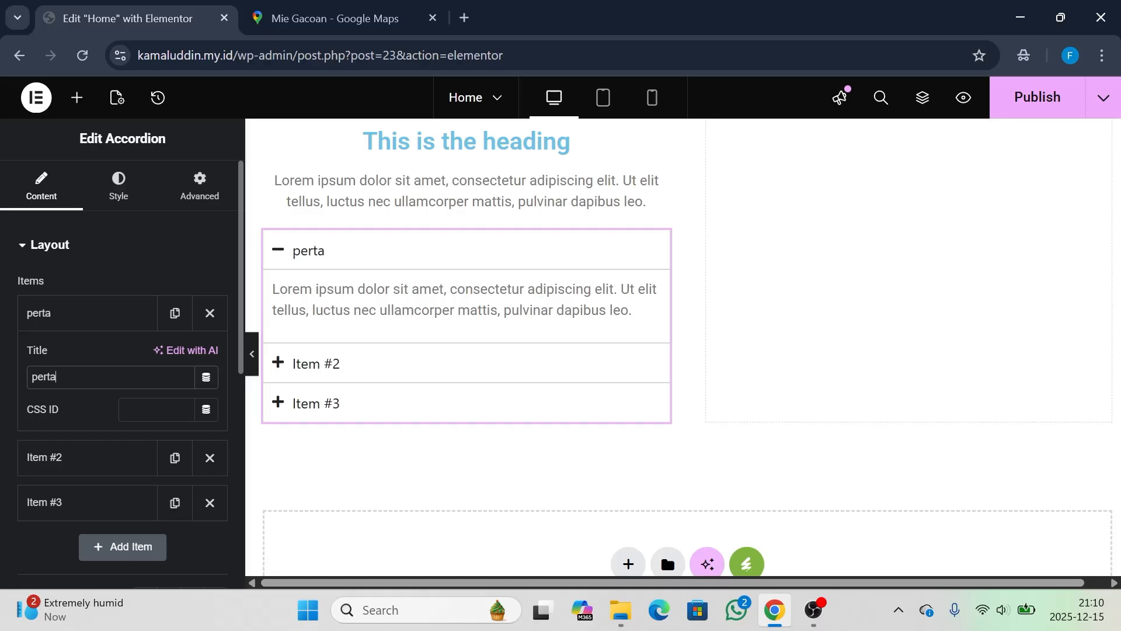
{"action": "type", "text": "nyaan"}
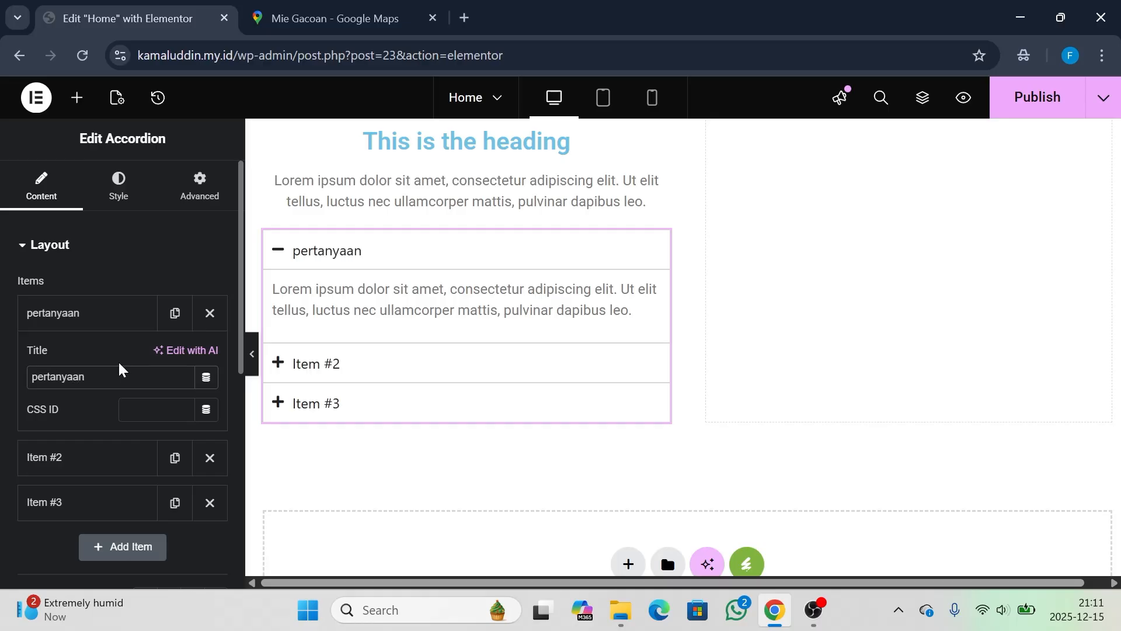
Replace the placeholder text inside the "pertanyaan" item with "jawaban", and test collapsing and reopening the item
{"action": "left_click", "coordinate": [356, 305]}
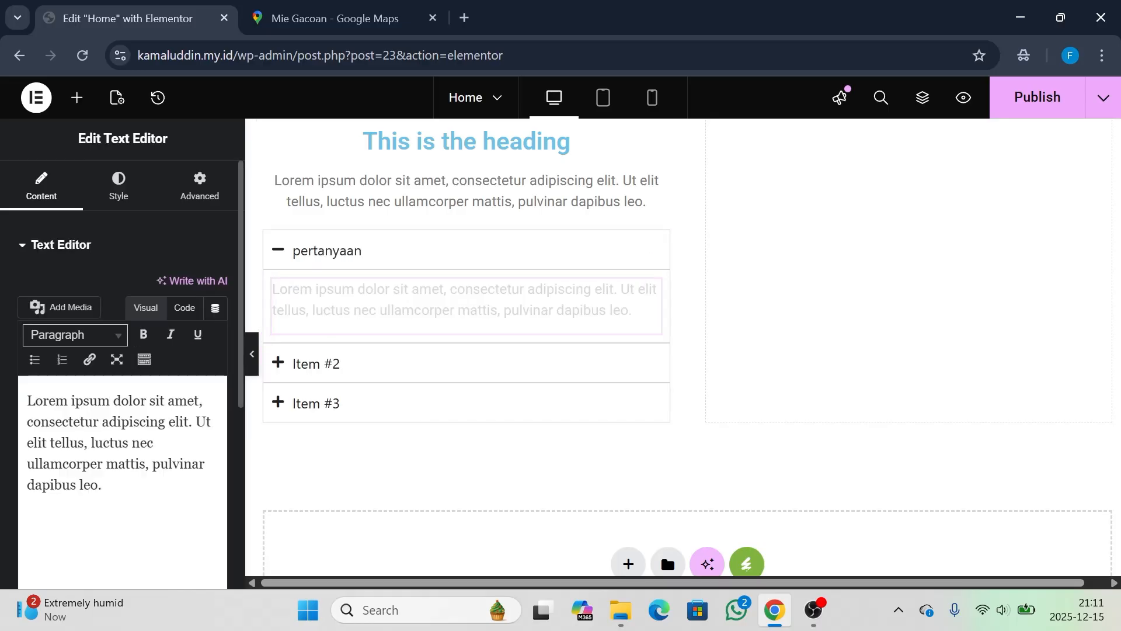
{"action": "double_click", "coordinate": [87, 443]}
{"action": "key", "text": "ctrl+a"}
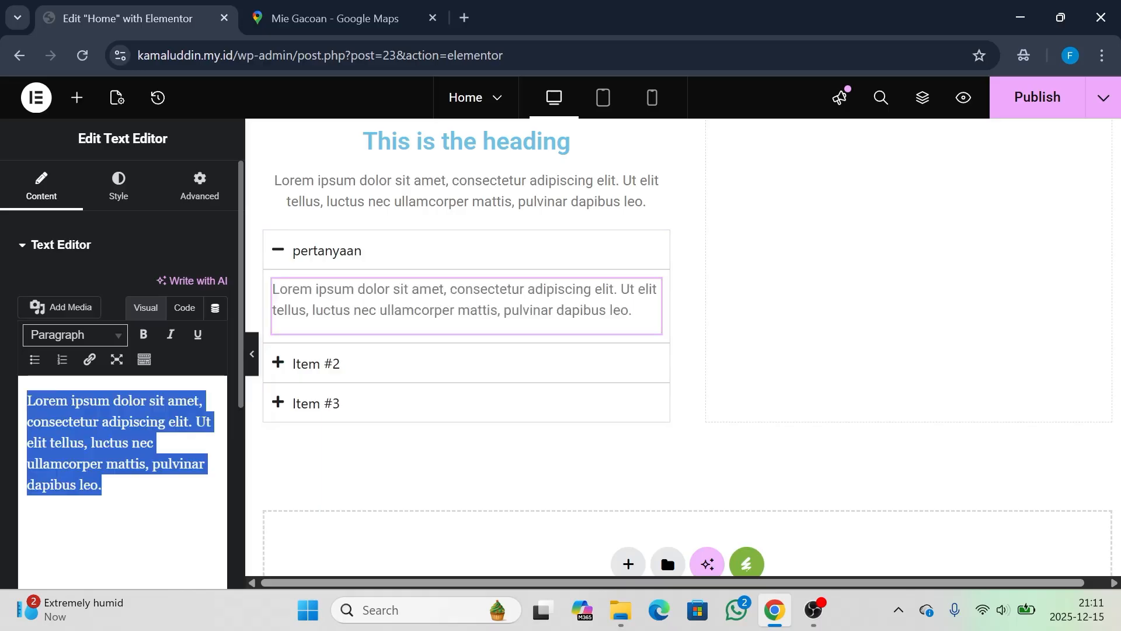
{"action": "type", "text": "jawaban"}
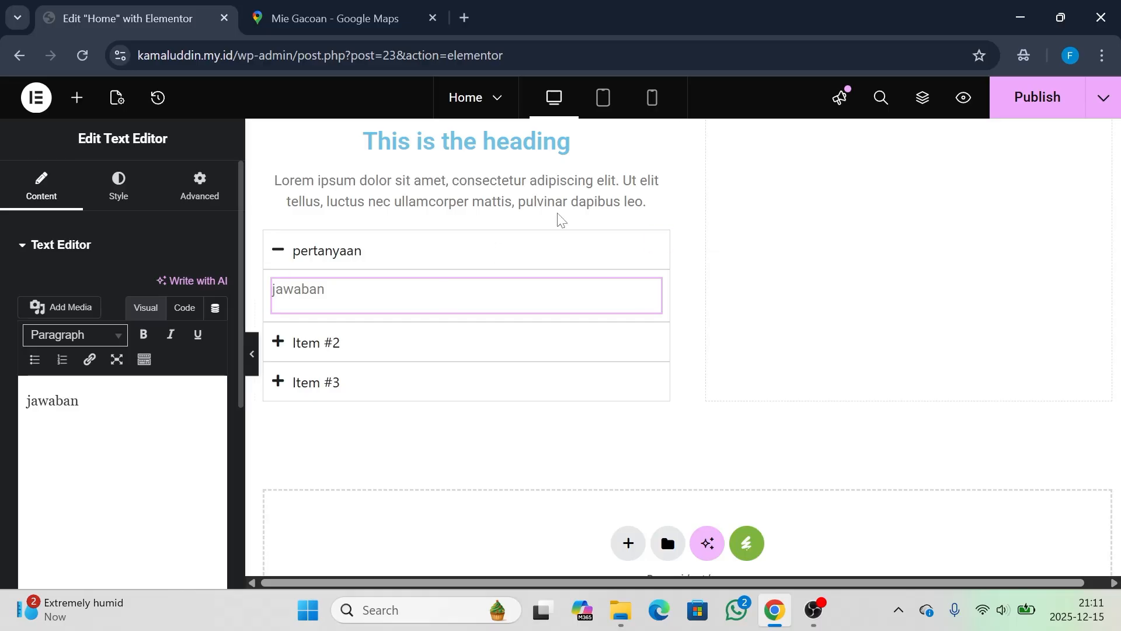
{"action": "left_click", "coordinate": [280, 255]}
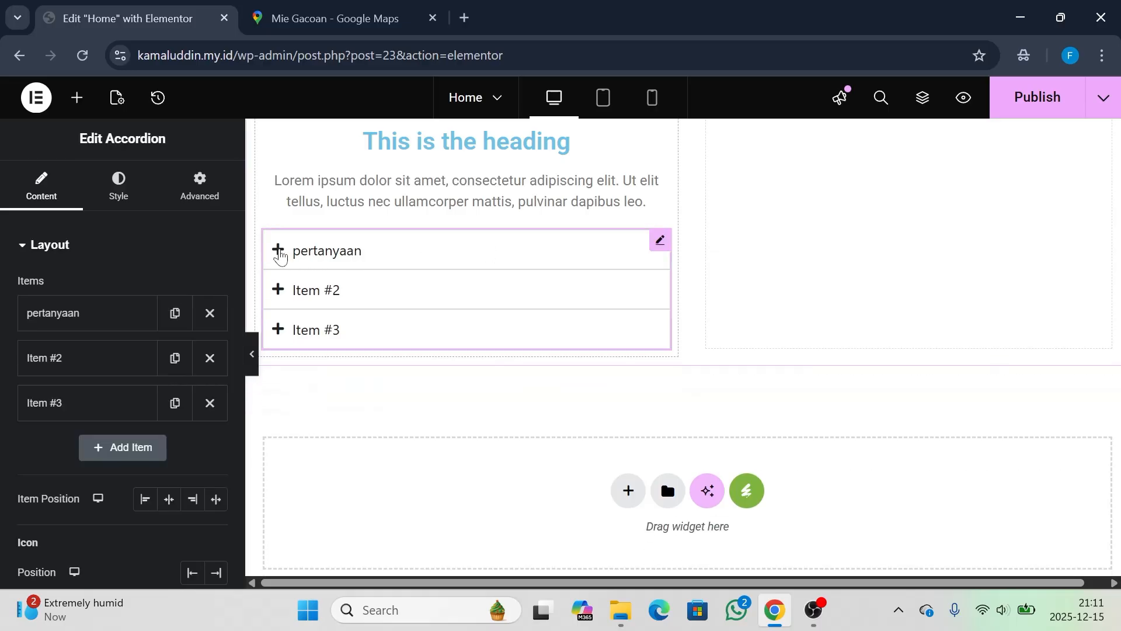
{"action": "left_click", "coordinate": [281, 254]}
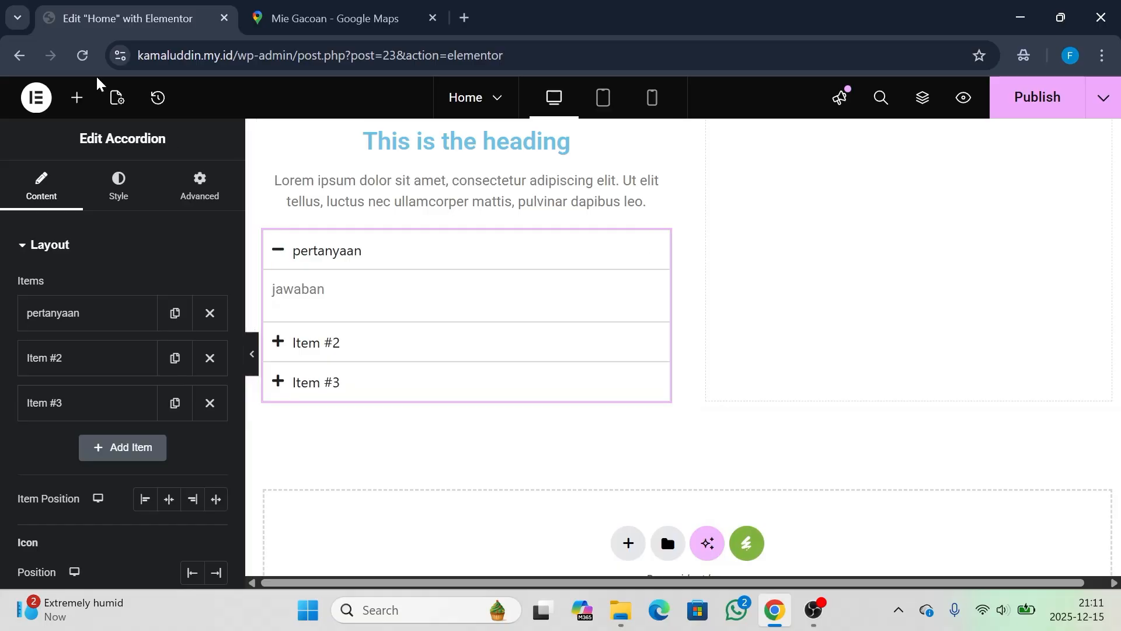
Add an Image Box widget from the General widgets below the Accordion
{"action": "left_click", "coordinate": [76, 98]}
{"action": "scroll", "coordinate": [100, 381], "scroll_direction": "down", "scroll_amount": 20}
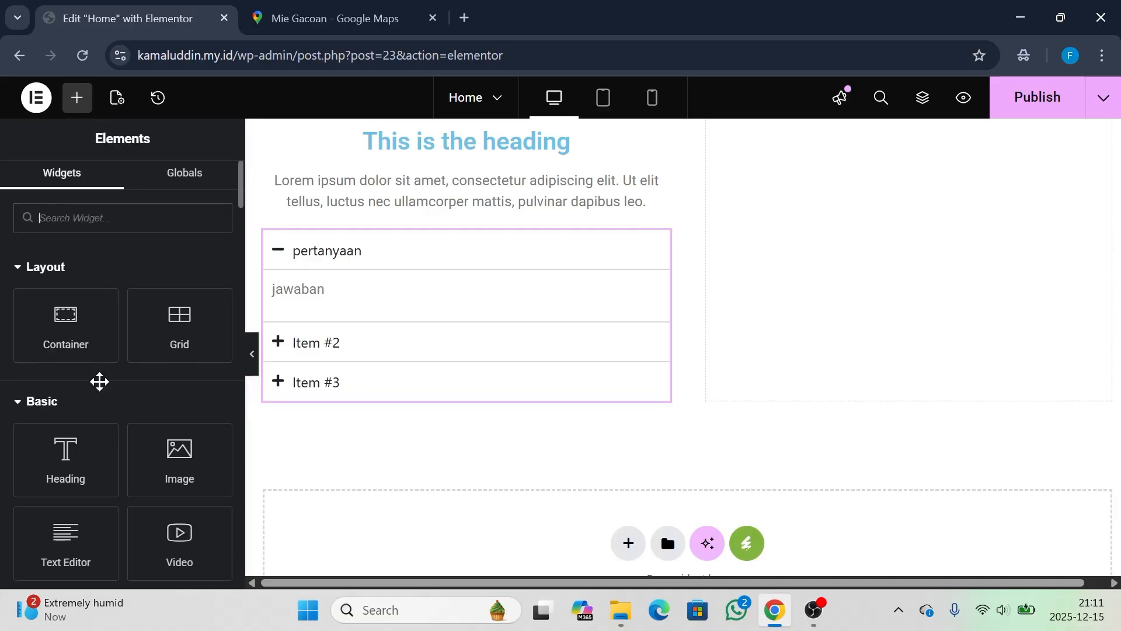
{"action": "scroll", "coordinate": [100, 381], "scroll_direction": "down", "scroll_amount": 7}
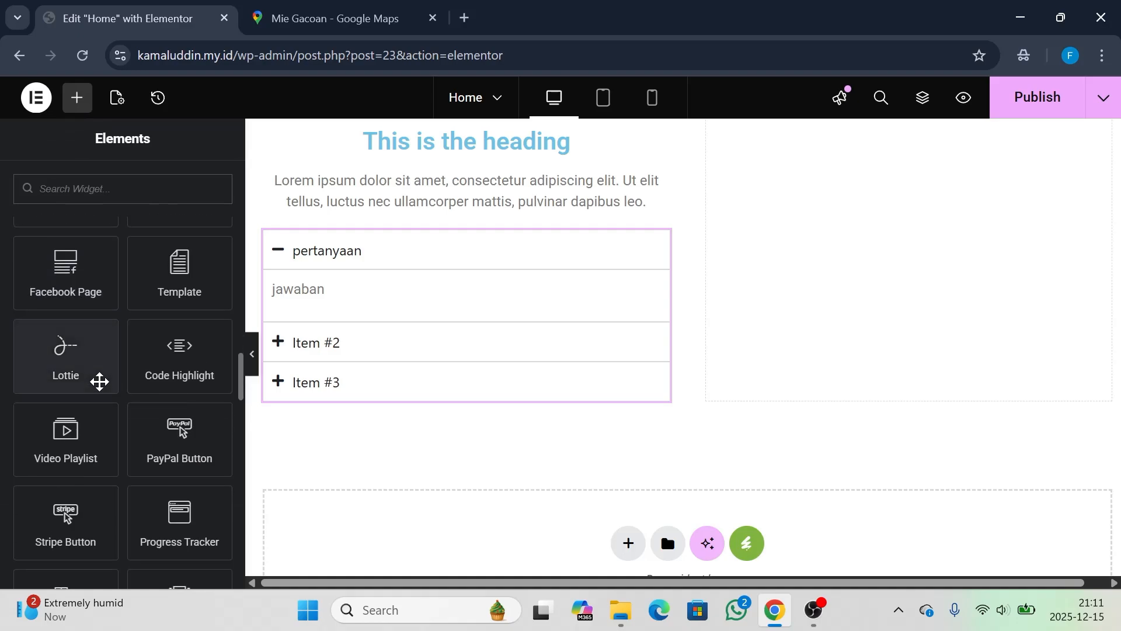
{"action": "scroll", "coordinate": [99, 381], "scroll_direction": "down", "scroll_amount": 2}
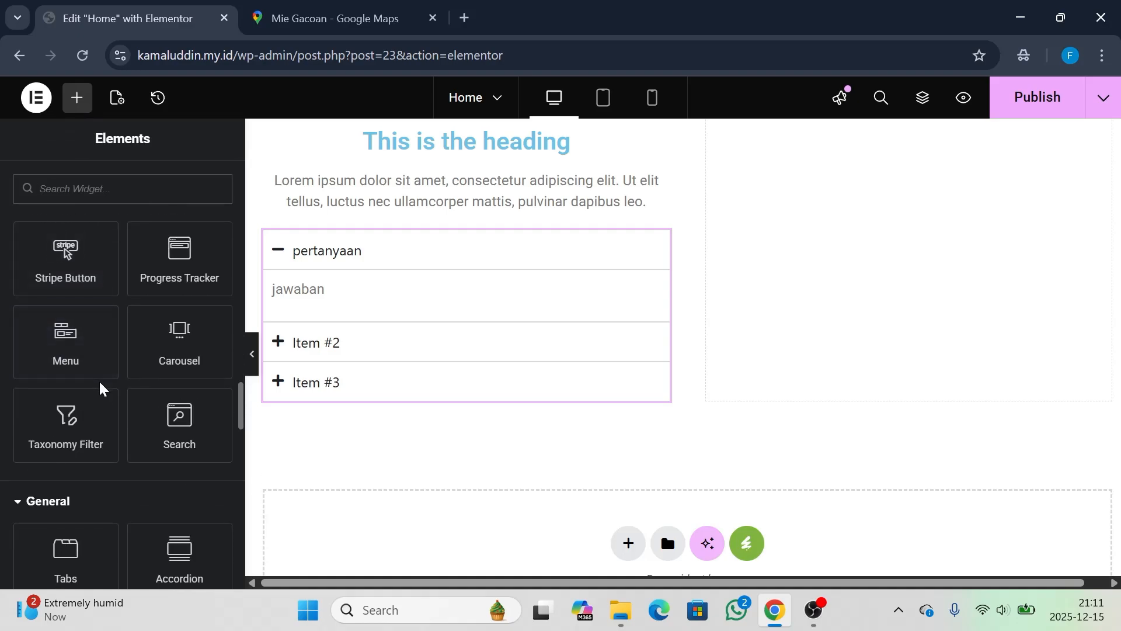
{"action": "scroll", "coordinate": [99, 385], "scroll_direction": "down", "scroll_amount": 3}
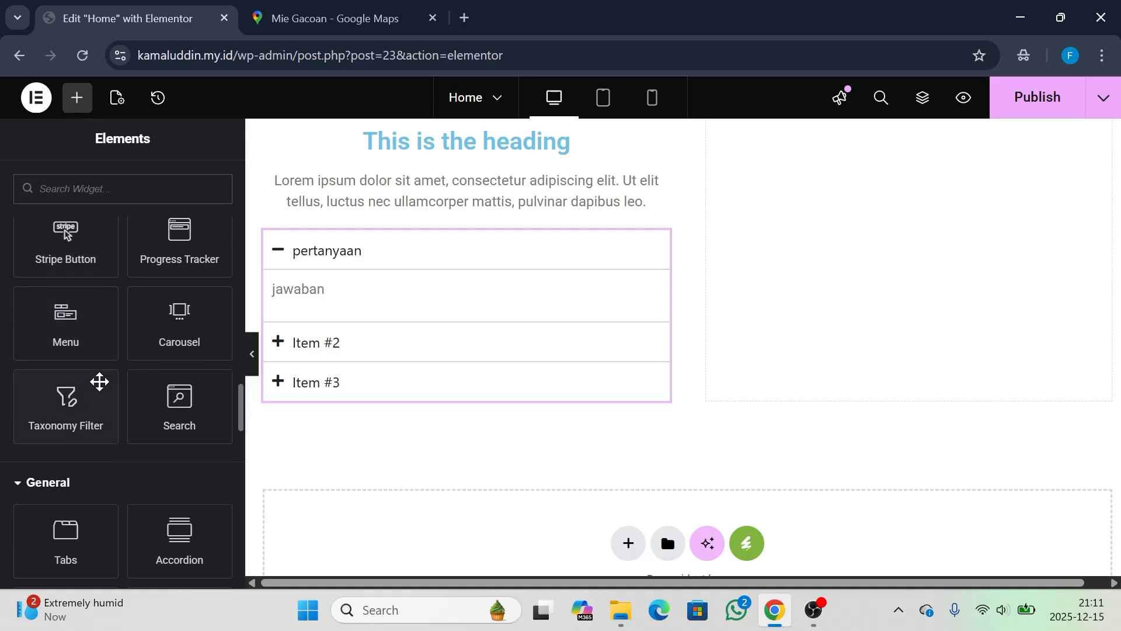
{"action": "scroll", "coordinate": [99, 382], "scroll_direction": "down", "scroll_amount": 1}
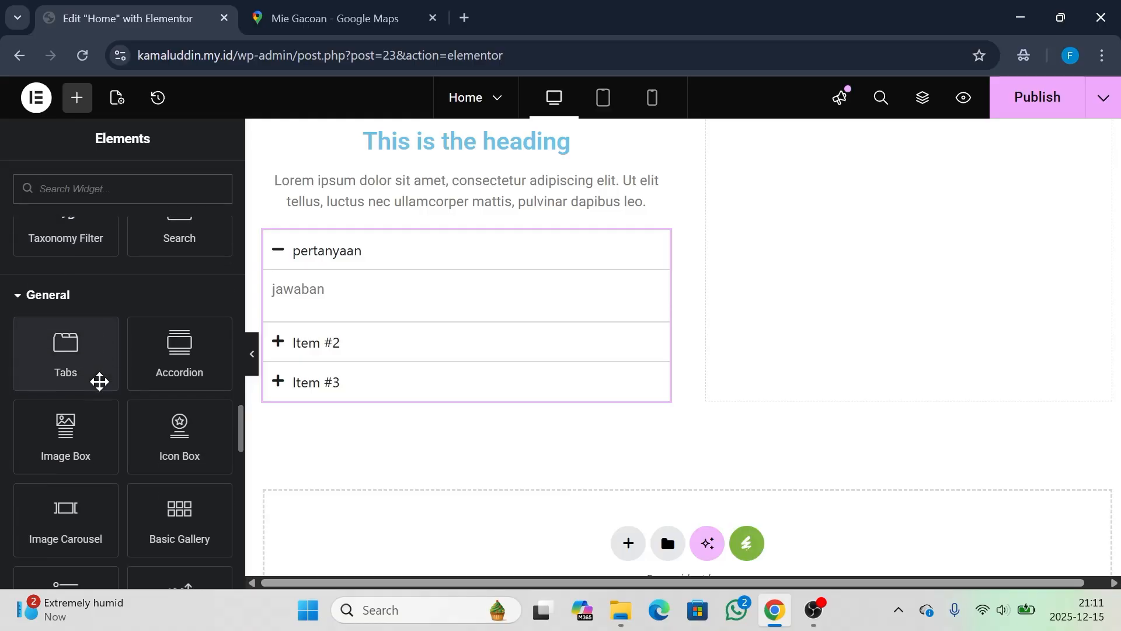
{"action": "scroll", "coordinate": [99, 381], "scroll_direction": "down", "scroll_amount": 1}
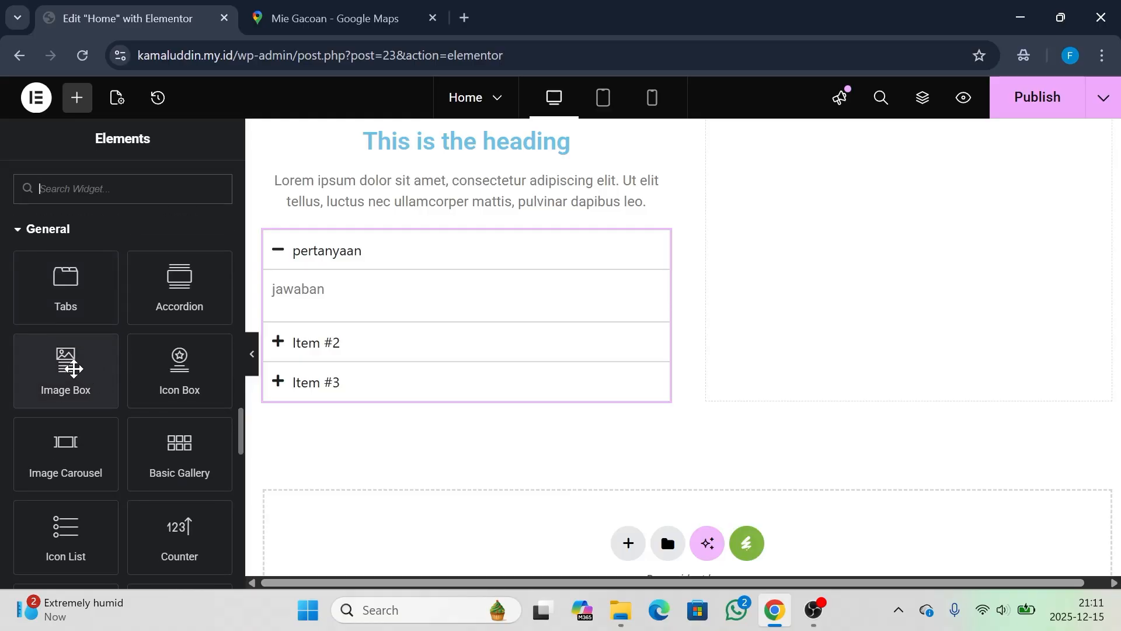
{"action": "left_click_drag", "start_coordinate": [75, 366], "coordinate": [342, 345]}
{"action": "scroll", "coordinate": [343, 346], "scroll_direction": "down", "scroll_amount": 2}
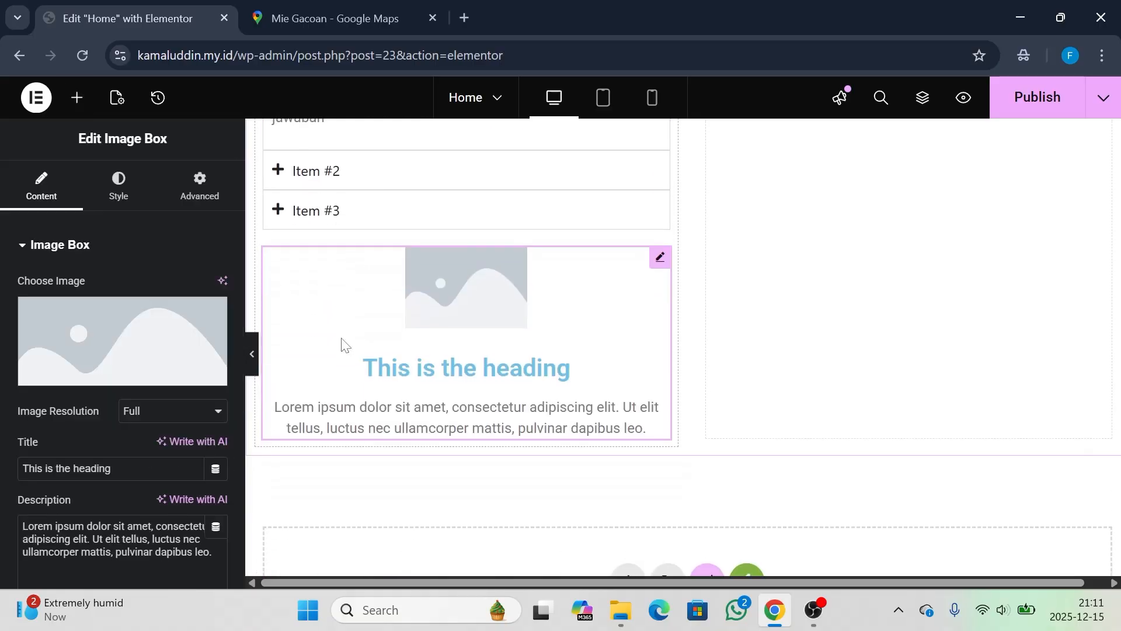
{"action": "scroll", "coordinate": [494, 330], "scroll_direction": "down", "scroll_amount": 1}
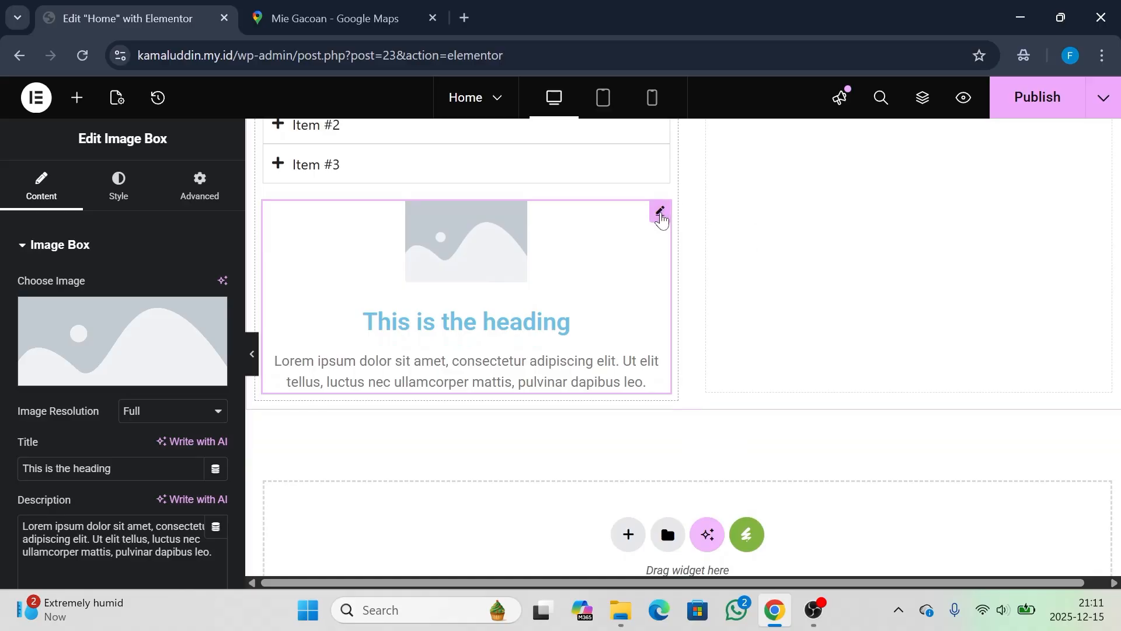
Set the Image Box's picture to DSC07433-scaled.jpg from the media library
{"action": "left_click", "coordinate": [123, 338]}
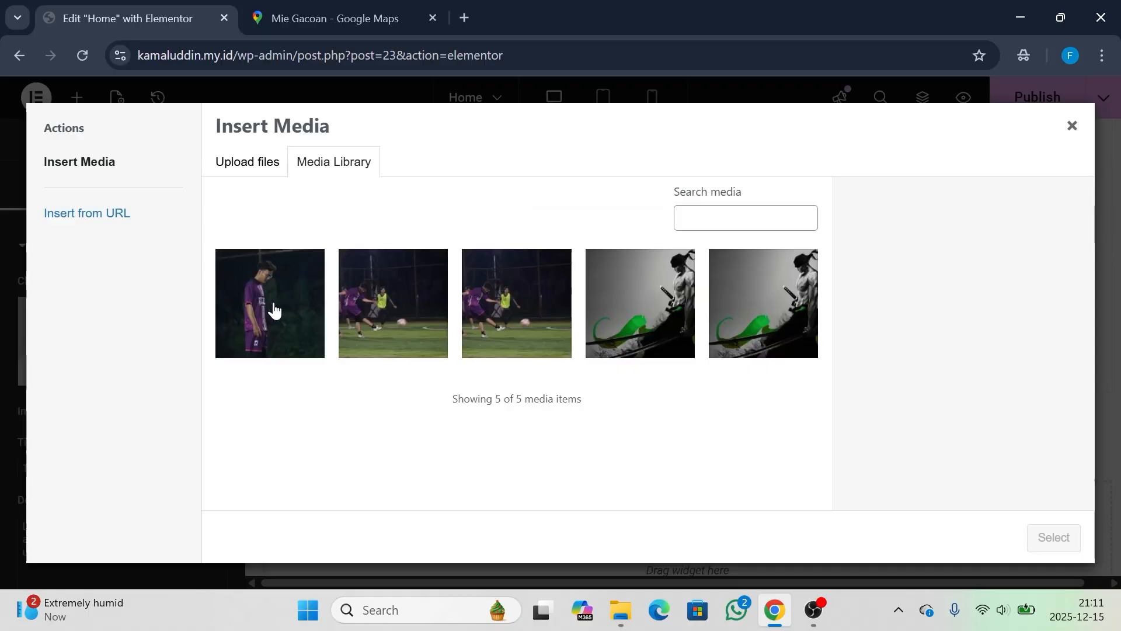
{"action": "left_click", "coordinate": [272, 310]}
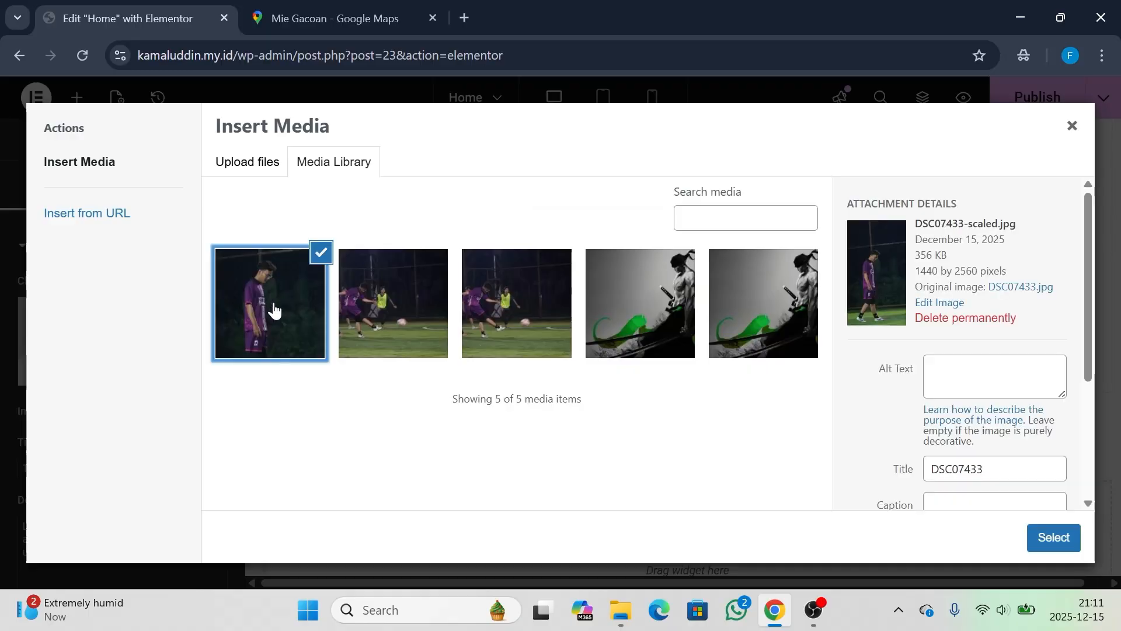
{"action": "left_click", "coordinate": [1041, 542]}
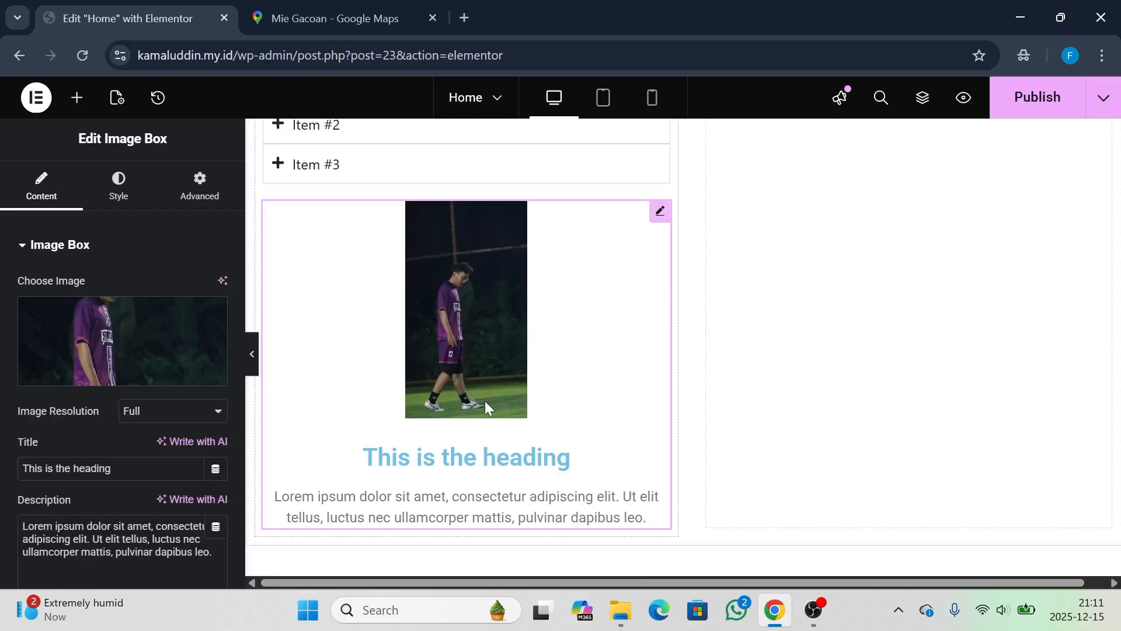
{"action": "scroll", "coordinate": [482, 398], "scroll_direction": "down", "scroll_amount": 1}
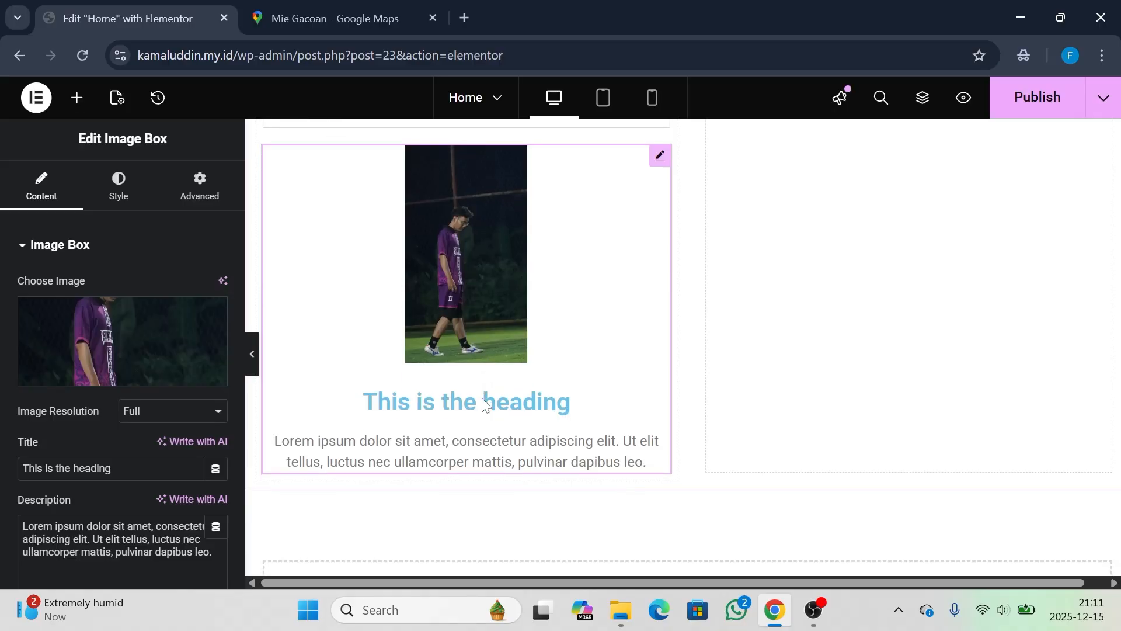
Change the Image Box title to "bola" and select its description text
{"action": "scroll", "coordinate": [482, 403], "scroll_direction": "down", "scroll_amount": 1}
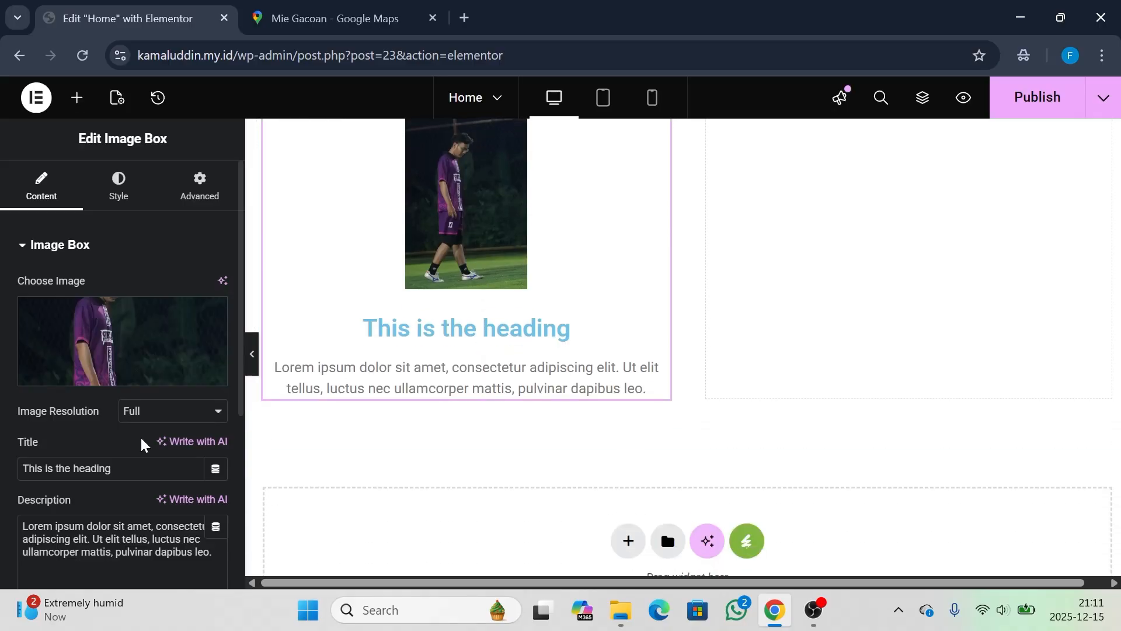
{"action": "left_click_drag", "start_coordinate": [111, 467], "coordinate": [1, 474]}
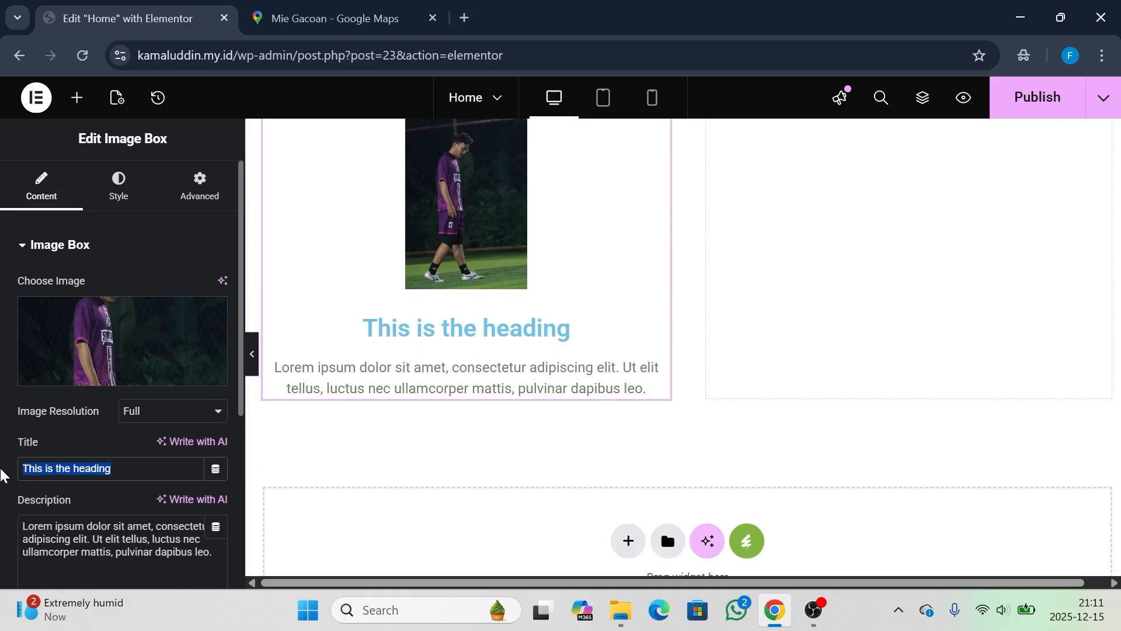
{"action": "type", "text": "bola"}
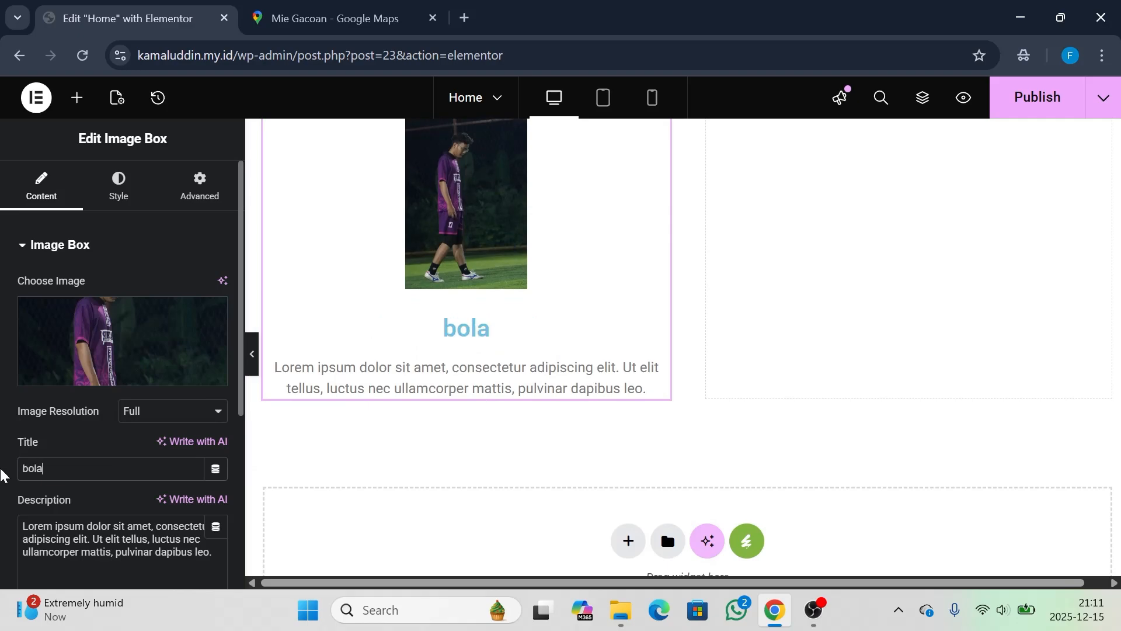
{"action": "triple_click", "coordinate": [82, 537]}
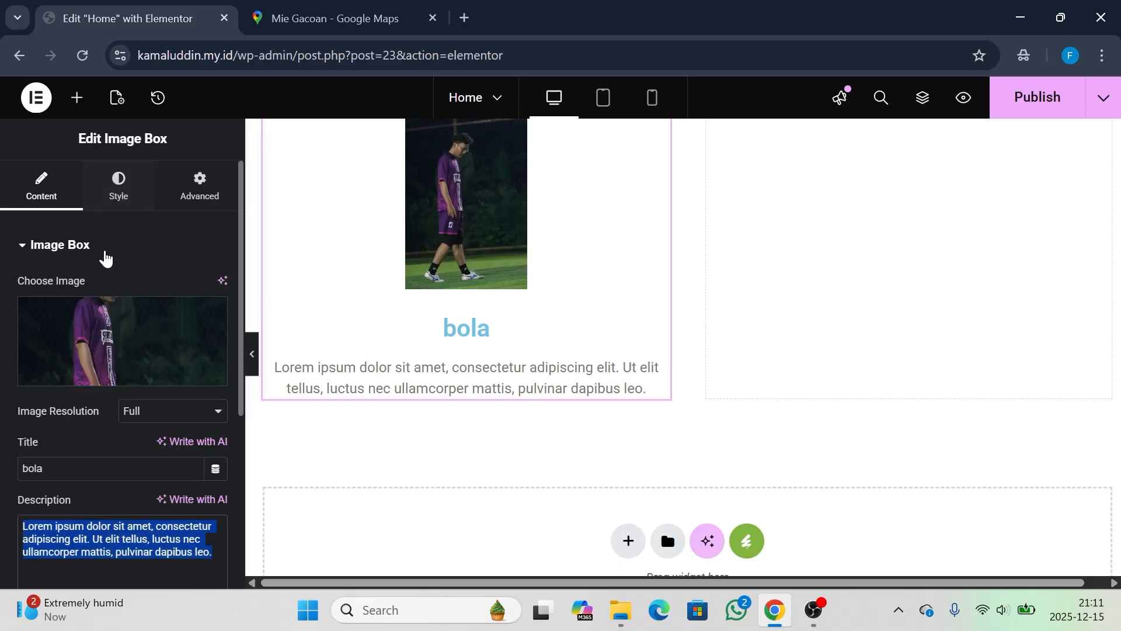
{"action": "scroll", "coordinate": [106, 257], "scroll_direction": "down", "scroll_amount": 3}
{"action": "scroll", "coordinate": [105, 257], "scroll_direction": "up", "scroll_amount": 3}
Set the width of the picture in the Image Box to 50%
{"action": "left_click", "coordinate": [118, 188]}
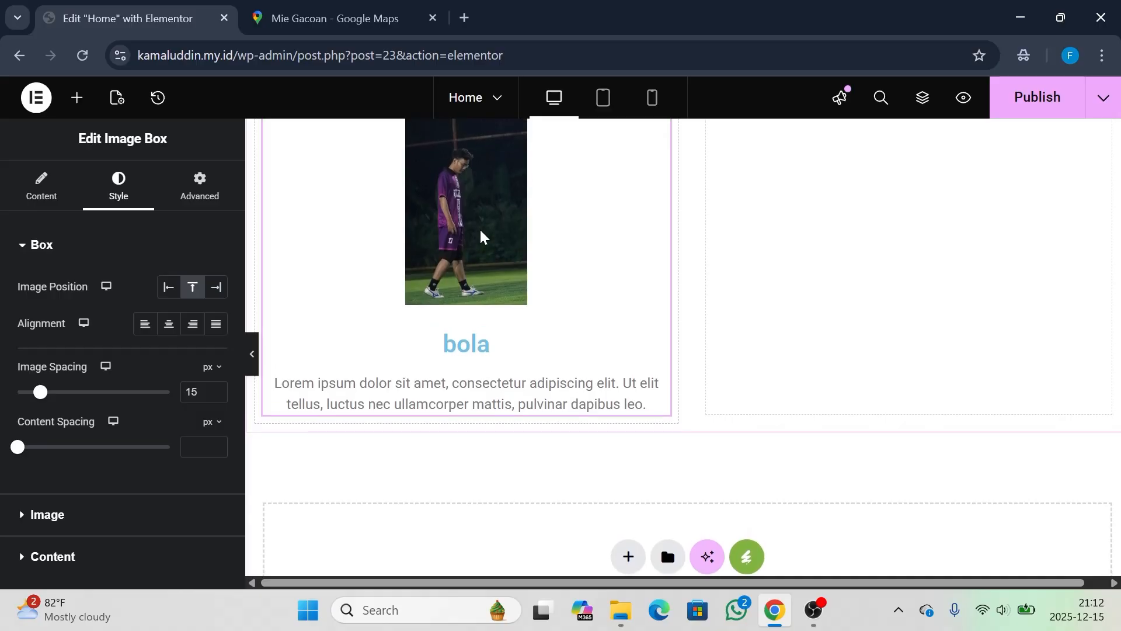
{"action": "scroll", "coordinate": [480, 231], "scroll_direction": "down", "scroll_amount": 2}
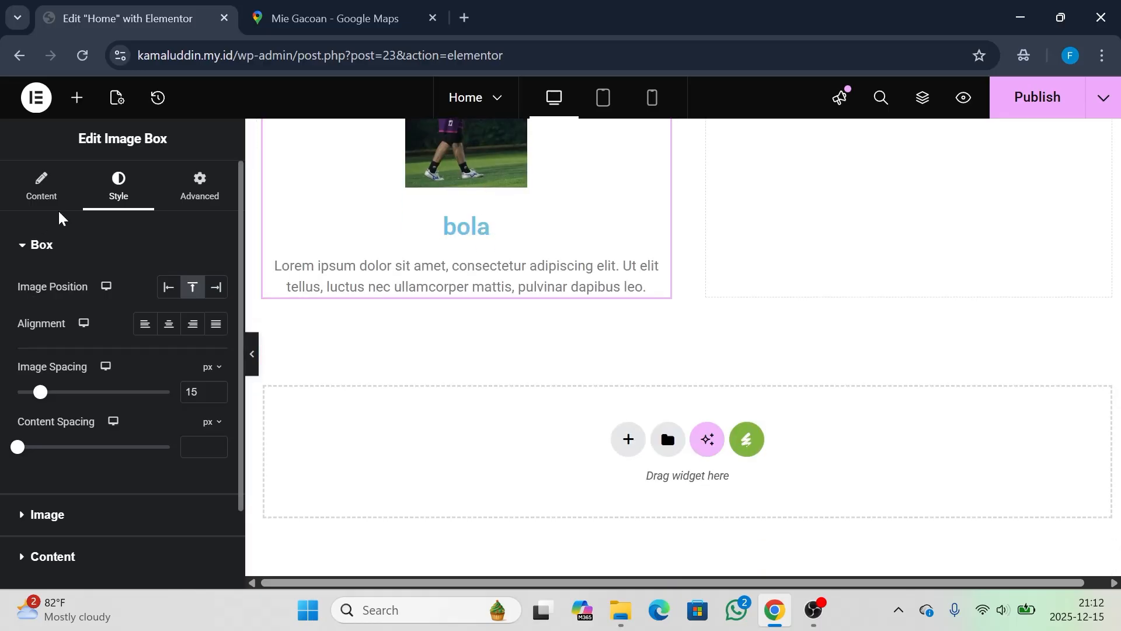
{"action": "scroll", "coordinate": [78, 303], "scroll_direction": "down", "scroll_amount": 2}
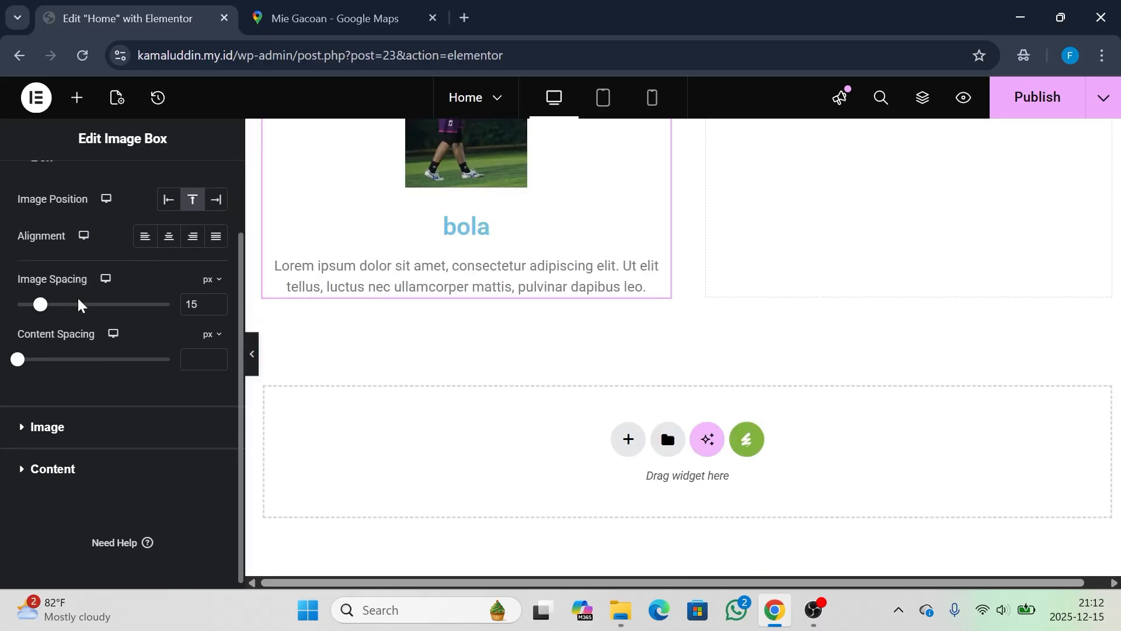
{"action": "left_click", "coordinate": [108, 421]}
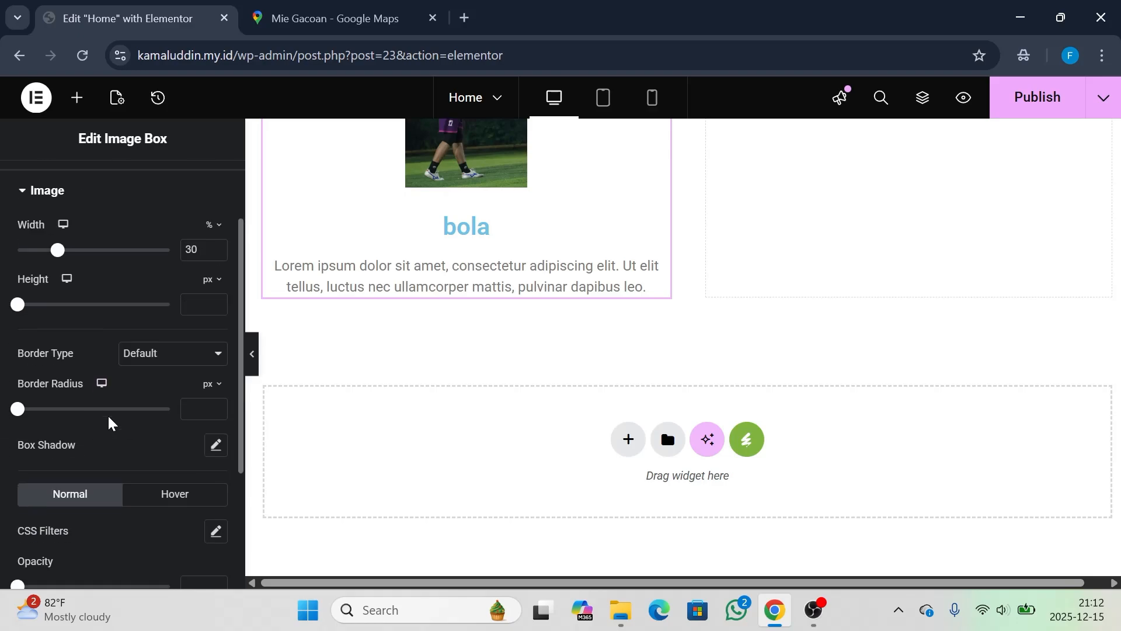
{"action": "scroll", "coordinate": [81, 282], "scroll_direction": "up", "scroll_amount": 2}
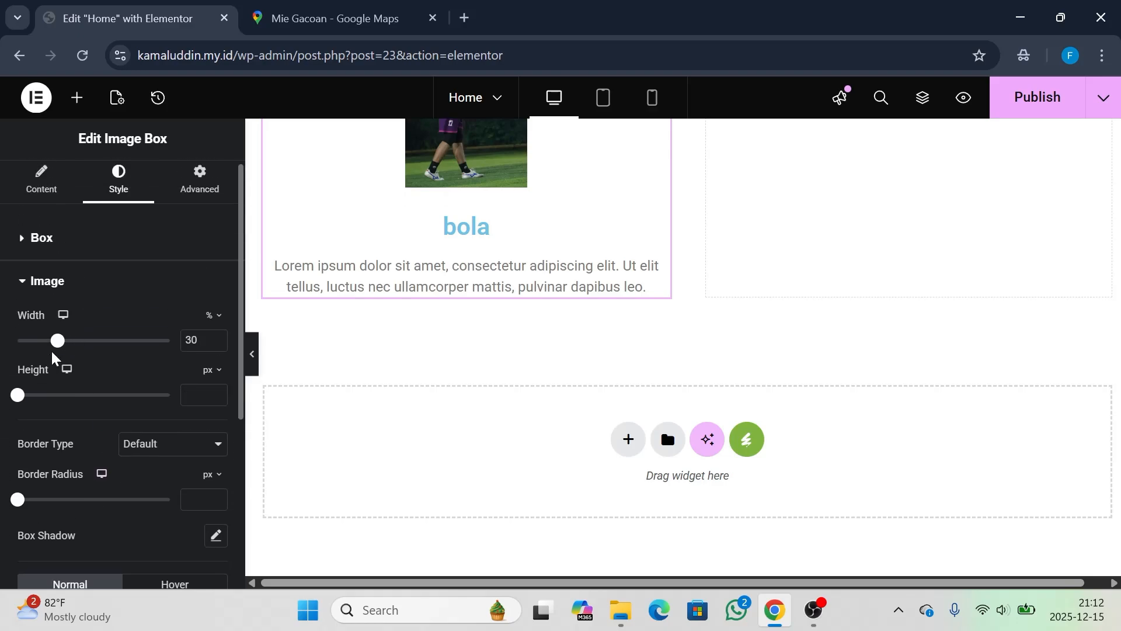
{"action": "left_click_drag", "start_coordinate": [61, 345], "coordinate": [91, 350]}
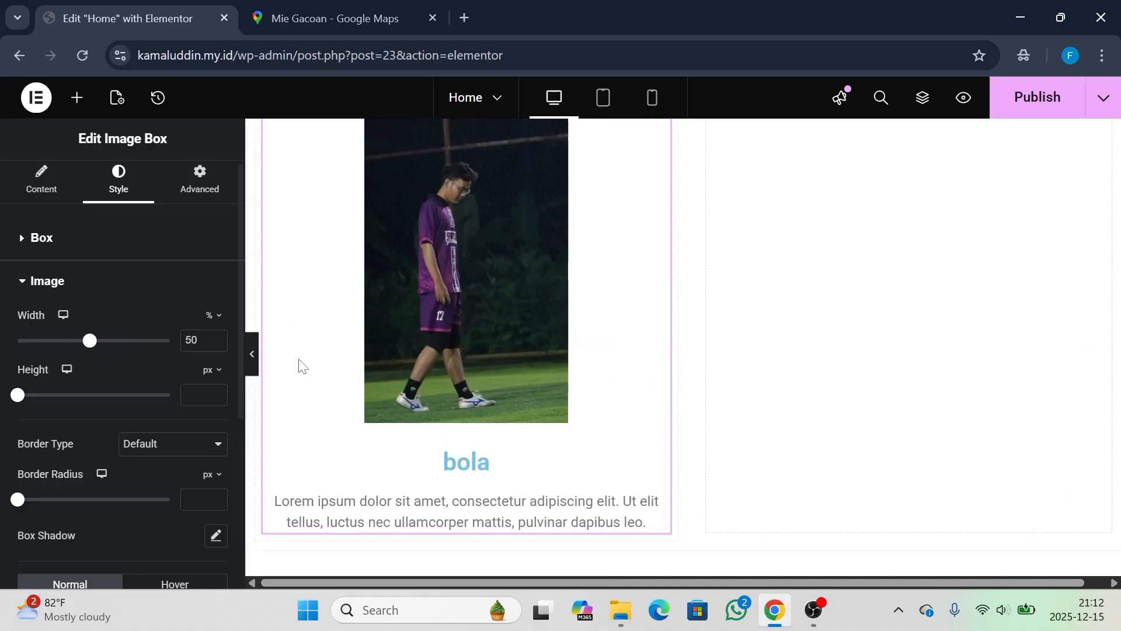
Set the Image Box's padding to 20 px on all sides
{"action": "scroll", "coordinate": [145, 271], "scroll_direction": "down", "scroll_amount": 4}
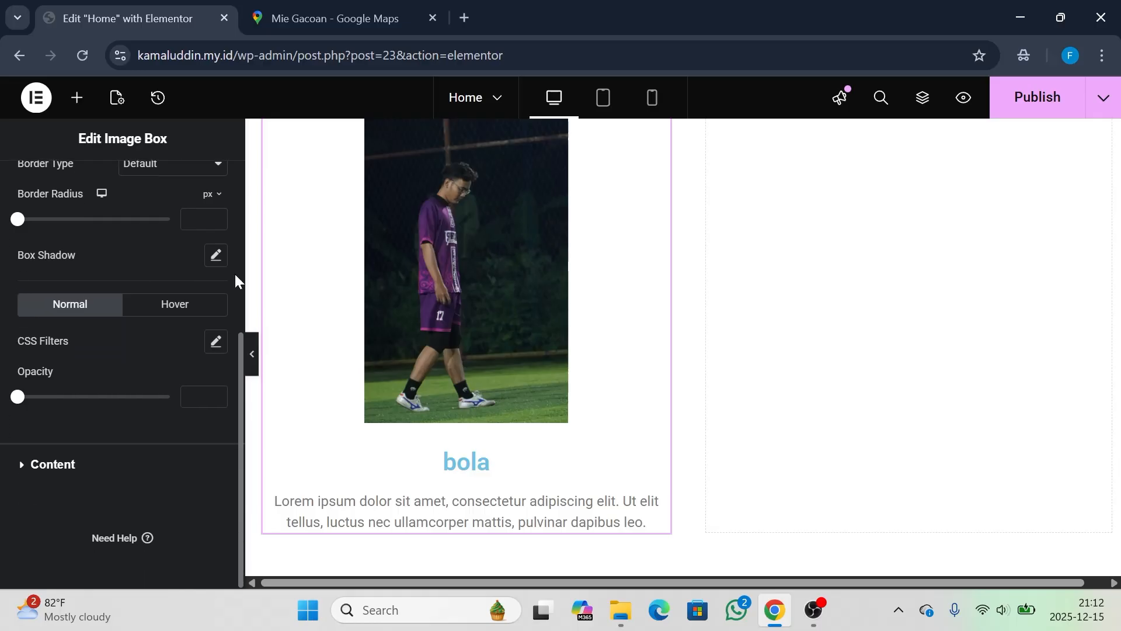
{"action": "scroll", "coordinate": [171, 283], "scroll_direction": "up", "scroll_amount": 5}
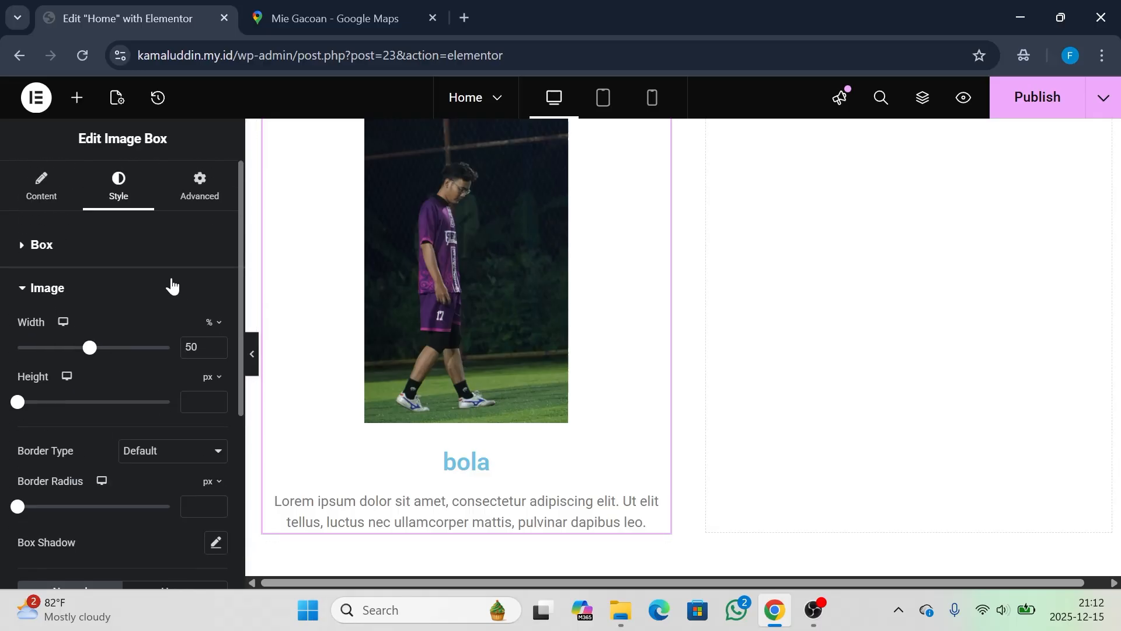
{"action": "left_click", "coordinate": [201, 181]}
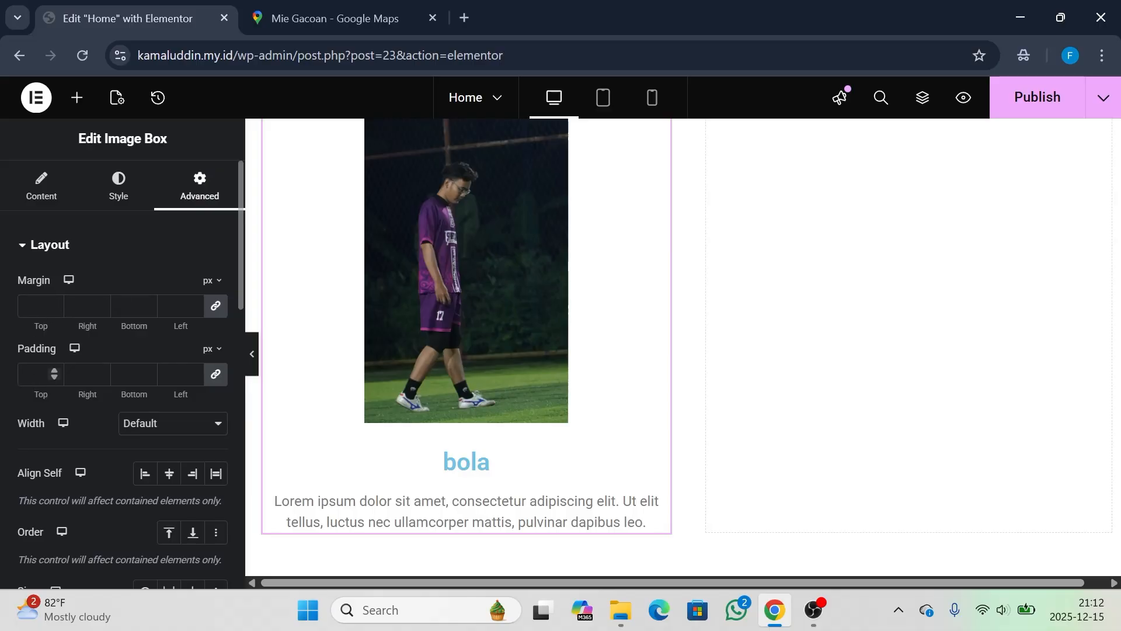
{"action": "type", "text": "20"}
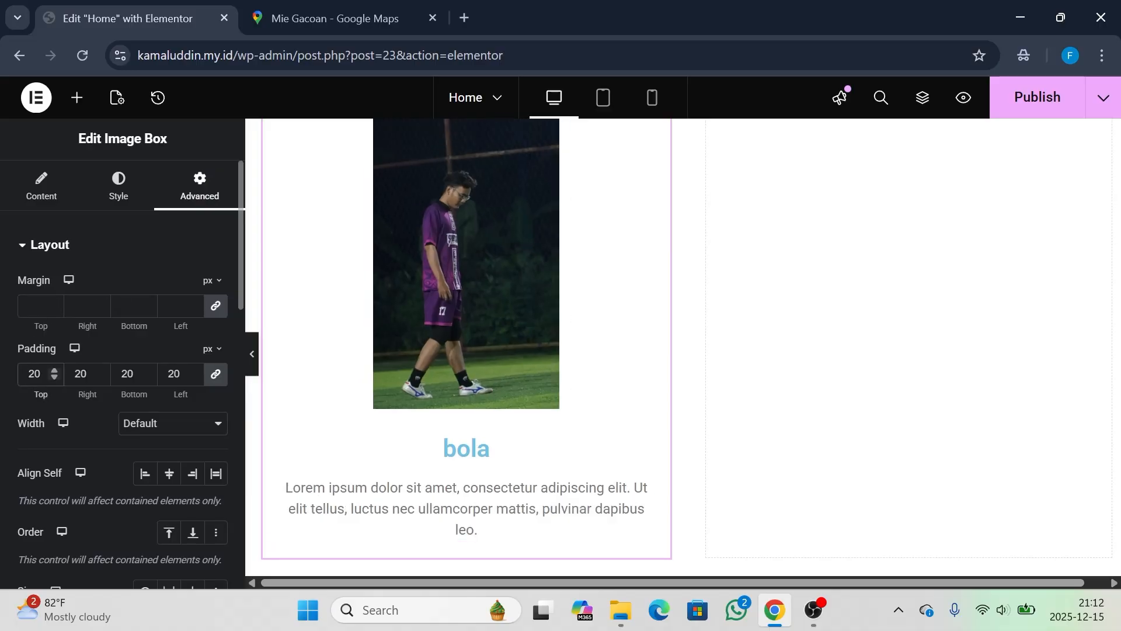
Give the Image Box a classic background in light grey #E9E9E9
{"action": "left_click", "coordinate": [107, 205]}
{"action": "left_click", "coordinate": [39, 251]}
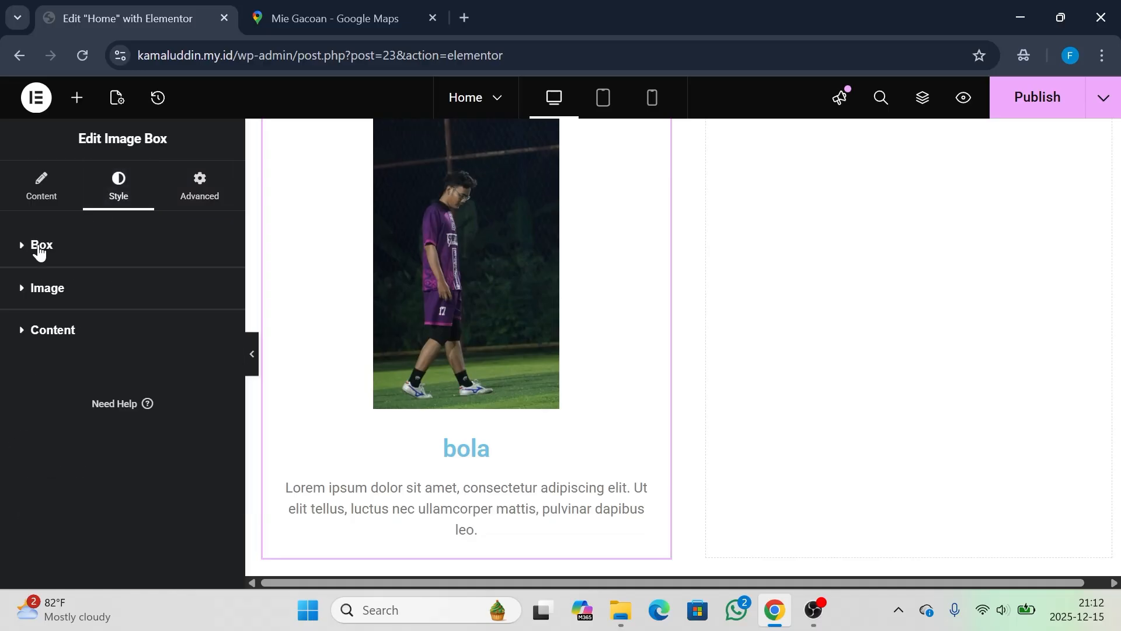
{"action": "left_click", "coordinate": [215, 193]}
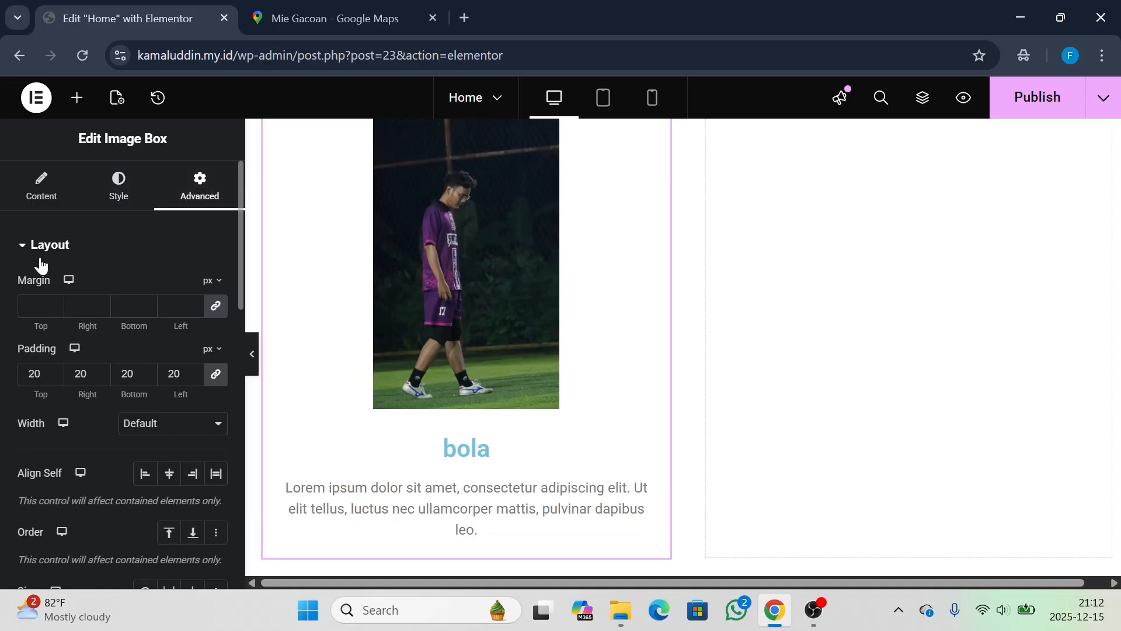
{"action": "left_click", "coordinate": [40, 260]}
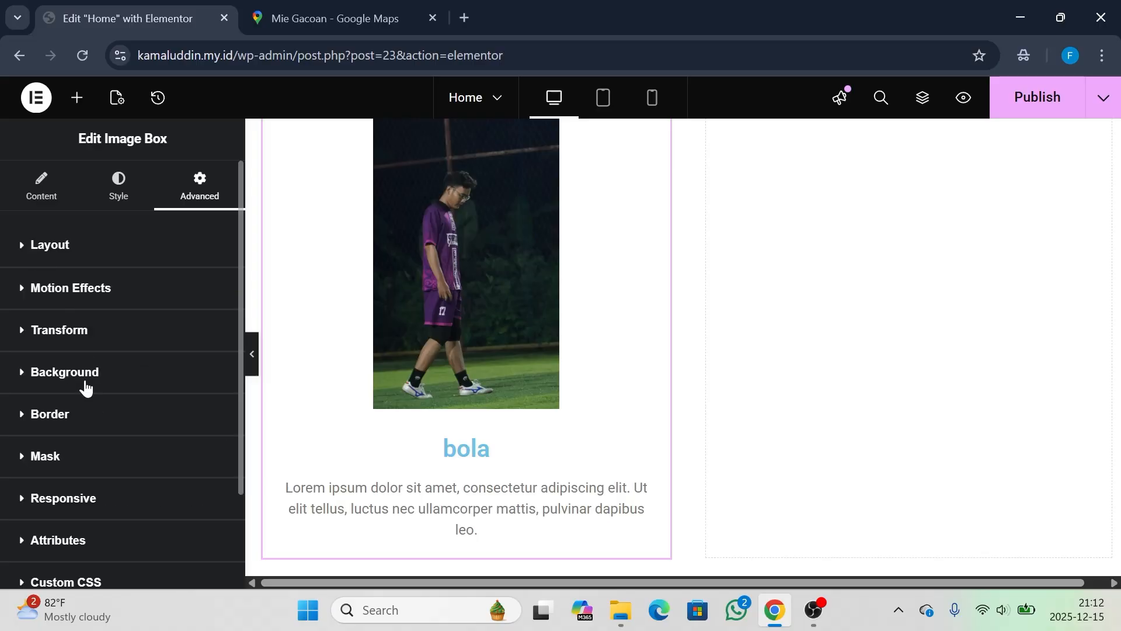
{"action": "left_click", "coordinate": [84, 383]}
{"action": "left_click", "coordinate": [194, 450]}
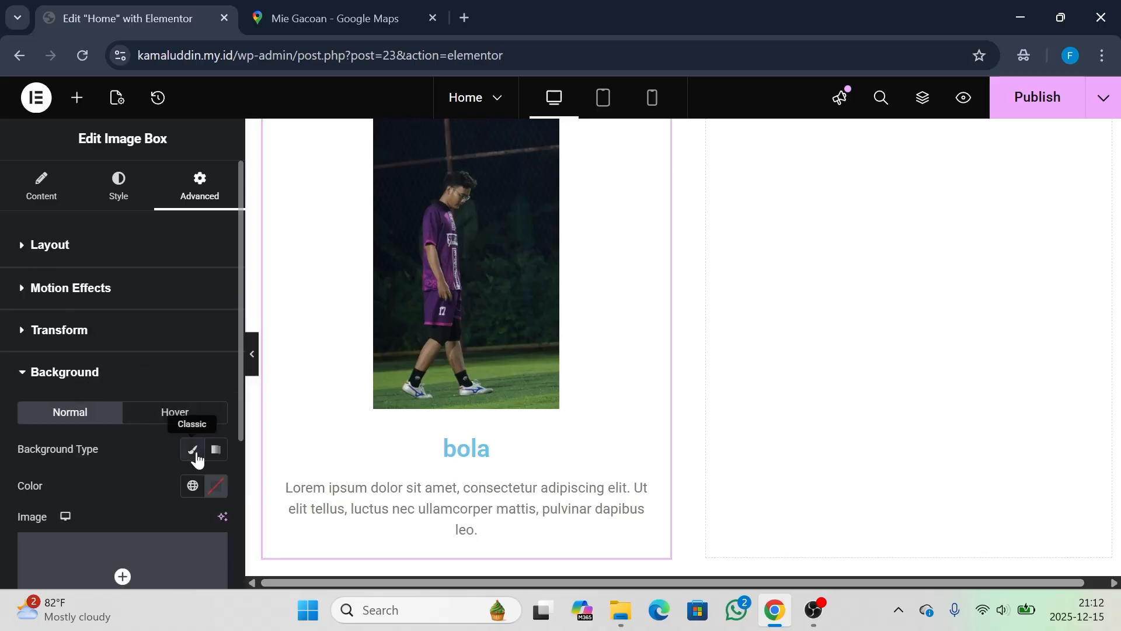
{"action": "left_click", "coordinate": [215, 488]}
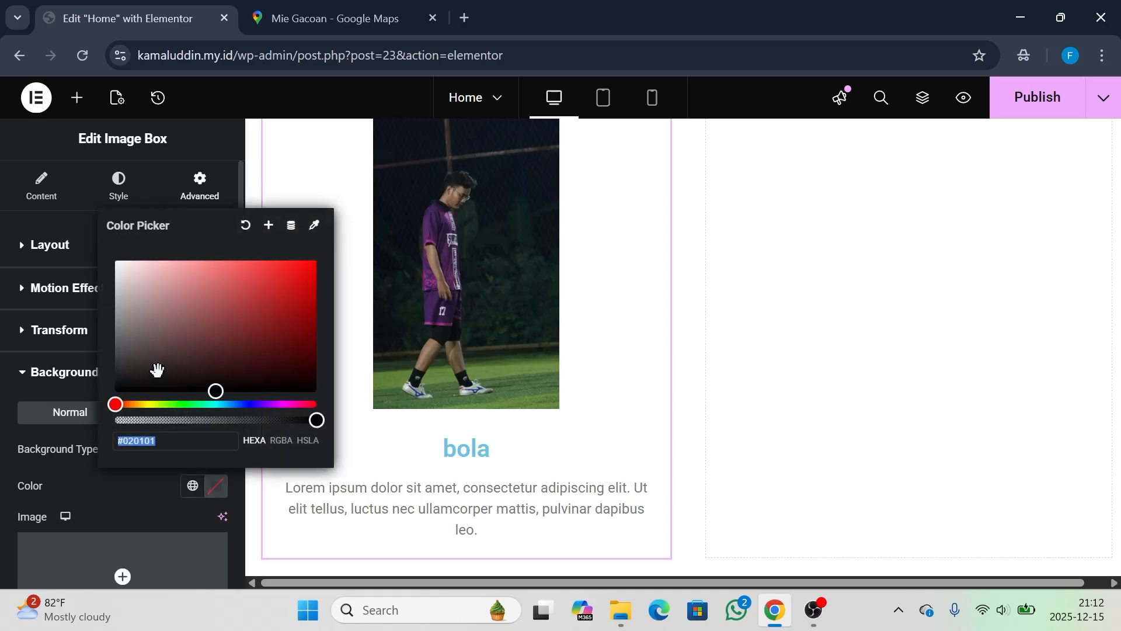
{"action": "left_click_drag", "start_coordinate": [113, 307], "coordinate": [94, 278]}
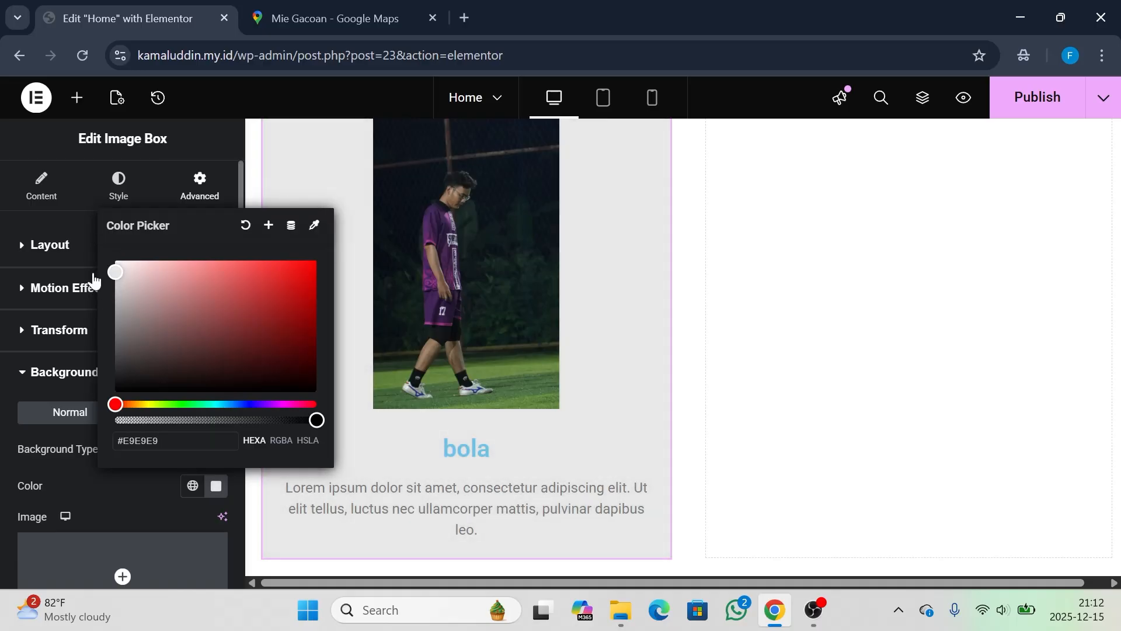
{"action": "left_click", "coordinate": [395, 332]}
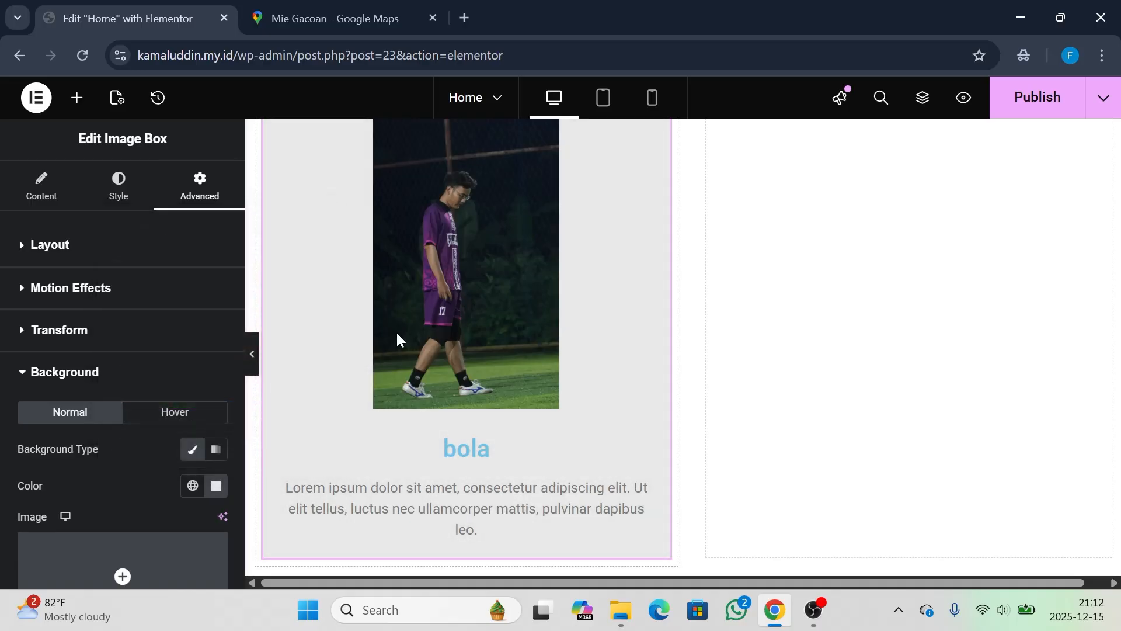
Delete the Image Box widget below the Accordion
{"action": "scroll", "coordinate": [396, 334], "scroll_direction": "up", "scroll_amount": 3}
{"action": "scroll", "coordinate": [396, 331], "scroll_direction": "down", "scroll_amount": 2}
{"action": "scroll", "coordinate": [396, 330], "scroll_direction": "up", "scroll_amount": 2}
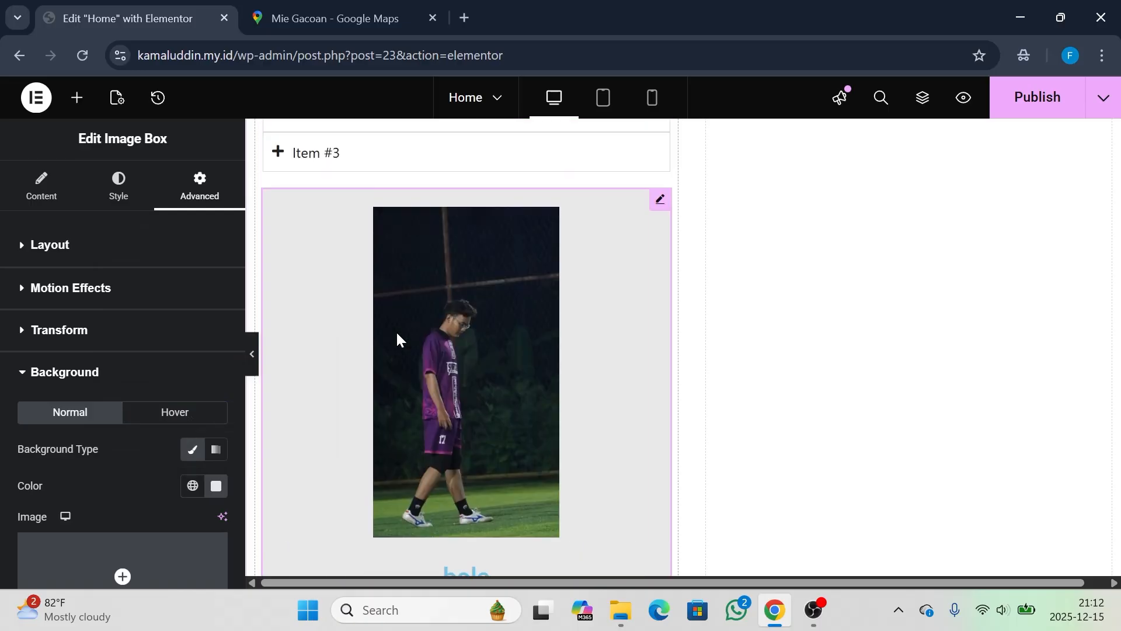
{"action": "right_click", "coordinate": [570, 279]}
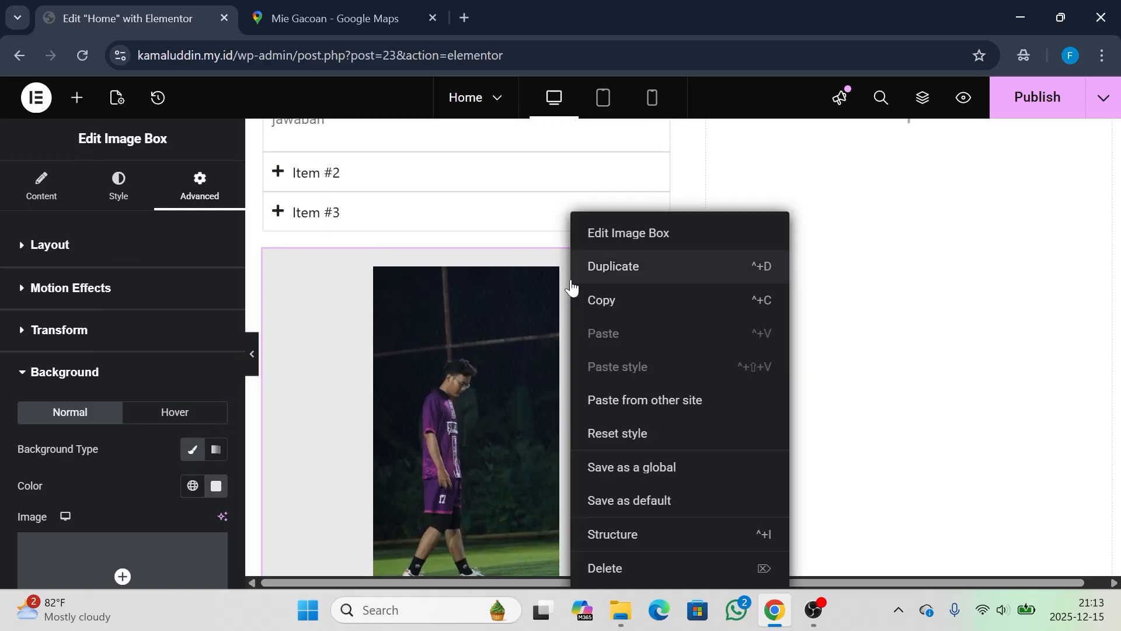
{"action": "left_click", "coordinate": [640, 569]}
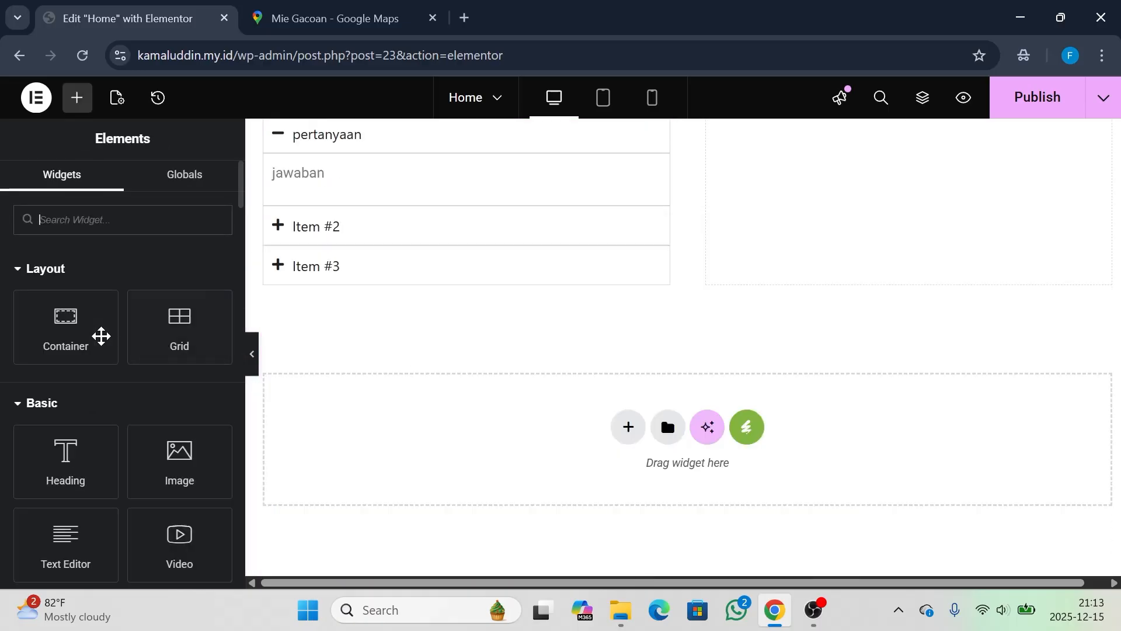
Add an Image Carousel widget from the General widgets below the Accordion
{"action": "scroll", "coordinate": [101, 336], "scroll_direction": "down", "scroll_amount": 15}
{"action": "scroll", "coordinate": [101, 336], "scroll_direction": "down", "scroll_amount": 1}
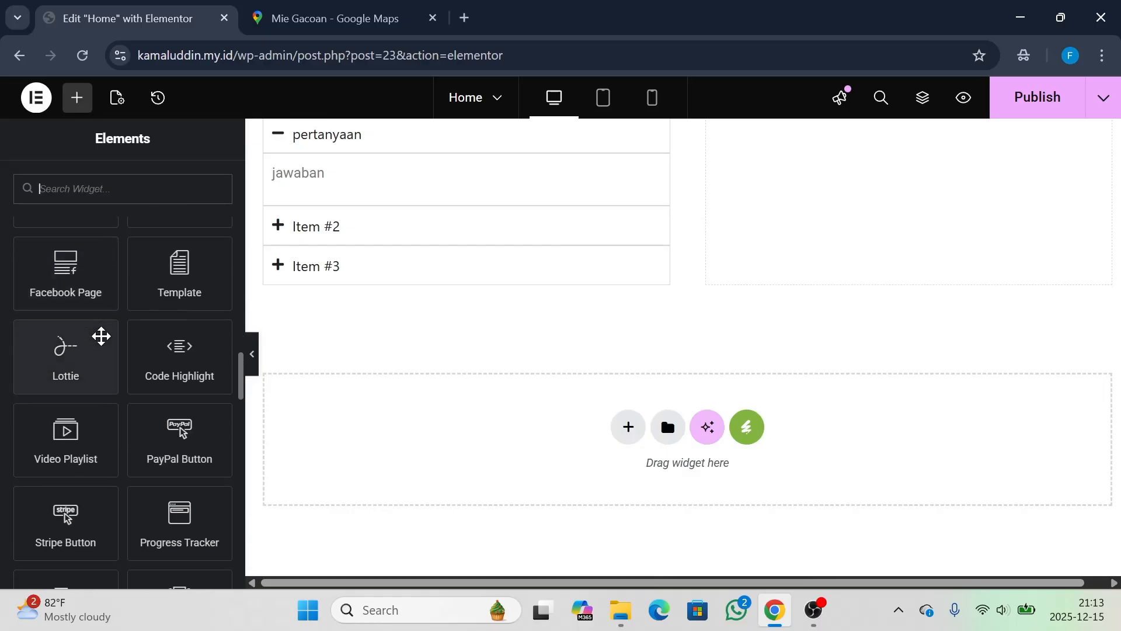
{"action": "scroll", "coordinate": [101, 336], "scroll_direction": "down", "scroll_amount": 8}
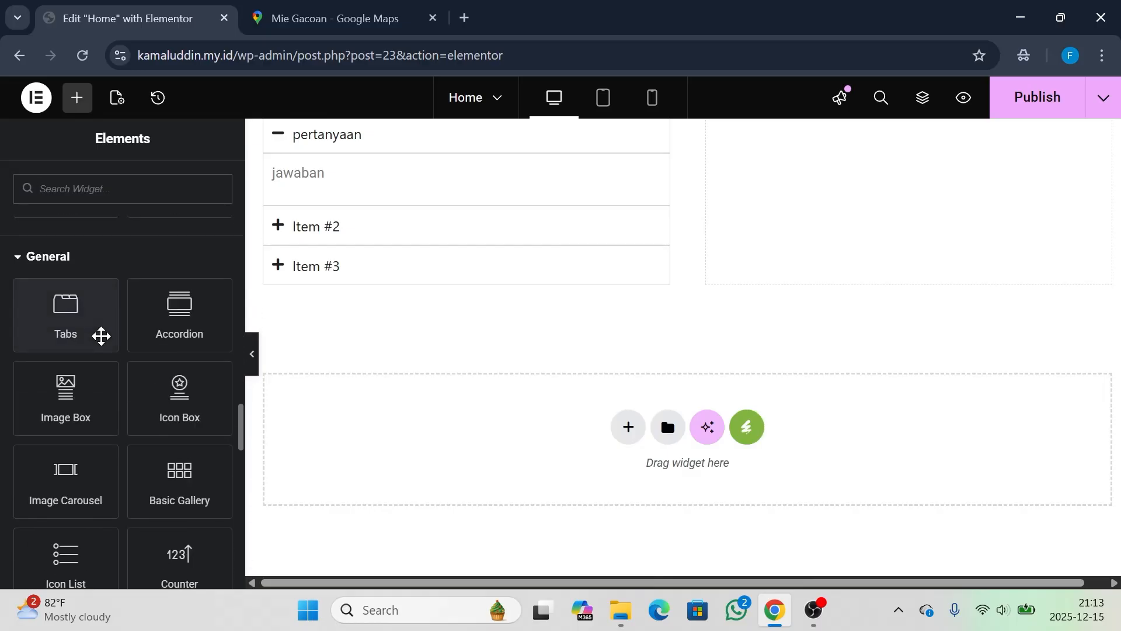
{"action": "scroll", "coordinate": [163, 399], "scroll_direction": "down", "scroll_amount": 1}
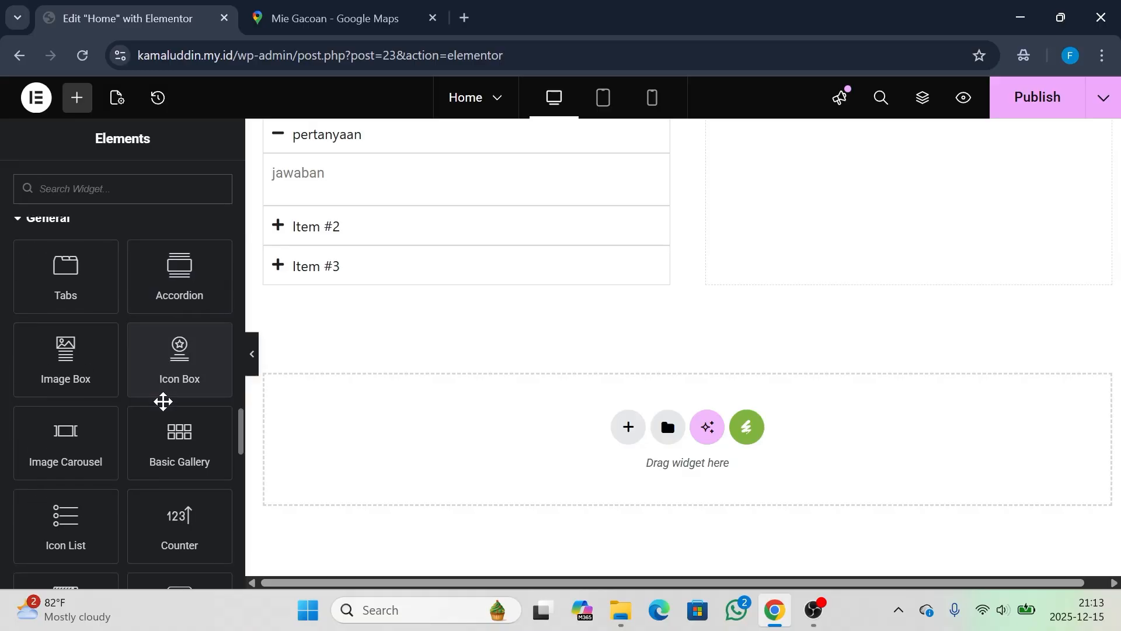
{"action": "left_click_drag", "start_coordinate": [70, 428], "coordinate": [428, 288]}
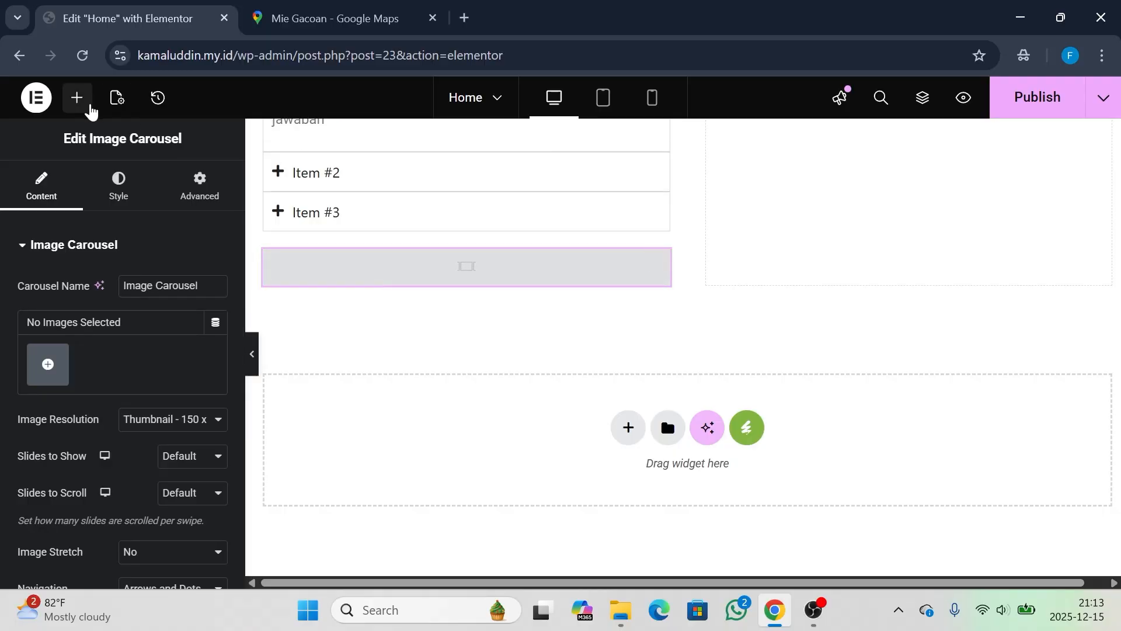
Search the widgets for "carou" to look over the available carousel types
{"action": "left_click", "coordinate": [79, 100]}
{"action": "type", "text": "carpol"}
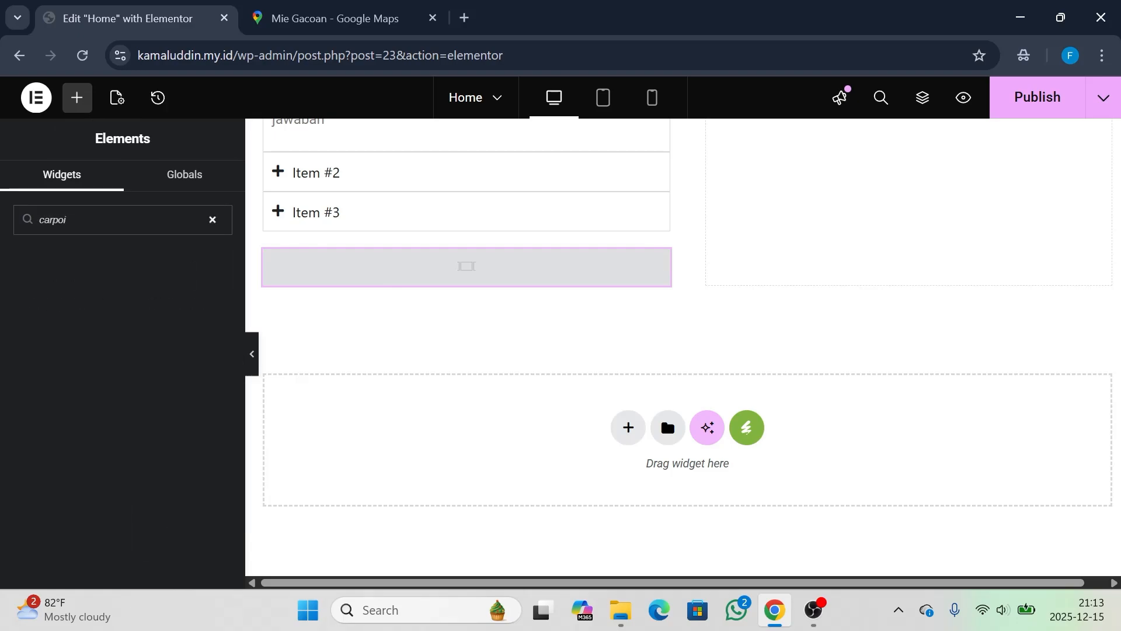
{"action": "type", "text": "ou"}
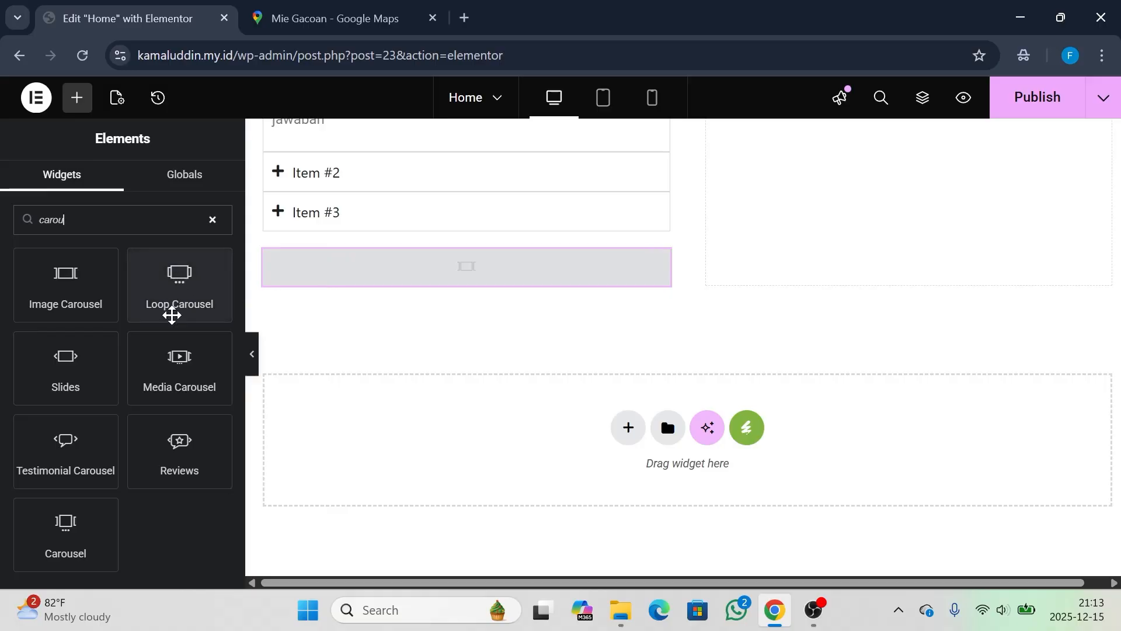
Fill the Image Carousel below the Accordion with a new gallery of all five images from the Media Library
{"action": "left_click", "coordinate": [425, 264]}
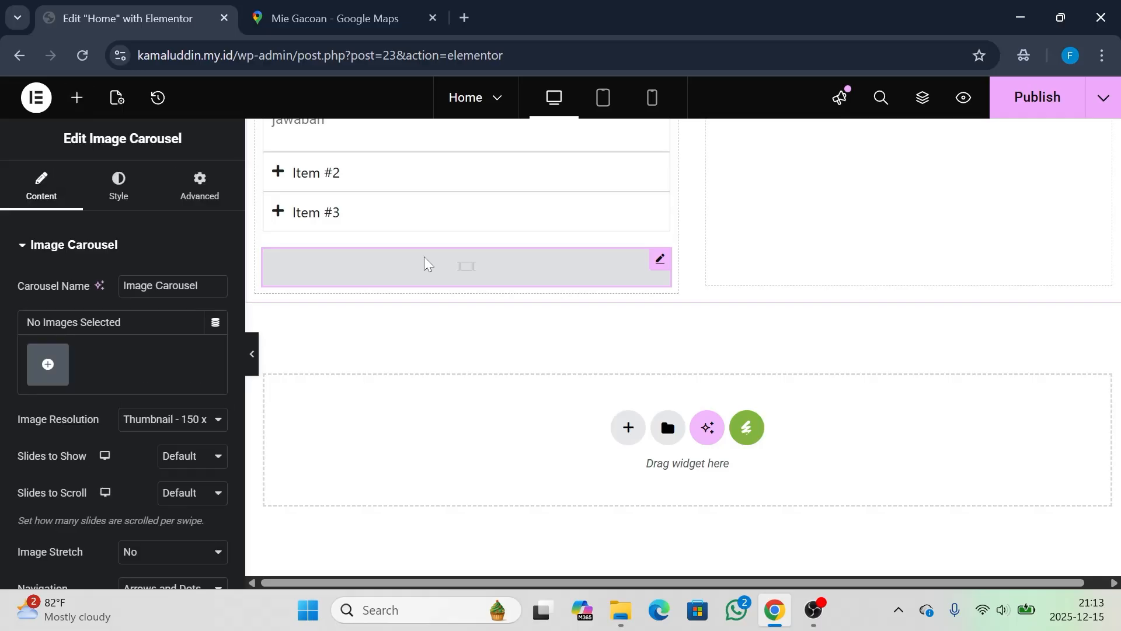
{"action": "left_click", "coordinate": [48, 365]}
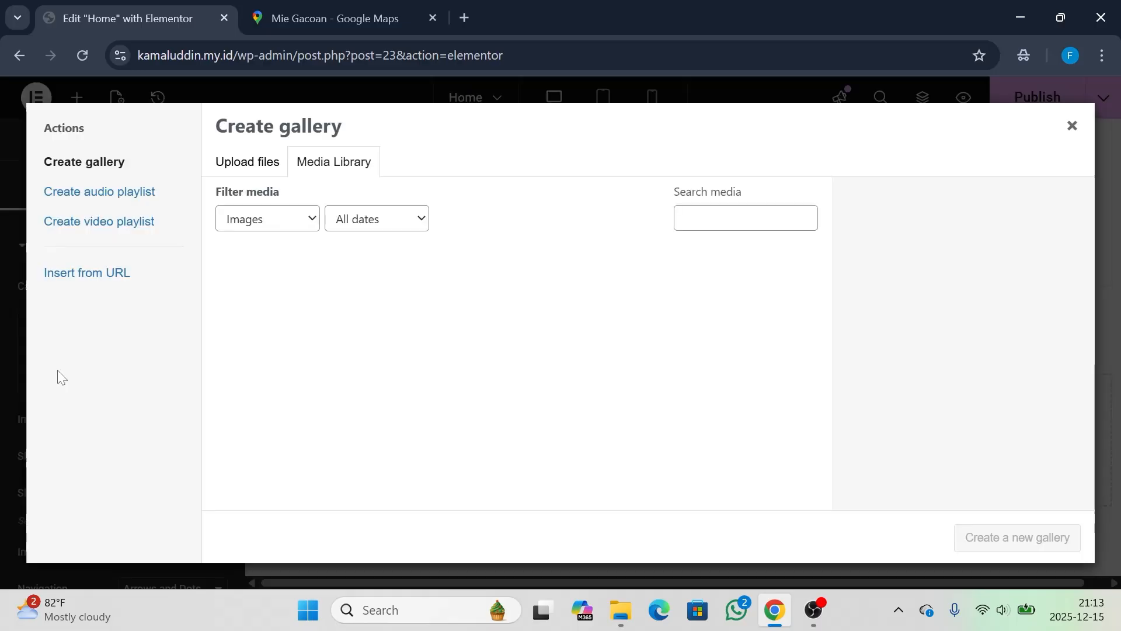
{"action": "left_click", "coordinate": [289, 324]}
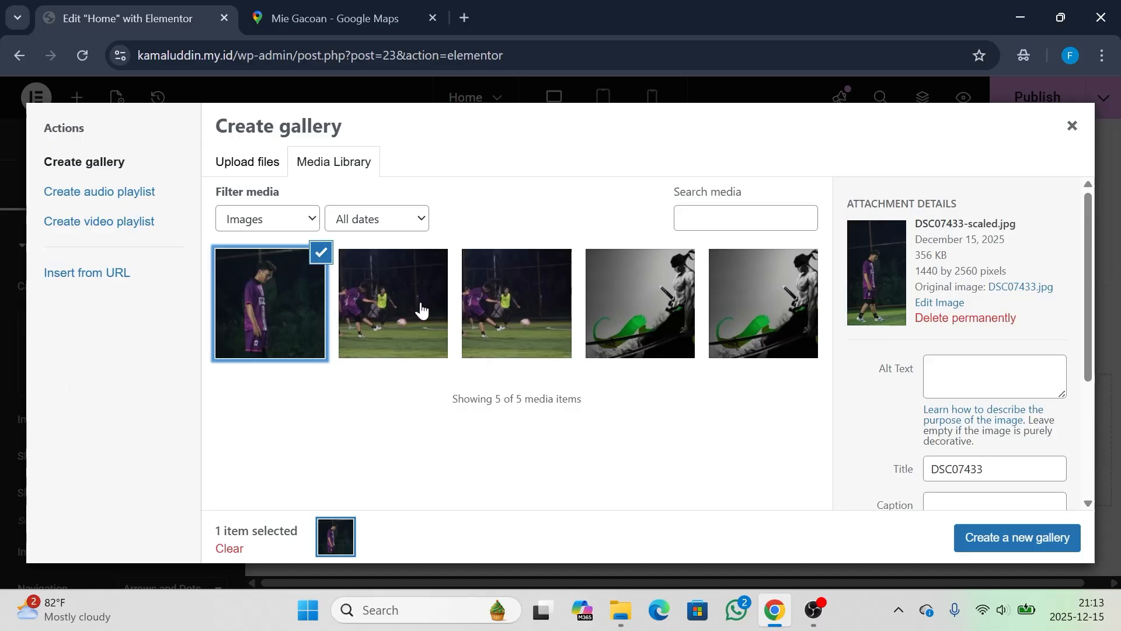
{"action": "left_click", "coordinate": [391, 319]}
{"action": "left_click", "coordinate": [493, 310]}
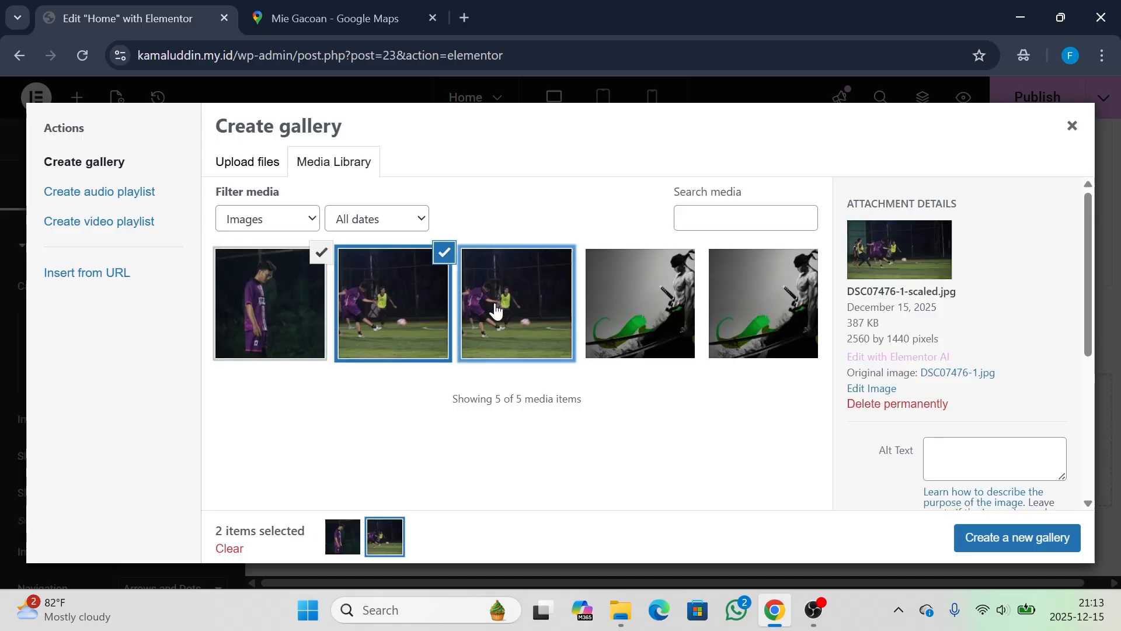
{"action": "left_click", "coordinate": [642, 315]}
{"action": "left_click", "coordinate": [768, 319]}
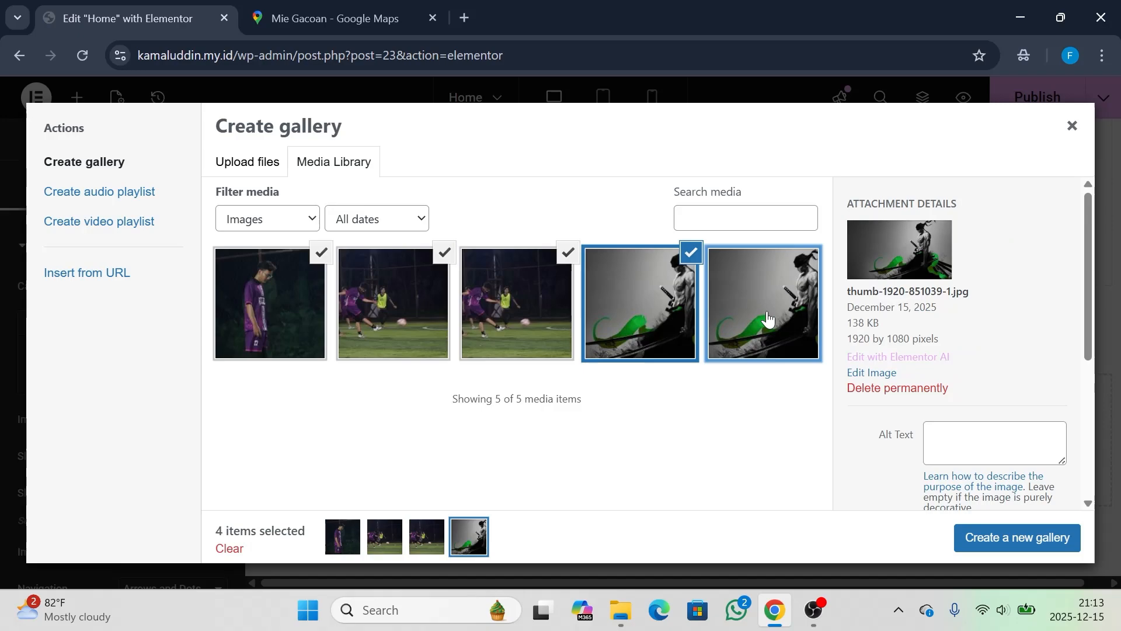
{"action": "left_click", "coordinate": [1006, 542]}
{"action": "left_click", "coordinate": [1009, 539]}
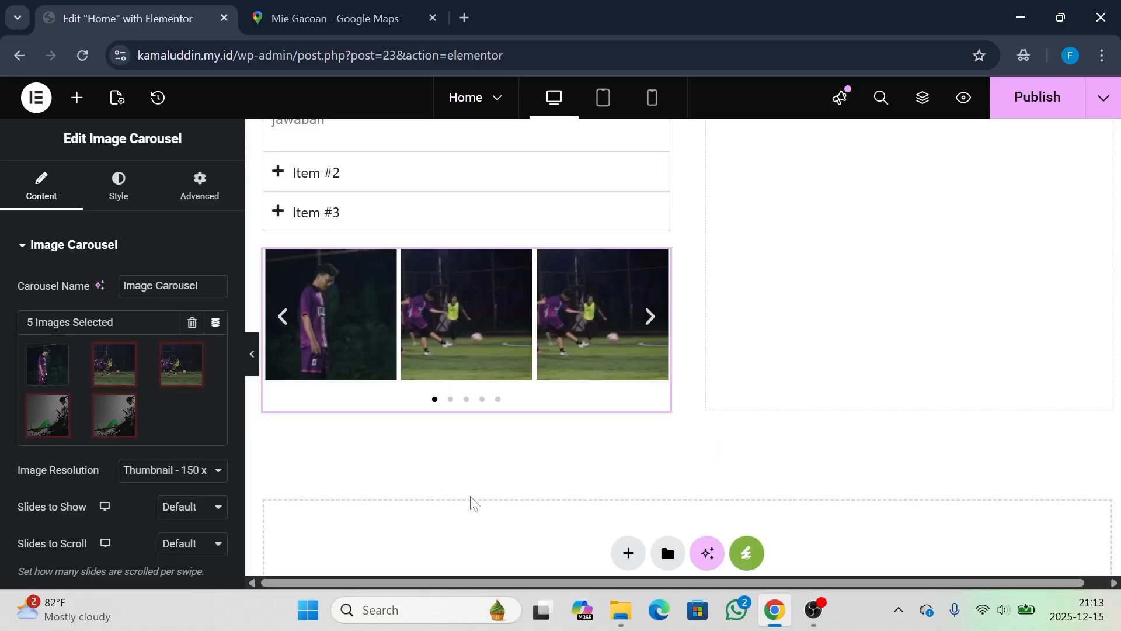
Set the Image Carousel's autoplay speed to 2000 and its animation speed to 300
{"action": "scroll", "coordinate": [114, 453], "scroll_direction": "down", "scroll_amount": 5}
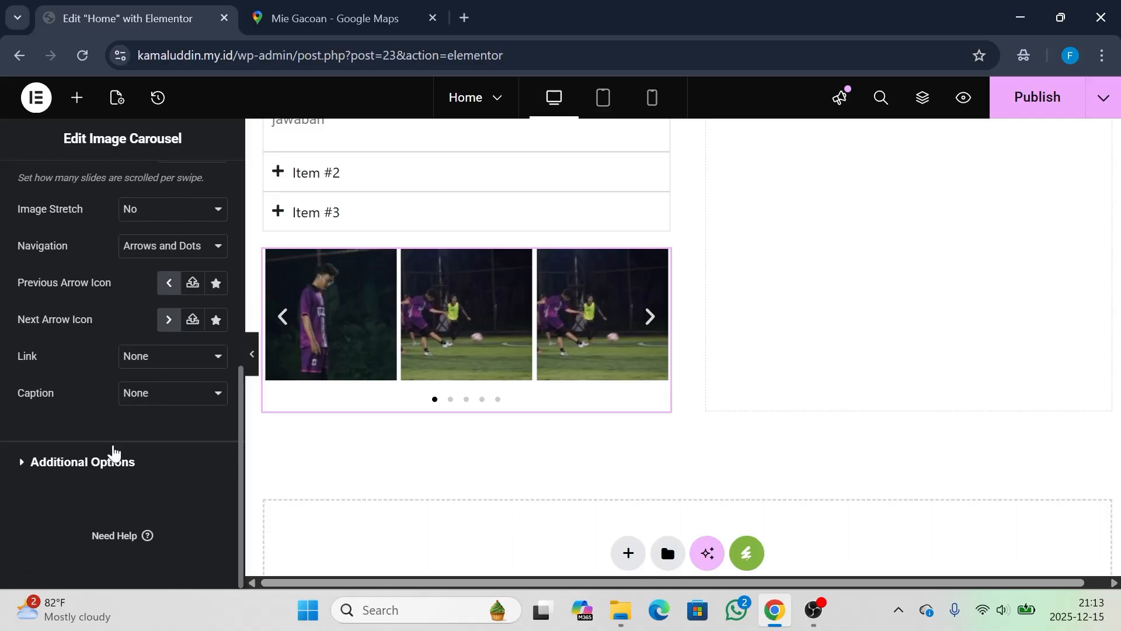
{"action": "left_click", "coordinate": [113, 463]}
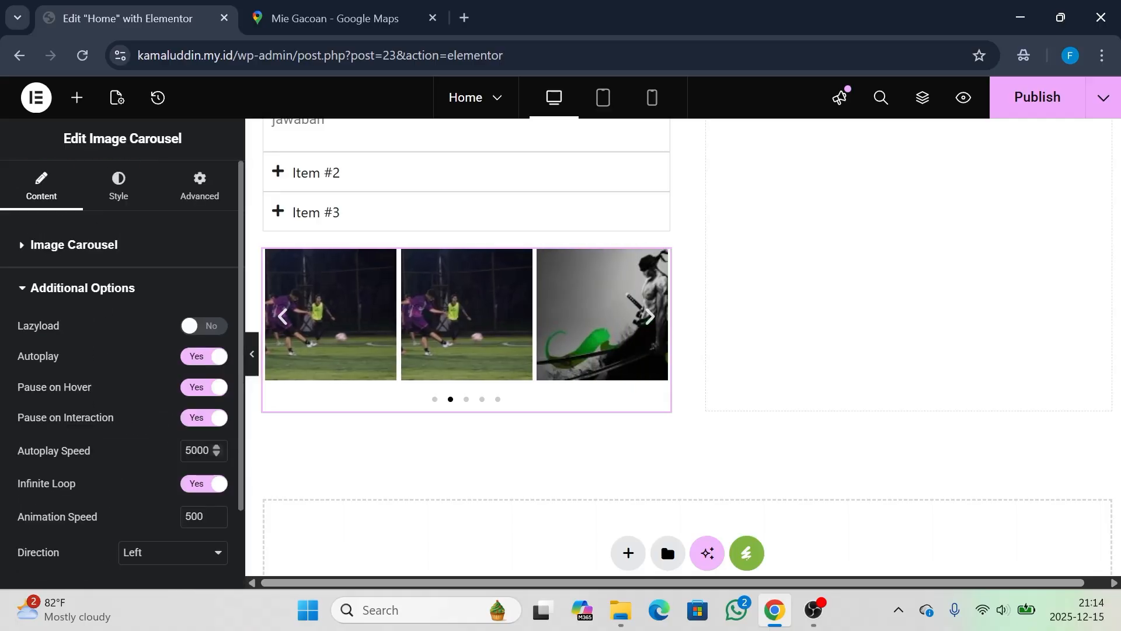
{"action": "double_click", "coordinate": [198, 450]}
{"action": "type", "text": "2"}
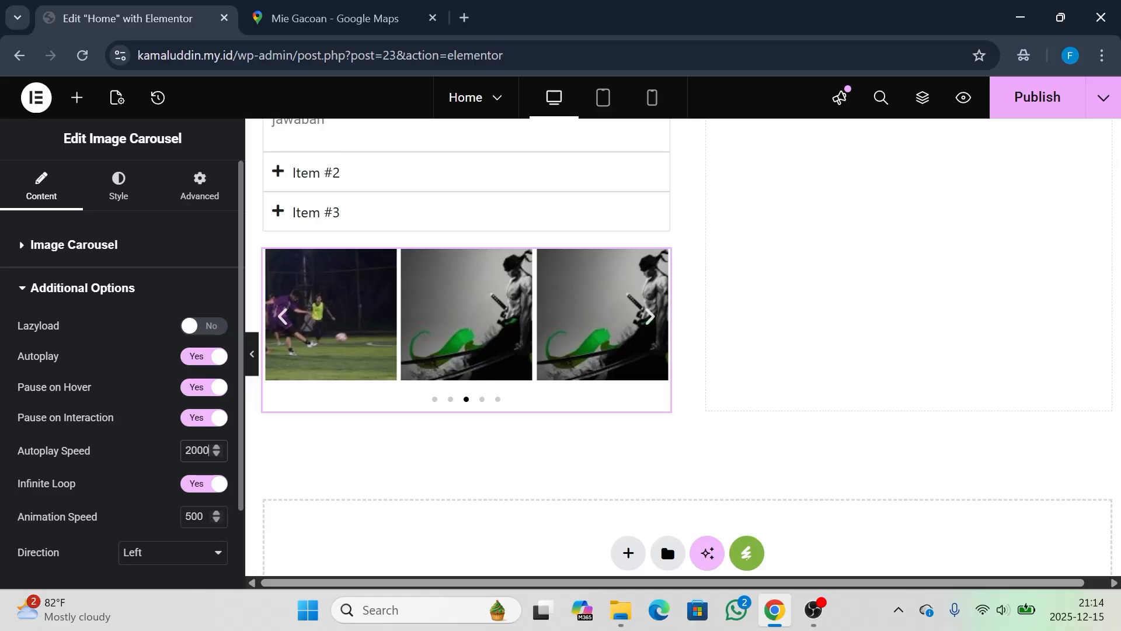
{"action": "left_click", "coordinate": [189, 516]}
{"action": "key", "text": "BackSpace"}
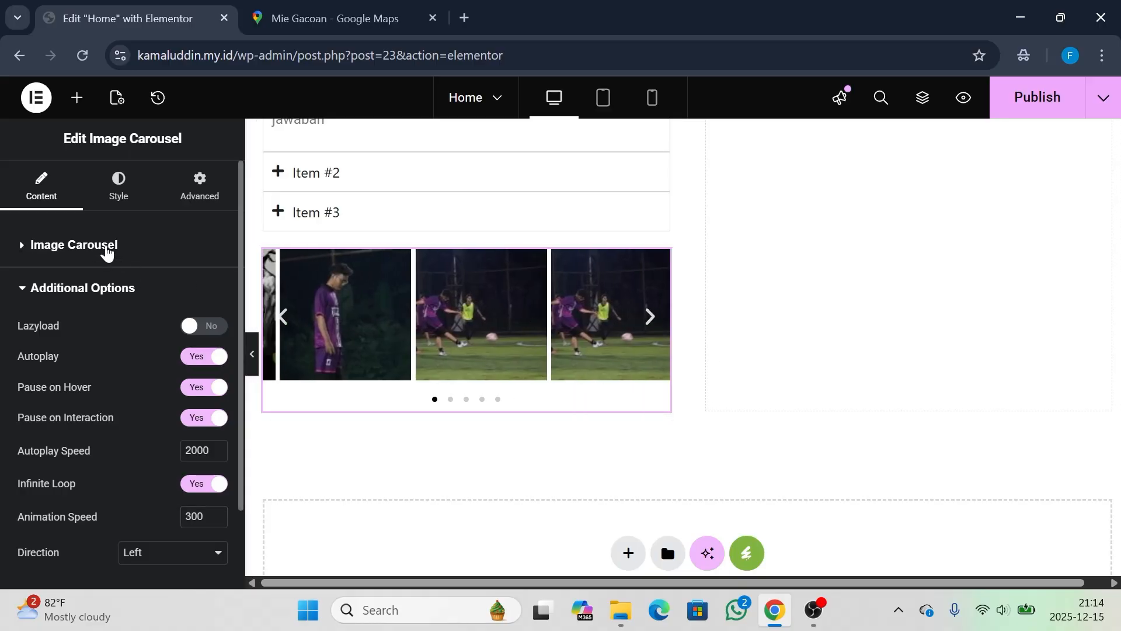
Try the Large - 1024 x 1024 image resolution on the Image Carousel and switch it to Medium - 300 x 300
{"action": "left_click", "coordinate": [106, 251]}
{"action": "left_click", "coordinate": [183, 476]}
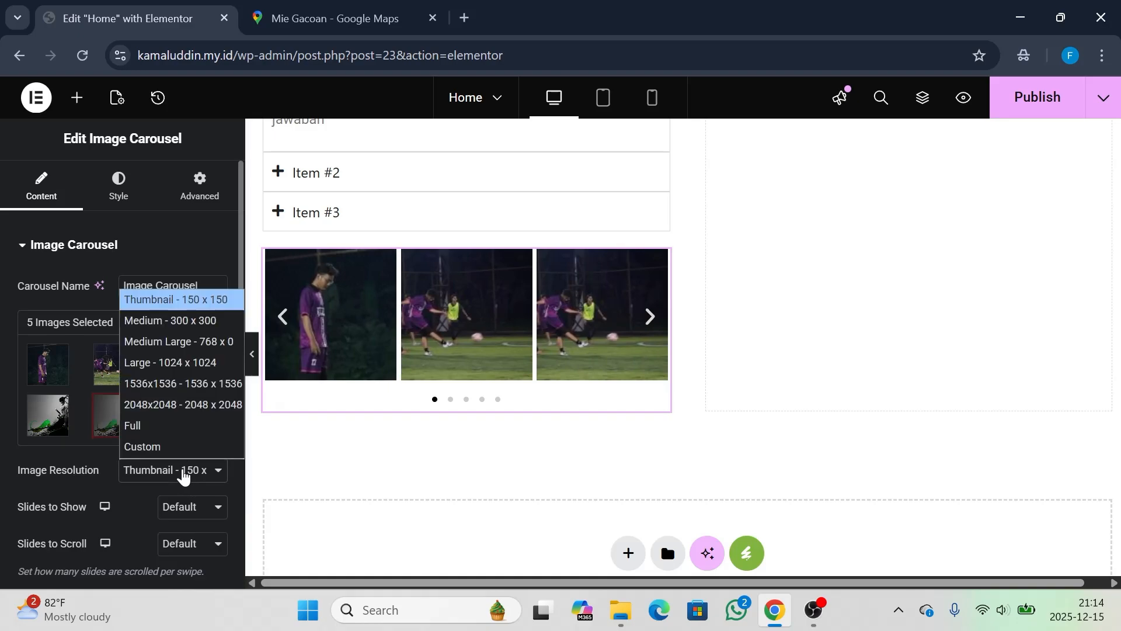
{"action": "left_click", "coordinate": [170, 363]}
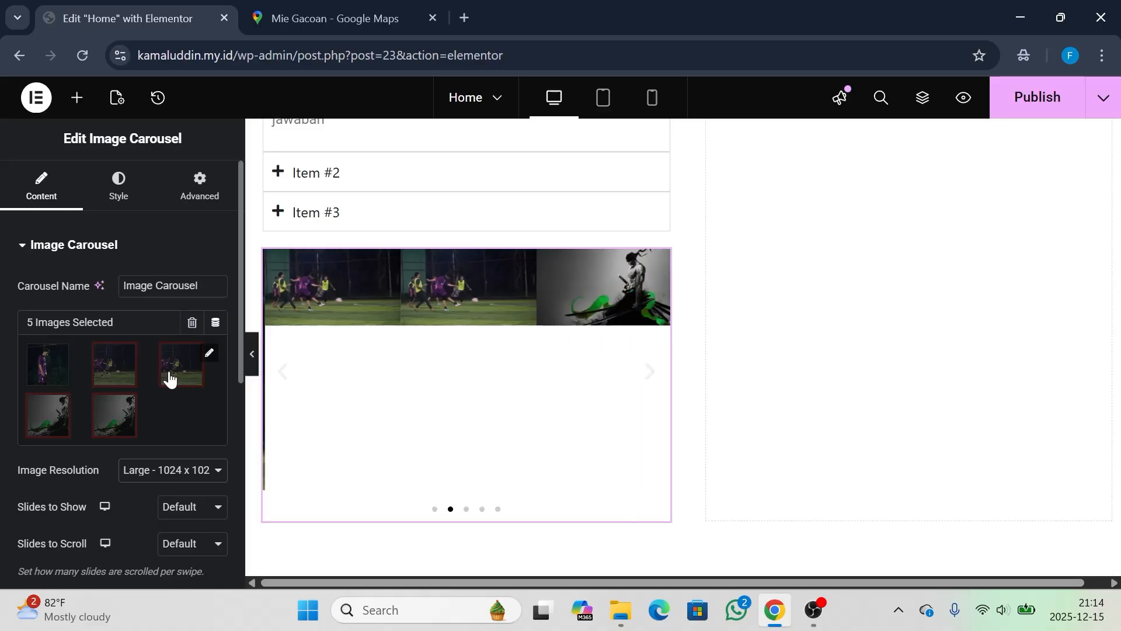
{"action": "left_click", "coordinate": [160, 476]}
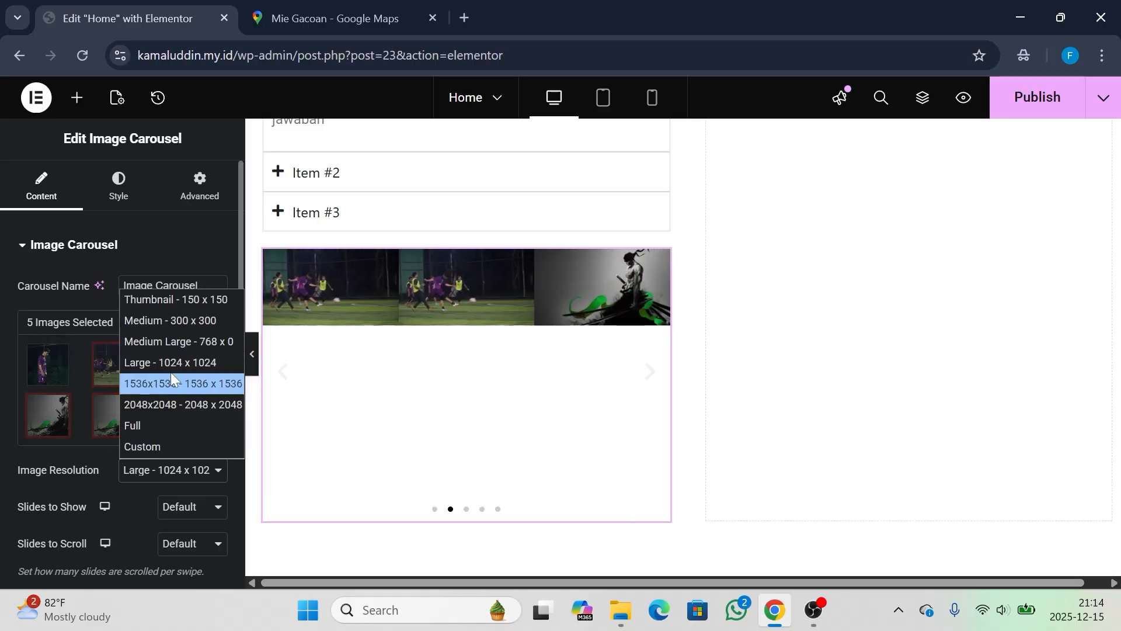
{"action": "left_click", "coordinate": [167, 321]}
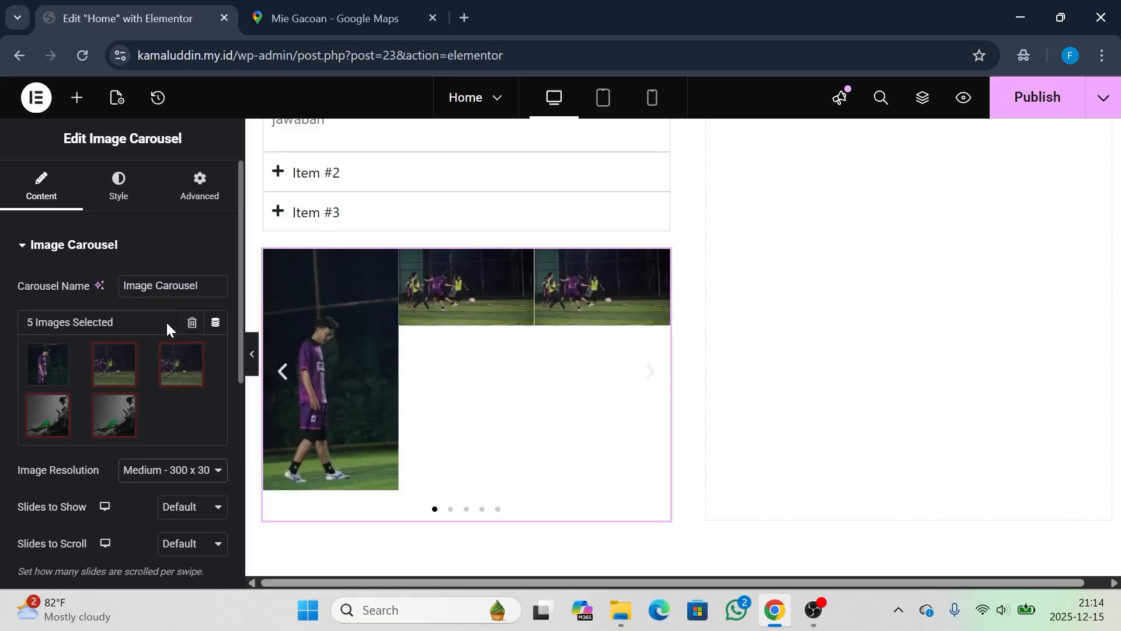
Delete the Image Carousel widget below the Accordion
{"action": "scroll", "coordinate": [155, 412], "scroll_direction": "down", "scroll_amount": 3}
{"action": "scroll", "coordinate": [155, 407], "scroll_direction": "up", "scroll_amount": 3}
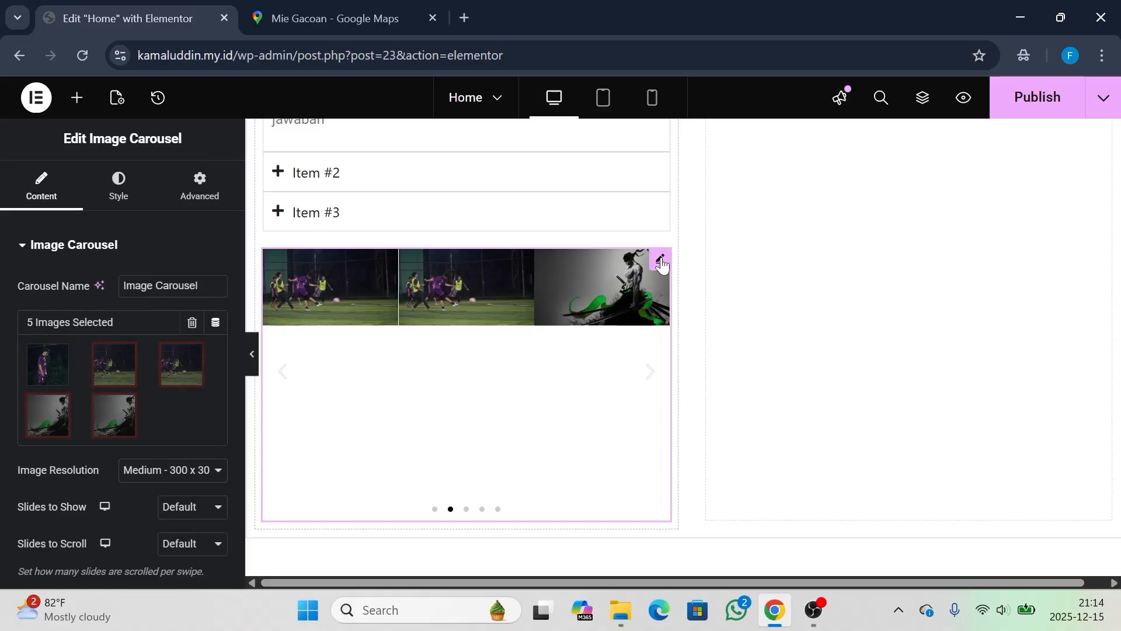
{"action": "key", "text": "Delete"}
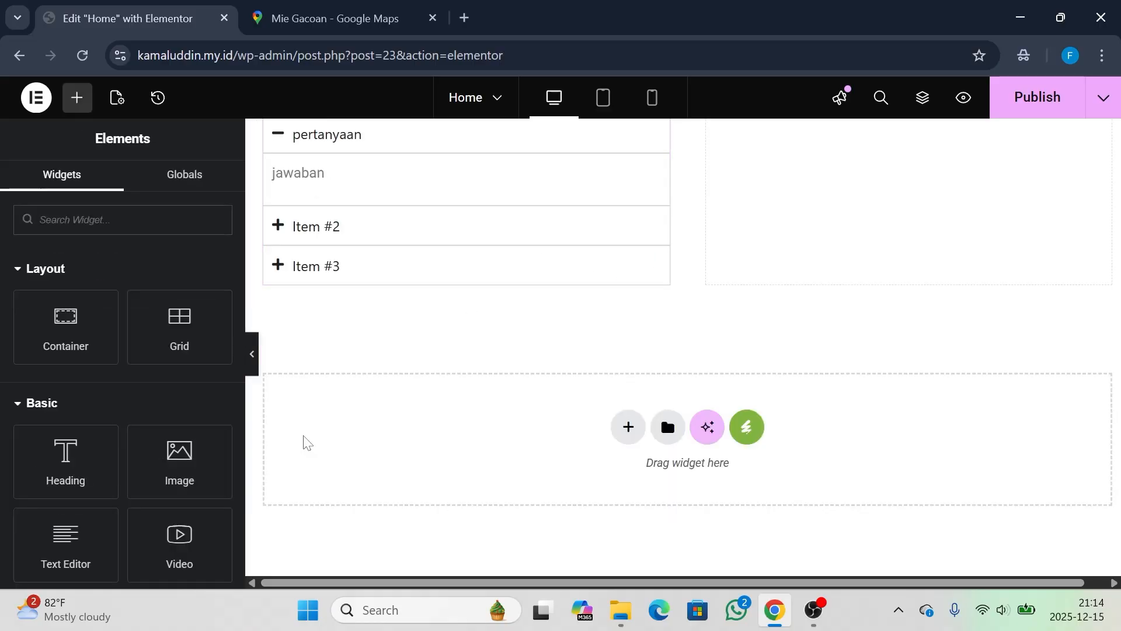
Look over the available widgets, especially General ones such as Icon List, Counter, Progress Bar, Testimonial and Social Icons
{"action": "scroll", "coordinate": [21, 361], "scroll_direction": "down", "scroll_amount": 20}
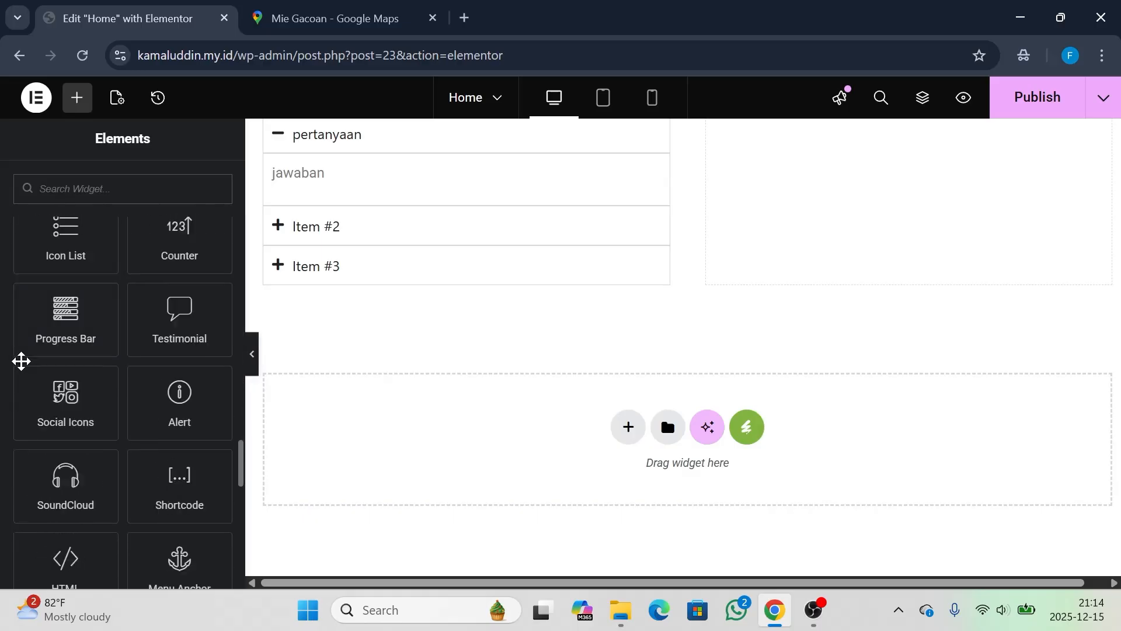
{"action": "scroll", "coordinate": [21, 361], "scroll_direction": "down", "scroll_amount": 8}
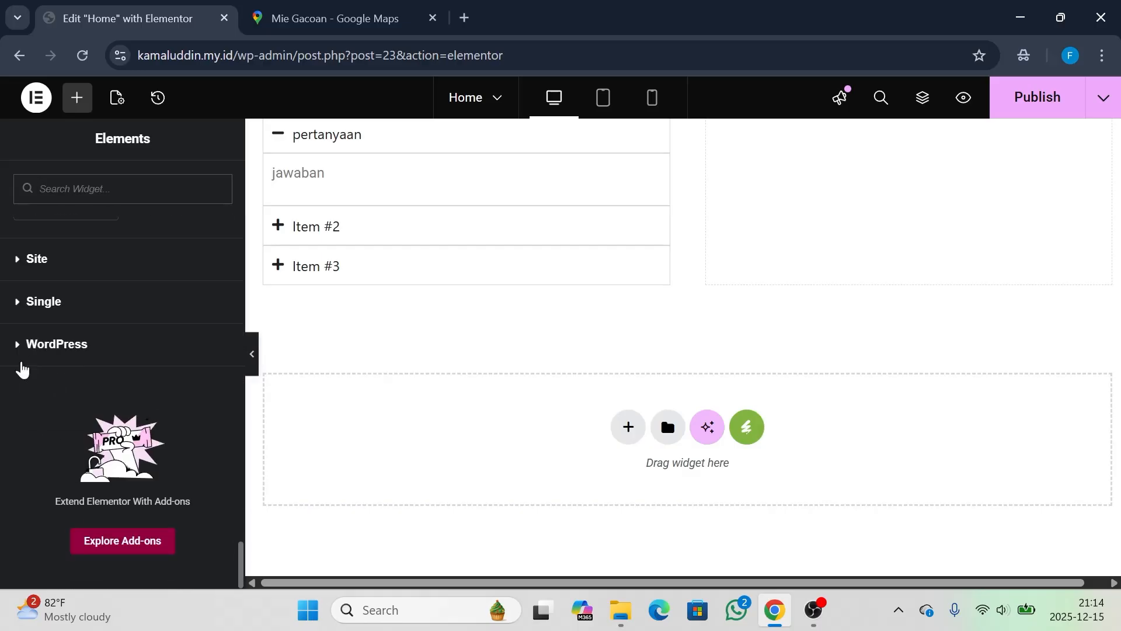
{"action": "scroll", "coordinate": [21, 361], "scroll_direction": "up", "scroll_amount": 2}
{"action": "scroll", "coordinate": [21, 361], "scroll_direction": "up", "scroll_amount": 8}
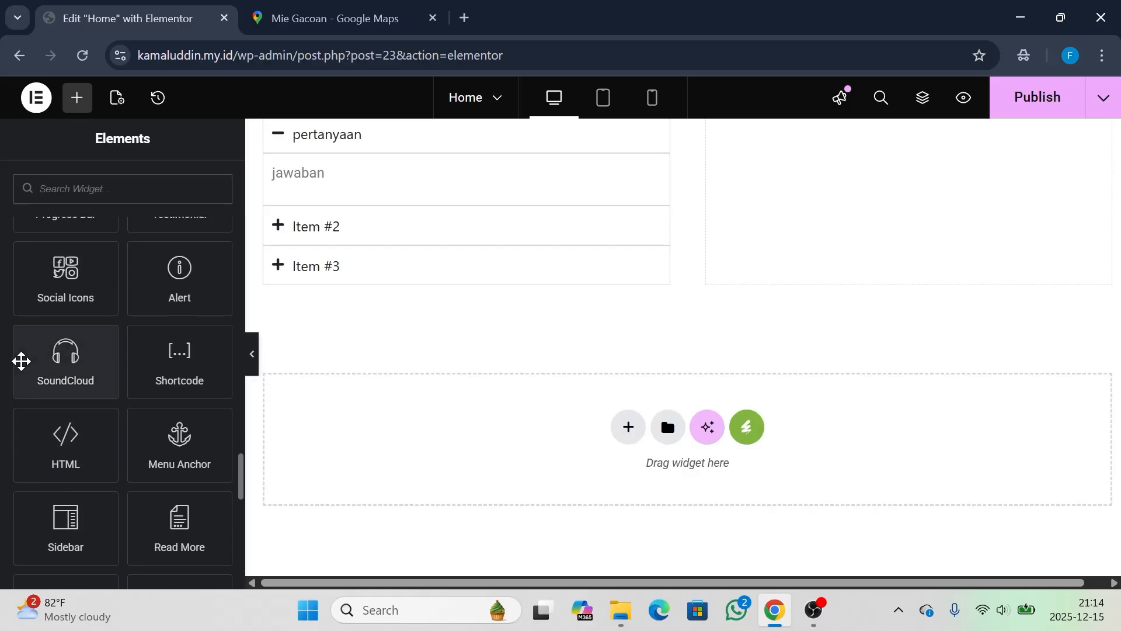
{"action": "scroll", "coordinate": [21, 361], "scroll_direction": "up", "scroll_amount": 3}
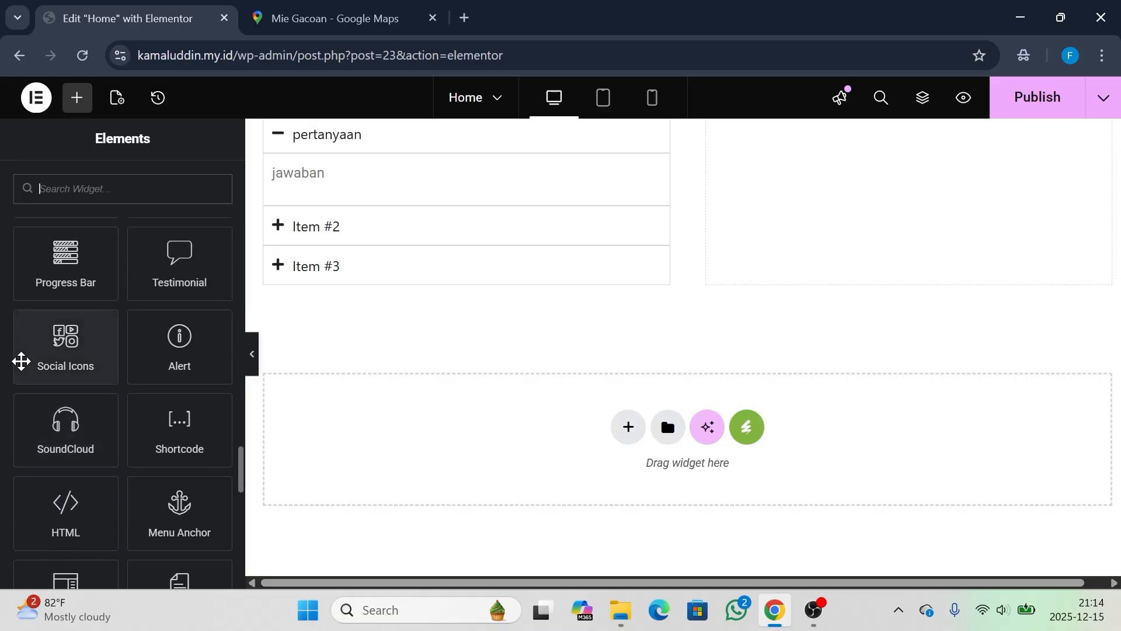
{"action": "scroll", "coordinate": [22, 361], "scroll_direction": "up", "scroll_amount": 1}
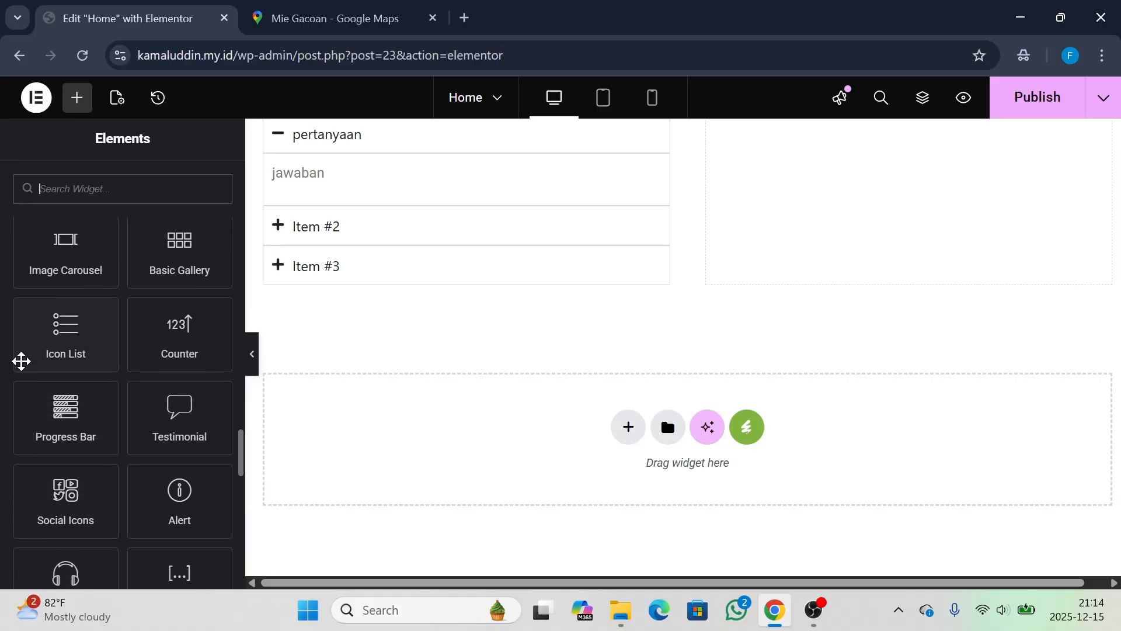
{"action": "scroll", "coordinate": [21, 361], "scroll_direction": "down", "scroll_amount": 2}
{"action": "scroll", "coordinate": [21, 361], "scroll_direction": "down", "scroll_amount": 2}
{"action": "scroll", "coordinate": [21, 361], "scroll_direction": "up", "scroll_amount": 1}
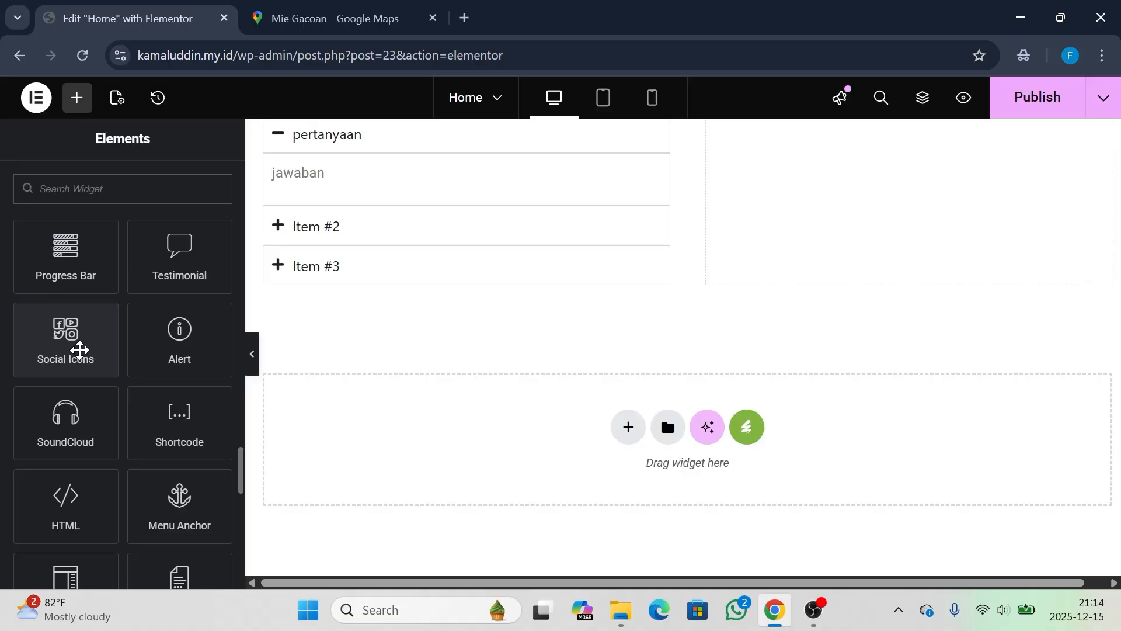
{"action": "scroll", "coordinate": [79, 353], "scroll_direction": "down", "scroll_amount": 2}
{"action": "scroll", "coordinate": [80, 353], "scroll_direction": "up", "scroll_amount": 2}
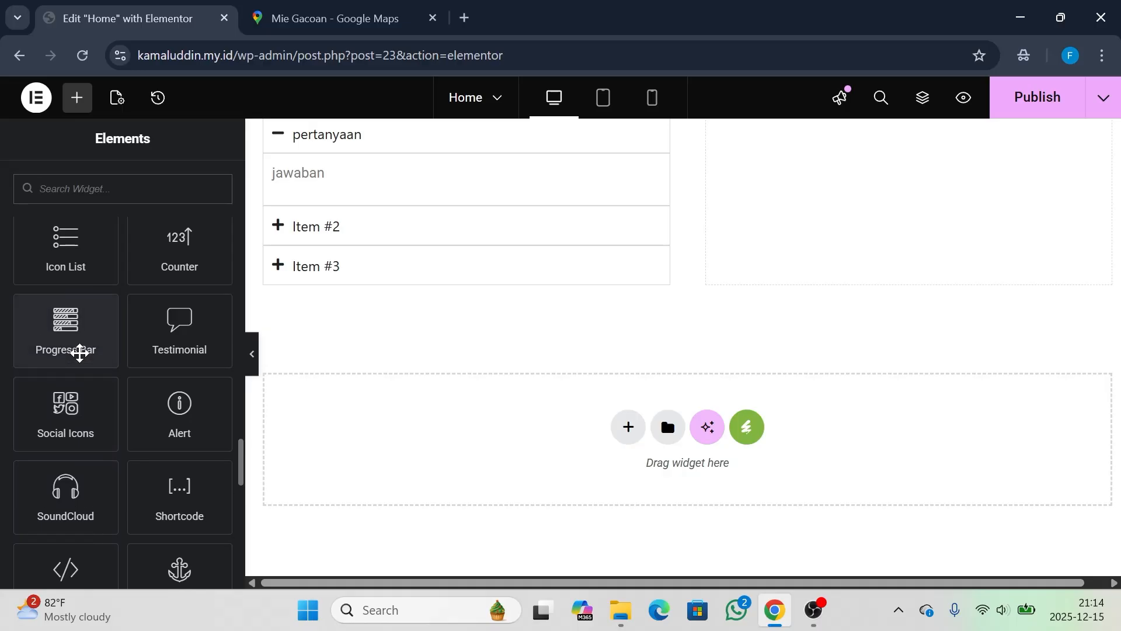
{"action": "scroll", "coordinate": [78, 351], "scroll_direction": "down", "scroll_amount": 2}
{"action": "scroll", "coordinate": [79, 352], "scroll_direction": "up", "scroll_amount": 4}
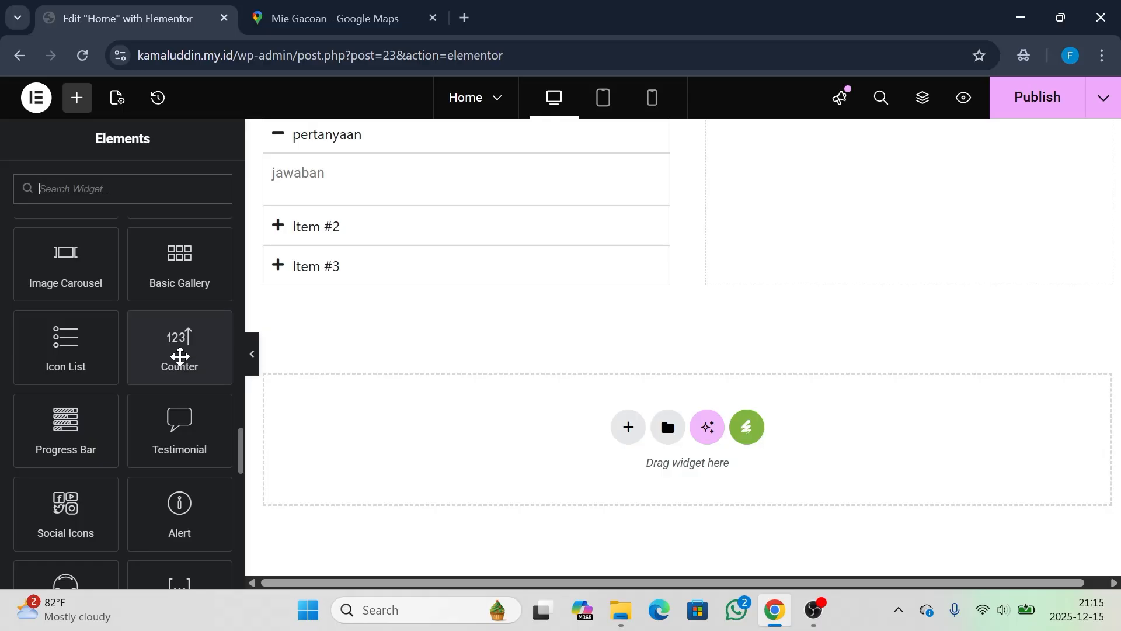
{"action": "scroll", "coordinate": [180, 362], "scroll_direction": "up", "scroll_amount": 1}
{"action": "scroll", "coordinate": [180, 352], "scroll_direction": "down", "scroll_amount": 10}
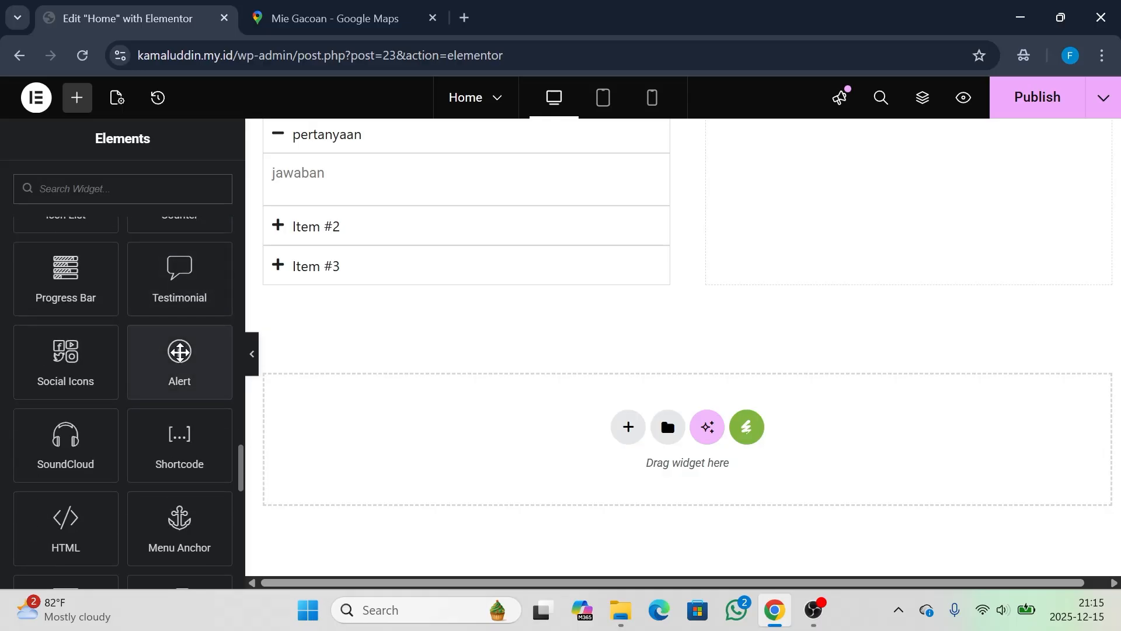
{"action": "scroll", "coordinate": [180, 351], "scroll_direction": "down", "scroll_amount": 8}
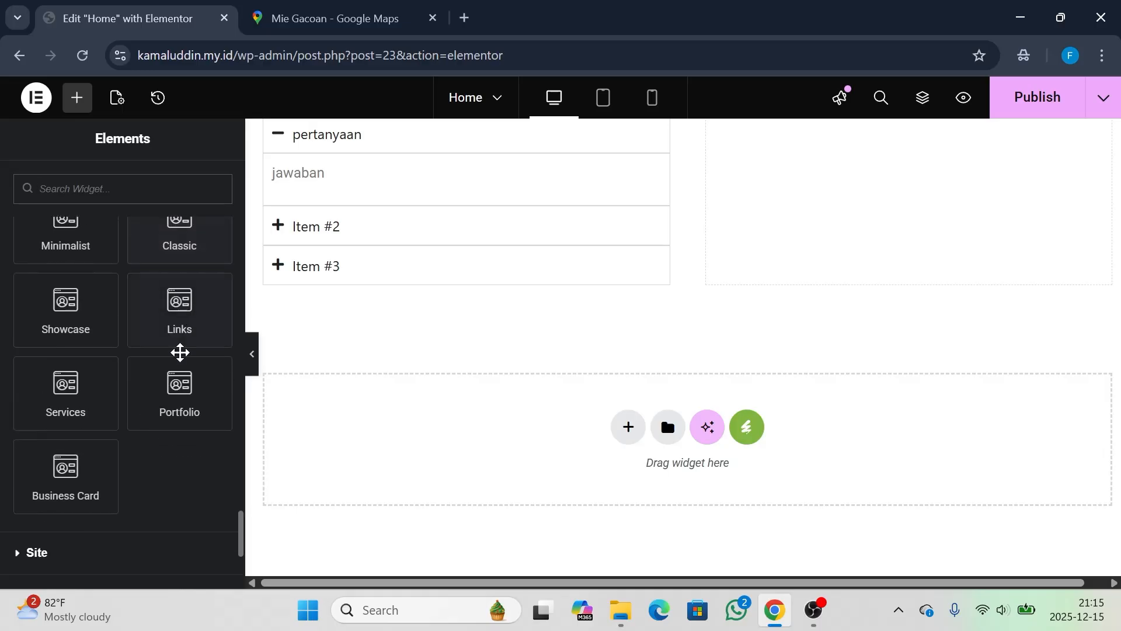
{"action": "scroll", "coordinate": [180, 351], "scroll_direction": "up", "scroll_amount": 12}
{"action": "scroll", "coordinate": [179, 351], "scroll_direction": "up", "scroll_amount": 4}
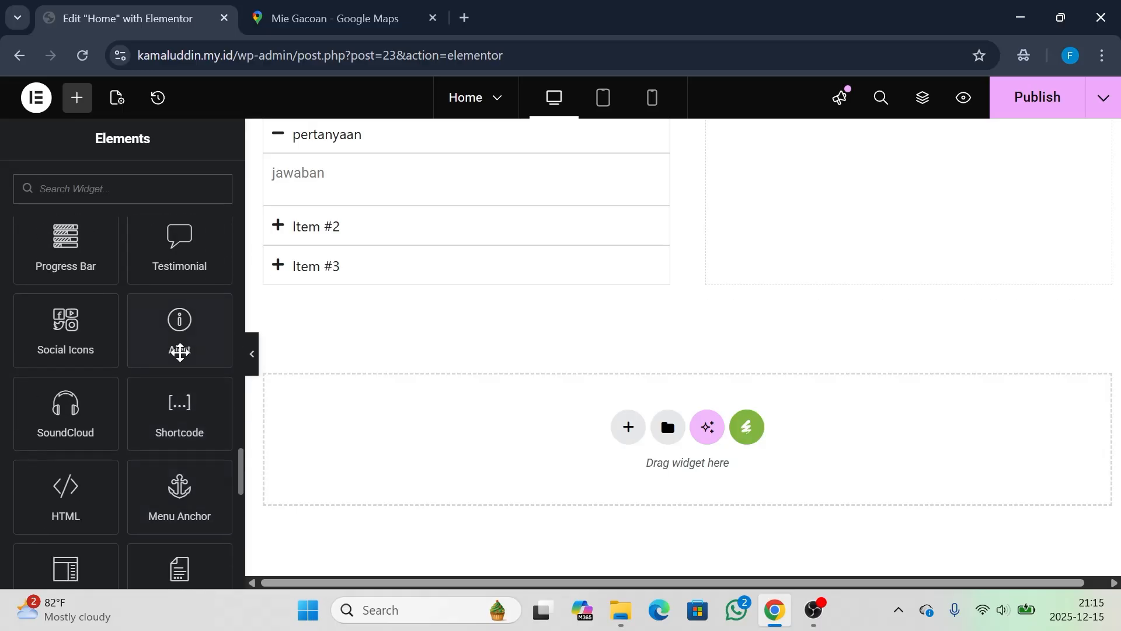
{"action": "scroll", "coordinate": [179, 352], "scroll_direction": "up", "scroll_amount": 1}
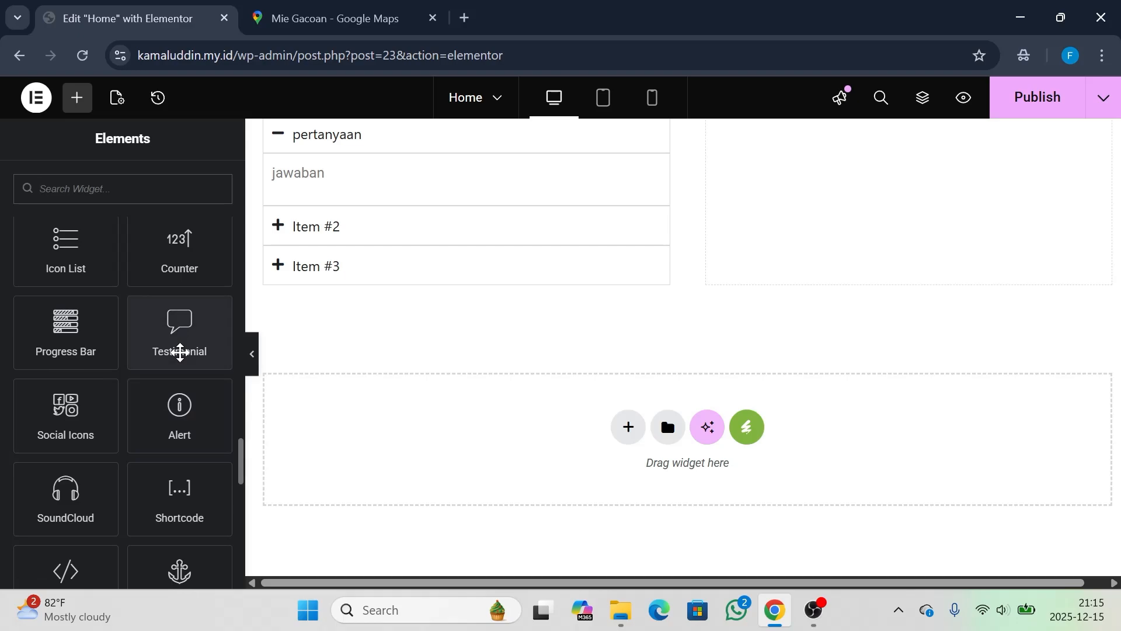
{"action": "scroll", "coordinate": [180, 352], "scroll_direction": "up", "scroll_amount": 3}
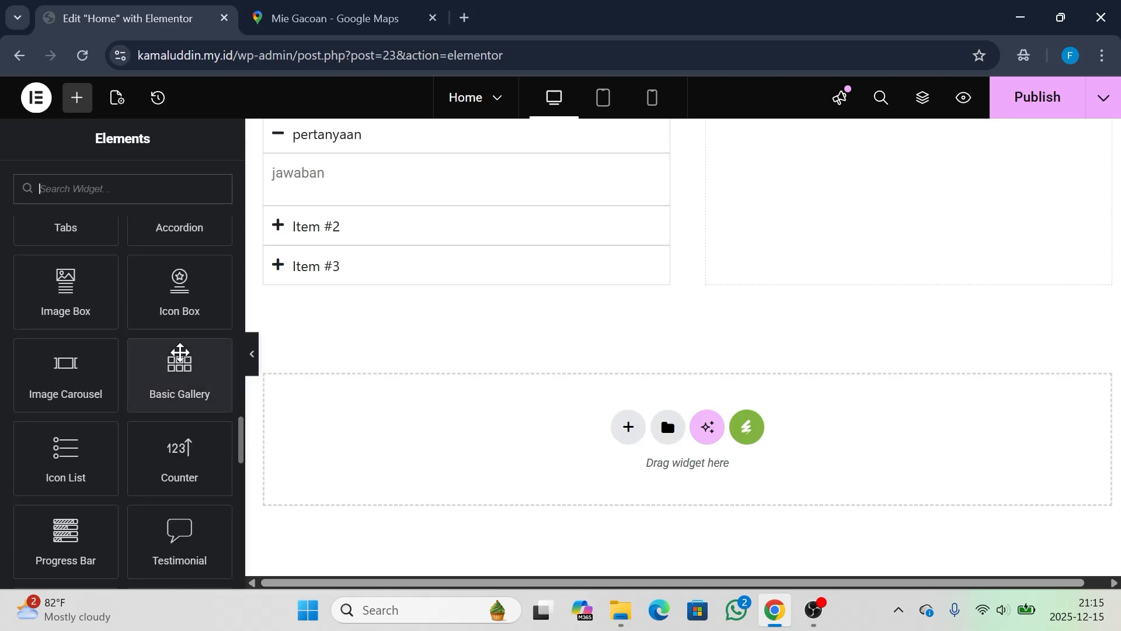
{"action": "scroll", "coordinate": [180, 352], "scroll_direction": "up", "scroll_amount": 2}
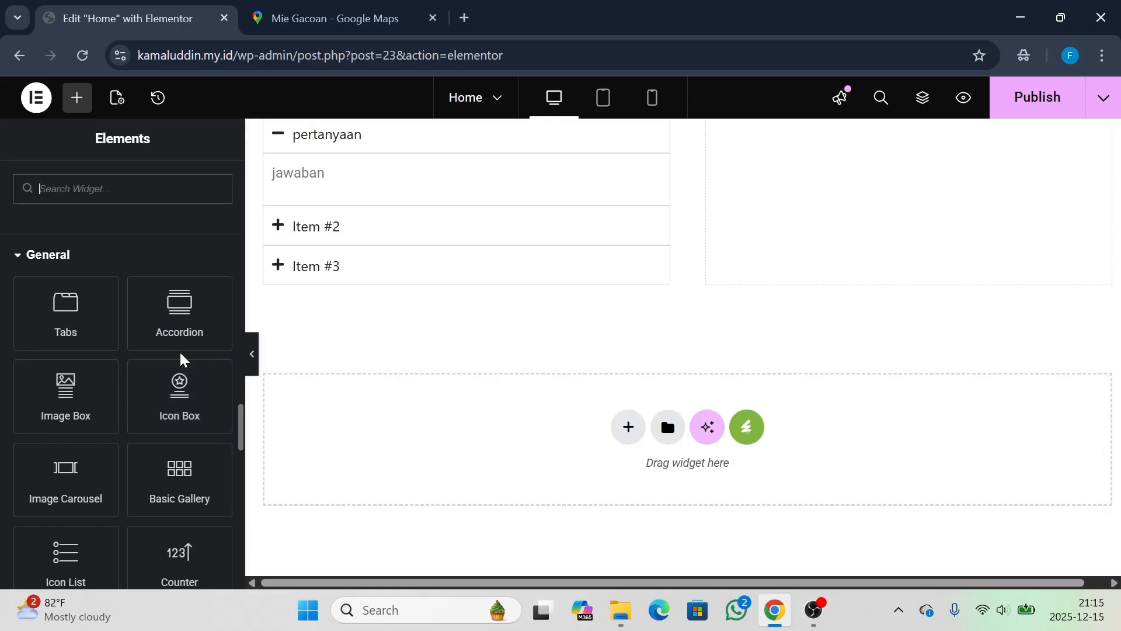
{"action": "scroll", "coordinate": [180, 354], "scroll_direction": "up", "scroll_amount": 2}
{"action": "scroll", "coordinate": [180, 357], "scroll_direction": "up", "scroll_amount": 2}
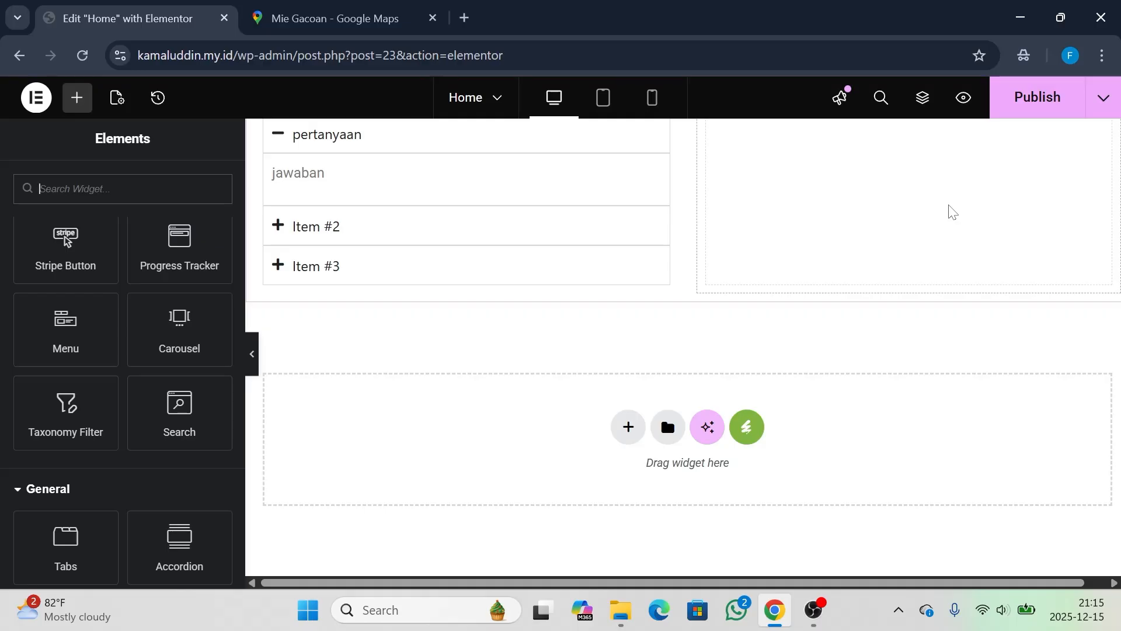
Publish the Home page with its current changes
{"action": "left_click", "coordinate": [1029, 112]}
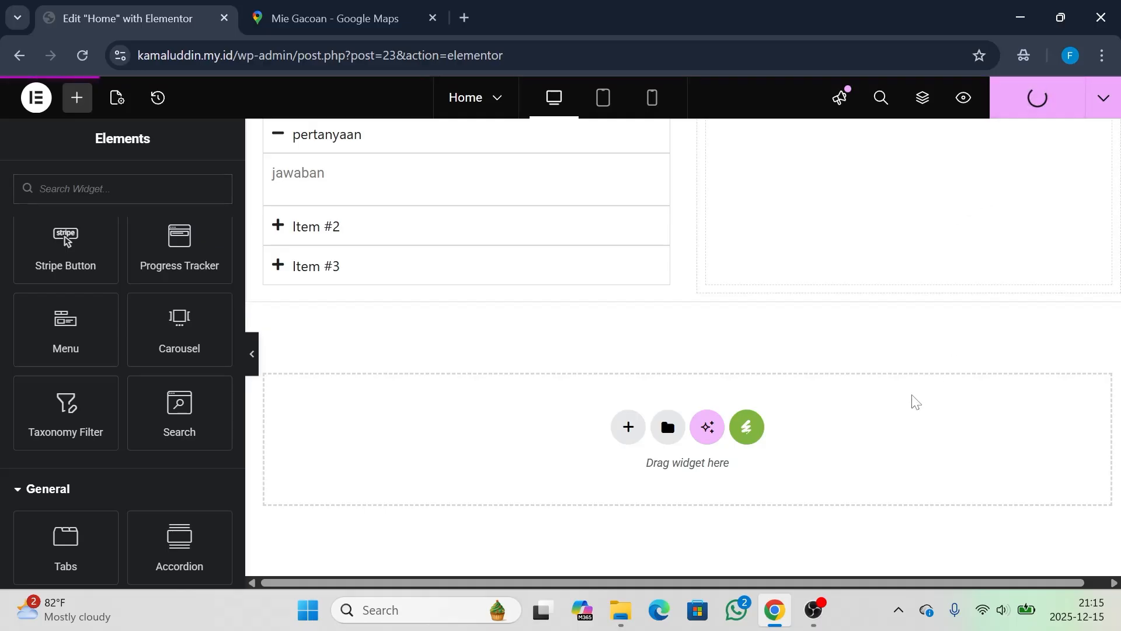
{"action": "left_click", "coordinate": [817, 613]}
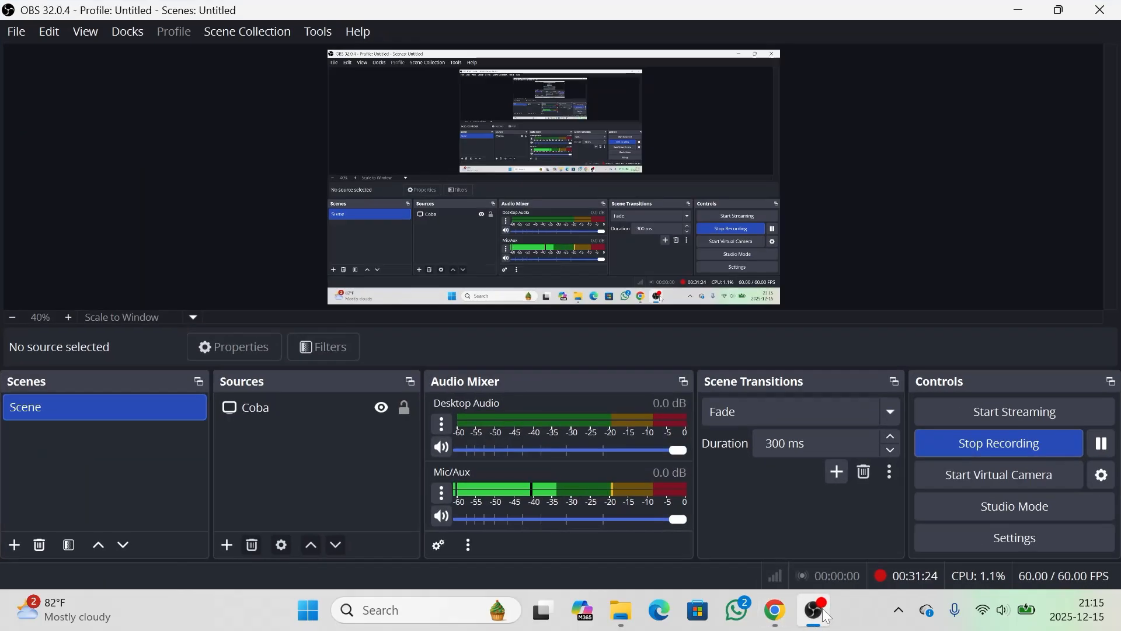